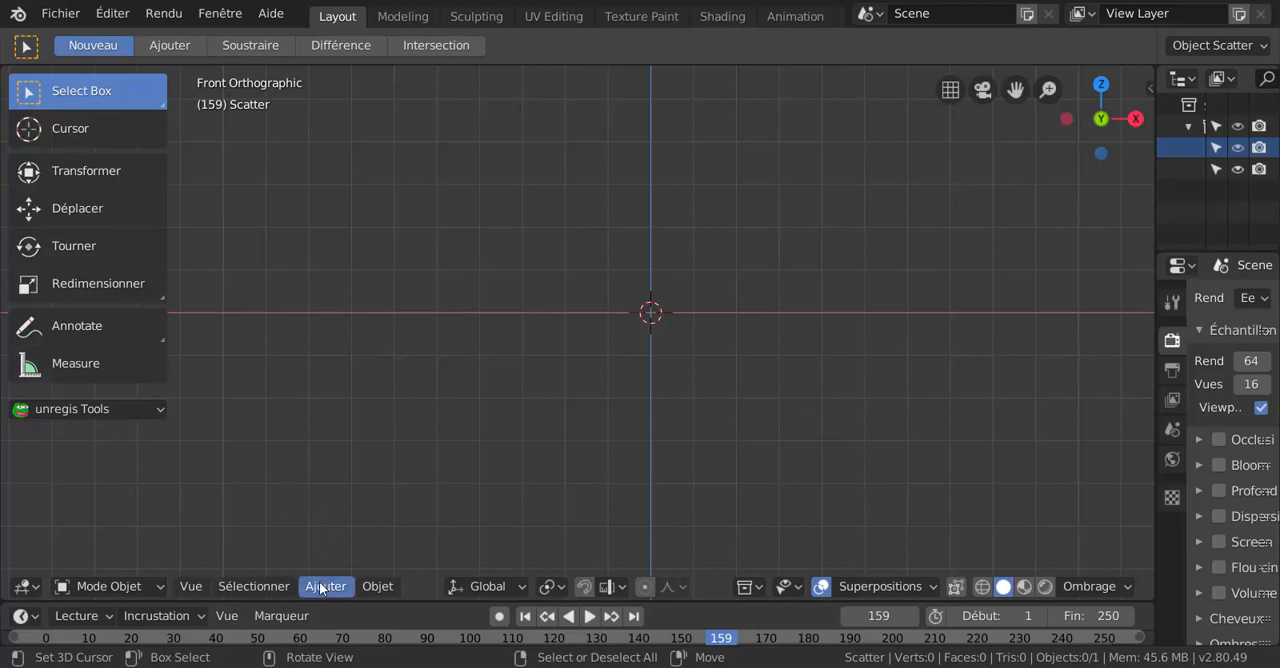
Add a text object at the 3D cursor and set its fill mode to Les deux.
{"action": "left_click", "coordinate": [322, 586]}
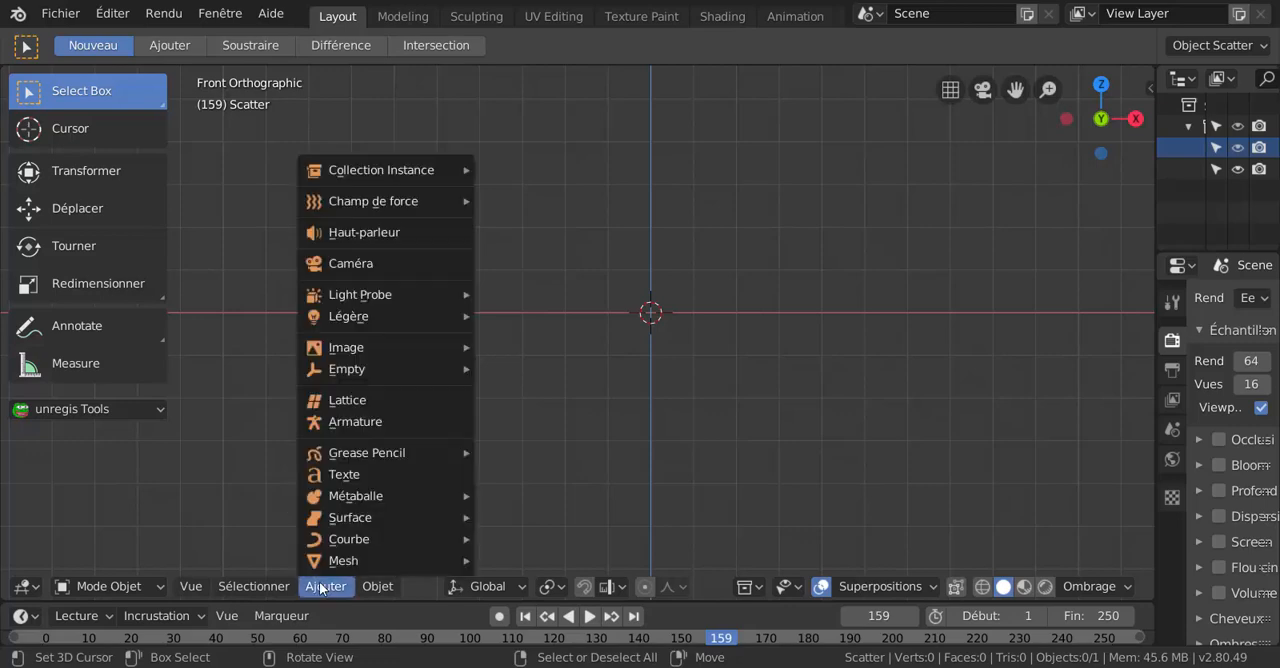
{"action": "left_click", "coordinate": [329, 476]}
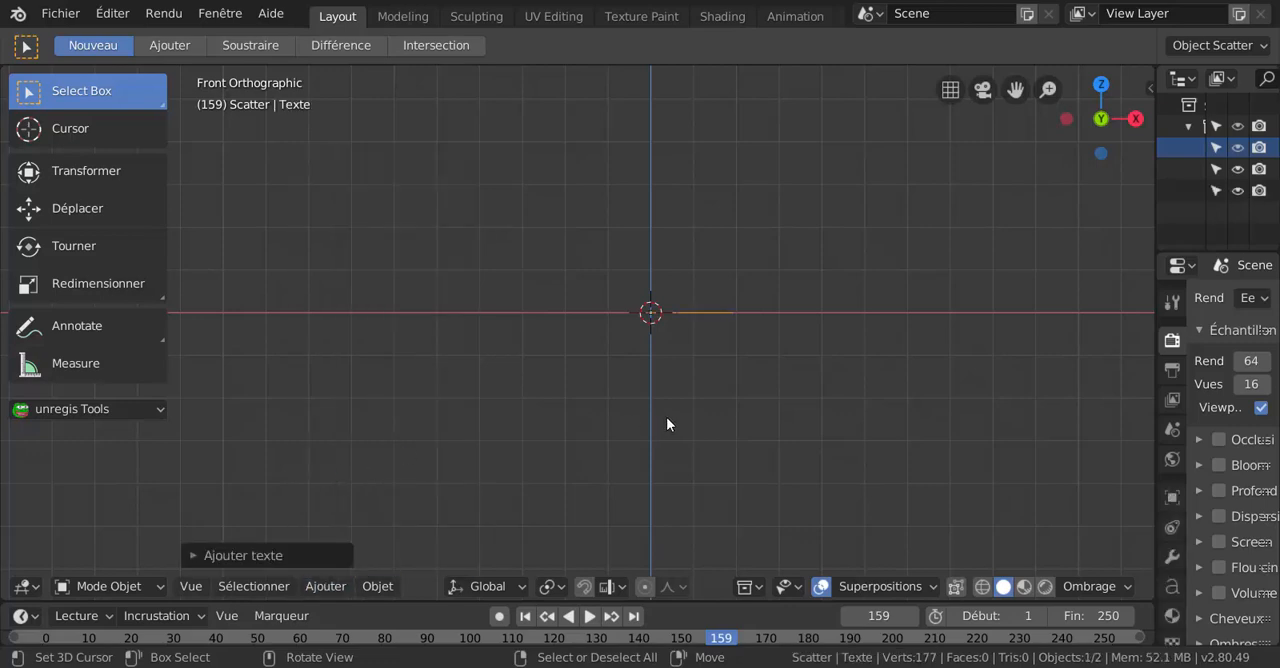
{"action": "left_click_drag", "start_coordinate": [1157, 424], "coordinate": [950, 424]}
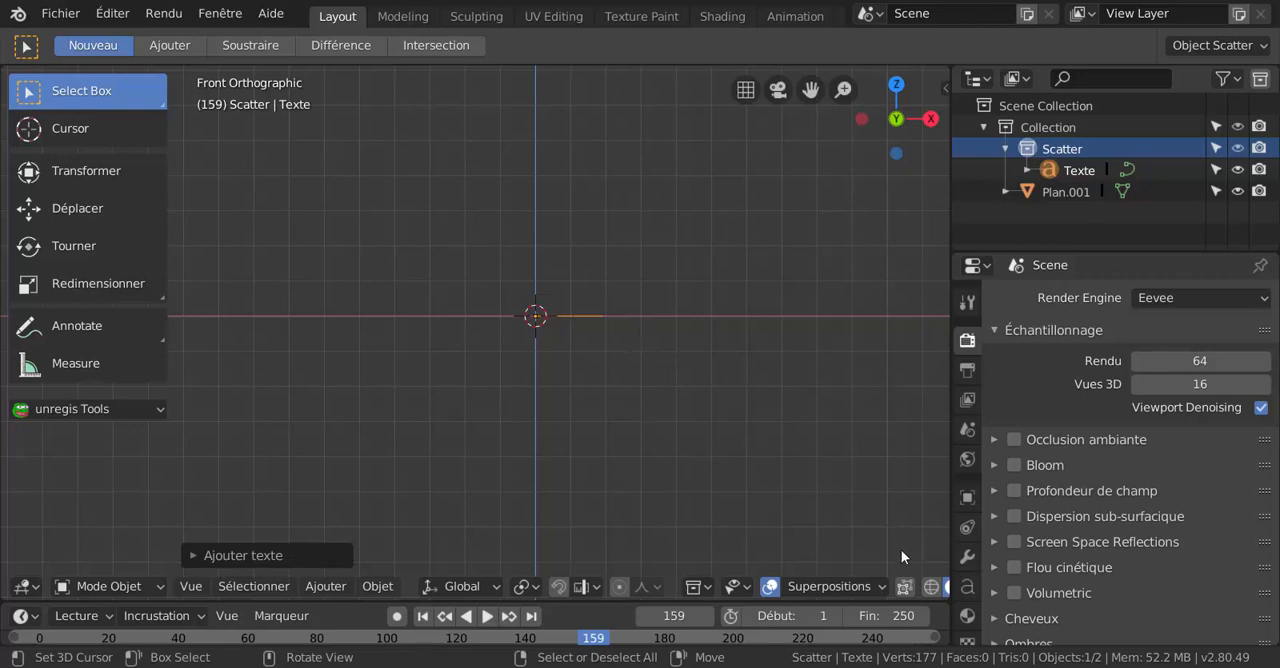
{"action": "left_click", "coordinate": [968, 588]}
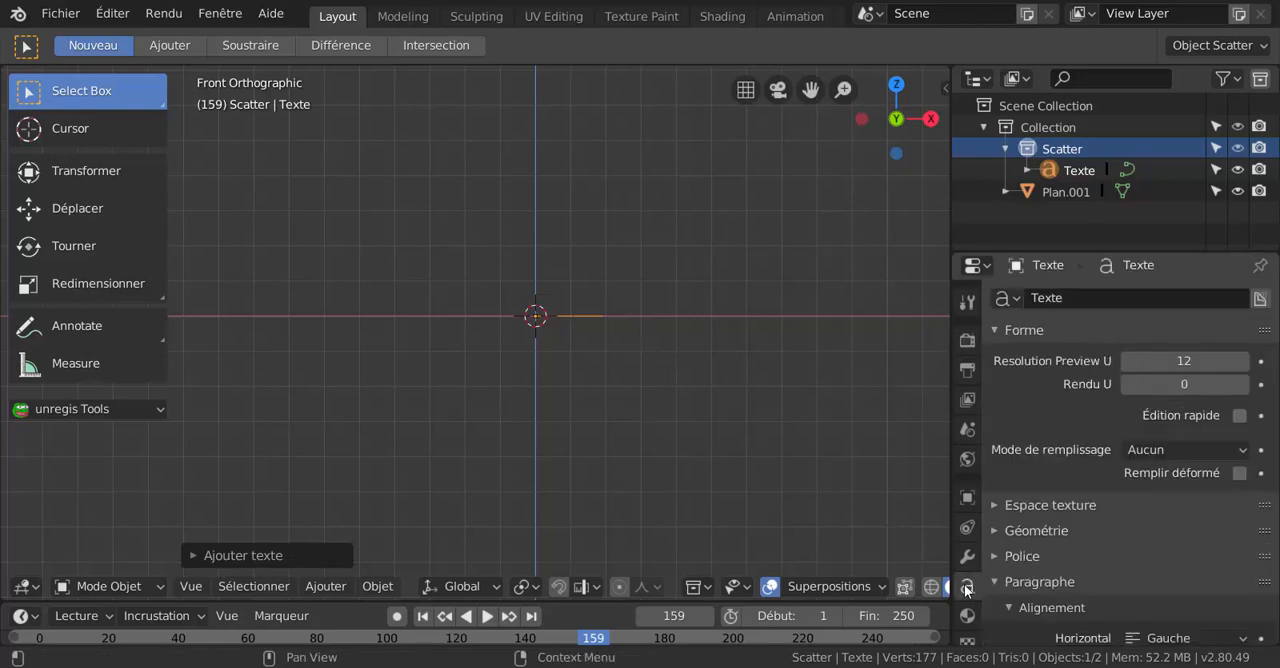
{"action": "left_click", "coordinate": [1187, 450]}
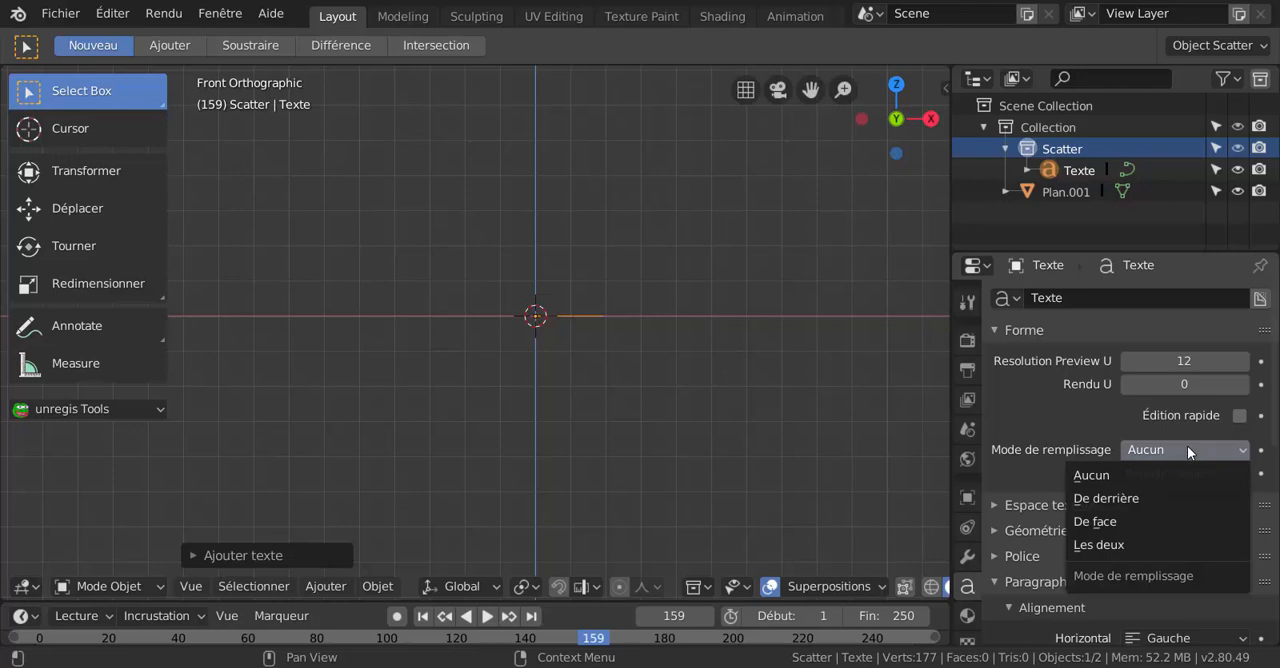
{"action": "left_click", "coordinate": [1140, 544]}
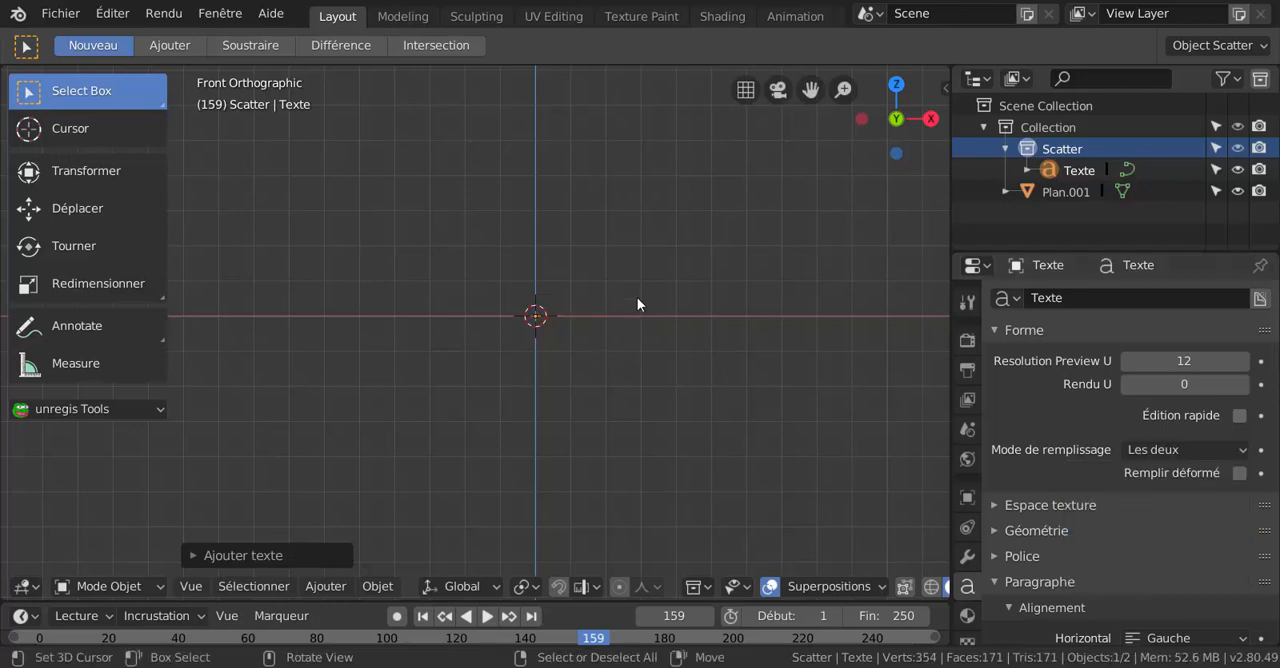
Extrude the text 0.33 m and set its bevel resolution to 6.
{"action": "left_click", "coordinate": [1041, 531]}
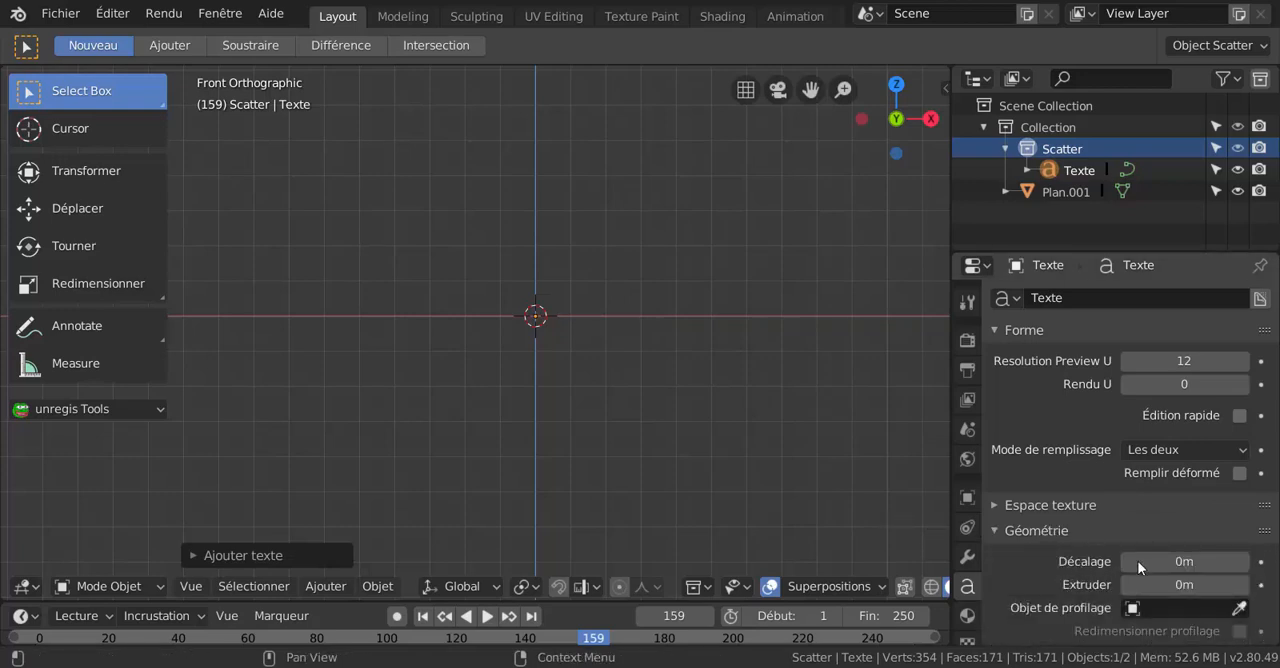
{"action": "left_click_drag", "start_coordinate": [1167, 590], "coordinate": [1208, 590]}
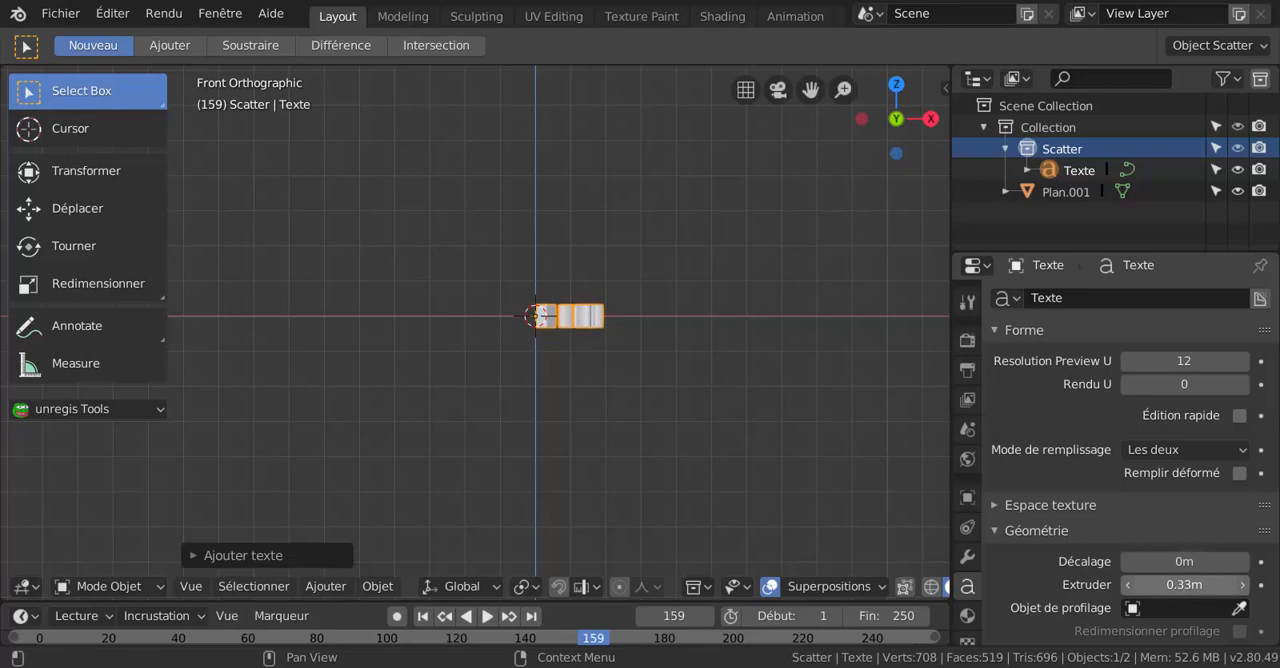
{"action": "scroll", "coordinate": [1076, 578], "scroll_direction": "down", "scroll_amount": 1}
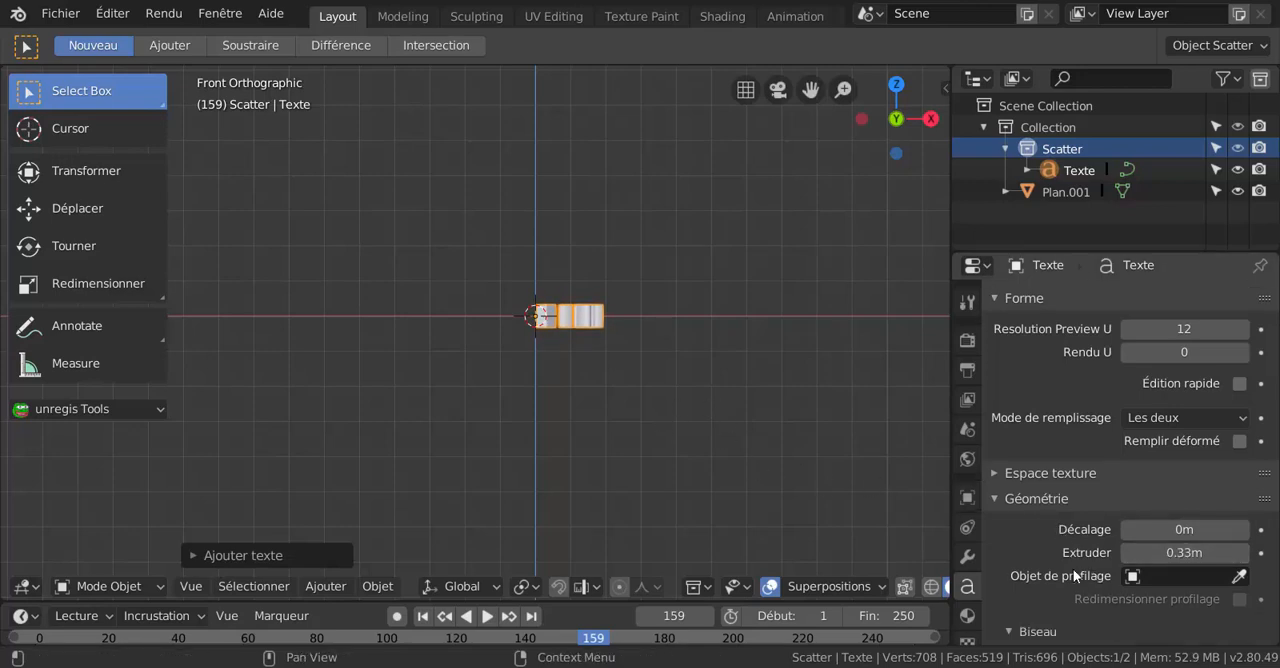
{"action": "scroll", "coordinate": [1073, 569], "scroll_direction": "down", "scroll_amount": 2}
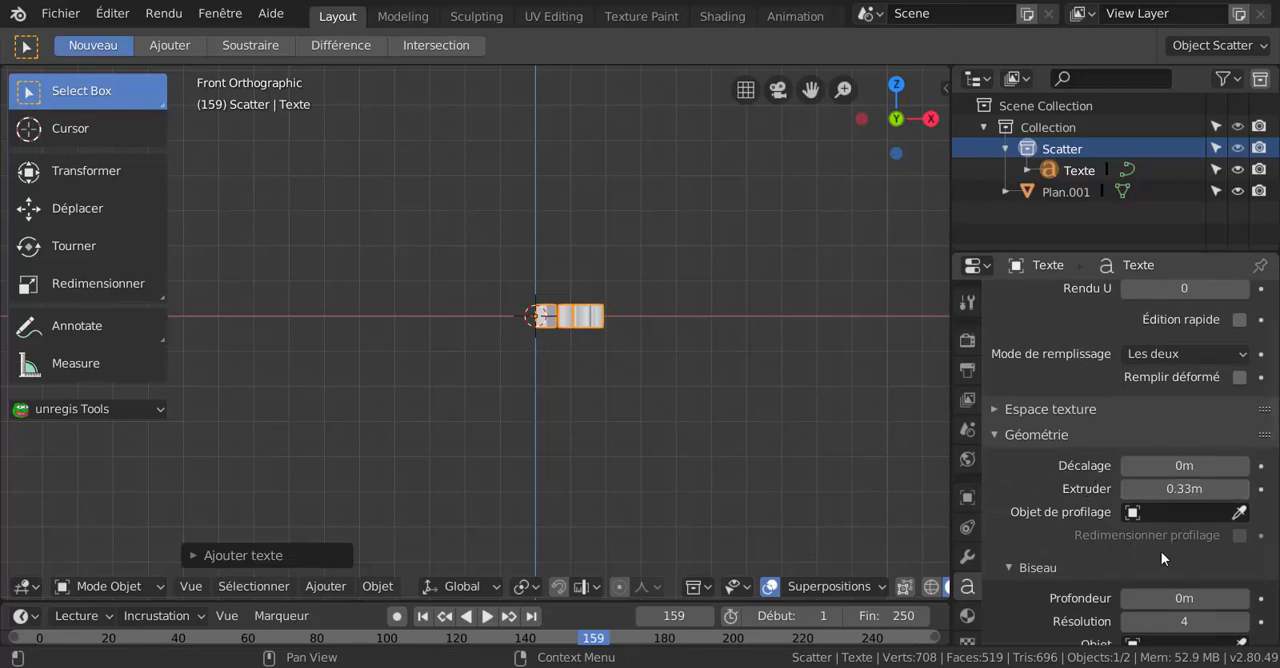
{"action": "scroll", "coordinate": [1131, 567], "scroll_direction": "down", "scroll_amount": 2}
{"action": "left_click_drag", "start_coordinate": [1131, 567], "coordinate": [1152, 567]}
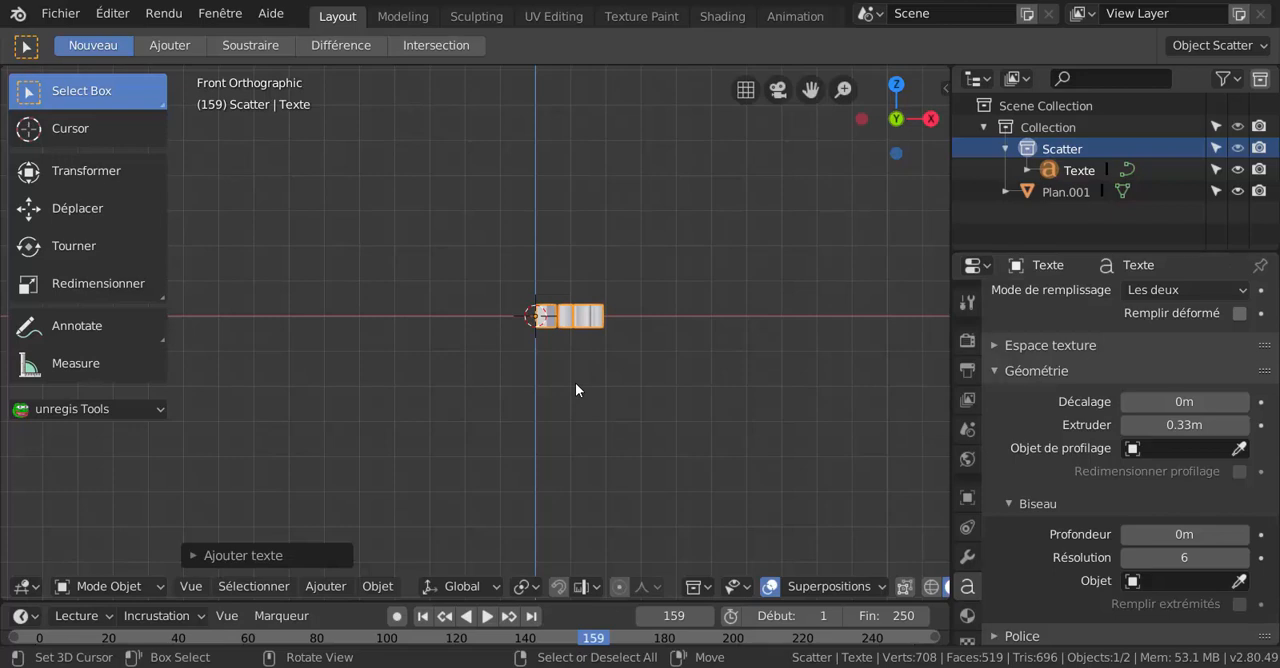
Rotate the text object 90° about the global X axis so it stands upright.
{"action": "key", "text": "r"}
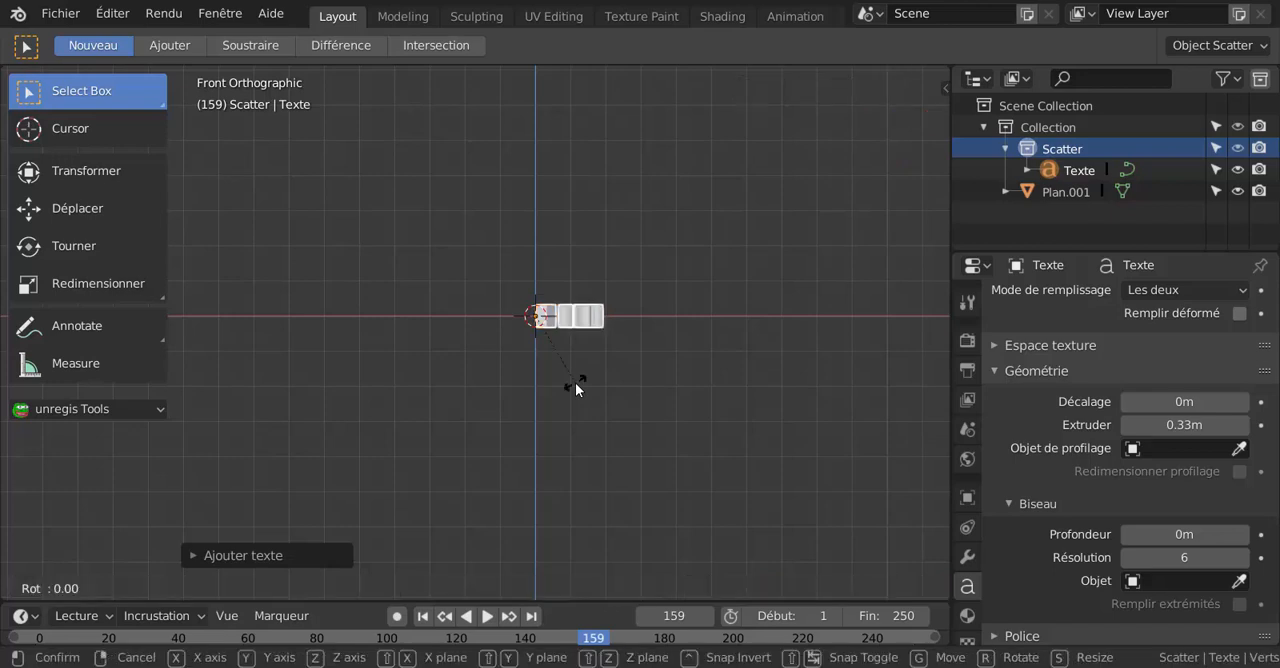
{"action": "key", "text": "x"}
{"action": "key", "text": "9"}
{"action": "key", "text": "0"}
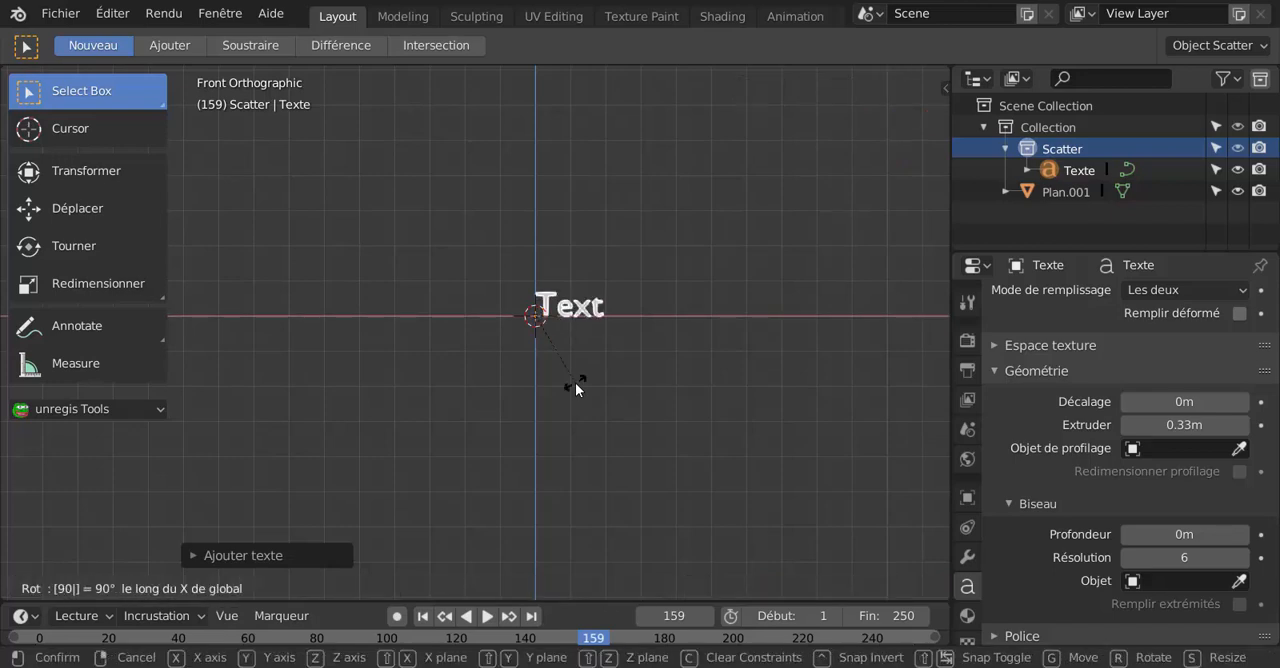
{"action": "key", "text": "Return"}
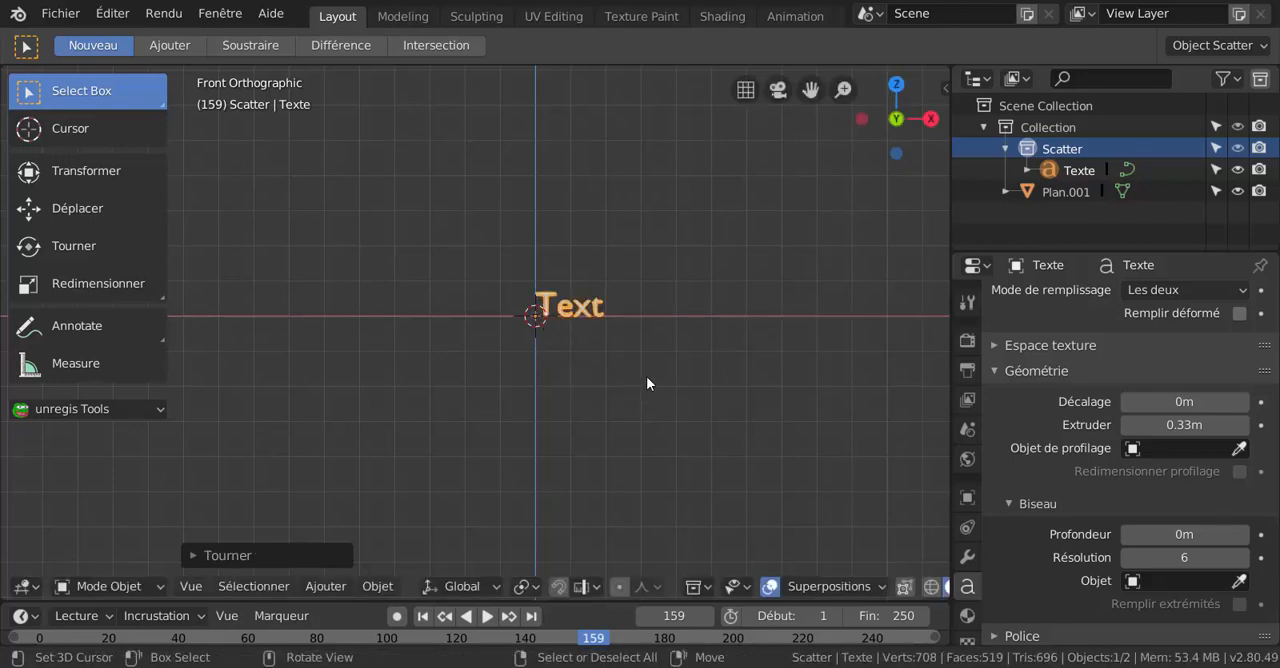
Replace the default text content with "incruster un texte sur un cylindre" and return to Object Mode.
{"action": "key", "text": "ctrl+Tab"}
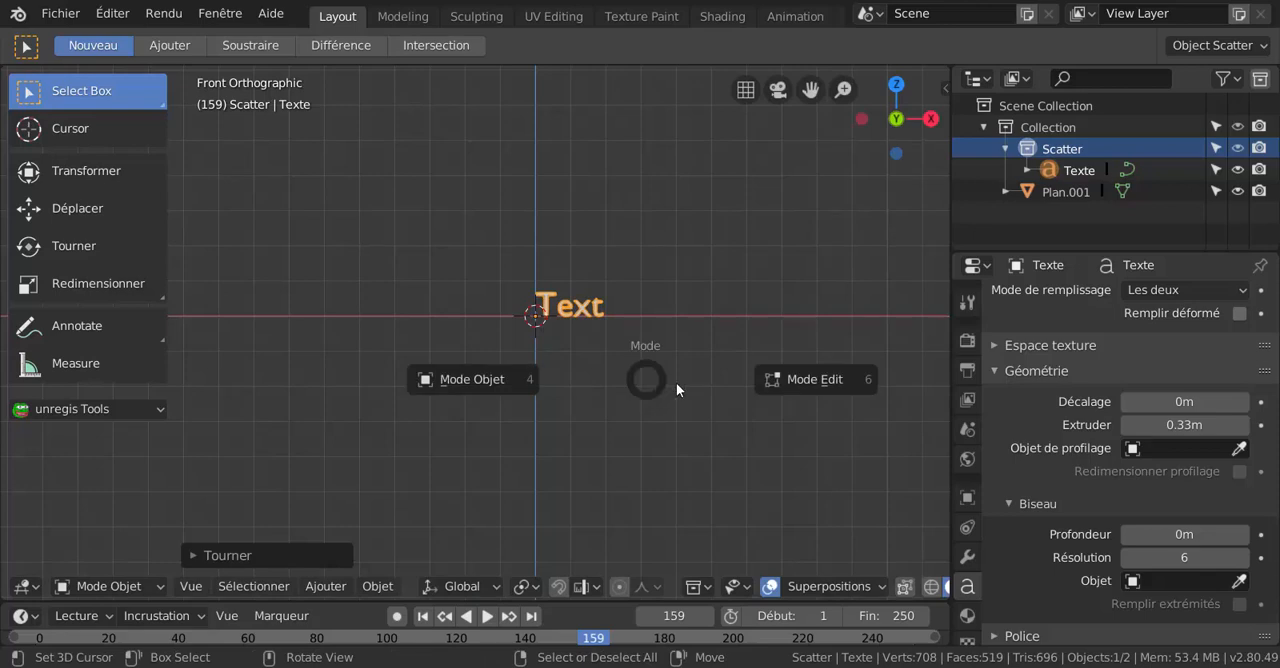
{"action": "left_click", "coordinate": [817, 379]}
{"action": "key", "text": "BackSpace"}
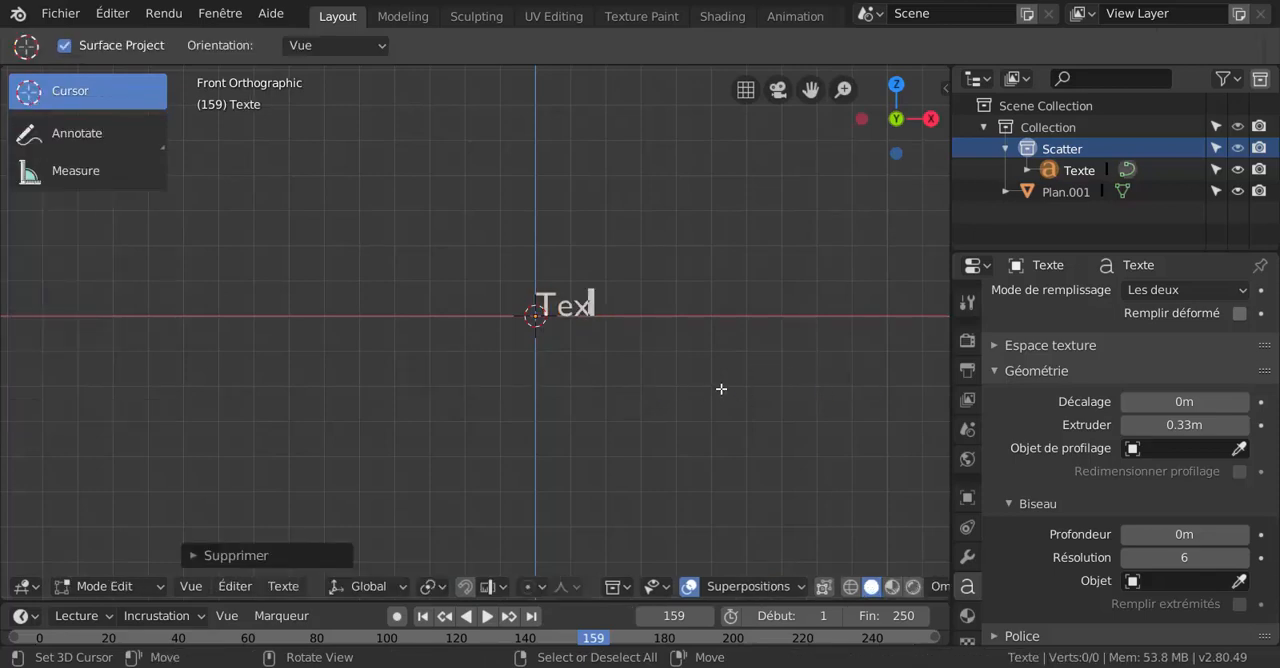
{"action": "key", "text": "BackSpace"}
{"action": "key", "text": "BackSpace"}
{"action": "key", "text": "BackSpace"}
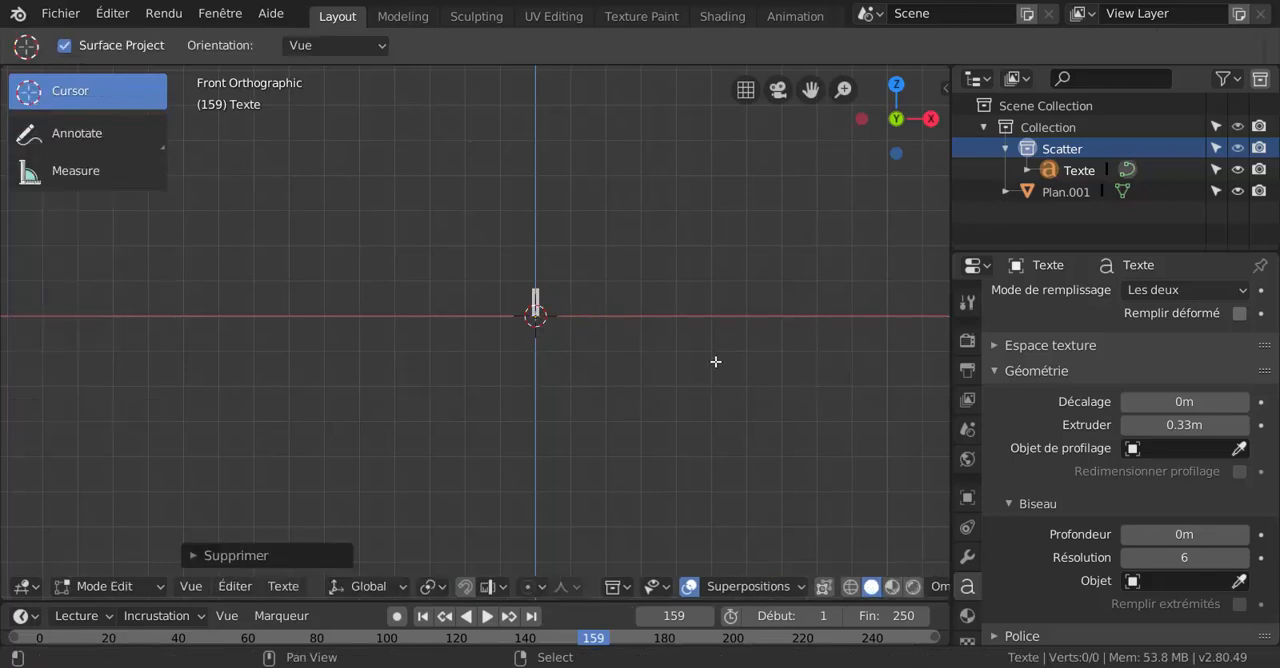
{"action": "middle_click_drag", "start_coordinate": [715, 361], "coordinate": [434, 399], "text": "shift"}
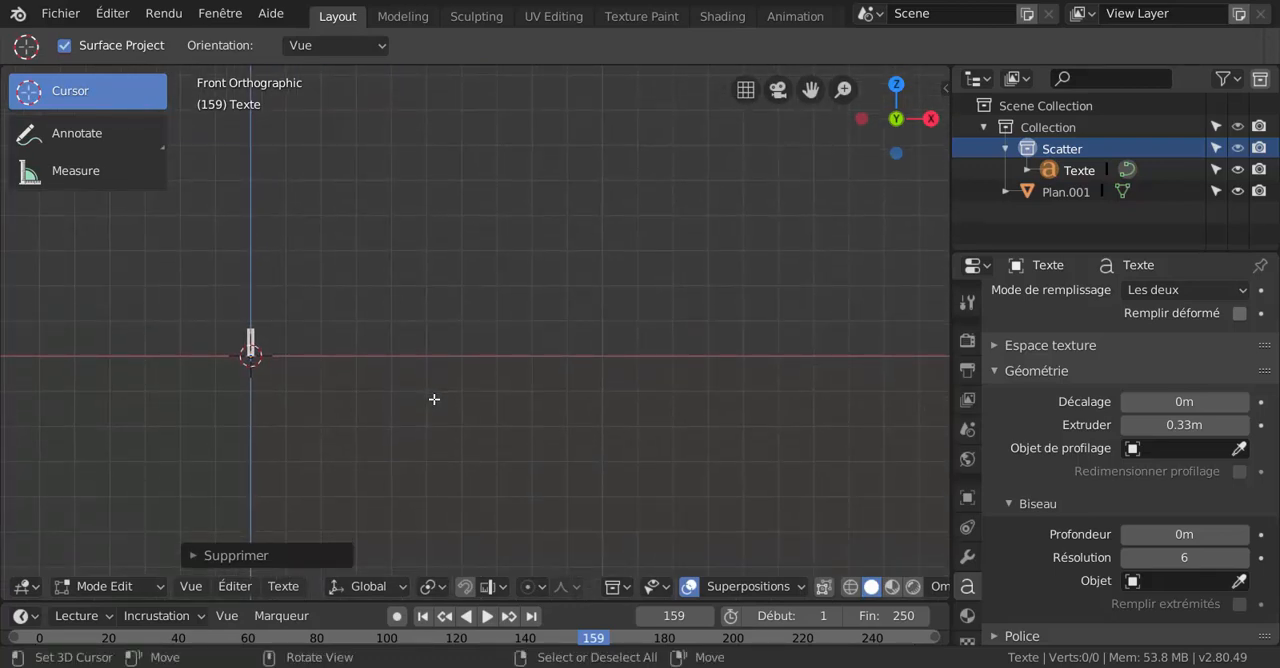
{"action": "type", "text": "incr"}
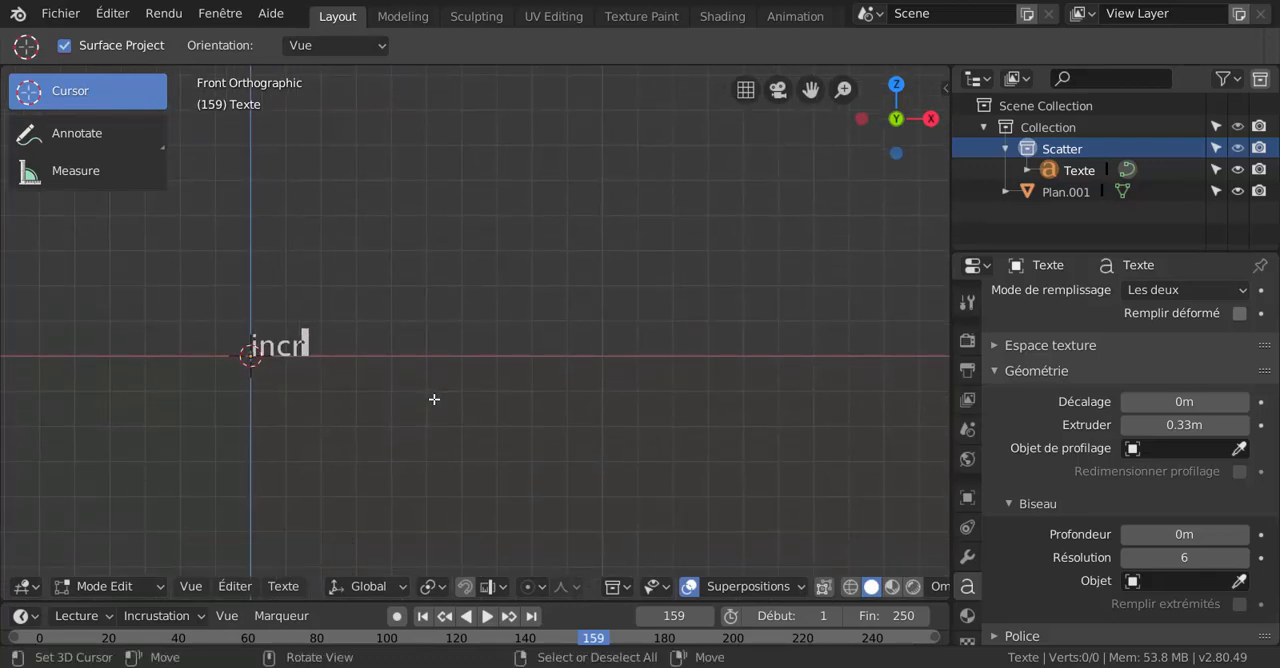
{"action": "type", "text": "uster "}
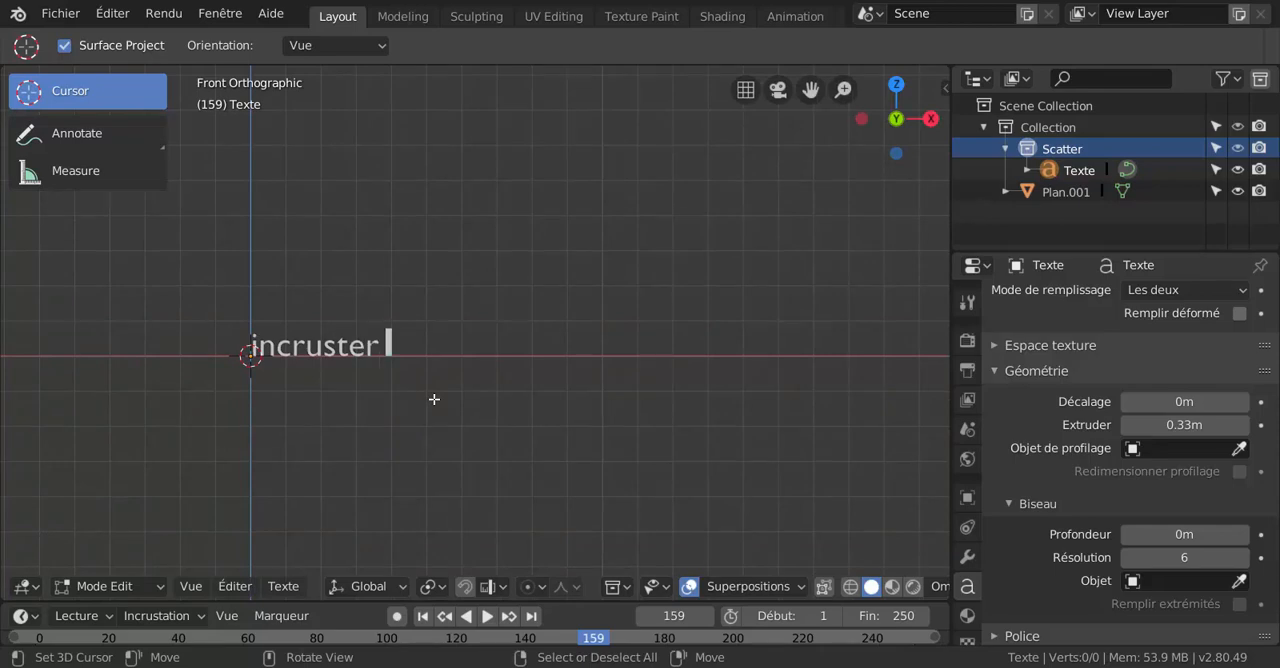
{"action": "type", "text": "un texte"}
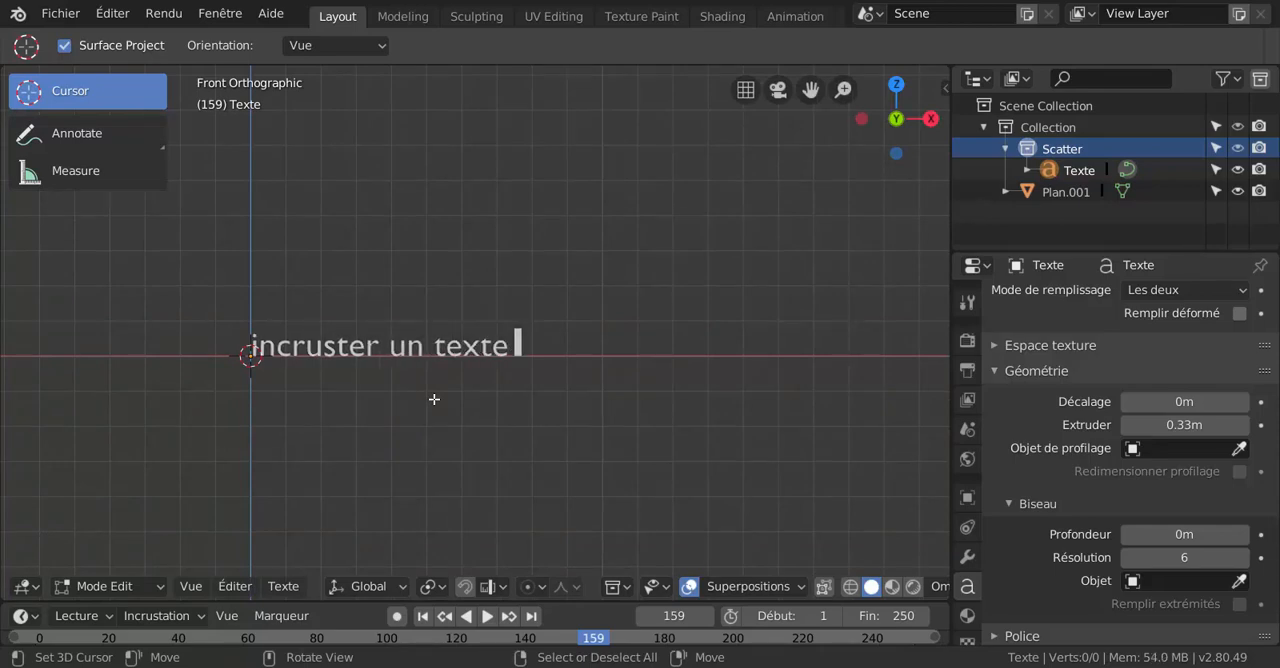
{"action": "type", "text": " sur"}
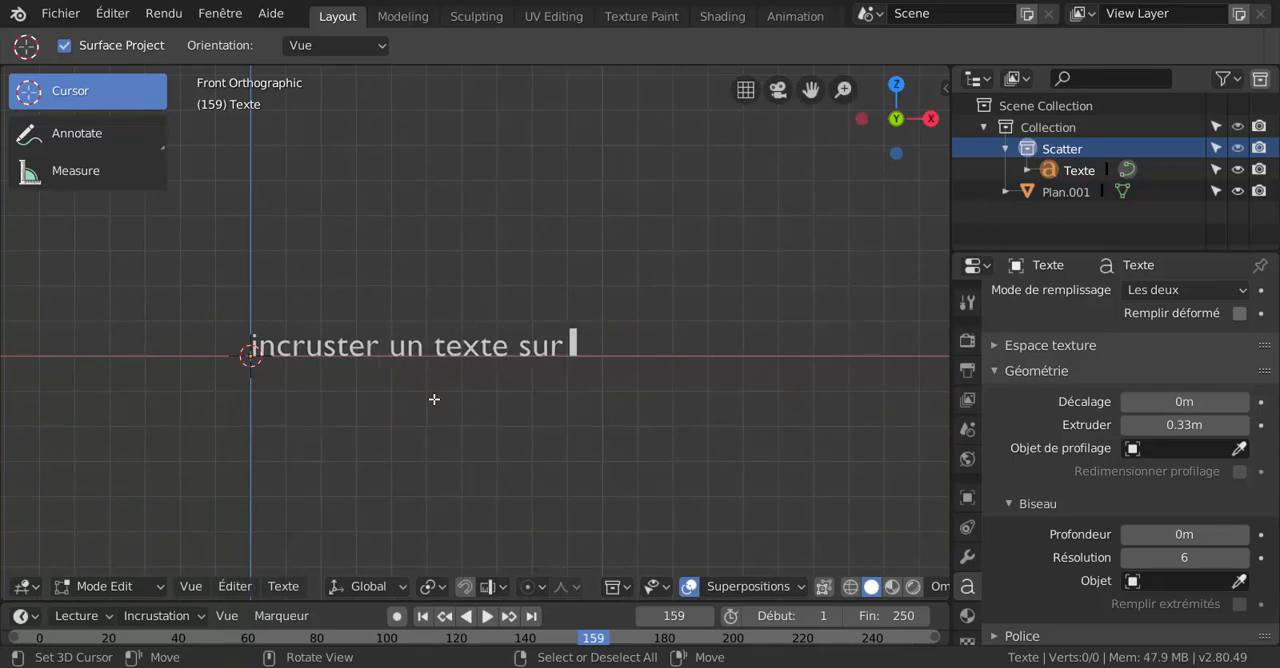
{"action": "type", "text": " un c"}
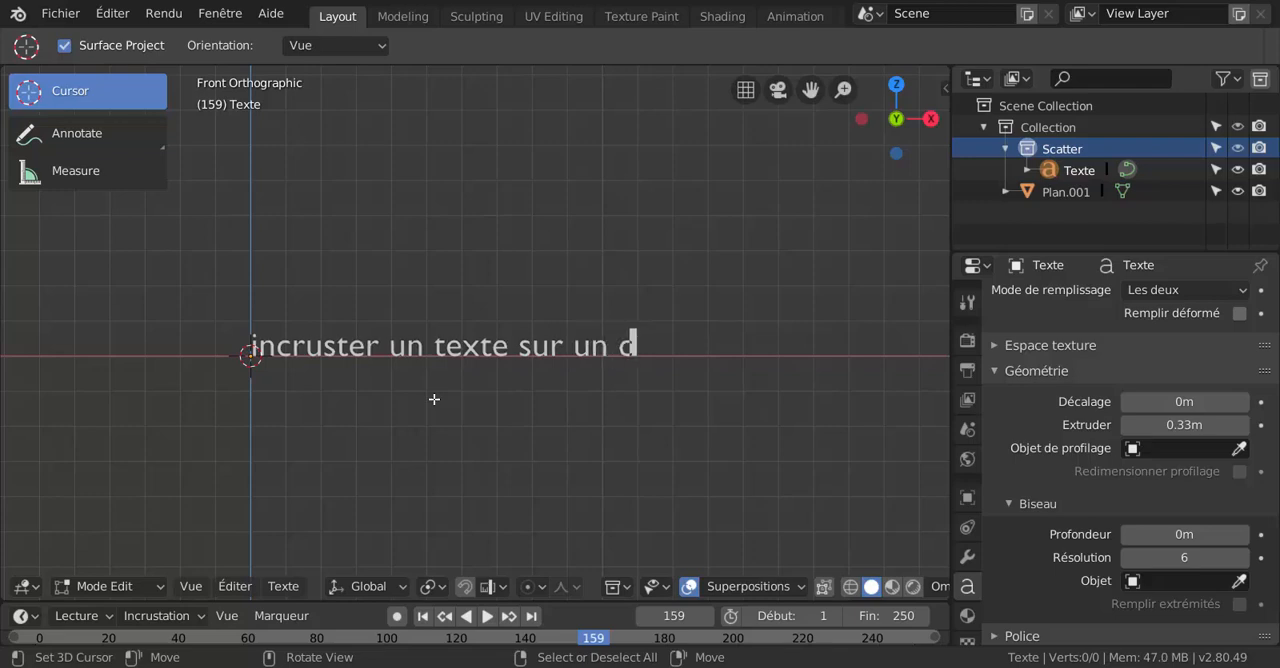
{"action": "type", "text": "ylindre"}
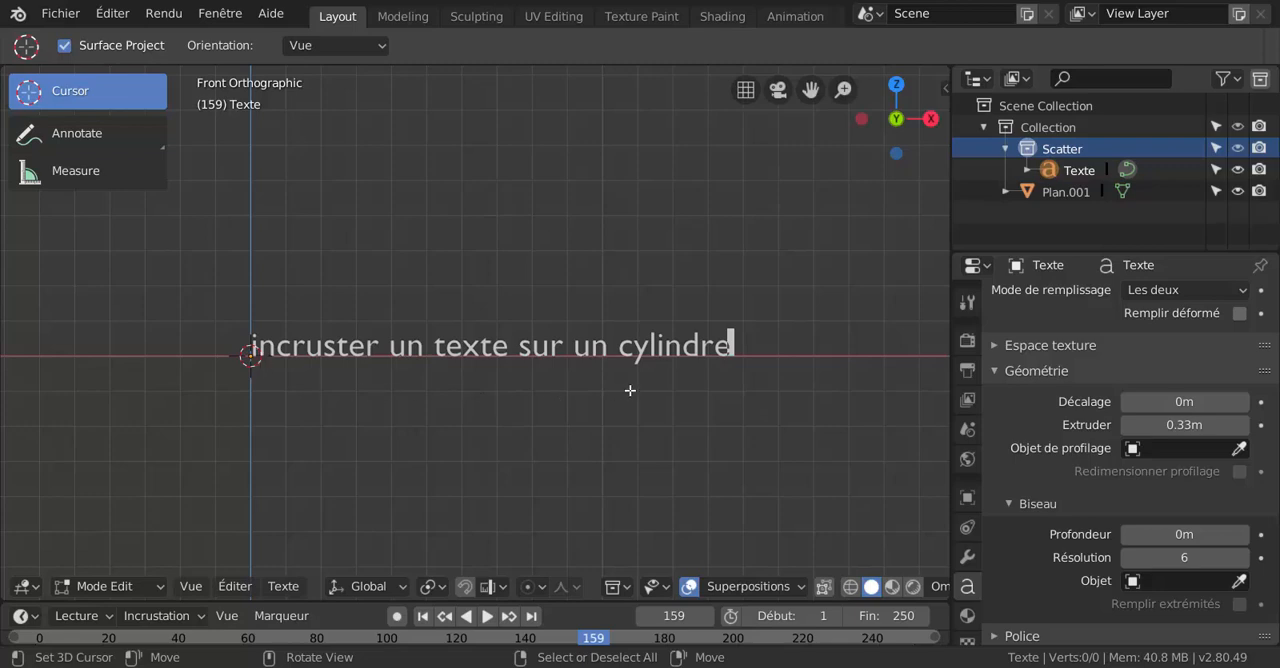
{"action": "middle_click_drag", "start_coordinate": [798, 447], "coordinate": [700, 491]}
{"action": "middle_click_drag", "start_coordinate": [732, 430], "coordinate": [512, 504]}
{"action": "key", "text": "ctrl+Tab"}
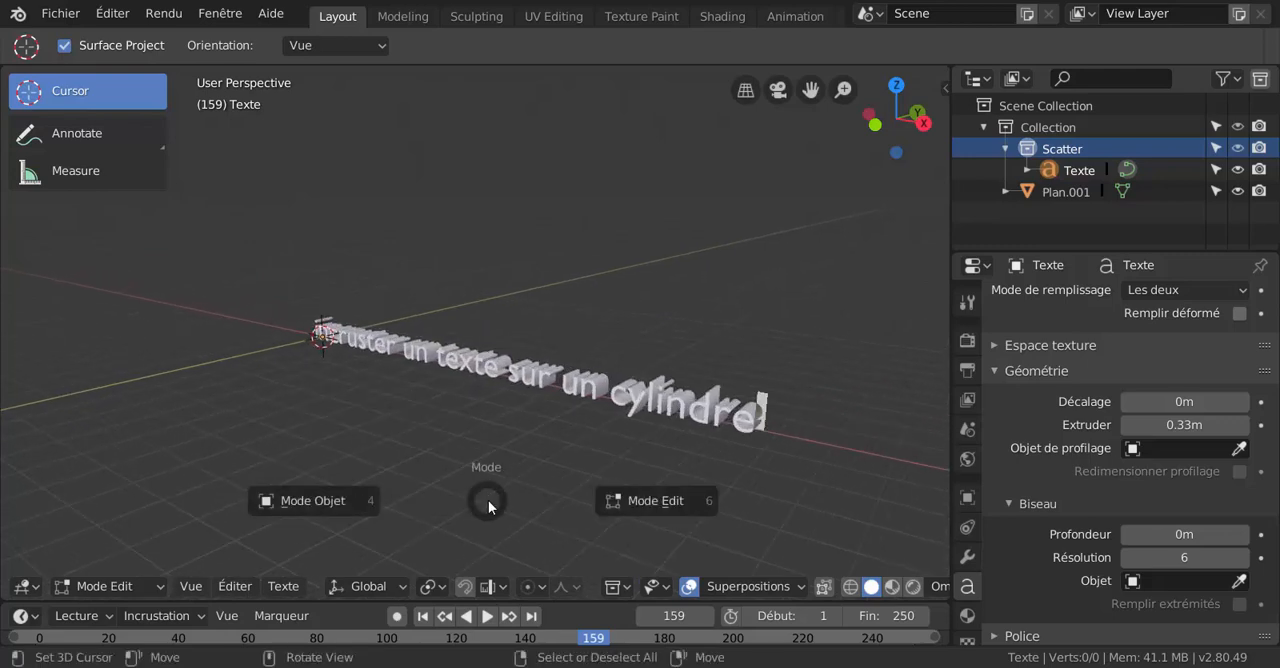
{"action": "left_click", "coordinate": [303, 503]}
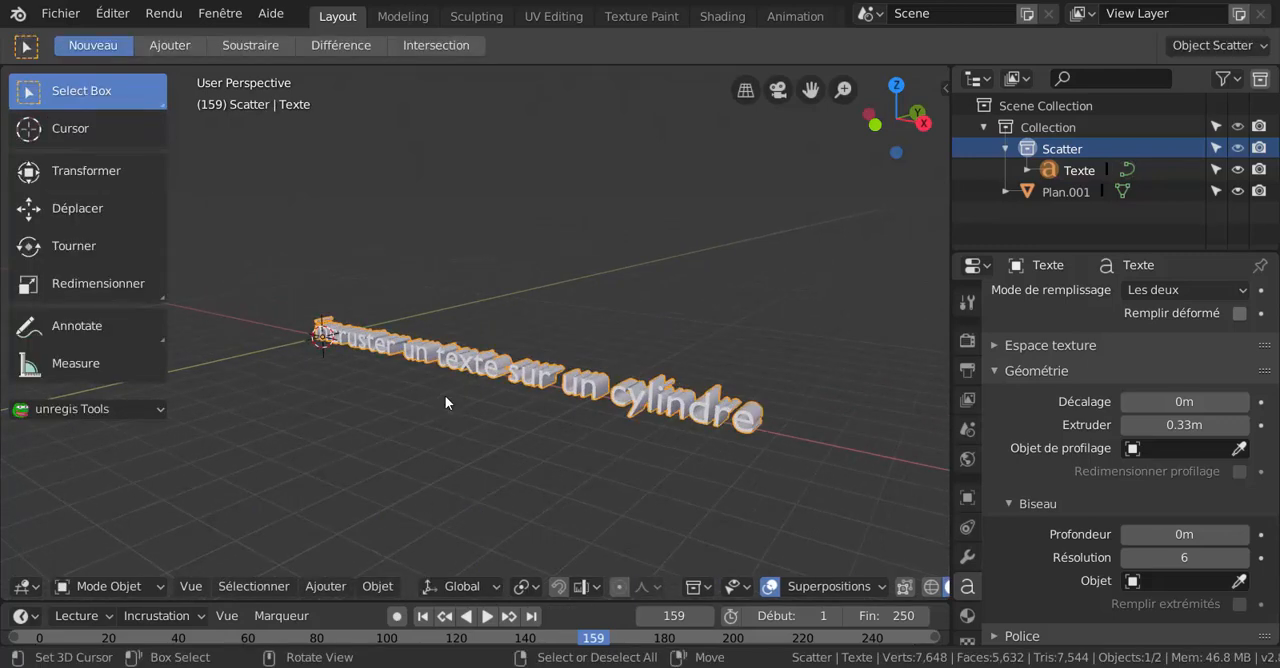
Add a Cercle curve at the origin, where the text starts.
{"action": "middle_click_drag", "start_coordinate": [462, 505], "coordinate": [645, 473]}
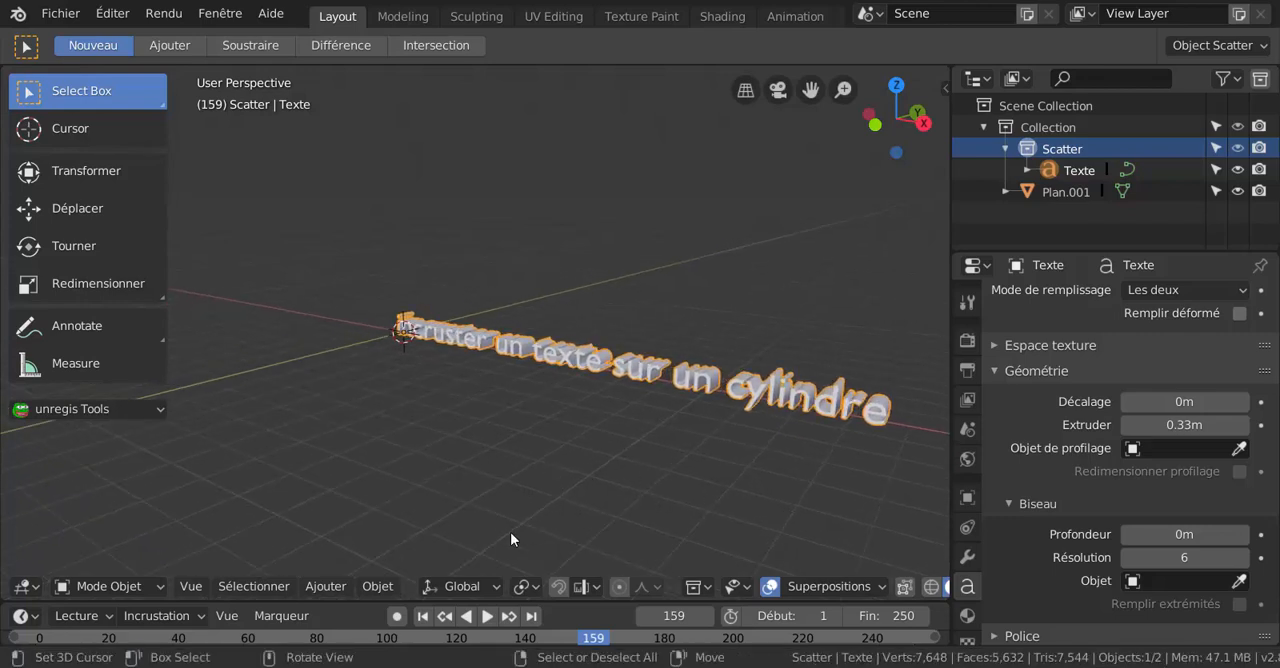
{"action": "left_click", "coordinate": [326, 586]}
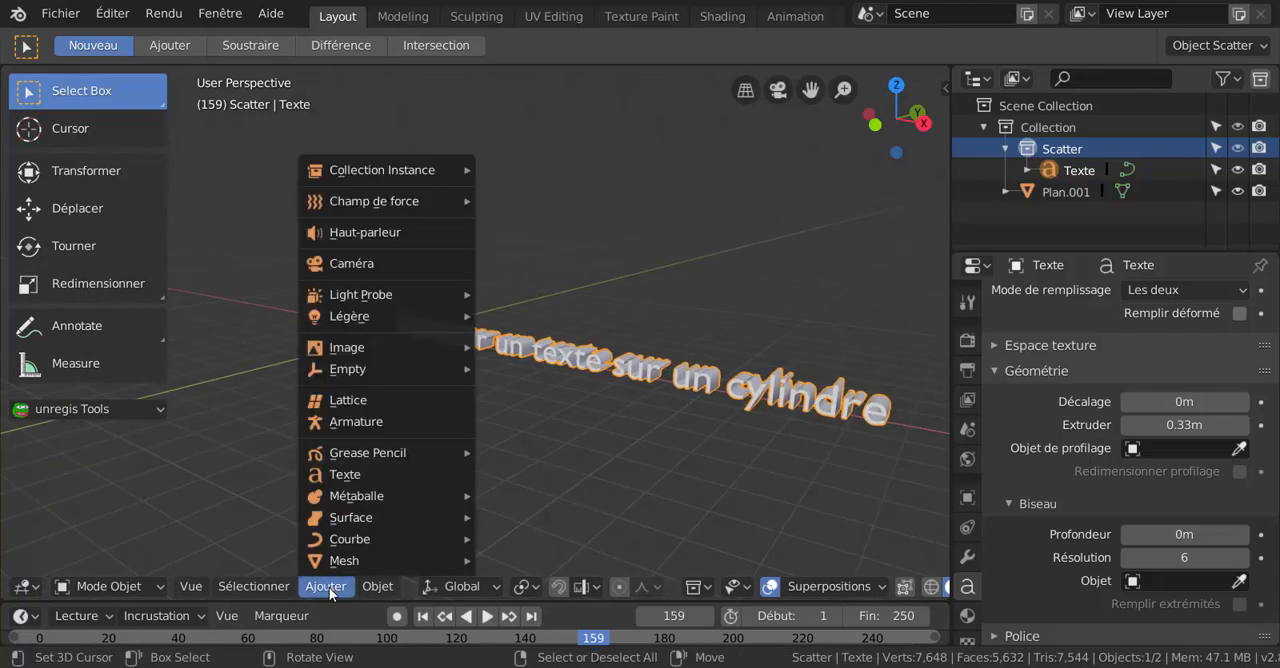
{"action": "mouse_move", "coordinate": [446, 545]}
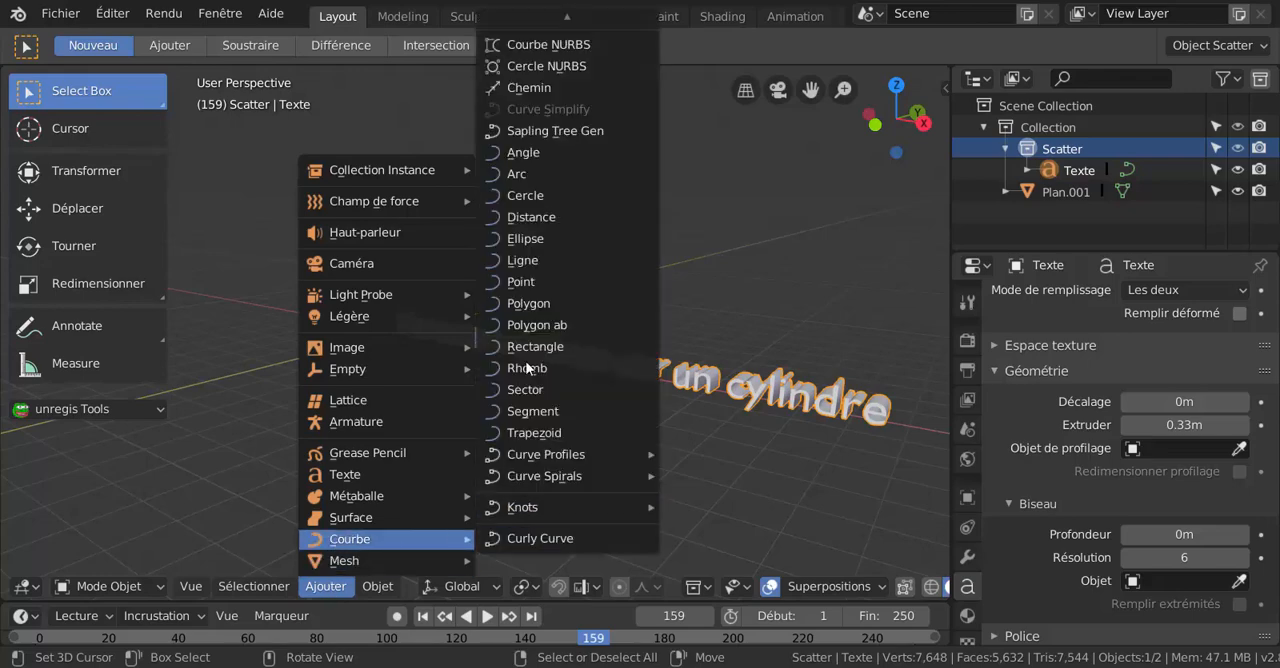
{"action": "left_click", "coordinate": [528, 195]}
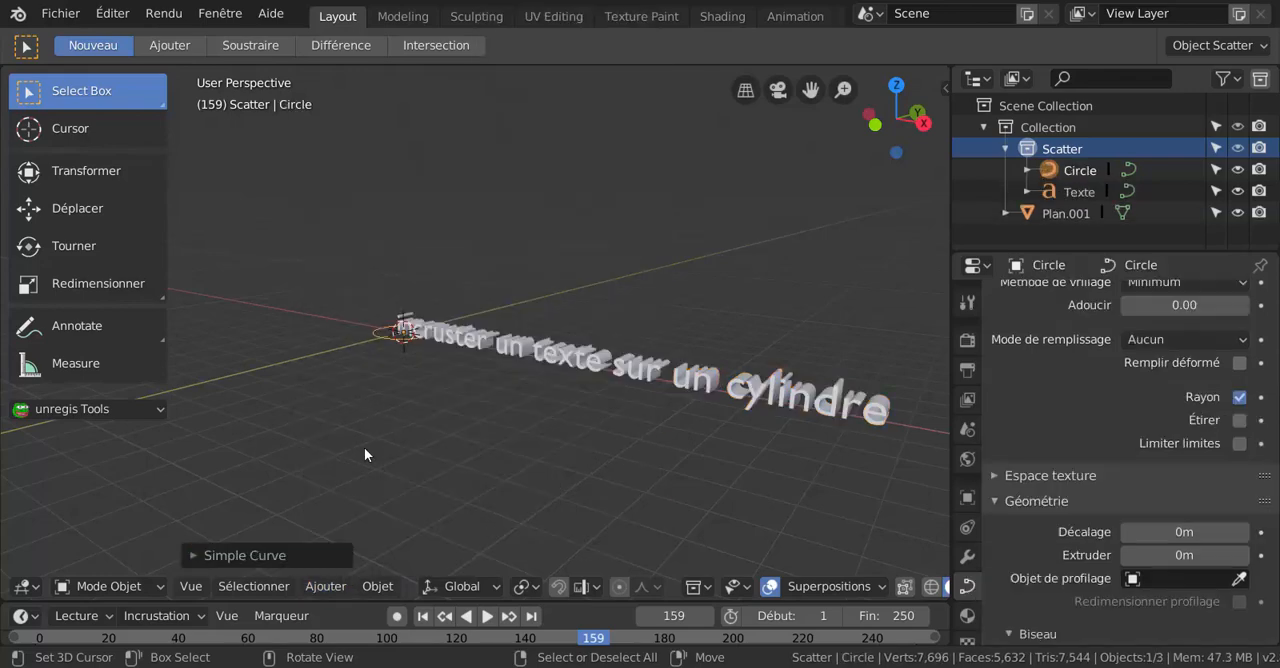
Scale the circle curve up uniformly so it reaches about a third of the way along the text.
{"action": "middle_click_drag", "start_coordinate": [413, 392], "coordinate": [420, 429]}
{"action": "middle_click_drag", "start_coordinate": [482, 453], "coordinate": [569, 491], "text": "shift"}
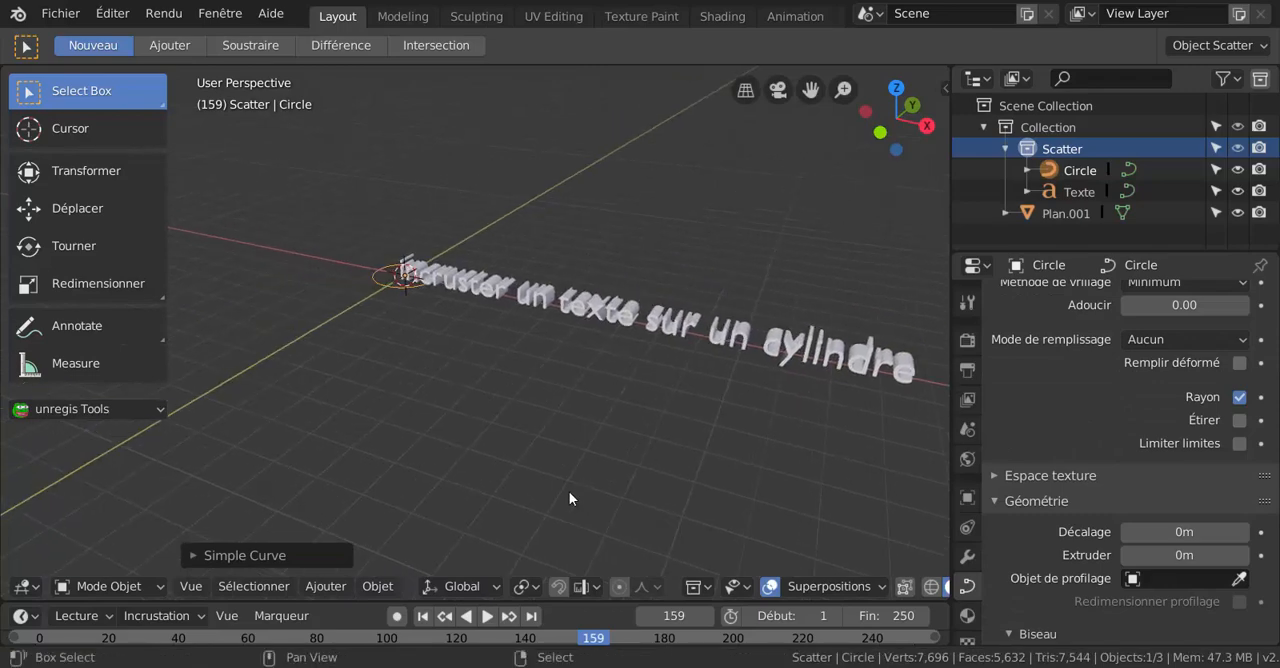
{"action": "scroll", "coordinate": [416, 309], "scroll_direction": "up", "scroll_amount": 1}
{"action": "scroll", "coordinate": [416, 309], "scroll_direction": "down", "scroll_amount": 1}
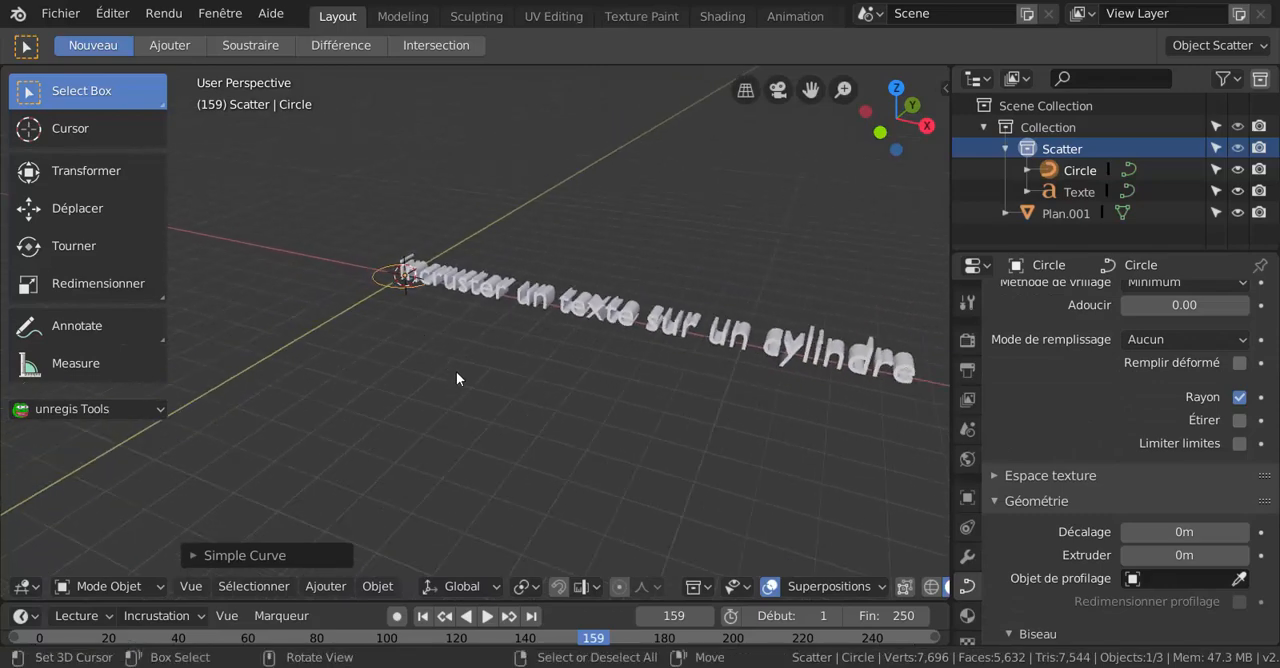
{"action": "key", "text": "s"}
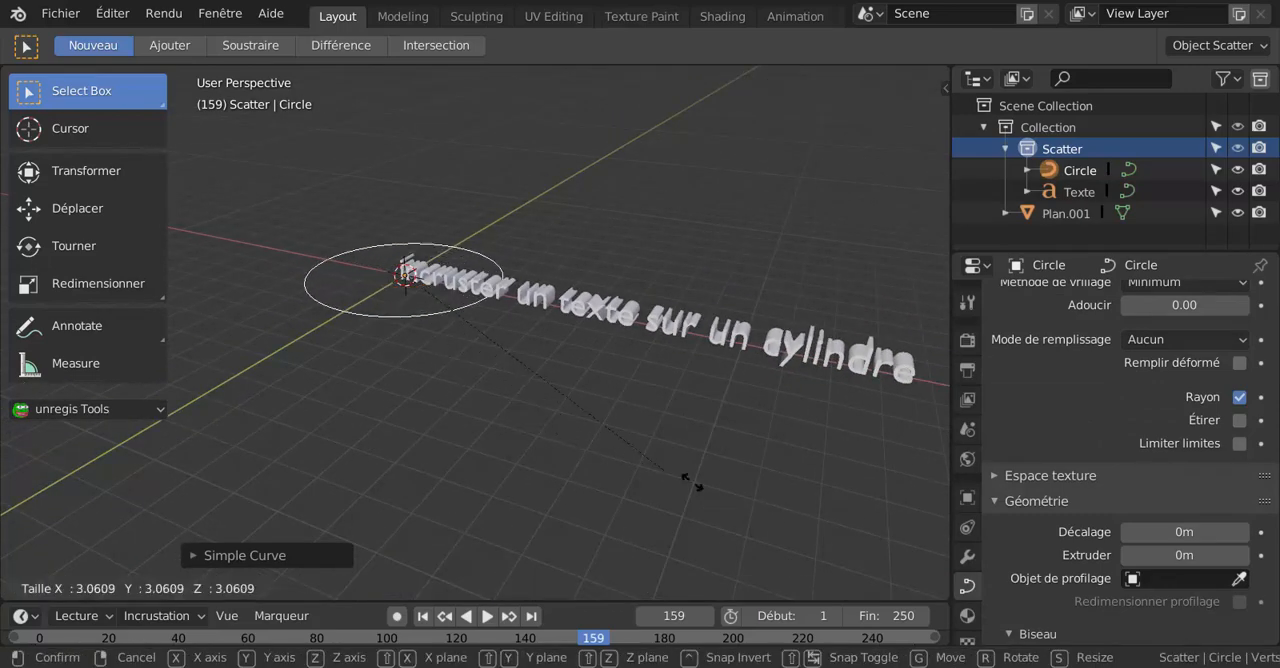
{"action": "left_click", "coordinate": [826, 588]}
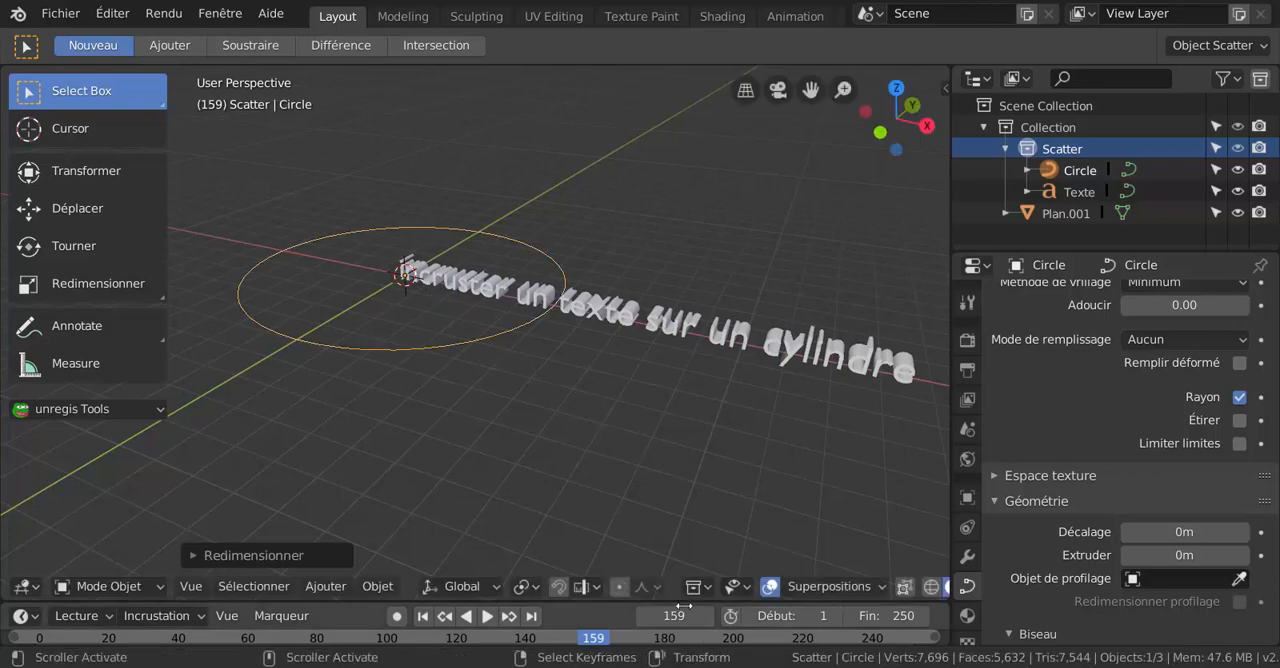
Add a Courbe modifier to the text object with Circle as its deforming object.
{"action": "left_click", "coordinate": [667, 331]}
{"action": "middle_click_drag", "start_coordinate": [646, 350], "coordinate": [603, 409]}
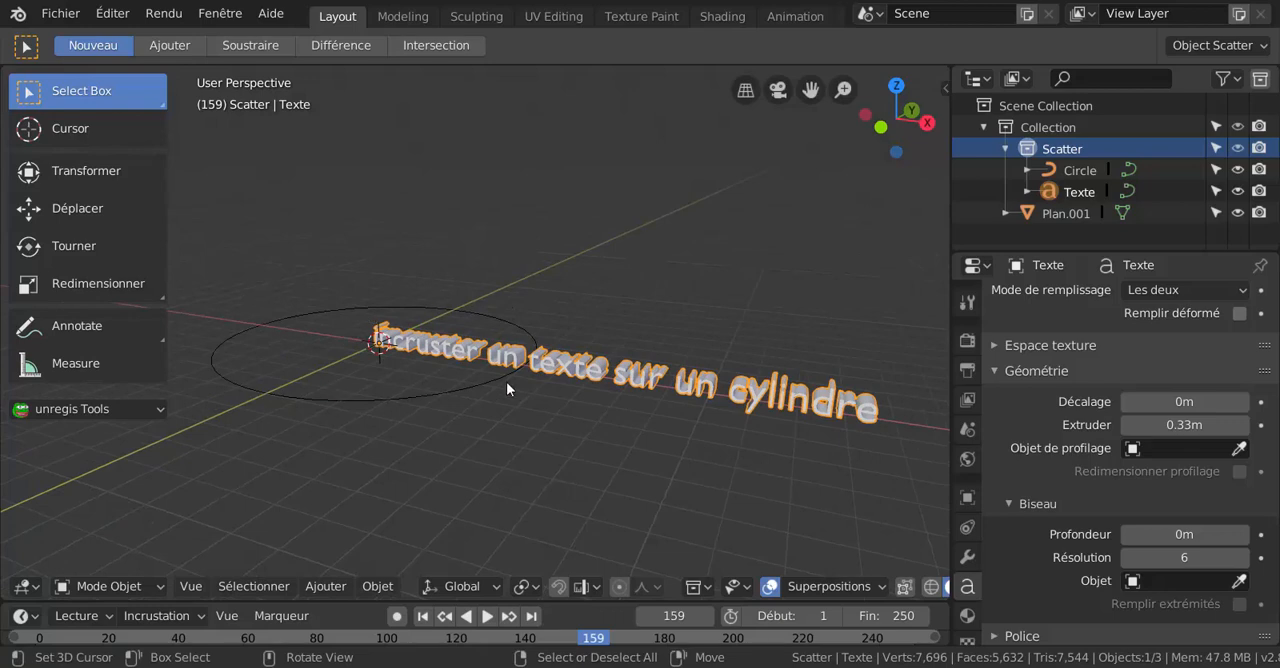
{"action": "left_click", "coordinate": [968, 556]}
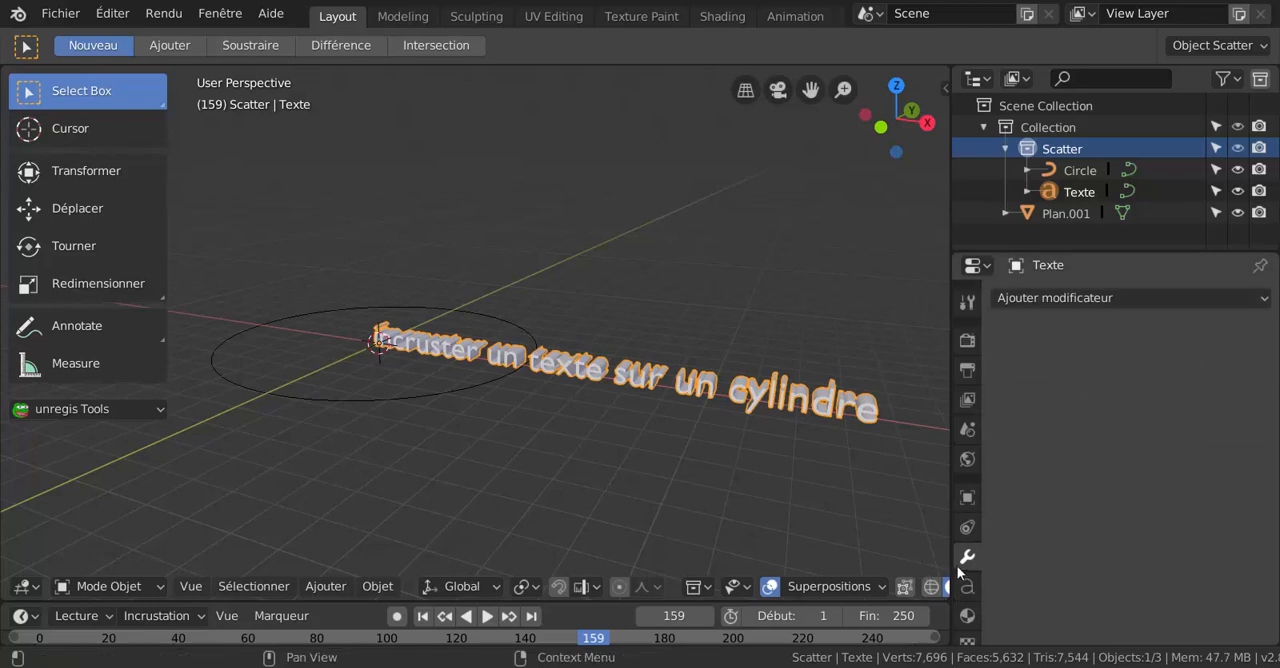
{"action": "left_click", "coordinate": [1113, 295]}
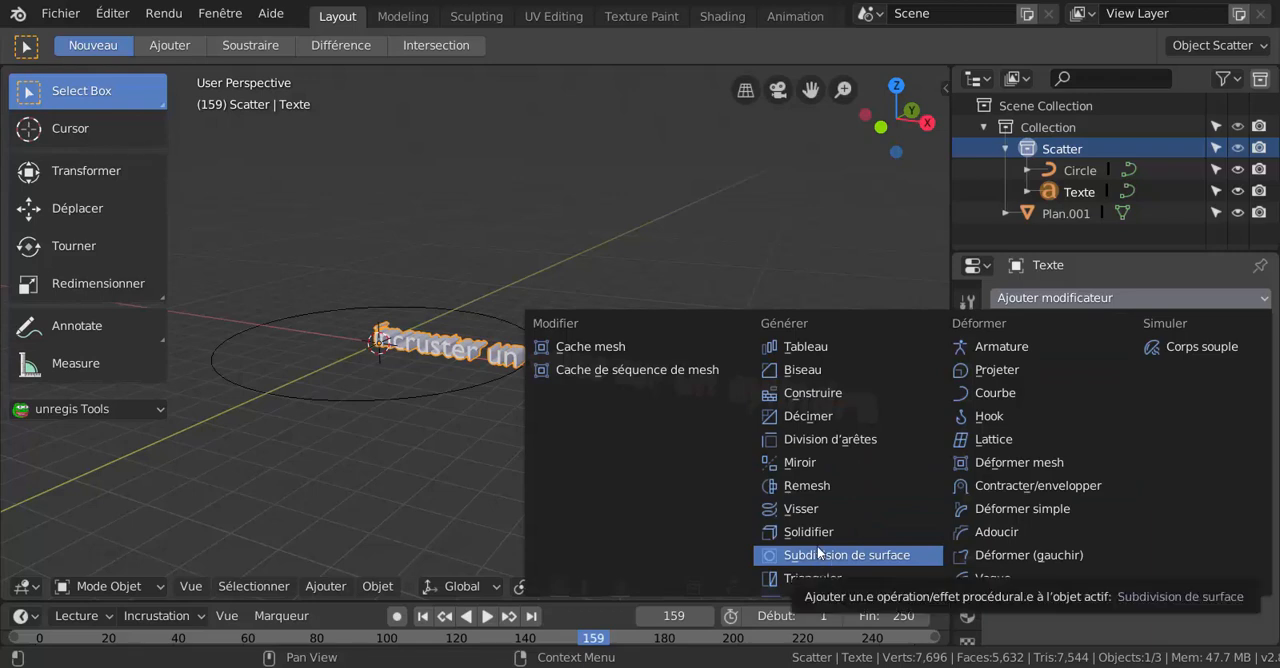
{"action": "left_click", "coordinate": [1002, 391]}
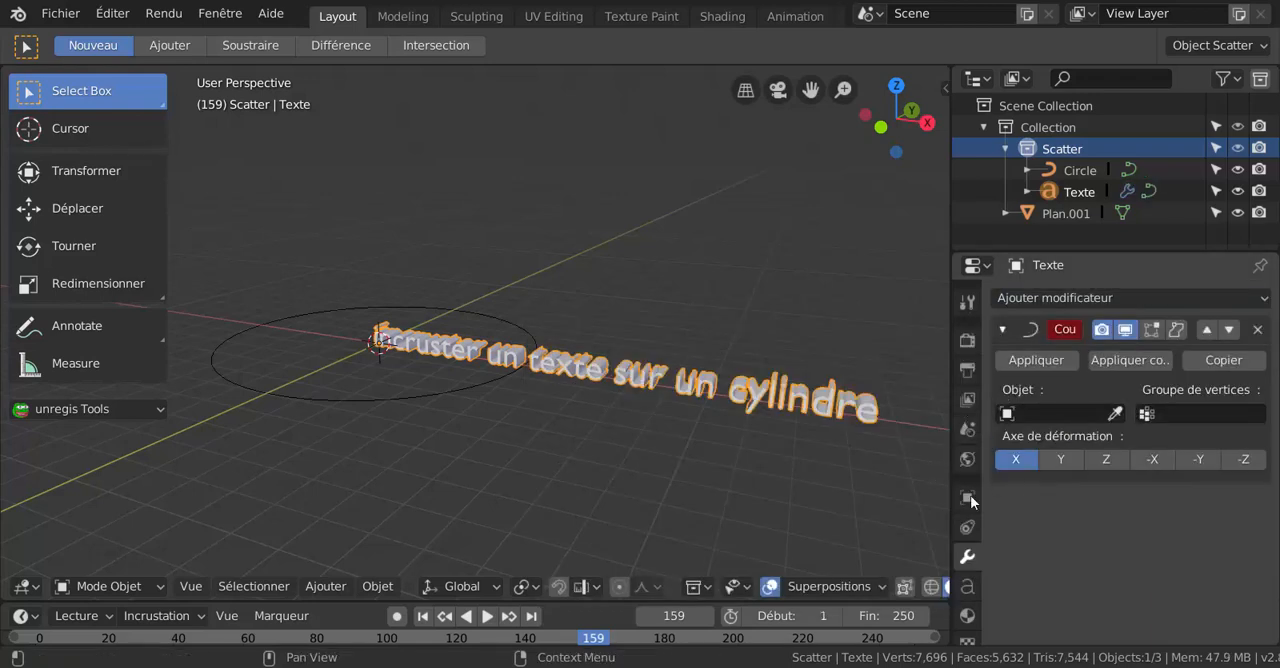
{"action": "left_click", "coordinate": [1058, 413]}
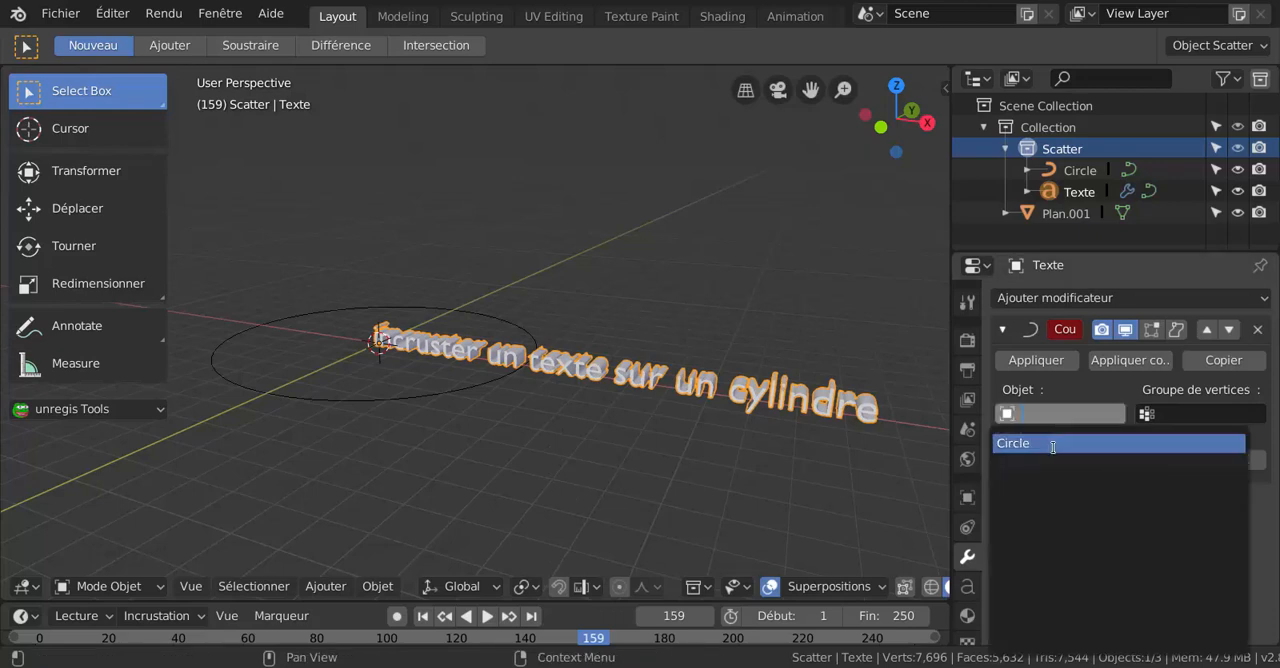
{"action": "left_click", "coordinate": [1031, 450]}
Scale the circle curve down uniformly to roughly half its size so the text wraps almost completely around it.
{"action": "middle_click_drag", "start_coordinate": [556, 403], "coordinate": [662, 409]}
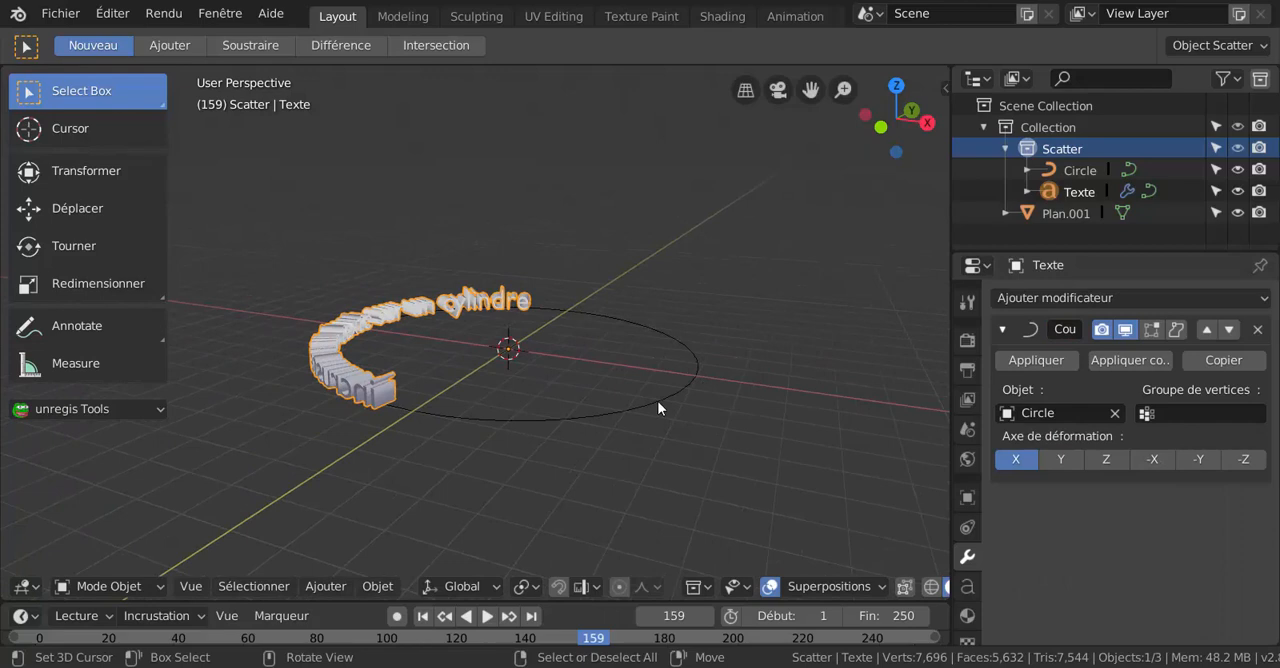
{"action": "left_click", "coordinate": [660, 410]}
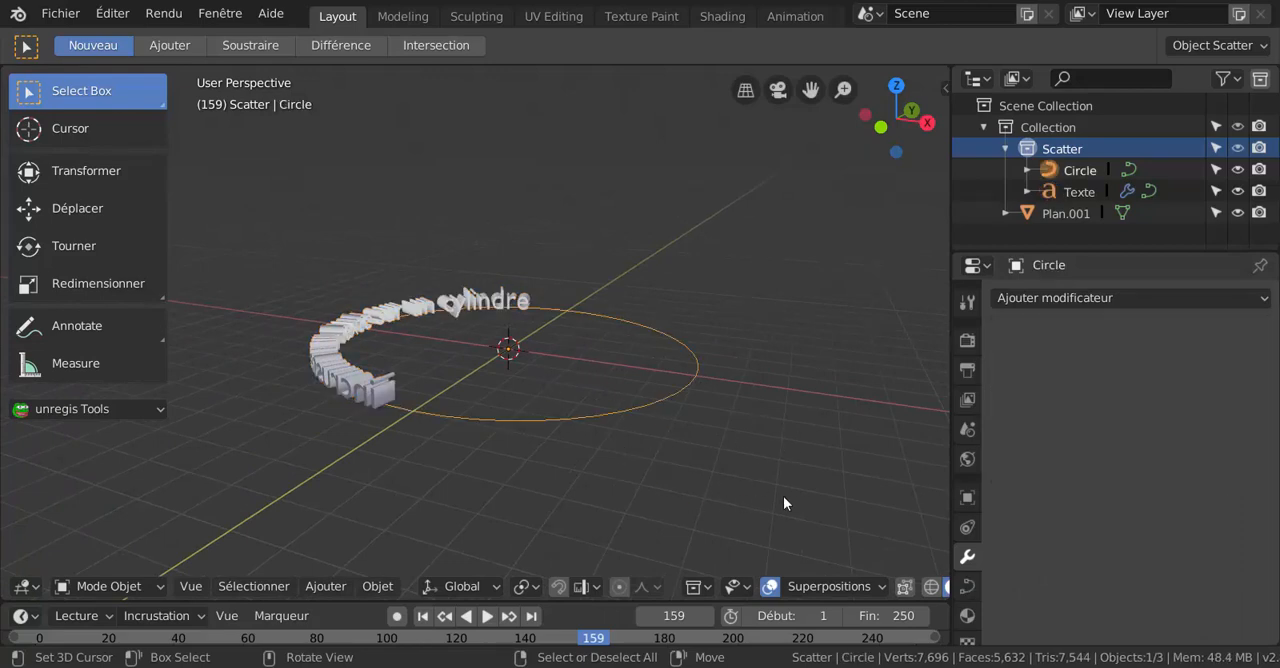
{"action": "key", "text": "s"}
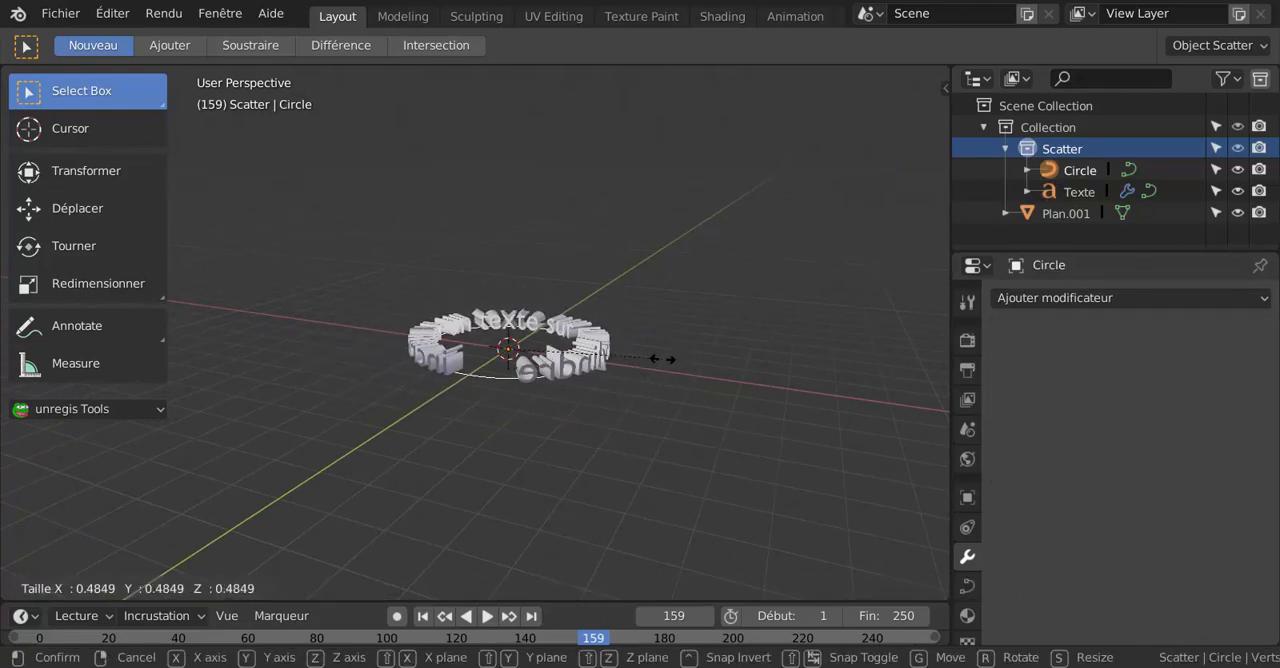
{"action": "left_click", "coordinate": [651, 347]}
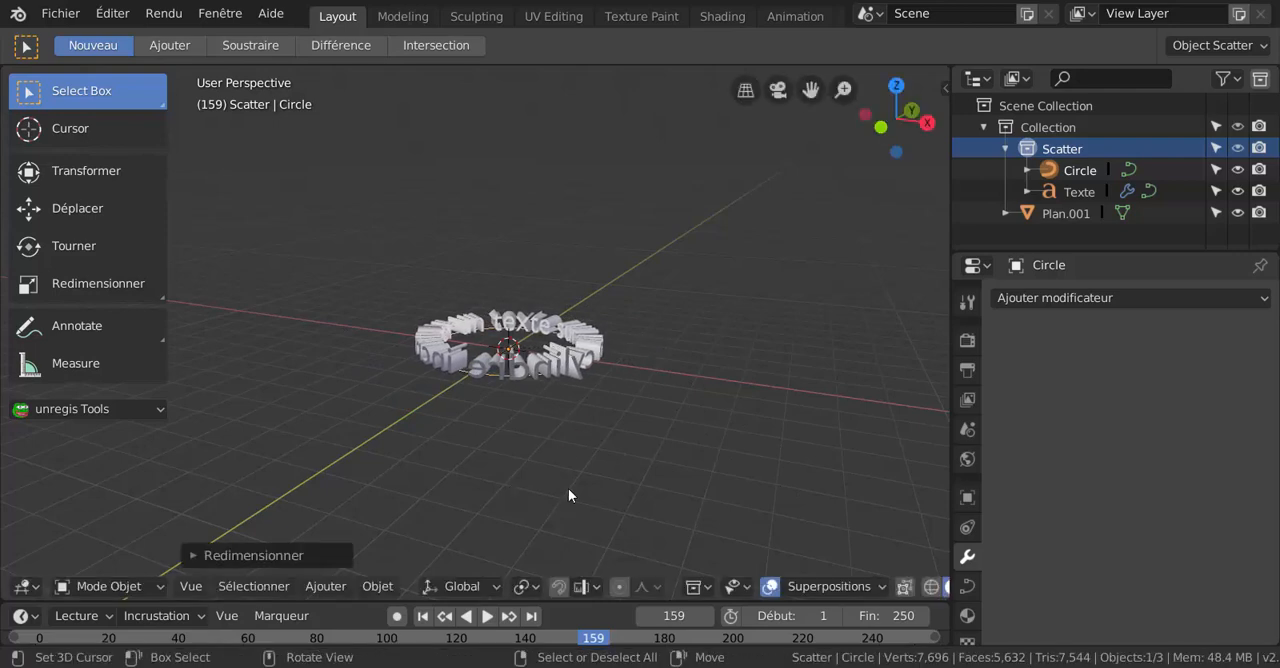
{"action": "middle_click_drag", "start_coordinate": [568, 495], "coordinate": [519, 360]}
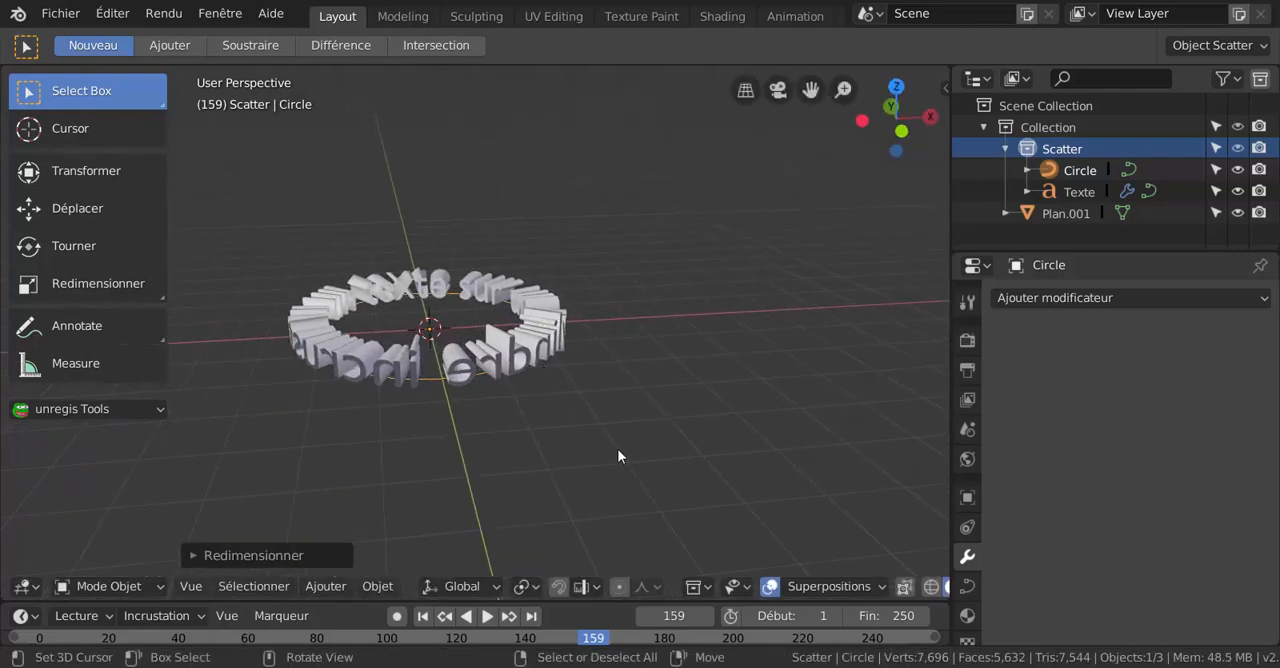
{"action": "middle_click_drag", "start_coordinate": [617, 448], "coordinate": [794, 180]}
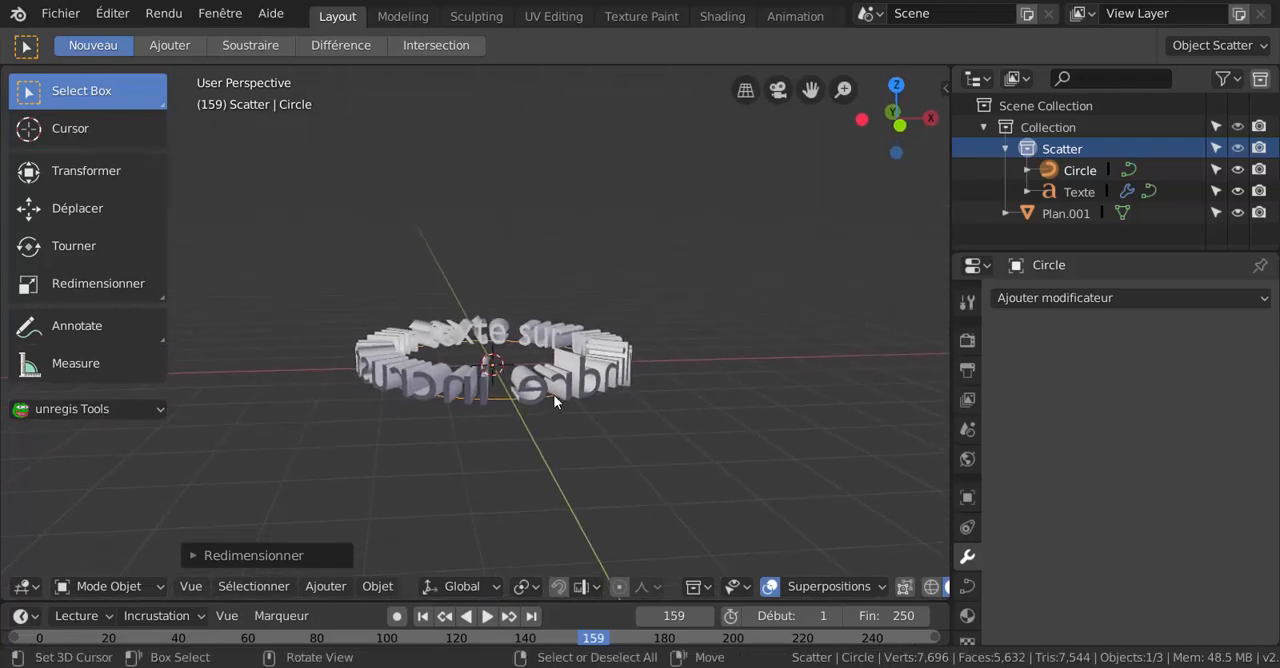
{"action": "scroll", "coordinate": [749, 475], "scroll_direction": "down", "scroll_amount": 2}
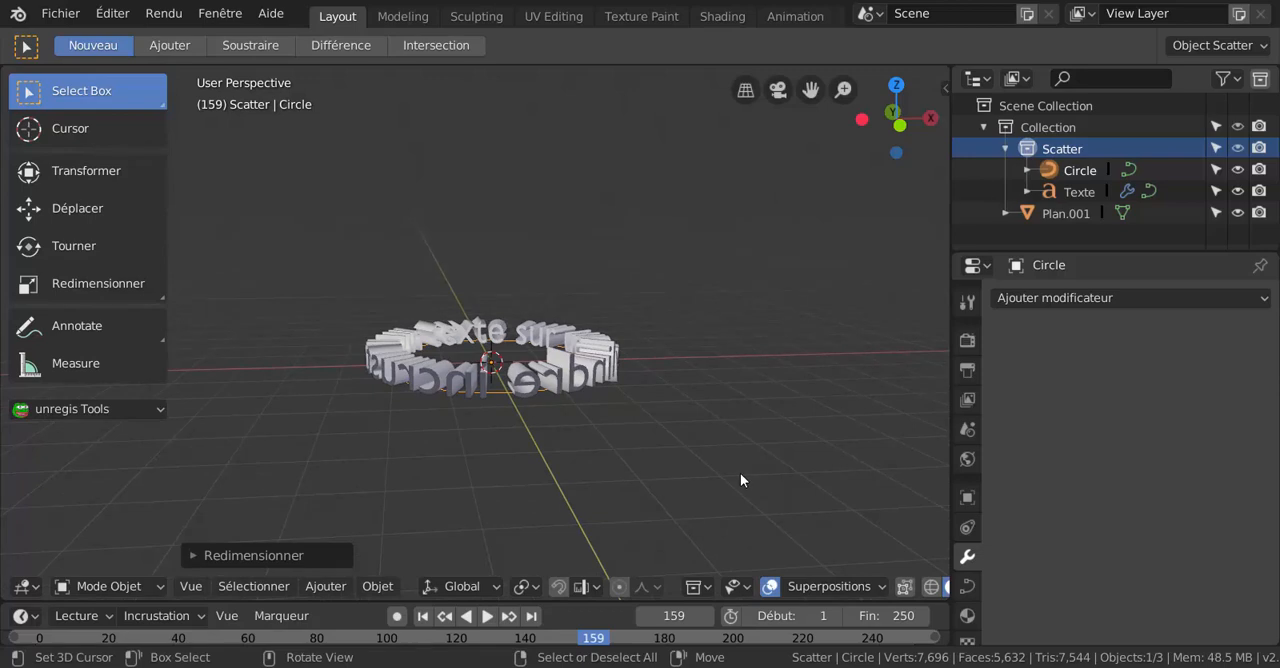
Try to convert the circle curve to a mesh, and undo the conversion.
{"action": "key", "text": "KP_1"}
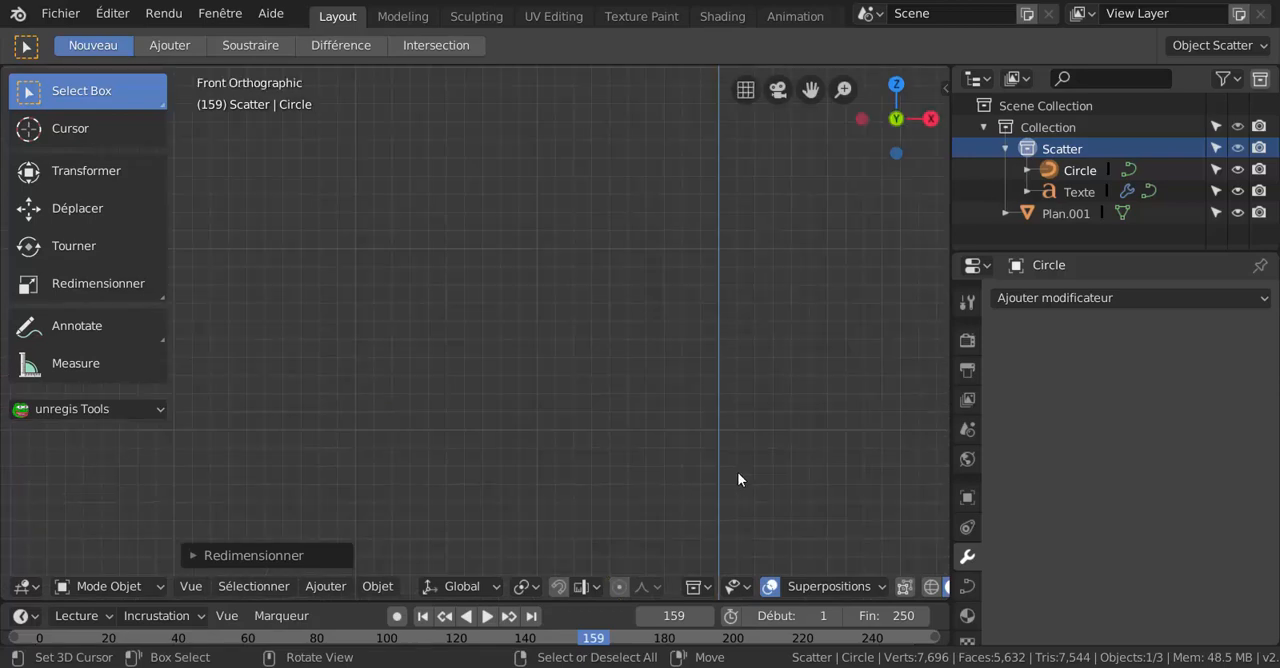
{"action": "scroll", "coordinate": [739, 471], "scroll_direction": "down", "scroll_amount": 5}
{"action": "middle_click_drag", "start_coordinate": [701, 394], "coordinate": [693, 190], "text": "shift"}
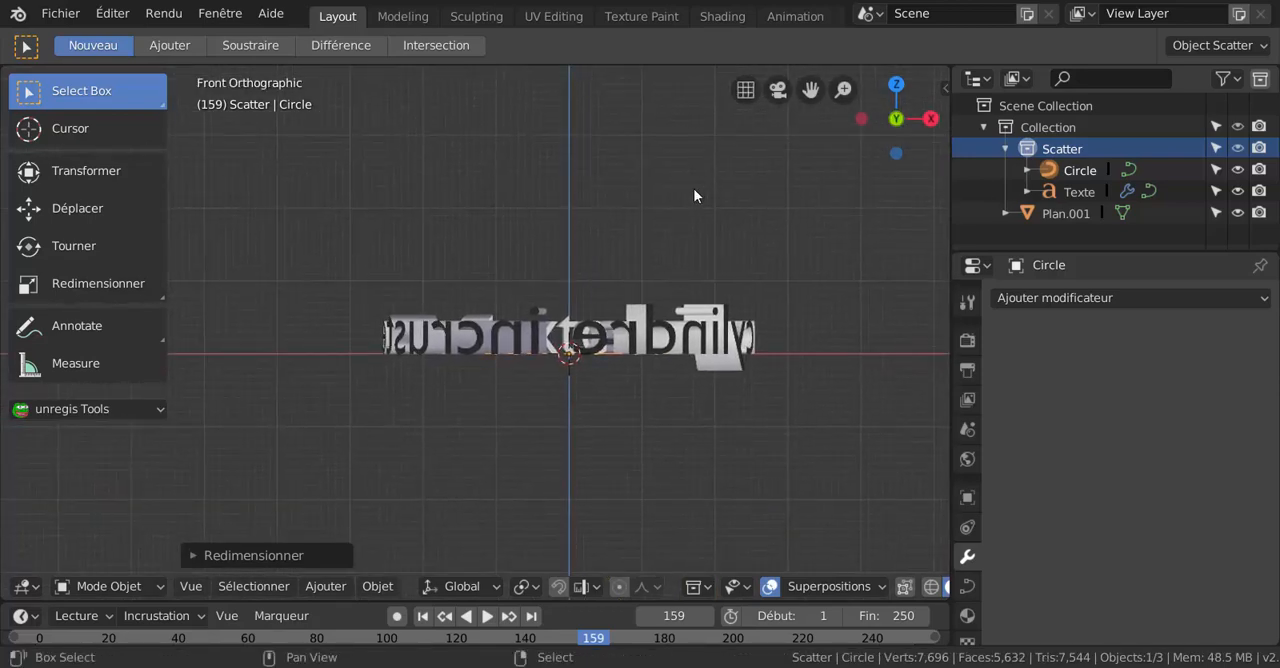
{"action": "left_click", "coordinate": [326, 587]}
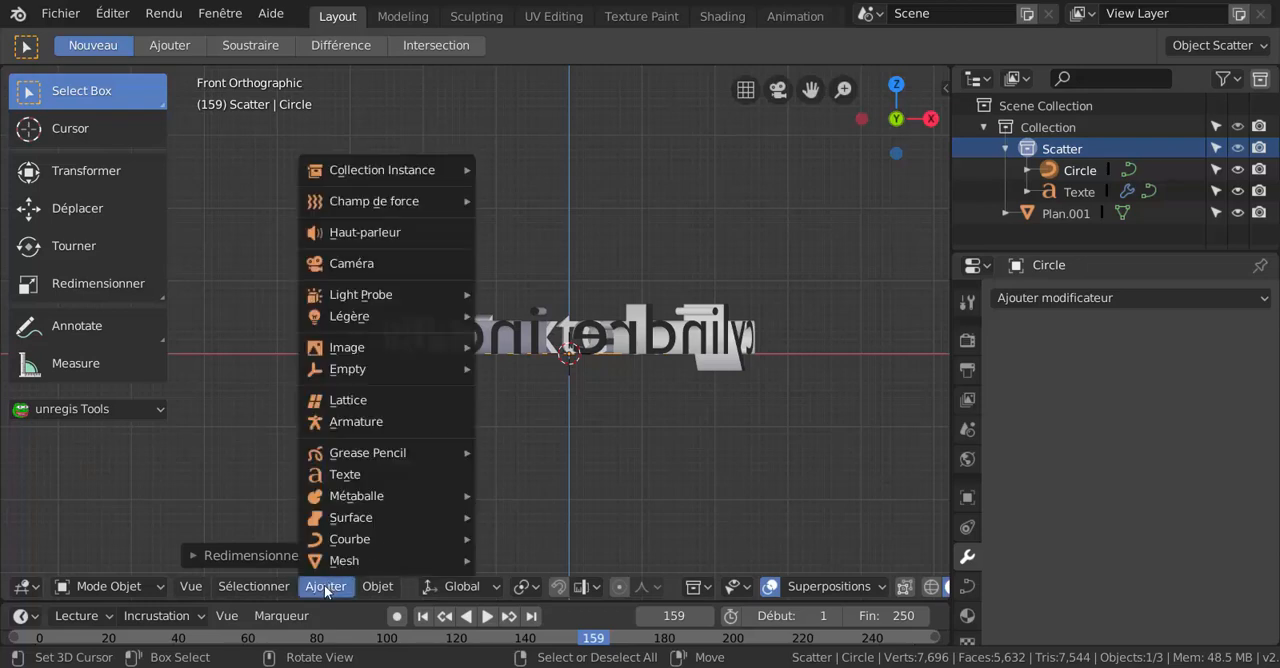
{"action": "mouse_move", "coordinate": [375, 590]}
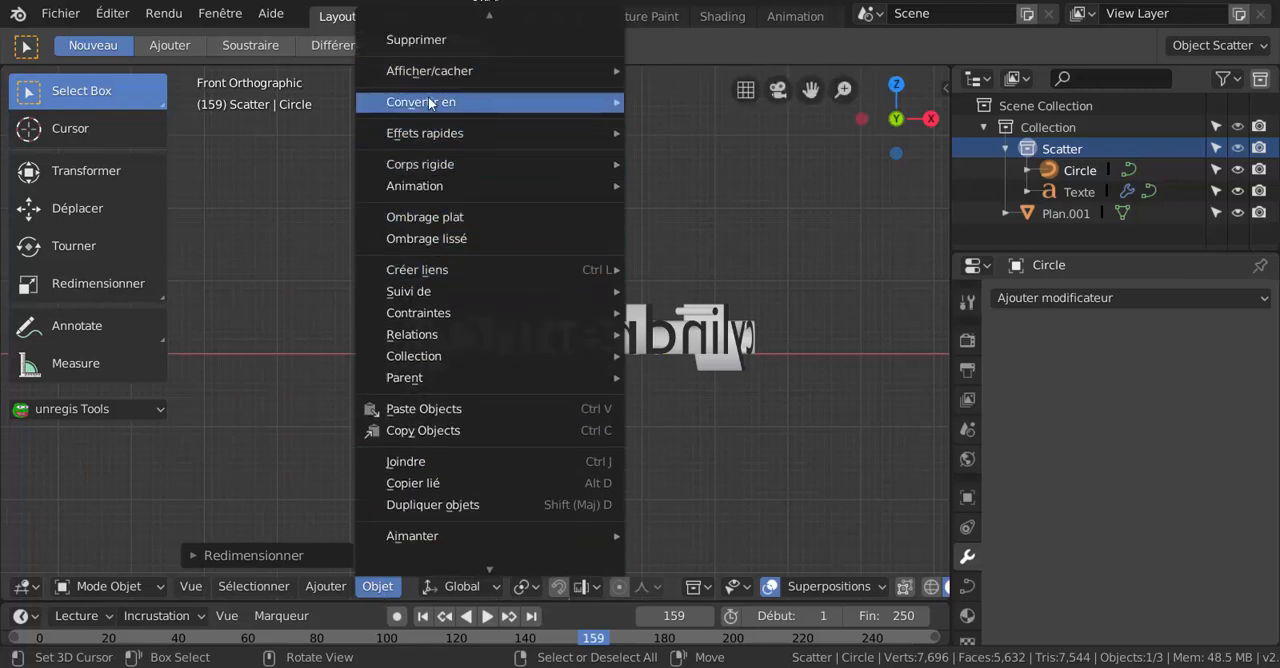
{"action": "mouse_move", "coordinate": [462, 102]}
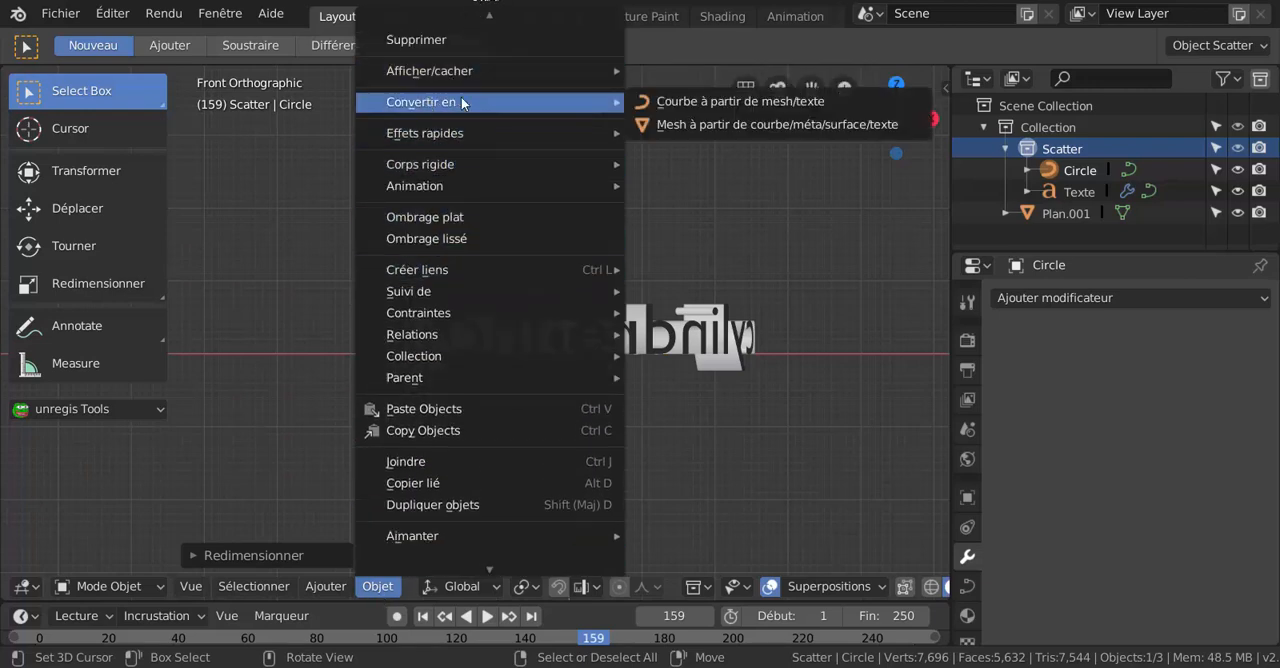
{"action": "left_click", "coordinate": [708, 124]}
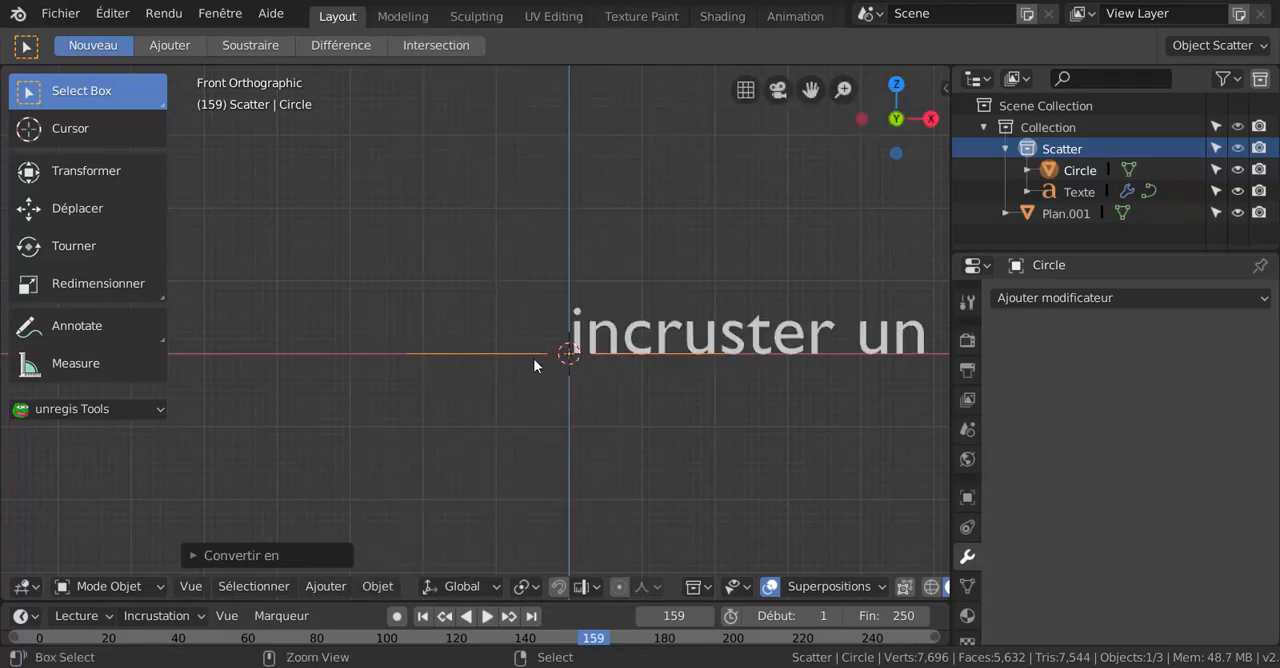
{"action": "key", "text": "ctrl+z"}
{"action": "key", "text": "ctrl+z"}
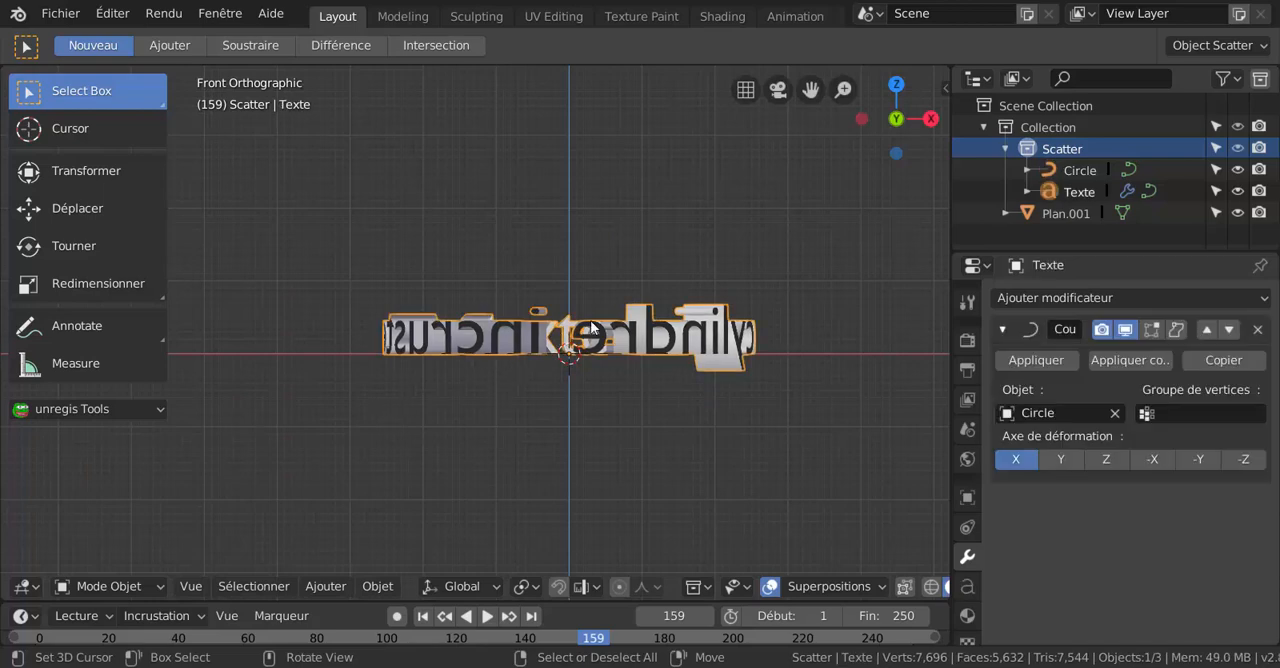
Convert the curved text object to a mesh with Mesh à partir de courbe/méta/surface/texte.
{"action": "left_click", "coordinate": [370, 588]}
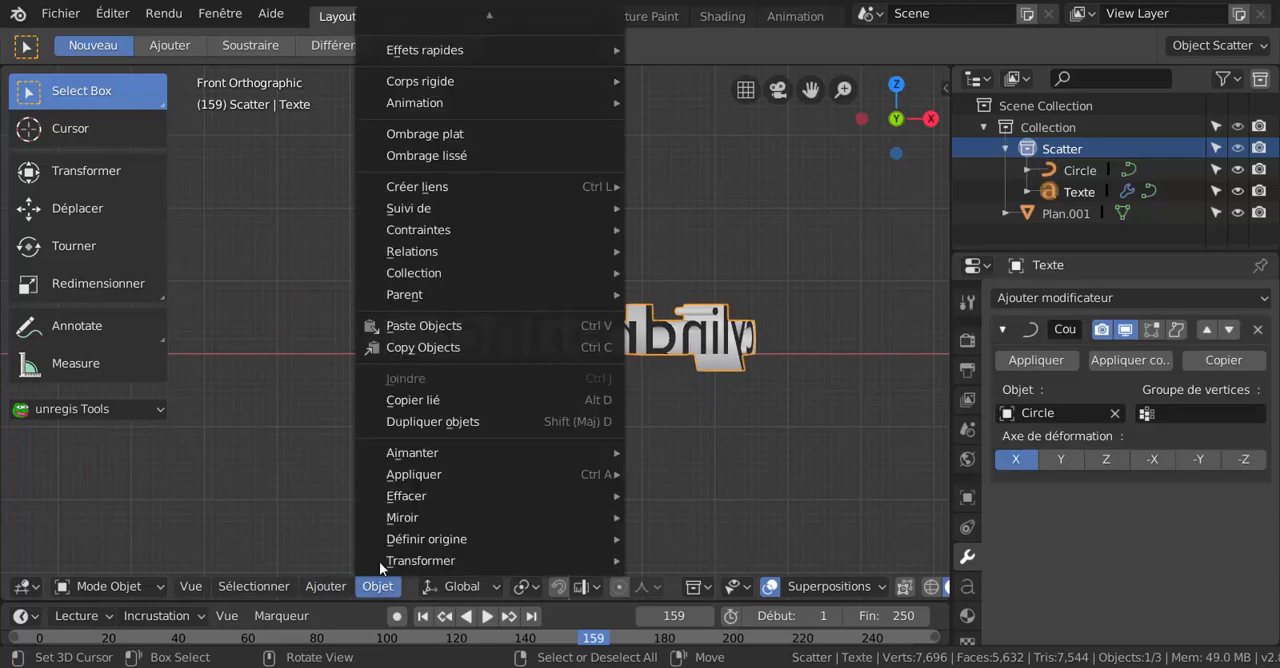
{"action": "scroll", "coordinate": [455, 23], "scroll_direction": "up", "scroll_amount": 20}
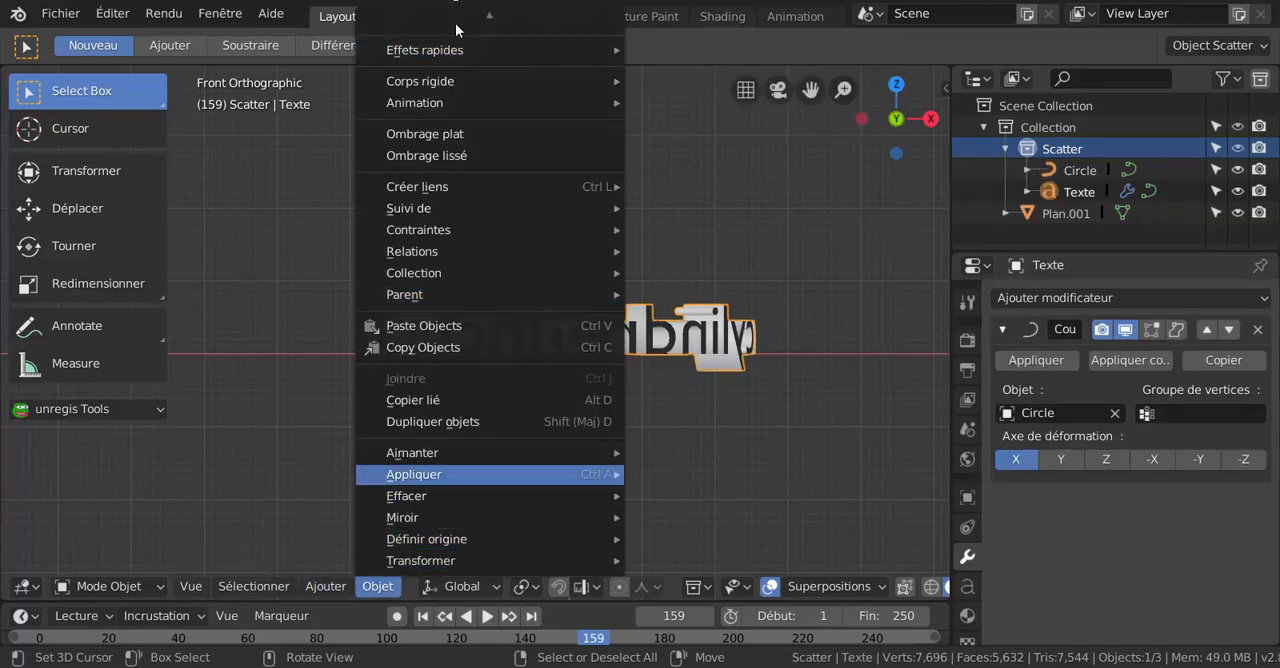
{"action": "scroll", "coordinate": [448, 62], "scroll_direction": "down", "scroll_amount": 20}
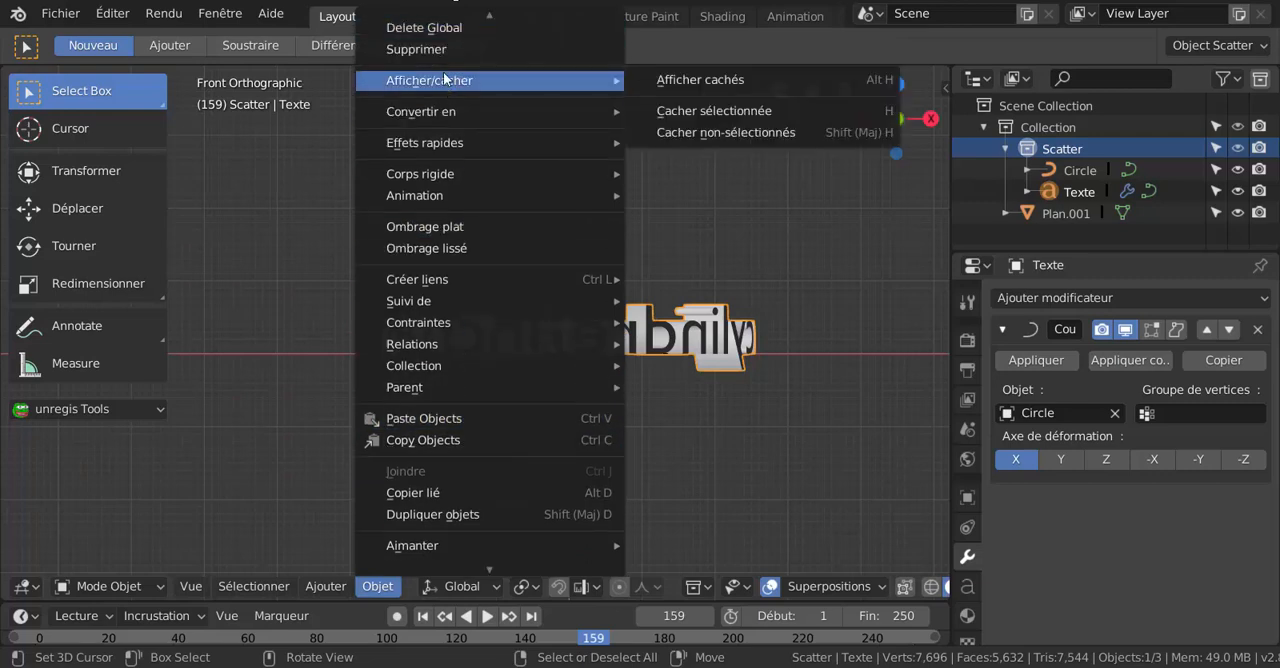
{"action": "scroll", "coordinate": [450, 60], "scroll_direction": "up", "scroll_amount": 20}
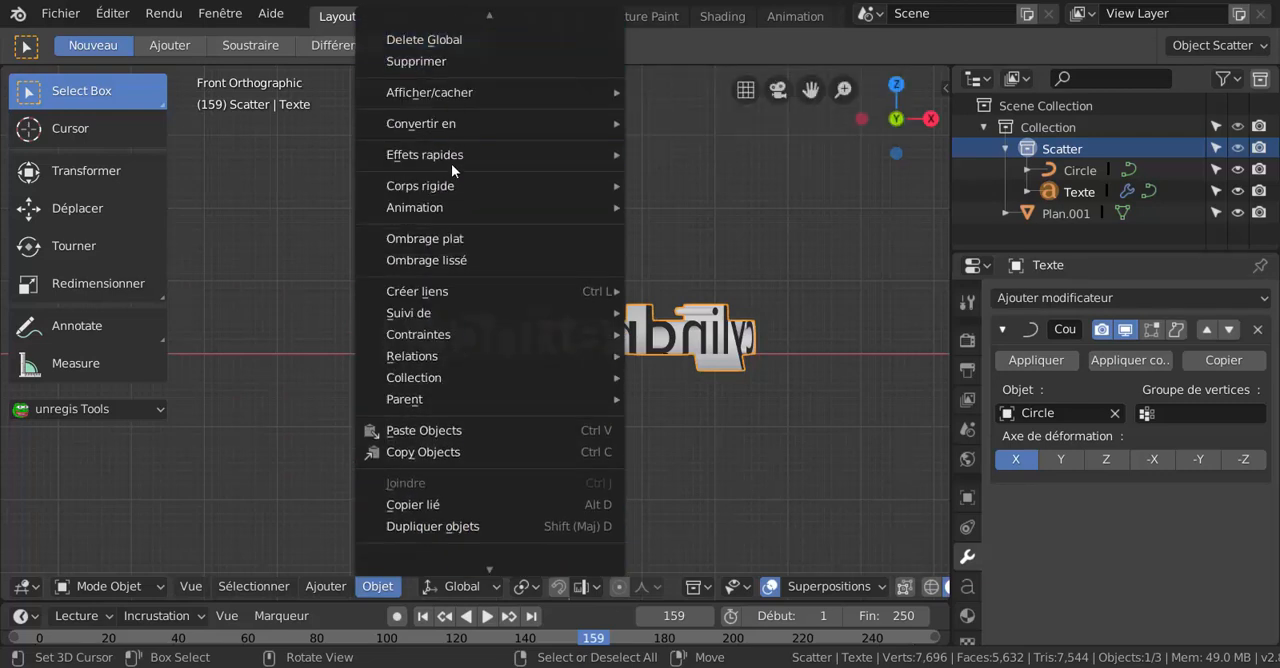
{"action": "mouse_move", "coordinate": [448, 127]}
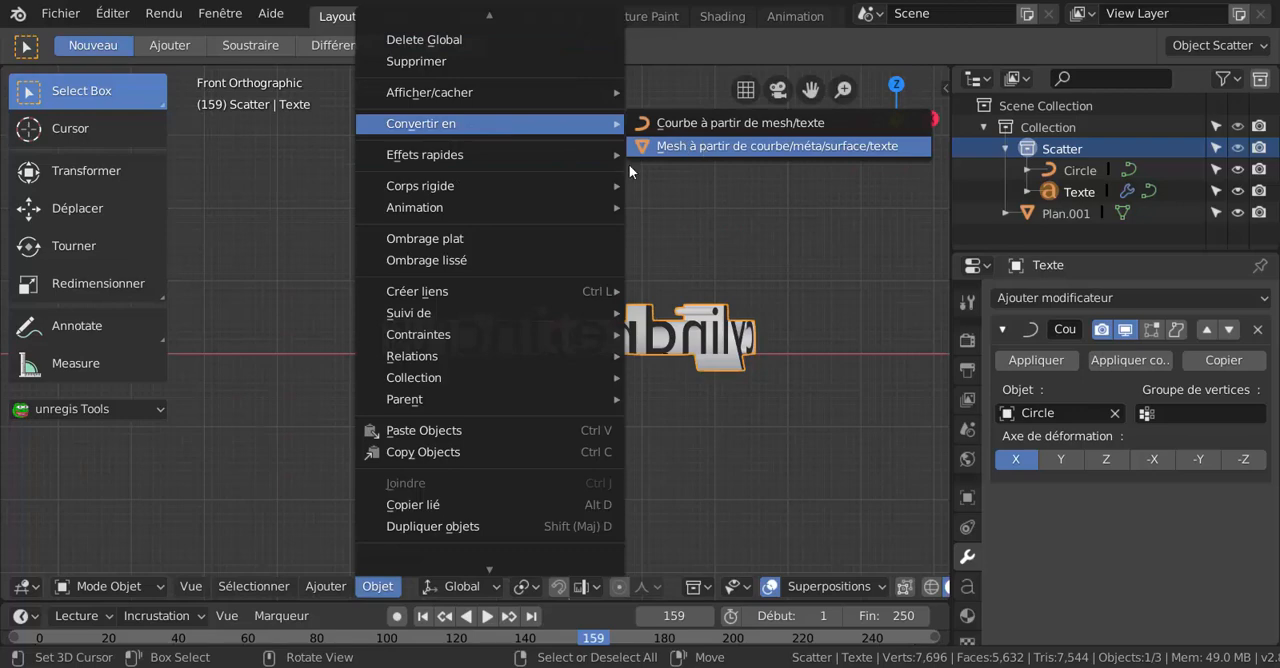
{"action": "left_click", "coordinate": [630, 152]}
Delete the circle curve, keeping only the ring of text mesh.
{"action": "middle_click_drag", "start_coordinate": [594, 266], "coordinate": [557, 269]}
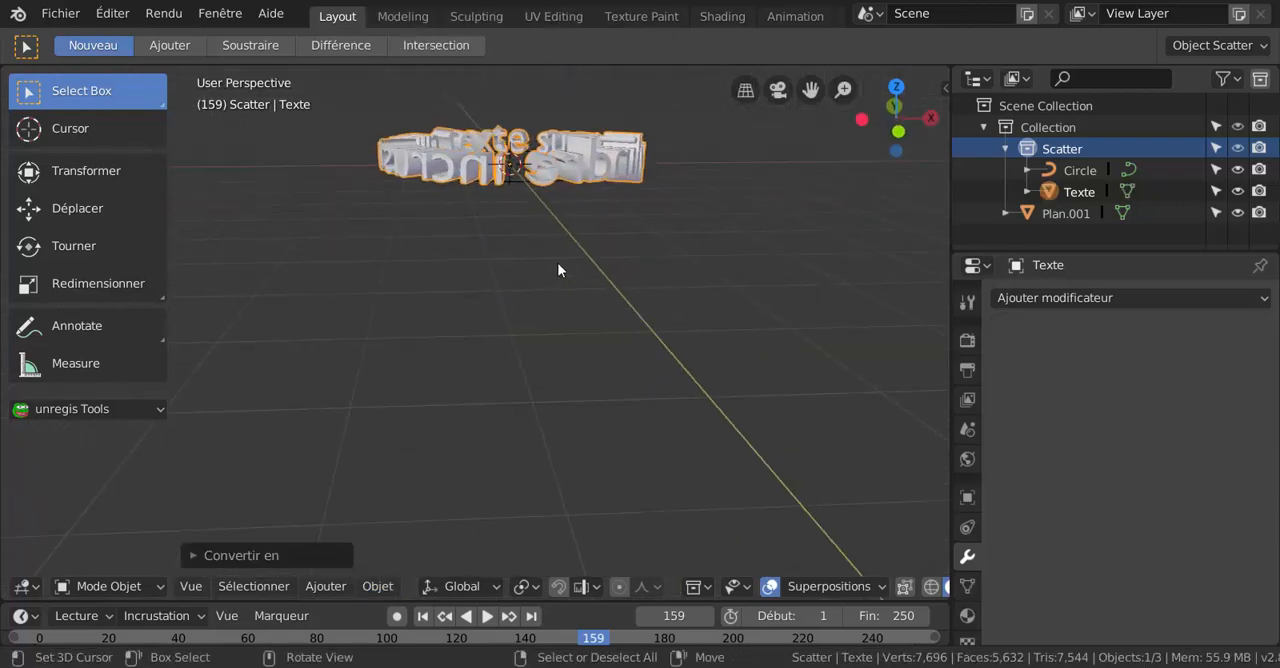
{"action": "left_click", "coordinate": [521, 183]}
{"action": "middle_click_drag", "start_coordinate": [549, 202], "coordinate": [546, 250]}
{"action": "key", "text": "x"}
{"action": "left_click", "coordinate": [545, 268]}
Add a Cylindre mesh at the centre of the text ring with its end-cap fill type set to Rien.
{"action": "middle_click_drag", "start_coordinate": [421, 446], "coordinate": [437, 407]}
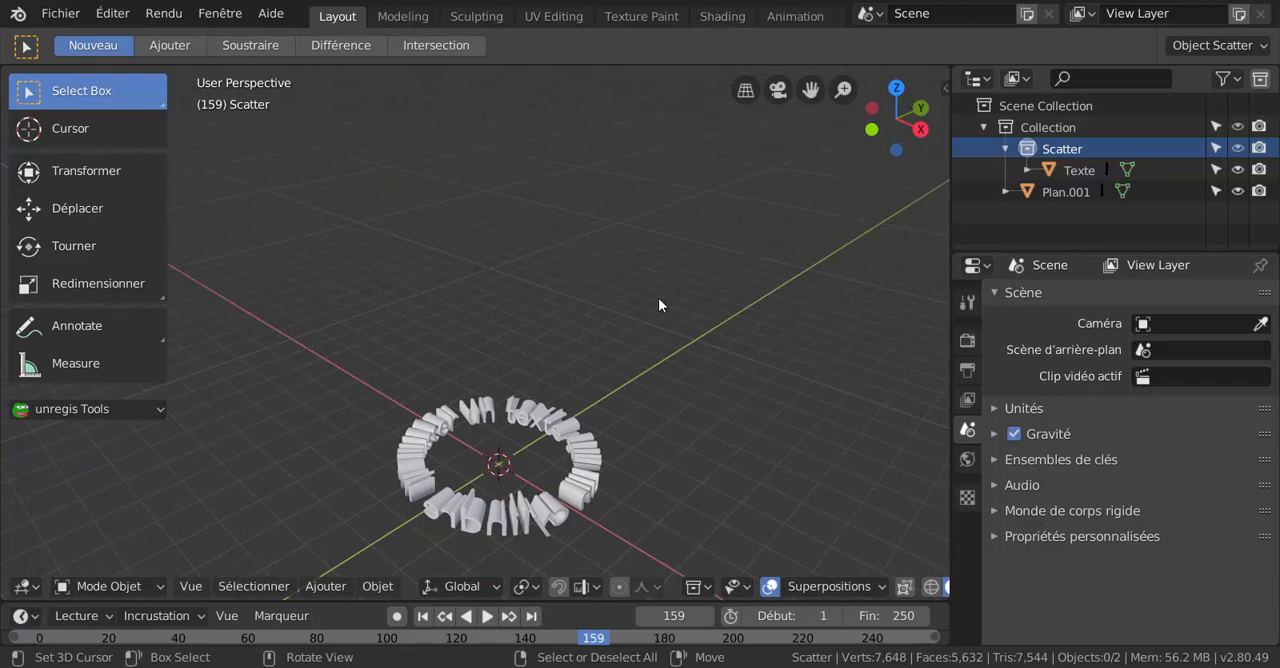
{"action": "middle_click_drag", "start_coordinate": [658, 305], "coordinate": [515, 378]}
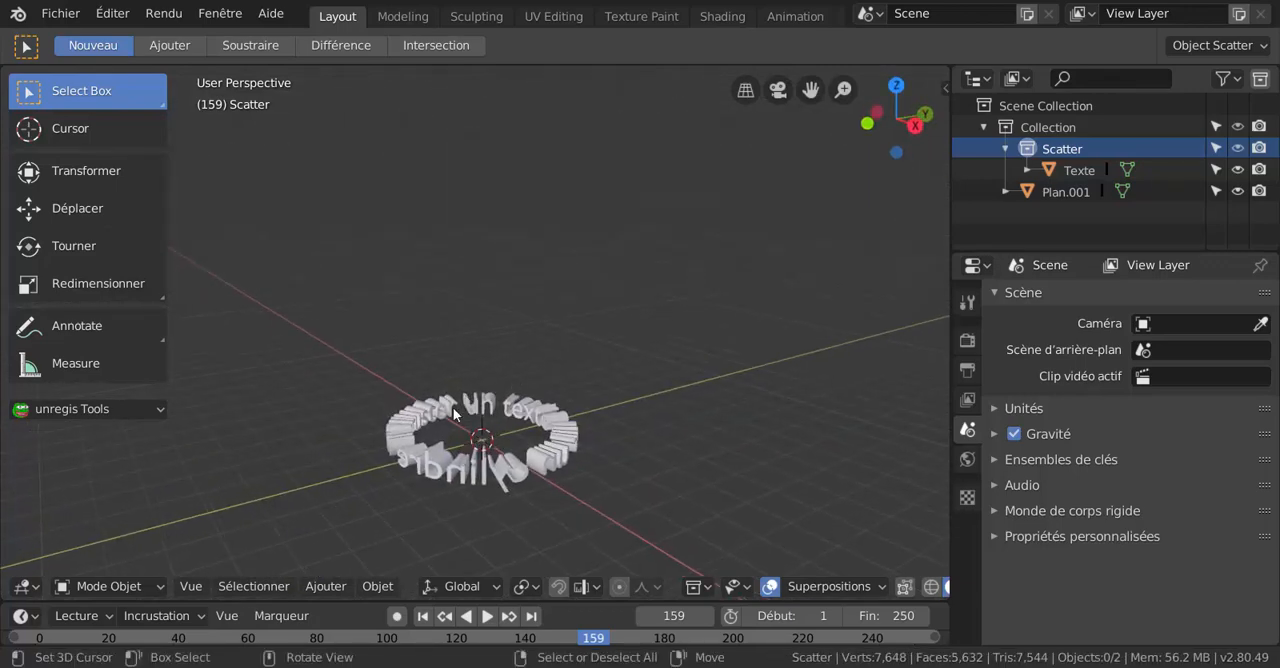
{"action": "middle_click_drag", "start_coordinate": [453, 407], "coordinate": [405, 503]}
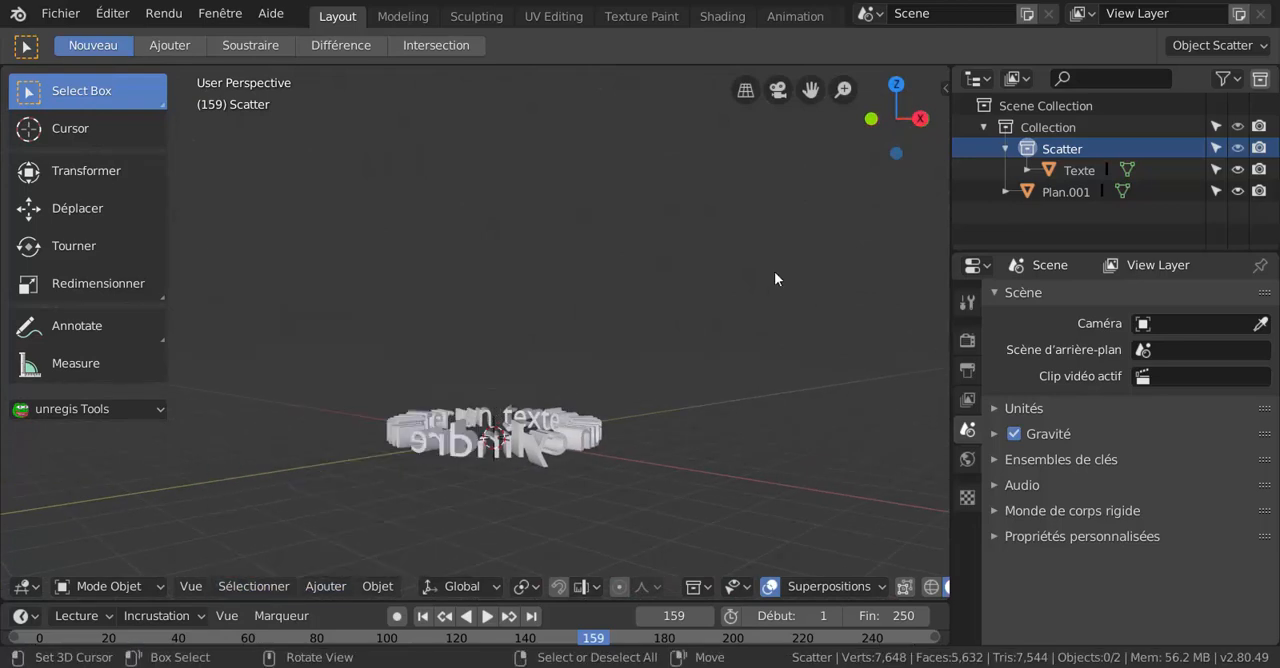
{"action": "key", "text": "KP_5"}
{"action": "middle_click_drag", "start_coordinate": [740, 277], "coordinate": [600, 308]}
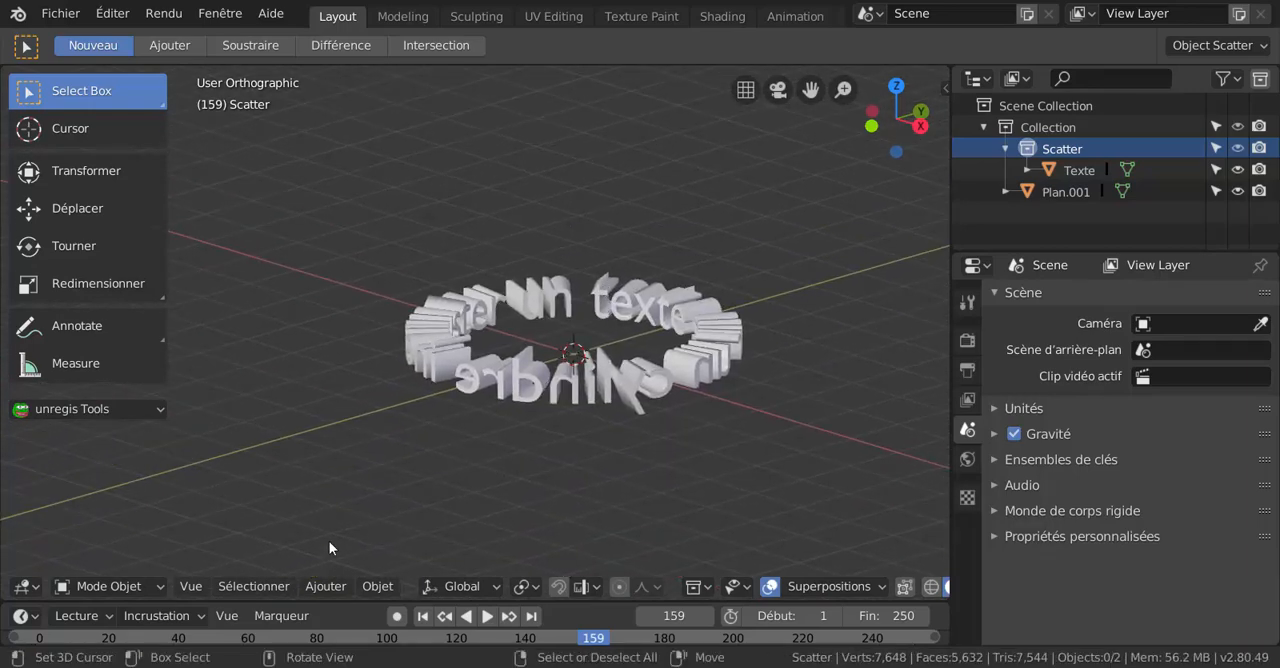
{"action": "left_click", "coordinate": [322, 587]}
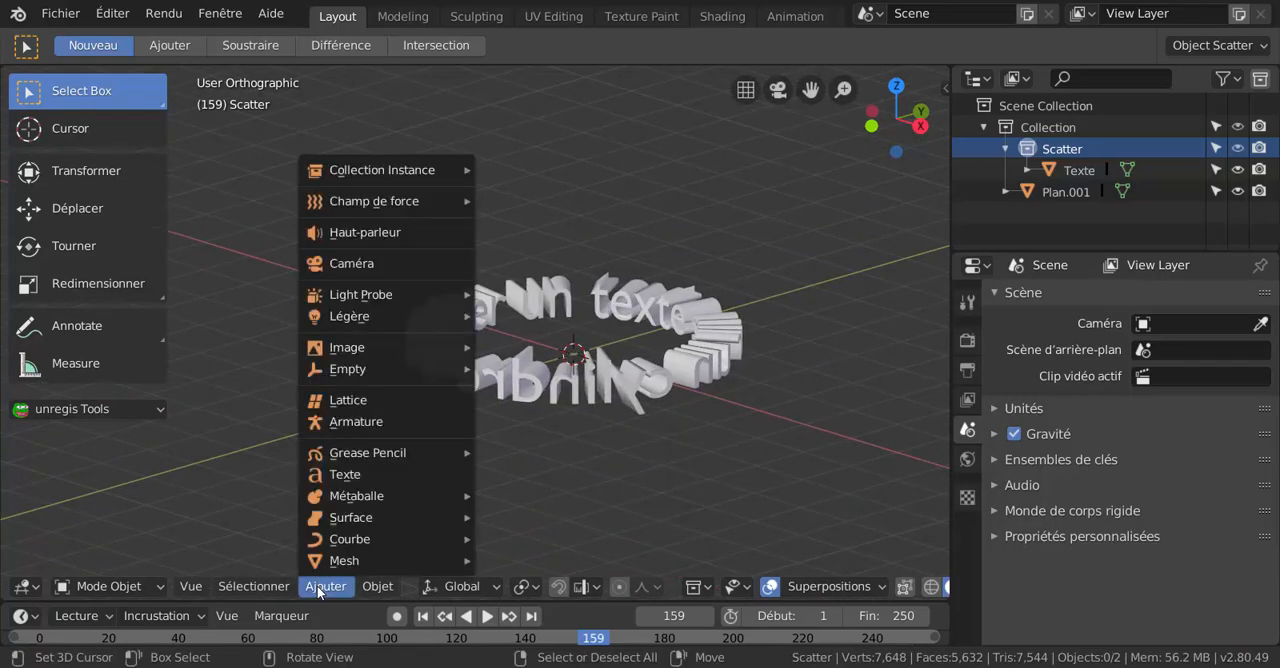
{"action": "mouse_move", "coordinate": [340, 560]}
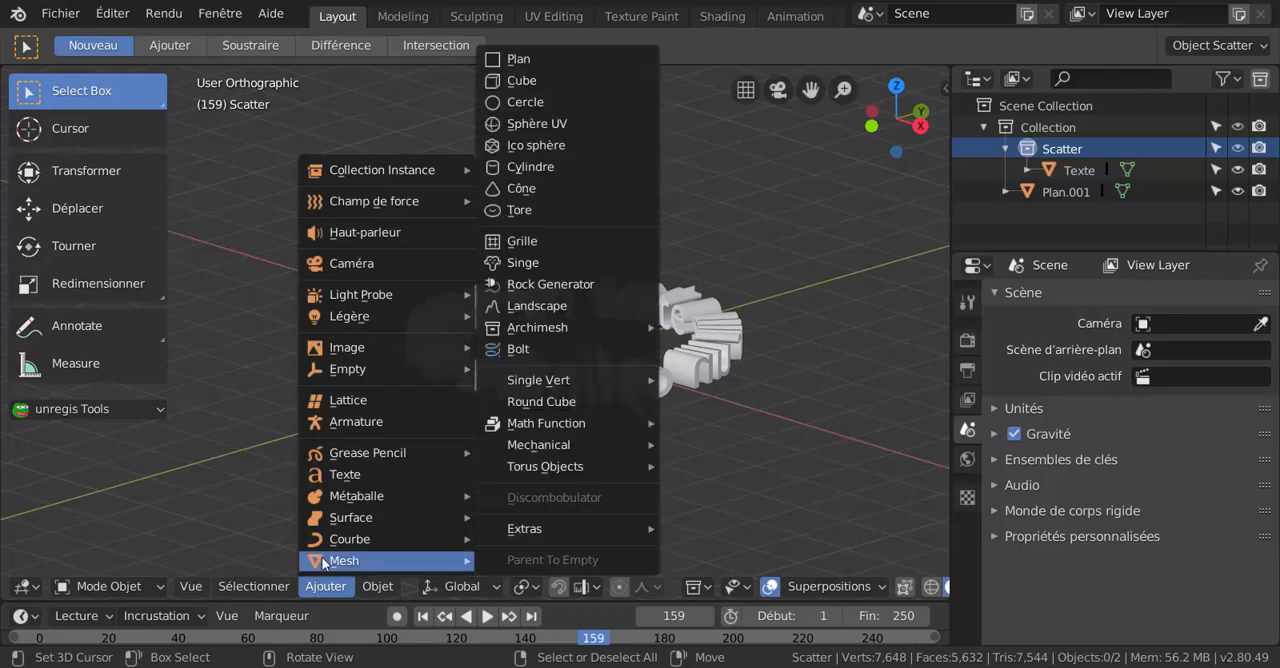
{"action": "left_click", "coordinate": [535, 170]}
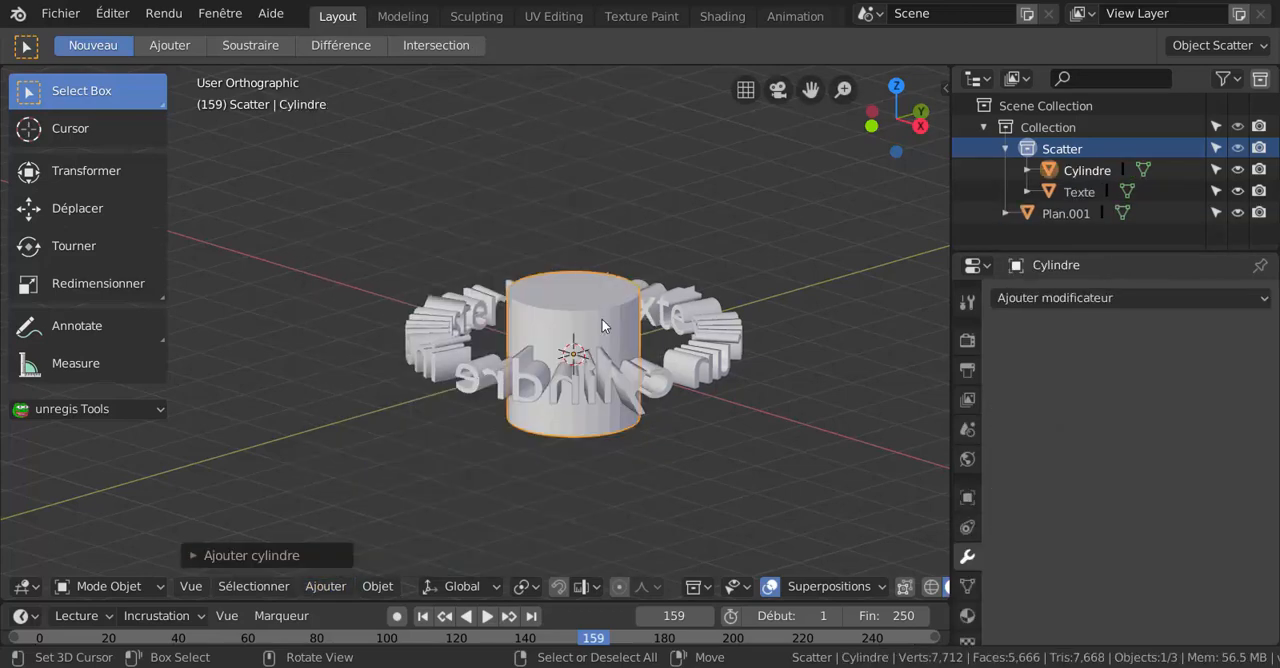
{"action": "left_click", "coordinate": [306, 552]}
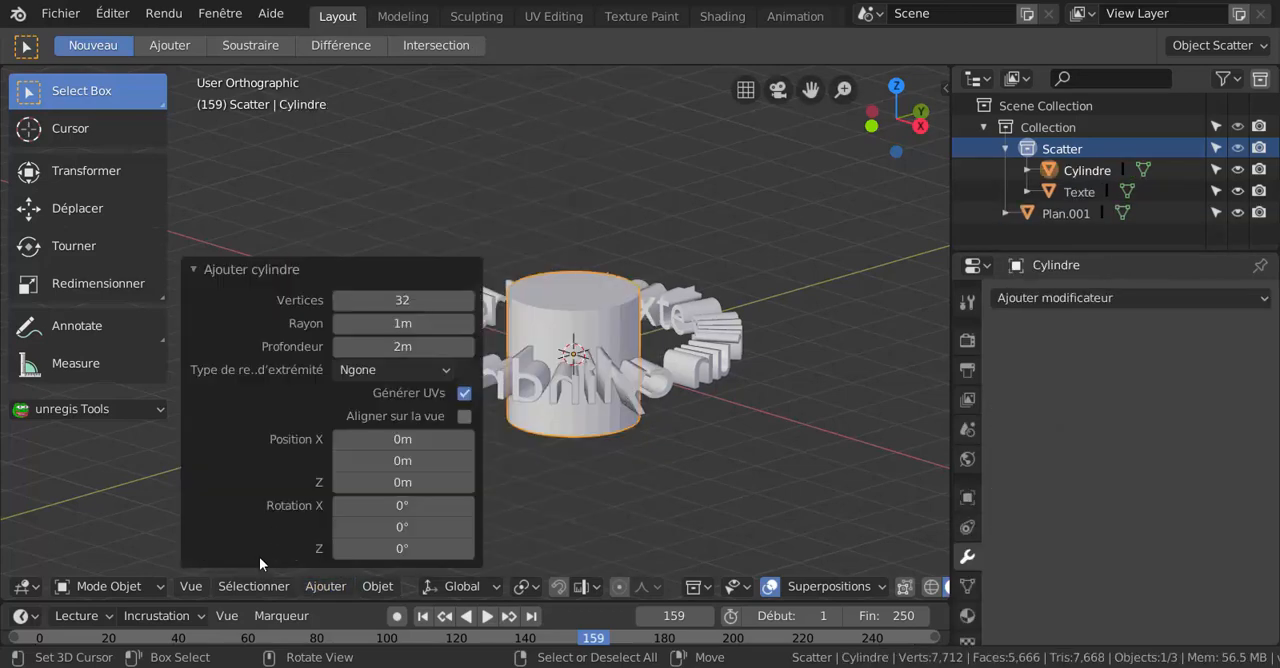
{"action": "left_click", "coordinate": [395, 370]}
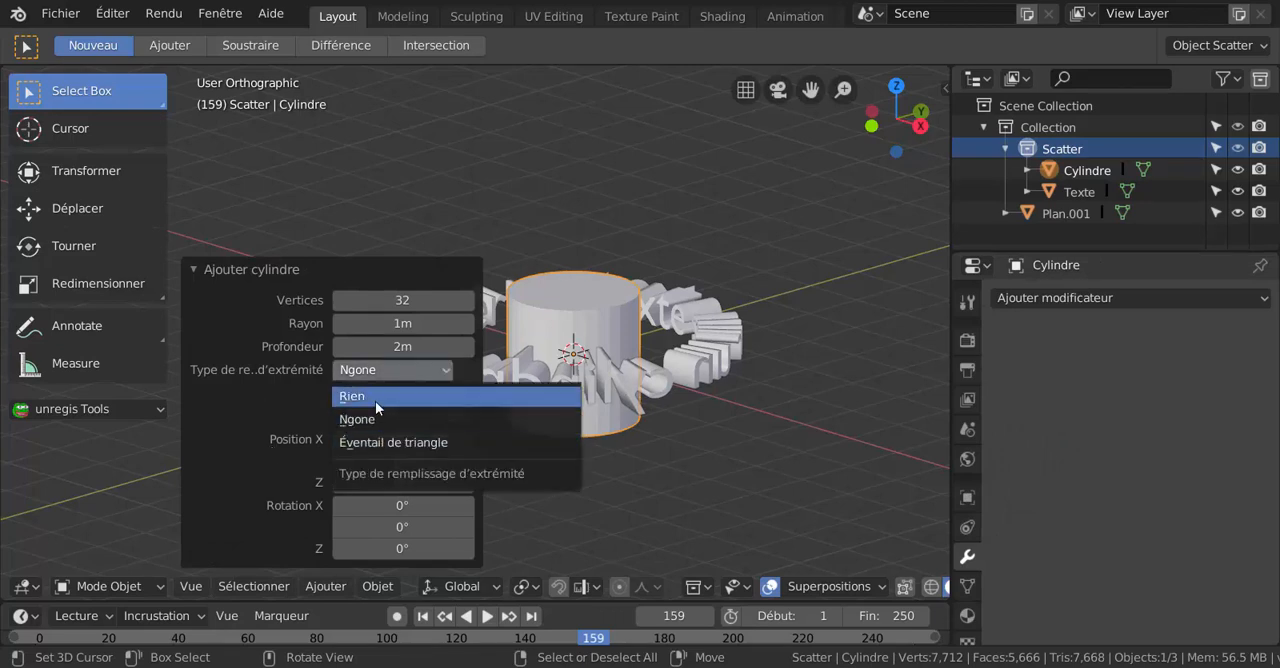
{"action": "left_click", "coordinate": [378, 397]}
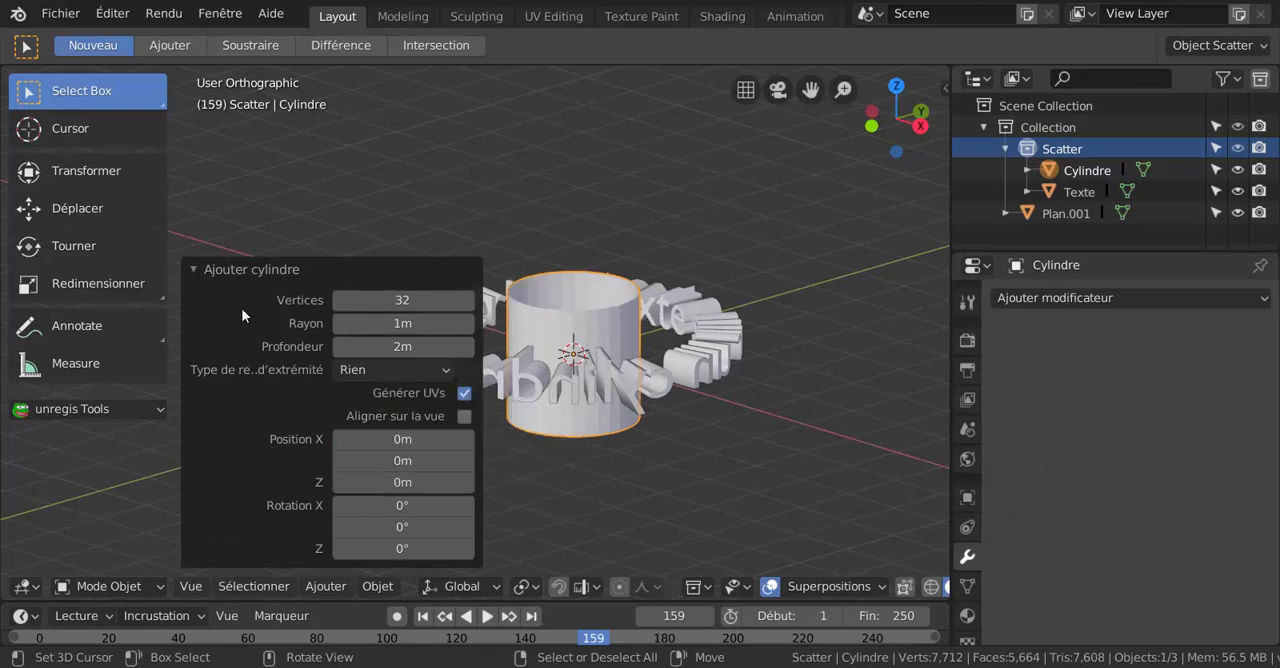
Scale the cylinder up uniformly by a factor of about 2.2 so its wall reaches the ring of text.
{"action": "left_click", "coordinate": [204, 274]}
{"action": "scroll", "coordinate": [664, 300], "scroll_direction": "up", "scroll_amount": 3}
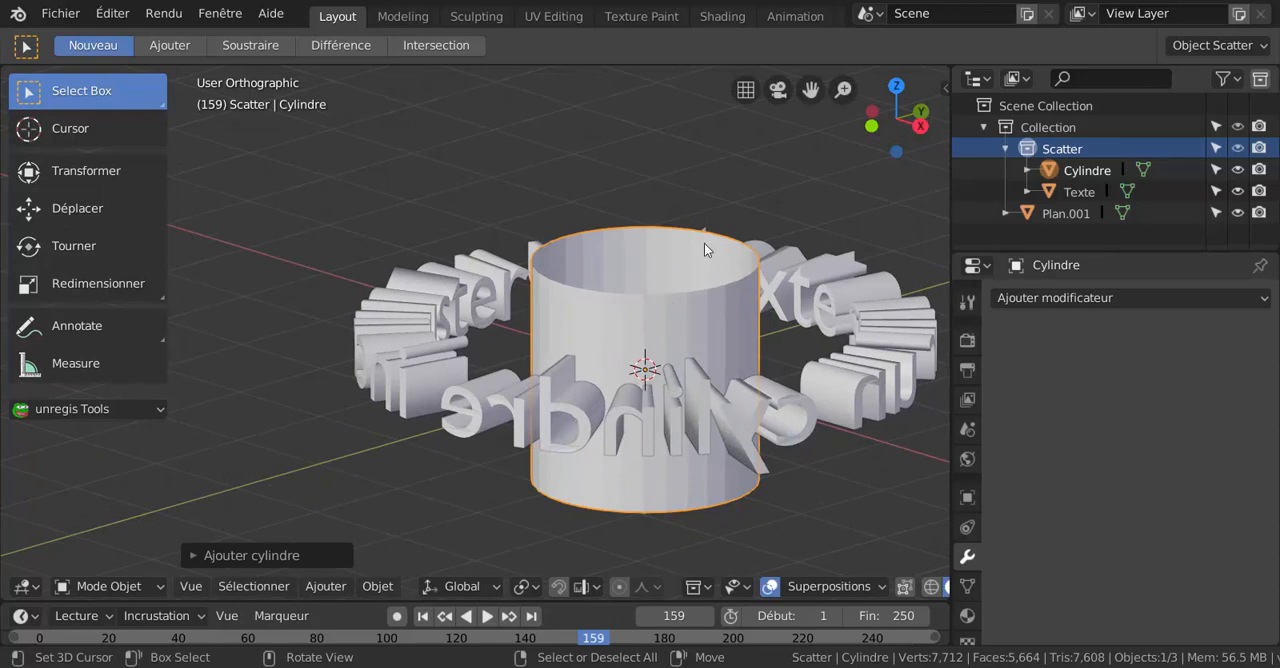
{"action": "scroll", "coordinate": [718, 290], "scroll_direction": "down", "scroll_amount": 3}
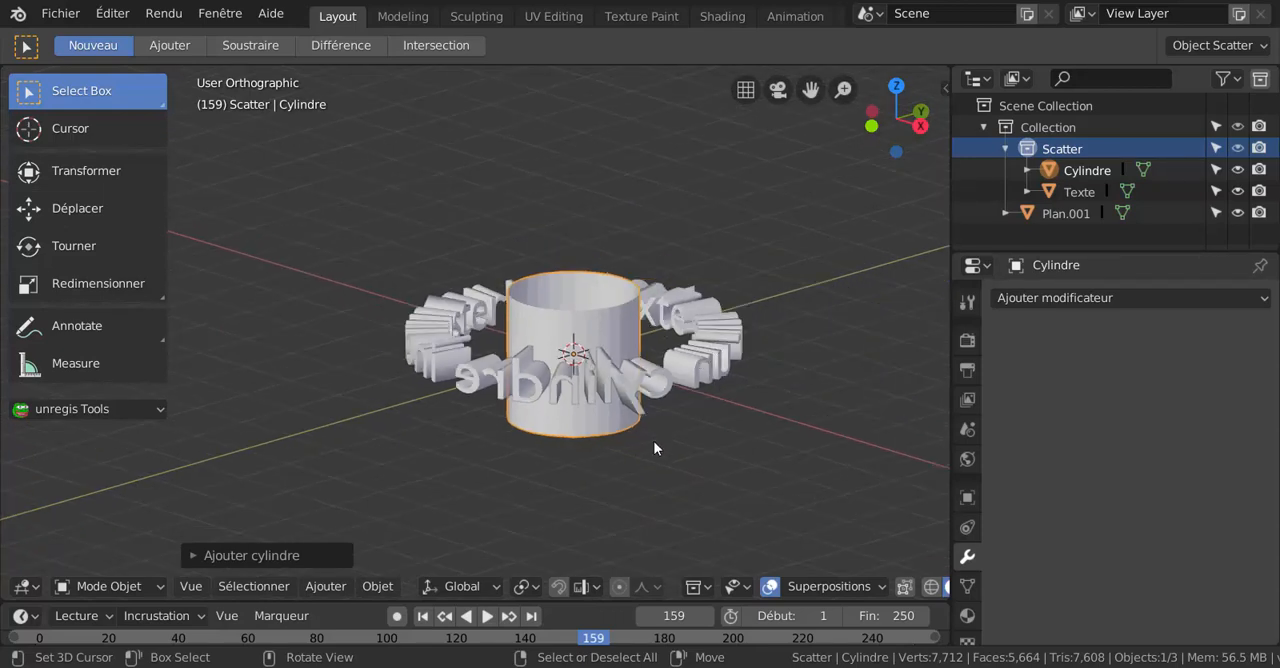
{"action": "key", "text": "s"}
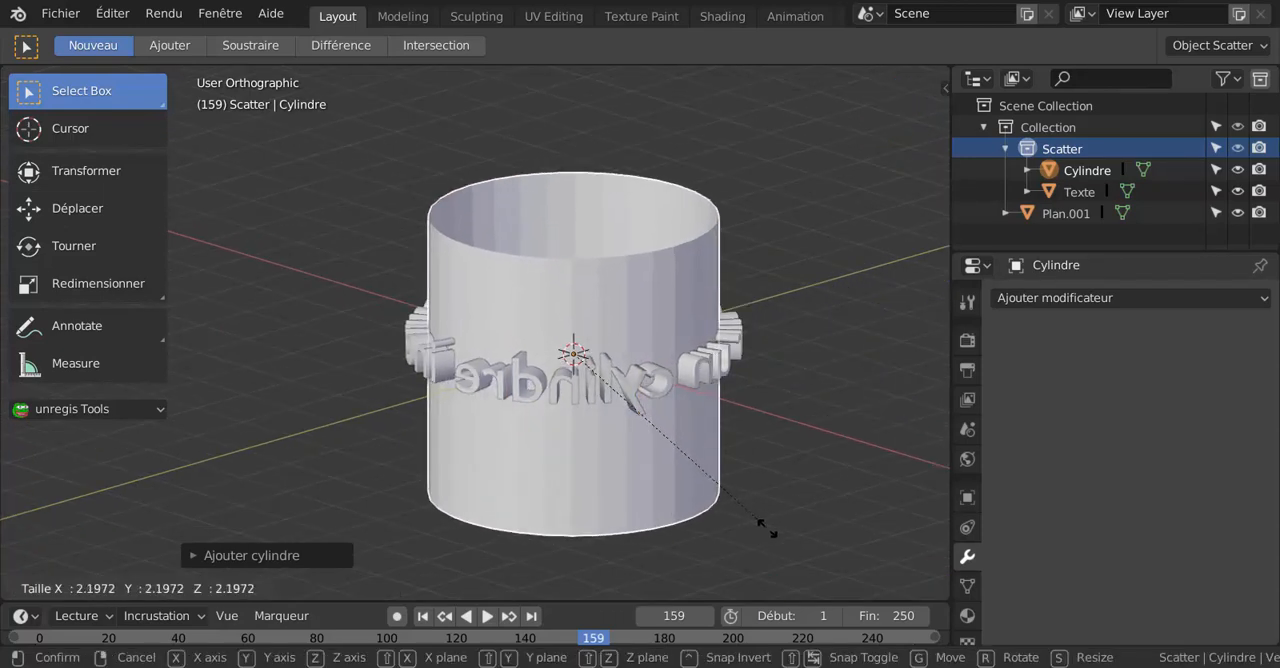
{"action": "left_click", "coordinate": [765, 524]}
Scale the cylinder down uniformly by a factor of about 0.93 so the letters protrude from both sides of its wall.
{"action": "scroll", "coordinate": [759, 517], "scroll_direction": "up", "scroll_amount": 1}
{"action": "middle_click_drag", "start_coordinate": [759, 517], "coordinate": [734, 379]}
{"action": "middle_click_drag", "start_coordinate": [714, 325], "coordinate": [699, 242]}
{"action": "middle_click_drag", "start_coordinate": [665, 350], "coordinate": [681, 446]}
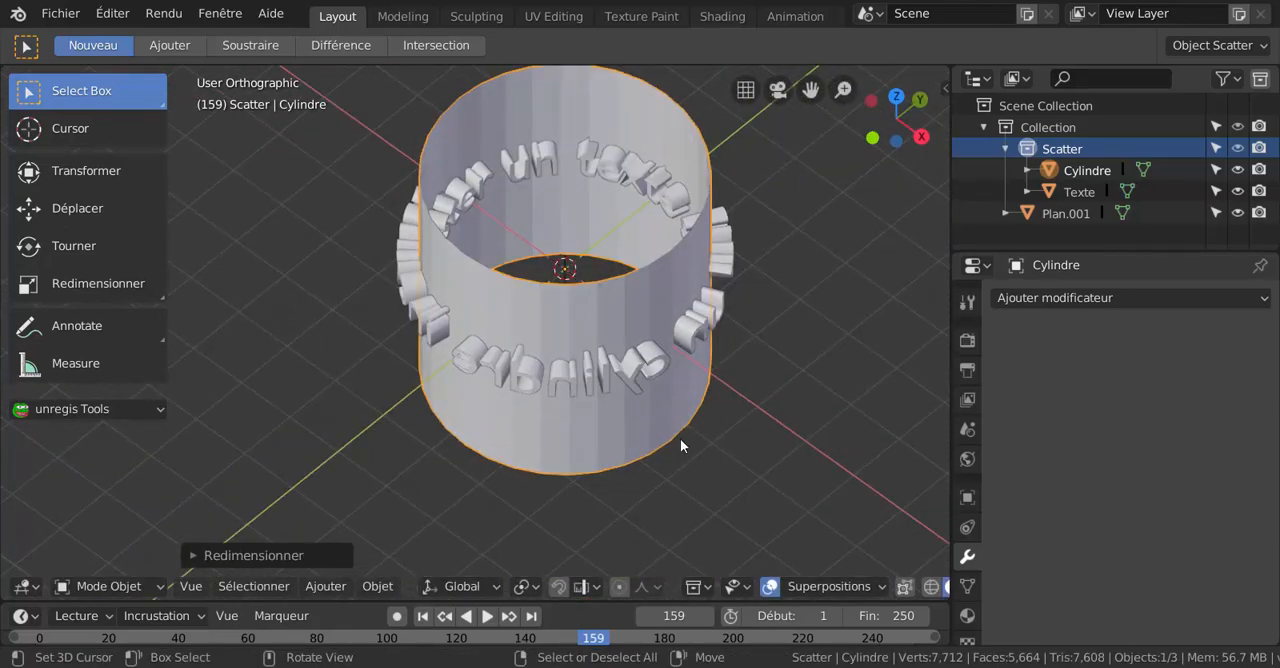
{"action": "key", "text": "s"}
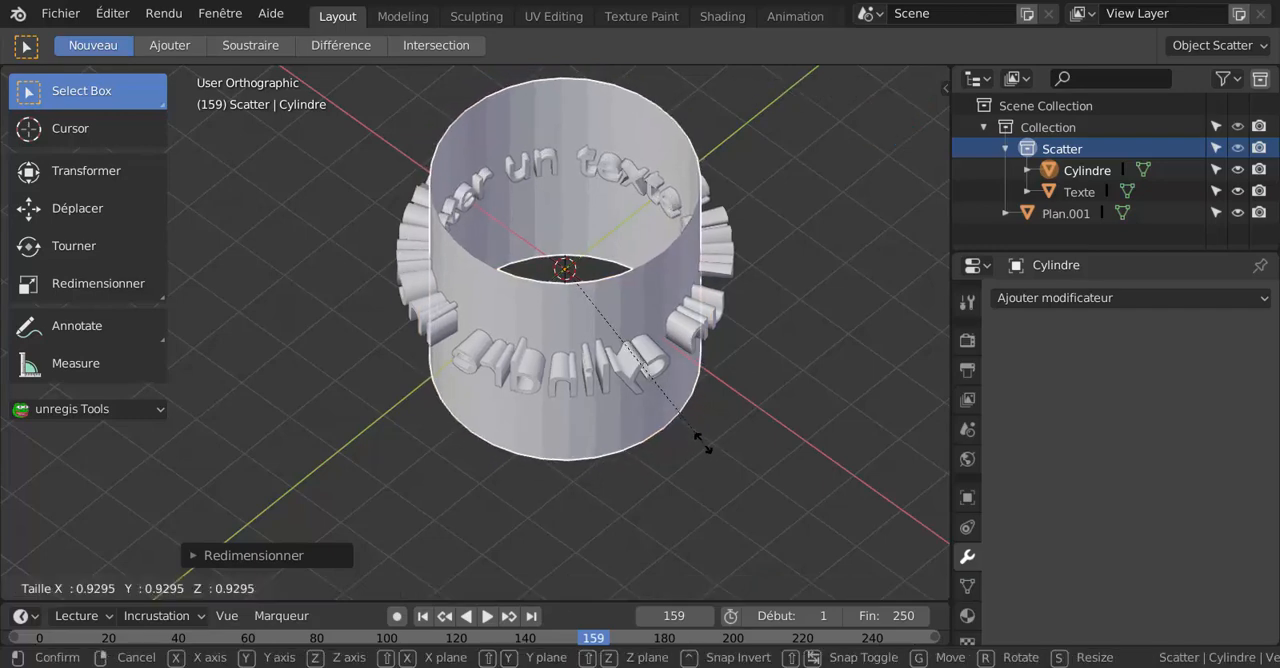
{"action": "left_click", "coordinate": [703, 443]}
Add a Subdivision de surface modifier to the cylinder and set its Vue subdivisions to 4.
{"action": "middle_click_drag", "start_coordinate": [703, 443], "coordinate": [618, 321]}
{"action": "scroll", "coordinate": [659, 385], "scroll_direction": "up", "scroll_amount": 2}
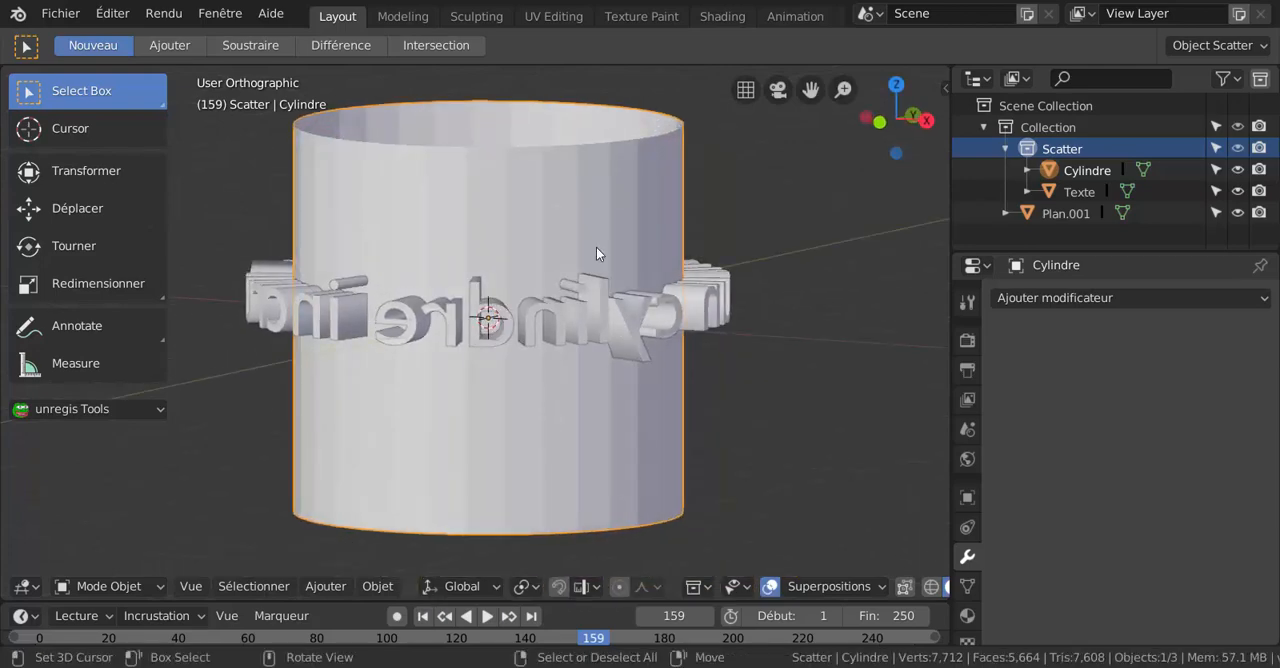
{"action": "left_click", "coordinate": [1028, 293]}
{"action": "scroll", "coordinate": [755, 600], "scroll_direction": "down", "scroll_amount": 2}
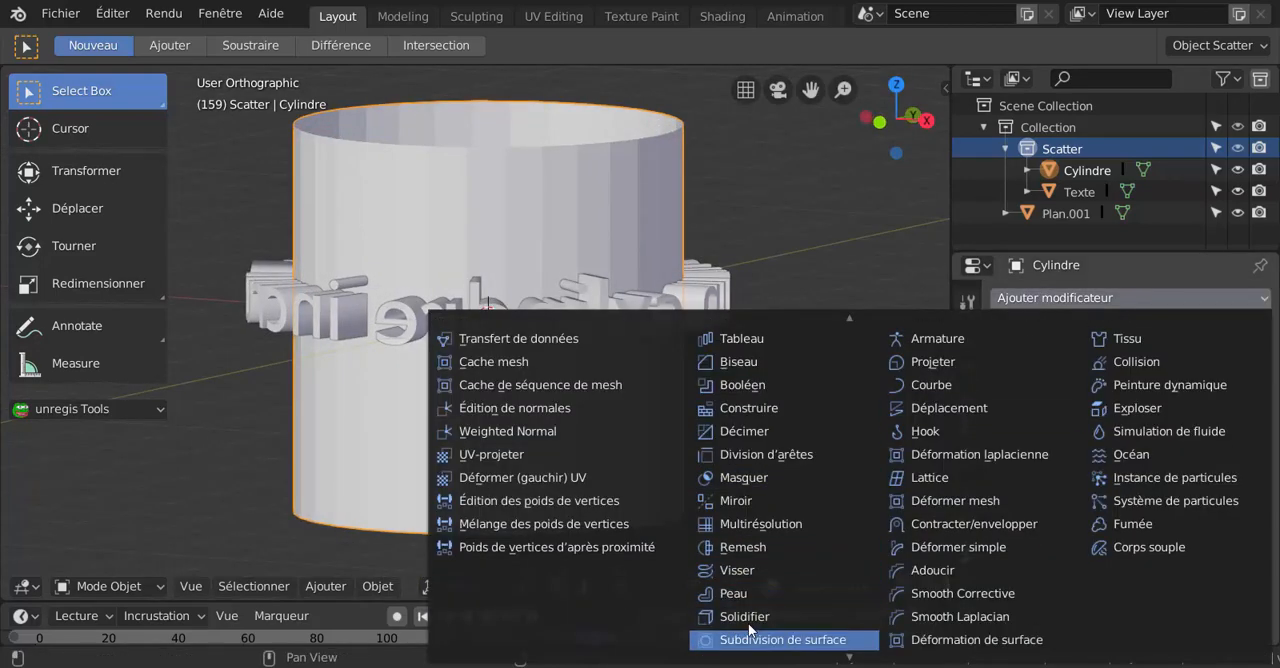
{"action": "left_click", "coordinate": [766, 632]}
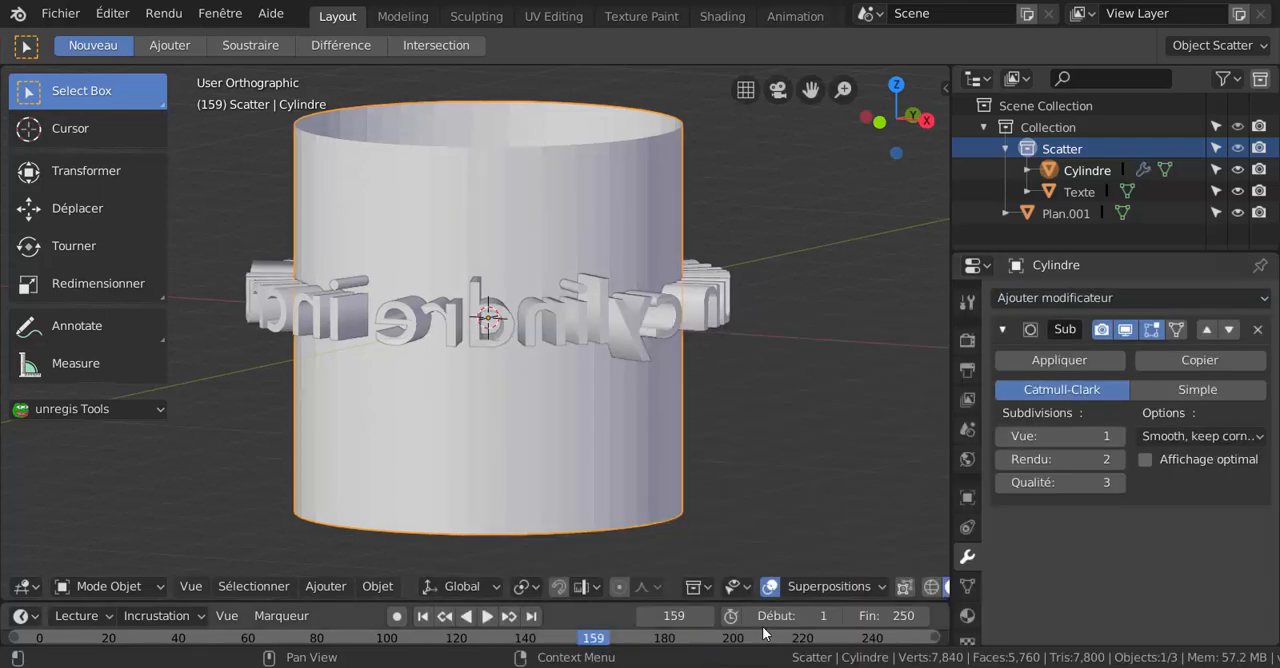
{"action": "left_click", "coordinate": [1122, 438]}
{"action": "left_click", "coordinate": [1122, 438]}
{"action": "left_click", "coordinate": [1122, 438]}
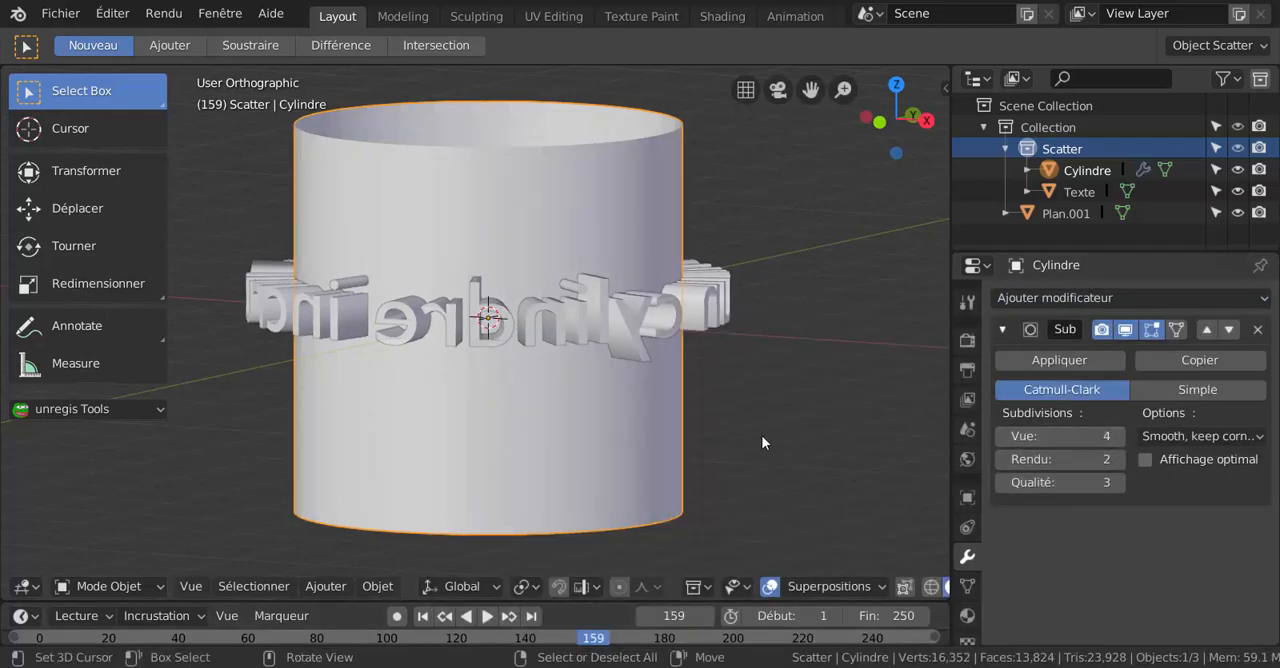
Remove the duplicate vertices from the whole text mesh with Enlever doublons, and return to Mode Objet.
{"action": "mouse_move", "coordinate": [714, 413]}
{"action": "middle_mouse_down"}
{"action": "mouse_move", "coordinate": [693, 402]}
{"action": "mouse_move", "coordinate": [713, 418]}
{"action": "middle_mouse_up"}
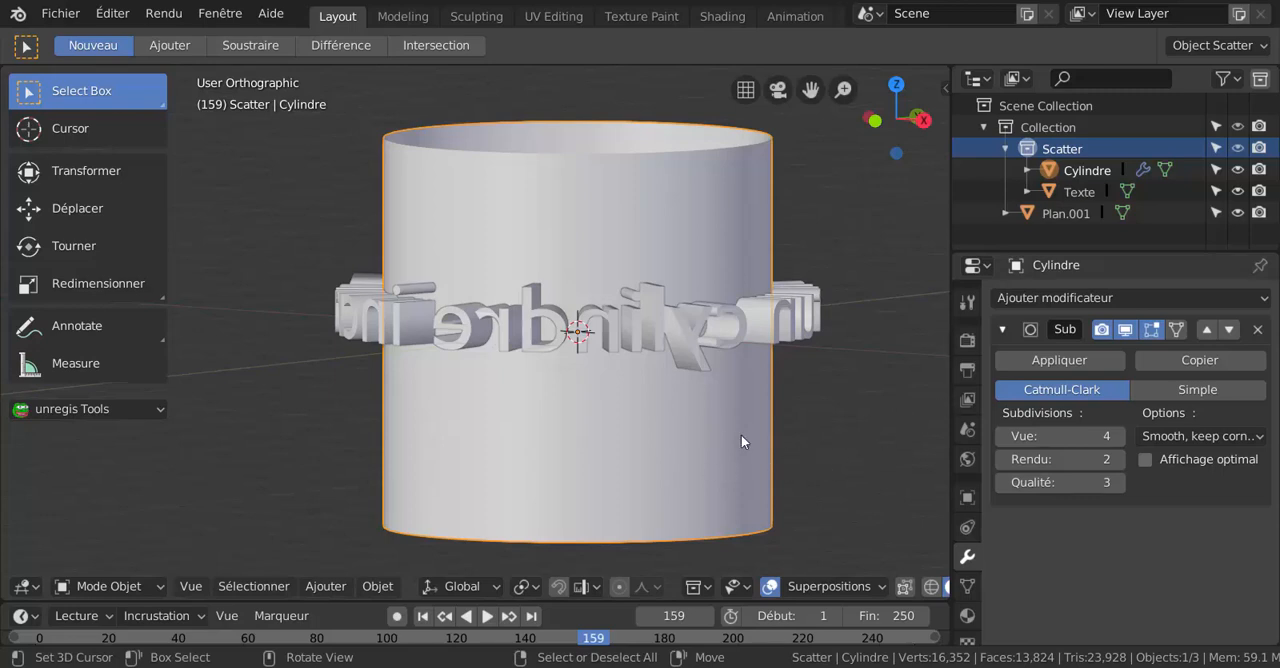
{"action": "mouse_move", "coordinate": [706, 443]}
{"action": "middle_mouse_down"}
{"action": "mouse_move", "coordinate": [706, 496]}
{"action": "mouse_move", "coordinate": [714, 463]}
{"action": "middle_mouse_up"}
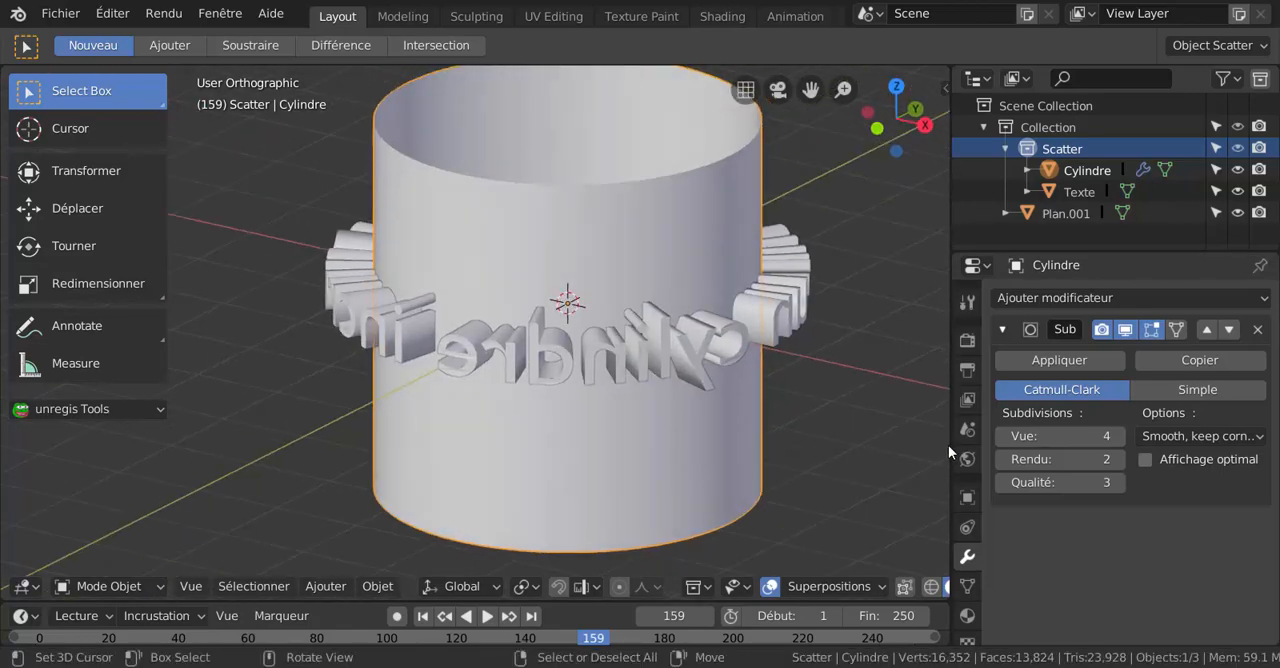
{"action": "left_click", "coordinate": [656, 362]}
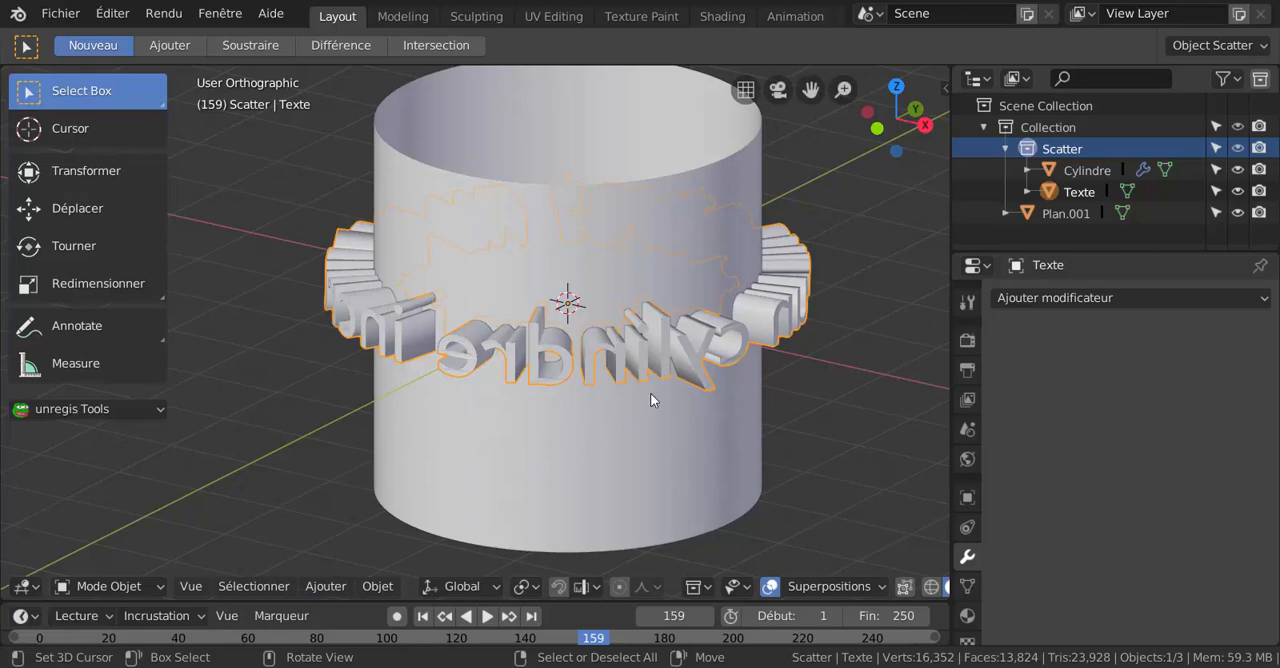
{"action": "key", "text": "ctrl+Tab"}
{"action": "key", "text": "ctrl+Tab"}
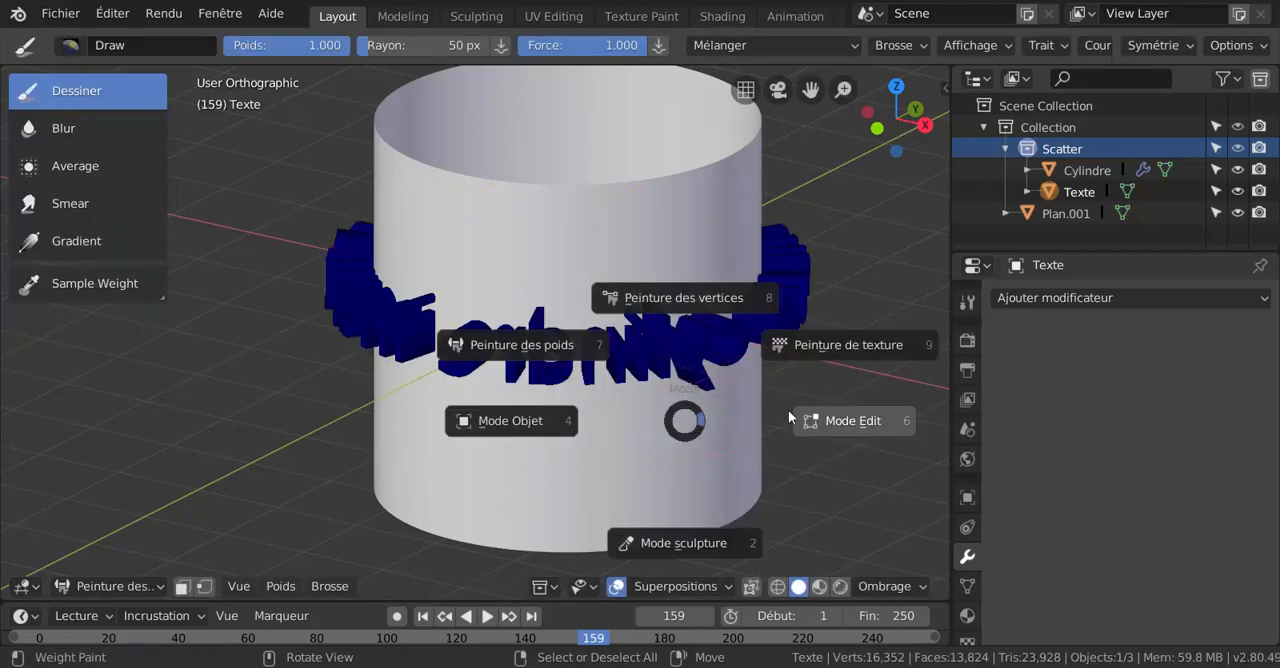
{"action": "left_click", "coordinate": [840, 420]}
{"action": "key", "text": "a"}
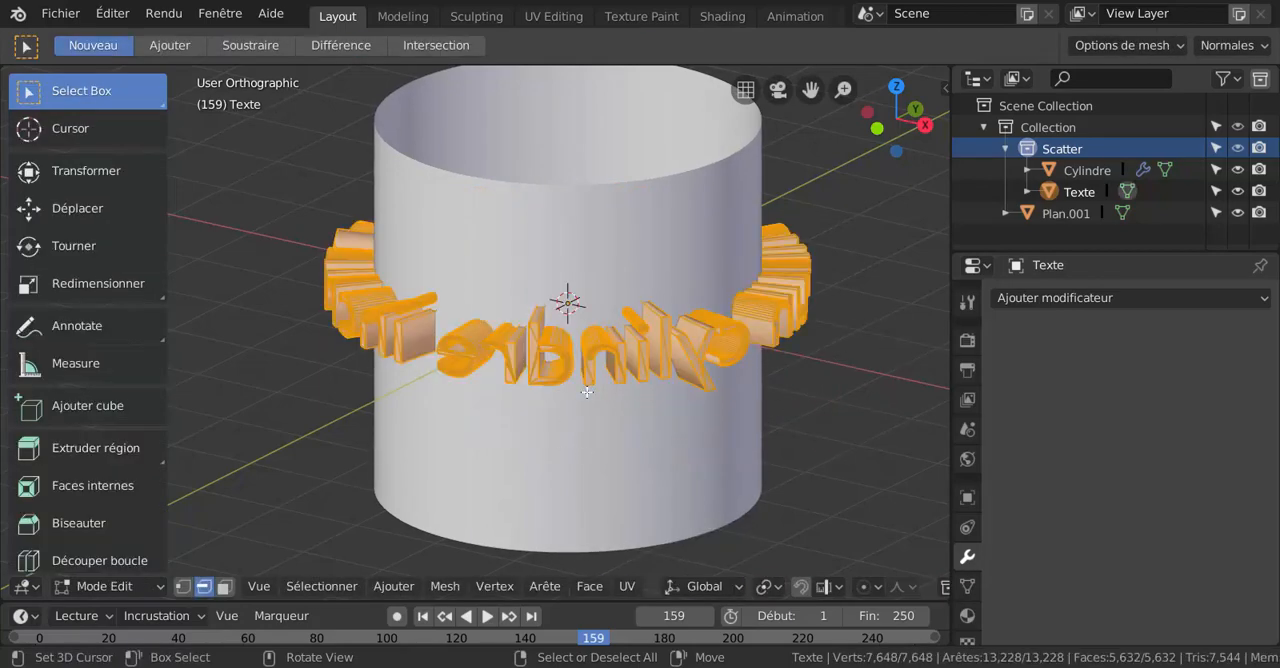
{"action": "left_click", "coordinate": [300, 590]}
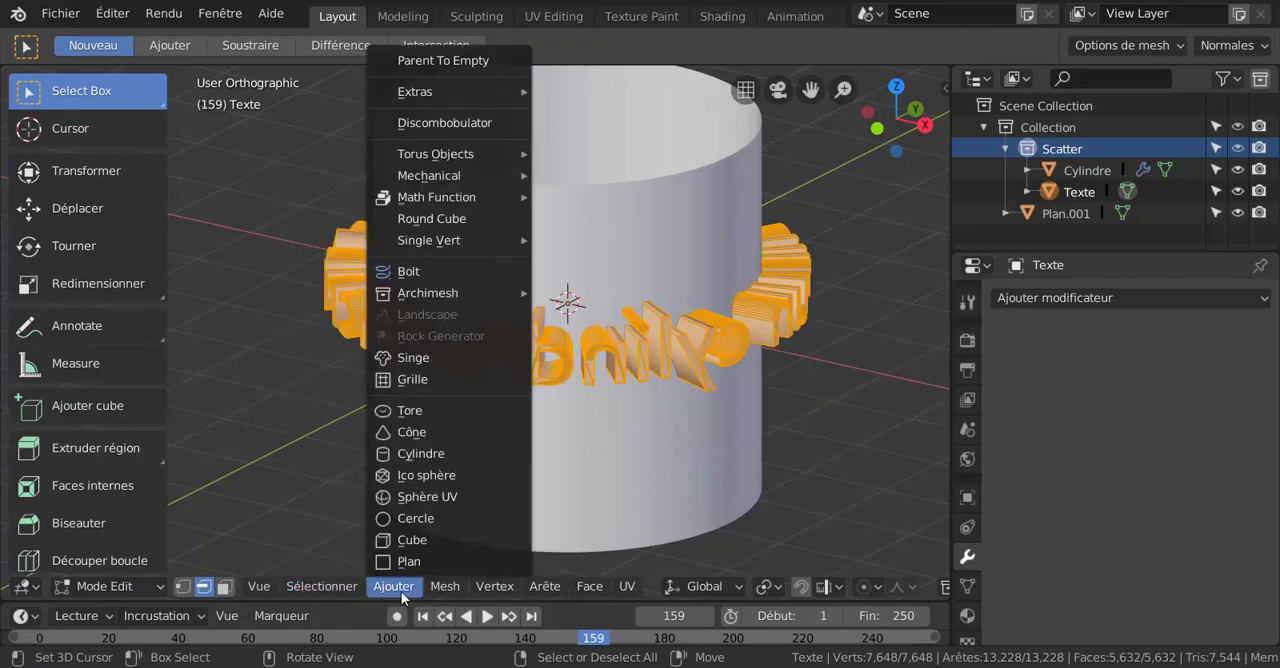
{"action": "mouse_move", "coordinate": [443, 590]}
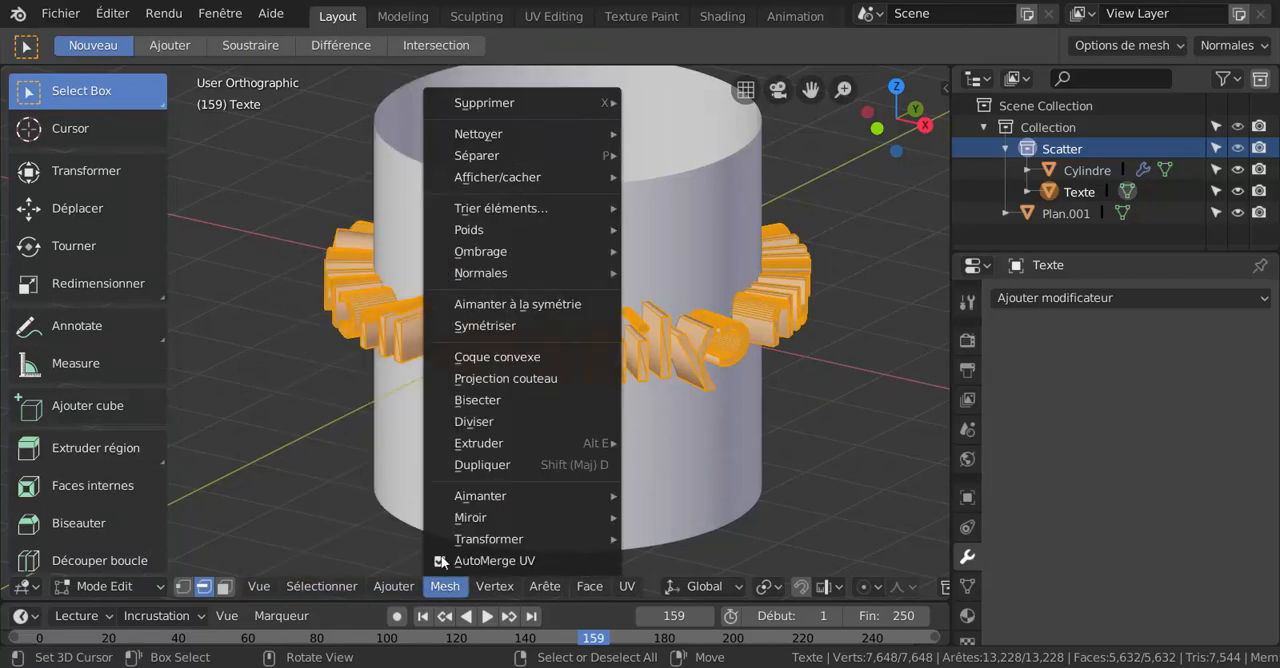
{"action": "mouse_move", "coordinate": [474, 136]}
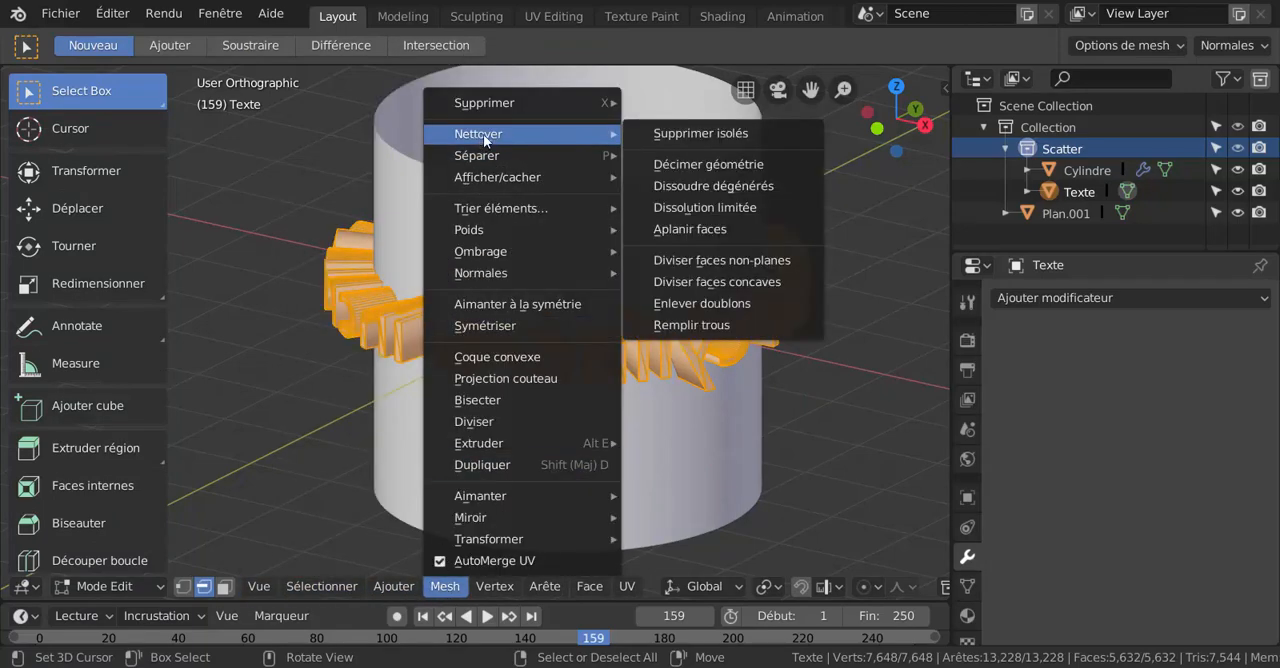
{"action": "left_click", "coordinate": [696, 304]}
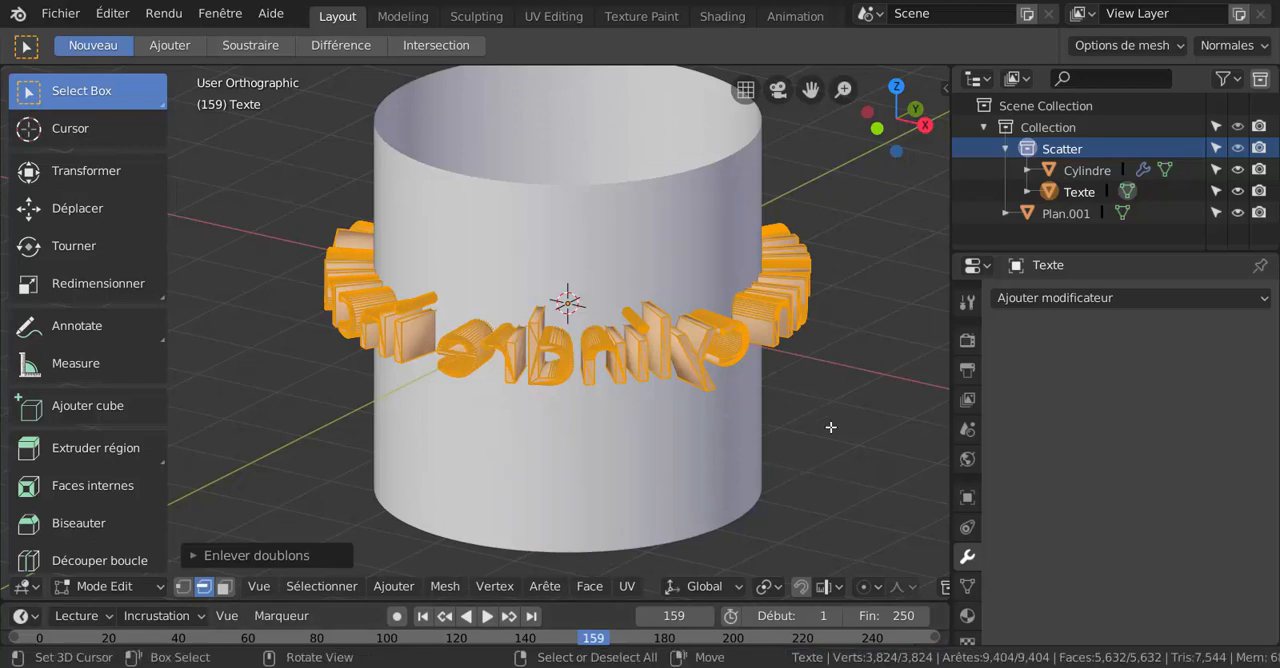
{"action": "key", "text": "ctrl+Tab"}
{"action": "left_click", "coordinate": [781, 412]}
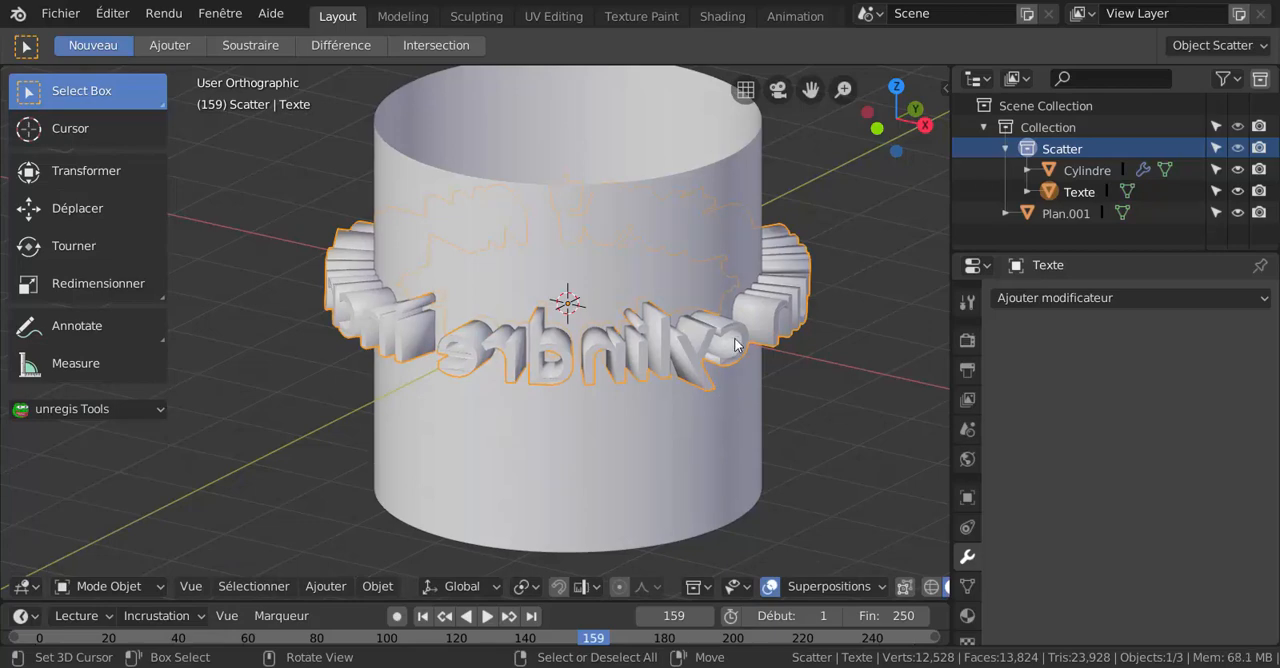
Mirror the ring of text in the front view by rescaling it with an X scale of -1.
{"action": "middle_click_drag", "start_coordinate": [707, 435], "coordinate": [684, 409]}
{"action": "key", "text": "KP_1"}
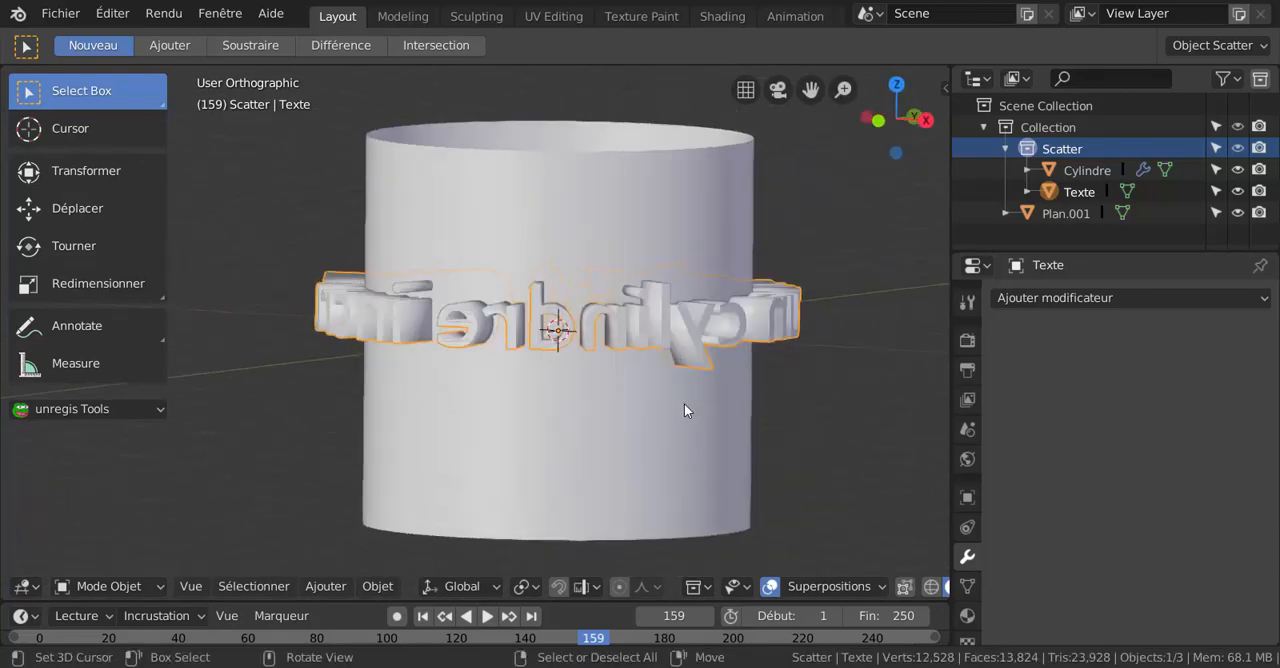
{"action": "middle_click_drag", "start_coordinate": [577, 460], "coordinate": [646, 455], "text": "shift"}
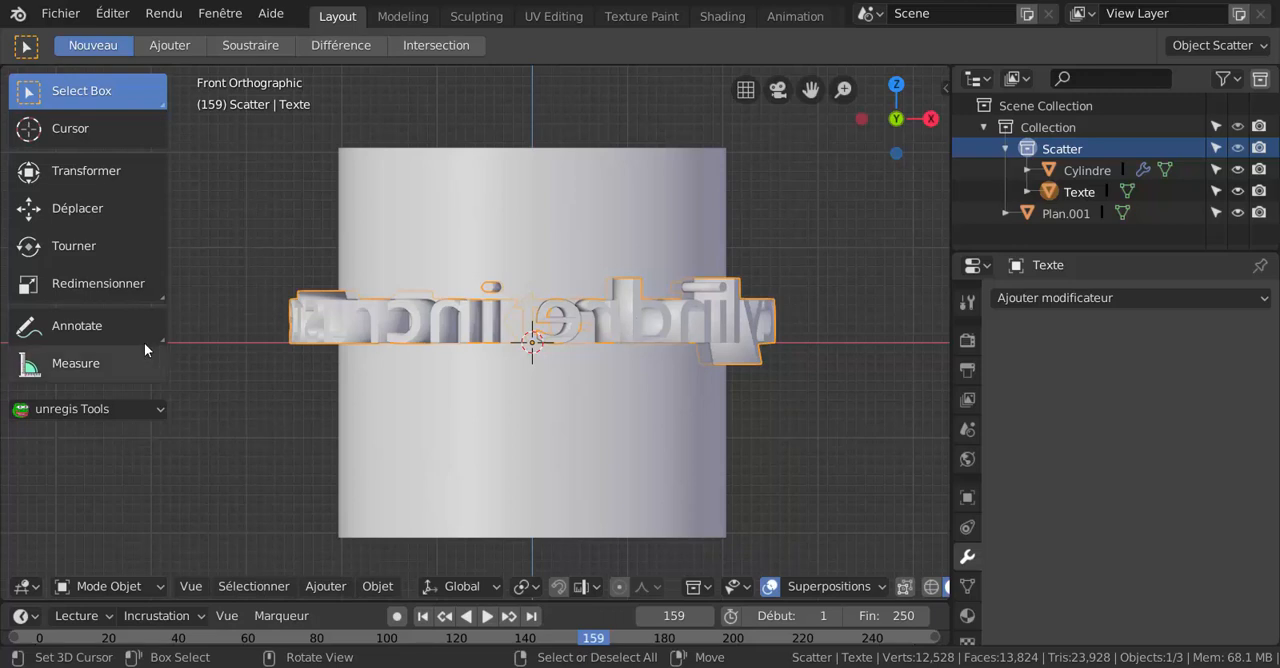
{"action": "left_click", "coordinate": [88, 286]}
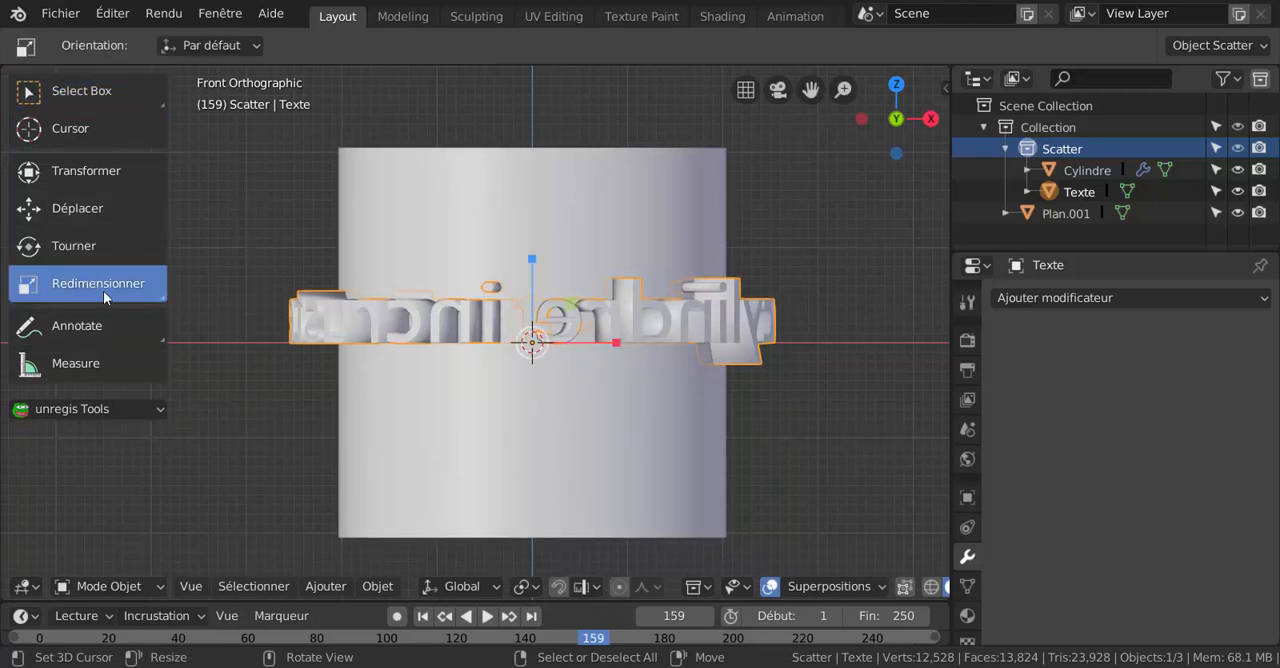
{"action": "left_click", "coordinate": [616, 345]}
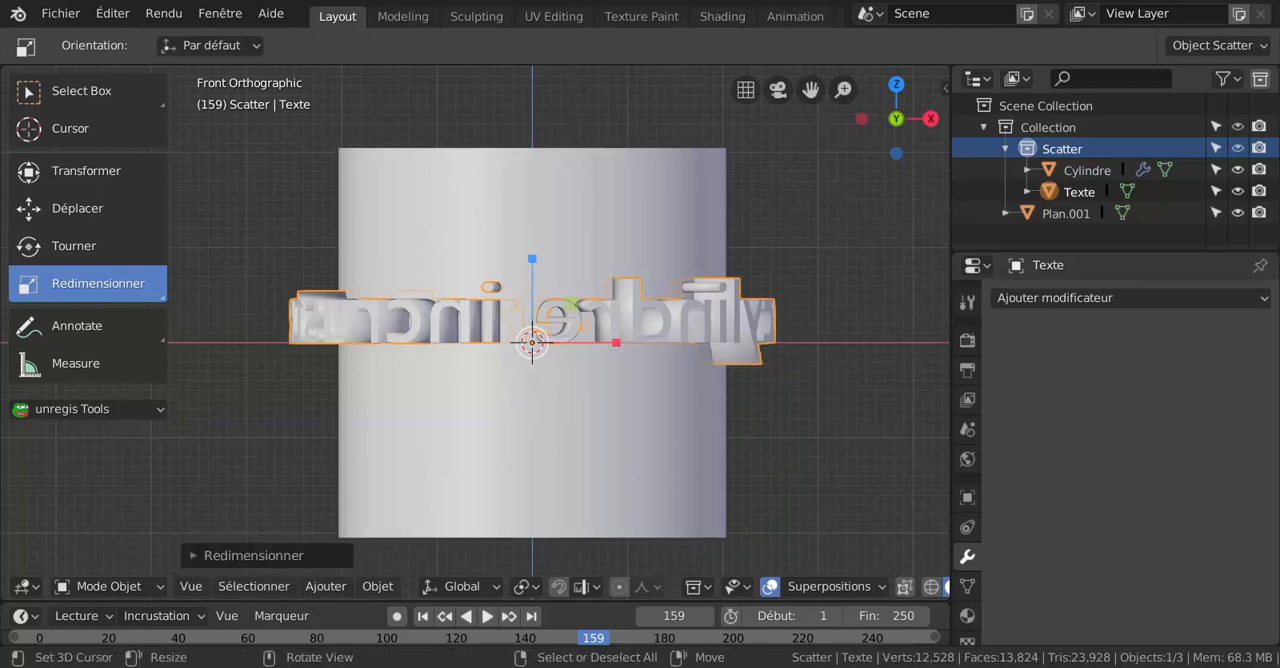
{"action": "left_click", "coordinate": [253, 555]}
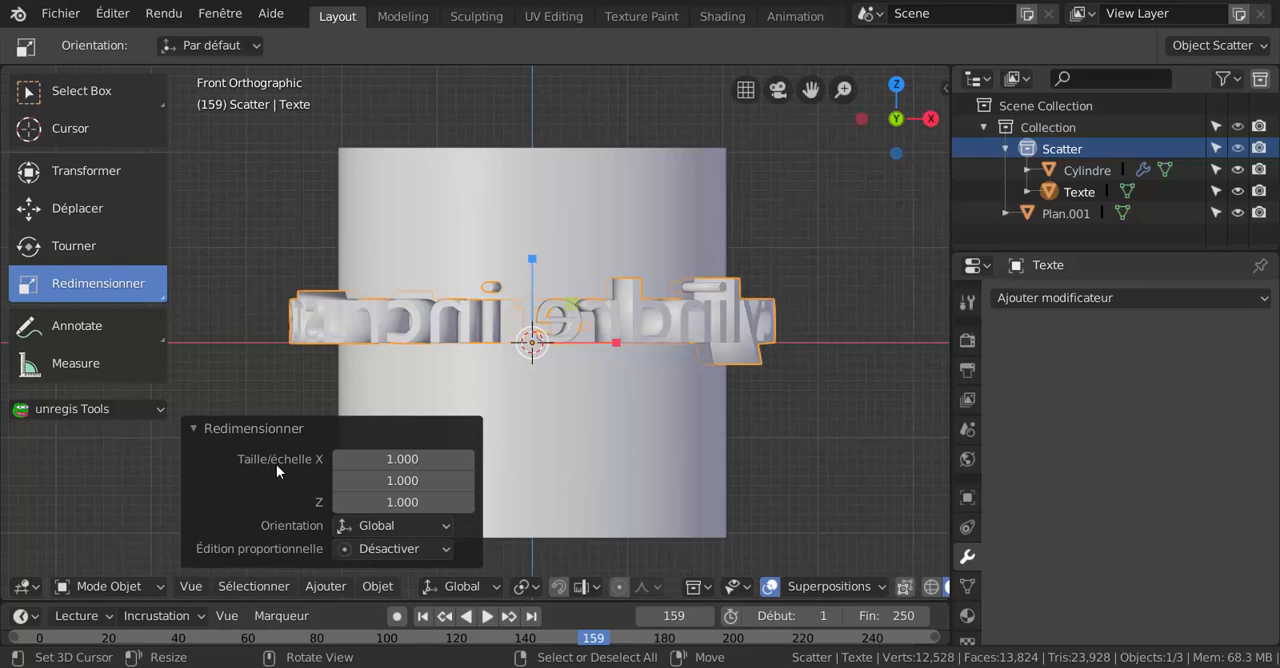
{"action": "left_click", "coordinate": [402, 458]}
{"action": "type", "text": "1.0"}
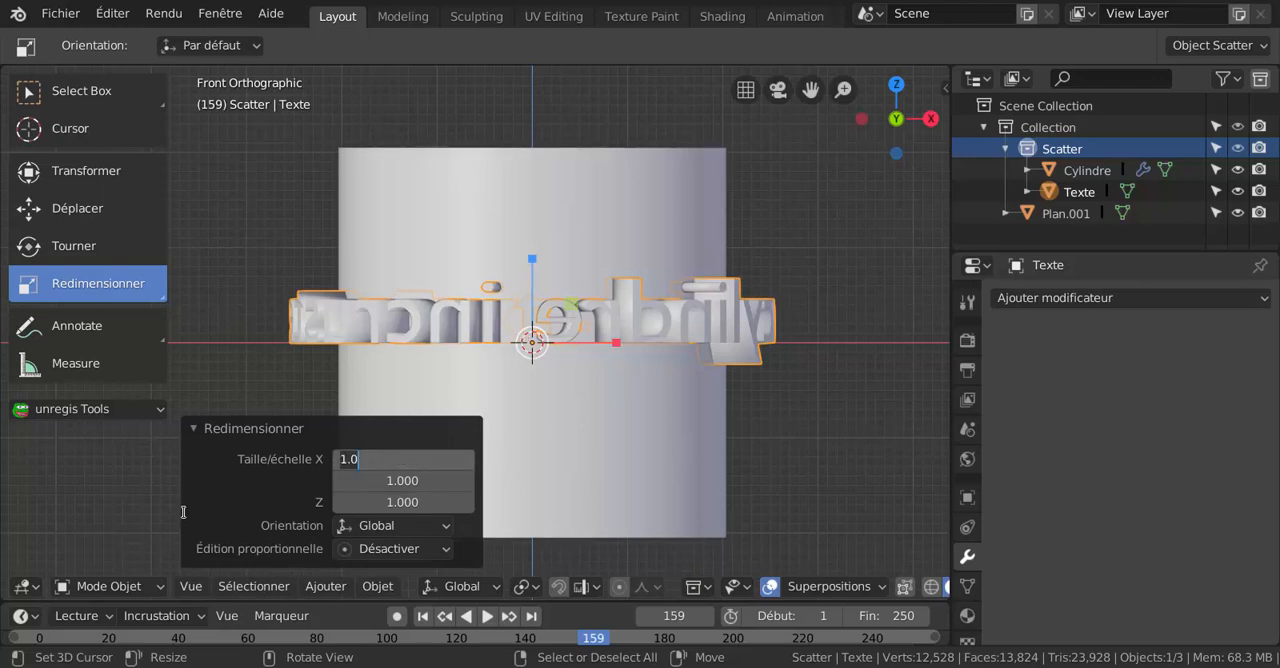
{"action": "type", "text": "-1"}
{"action": "key", "text": "Return"}
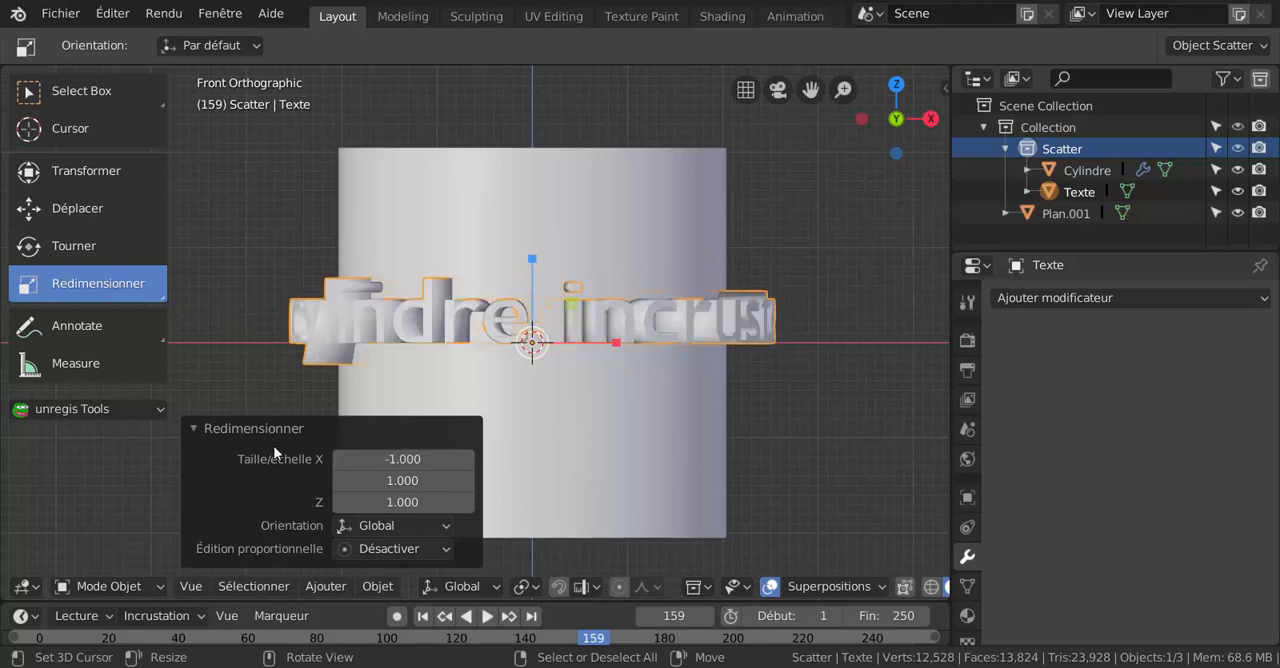
{"action": "middle_click_drag", "start_coordinate": [661, 356], "coordinate": [769, 426]}
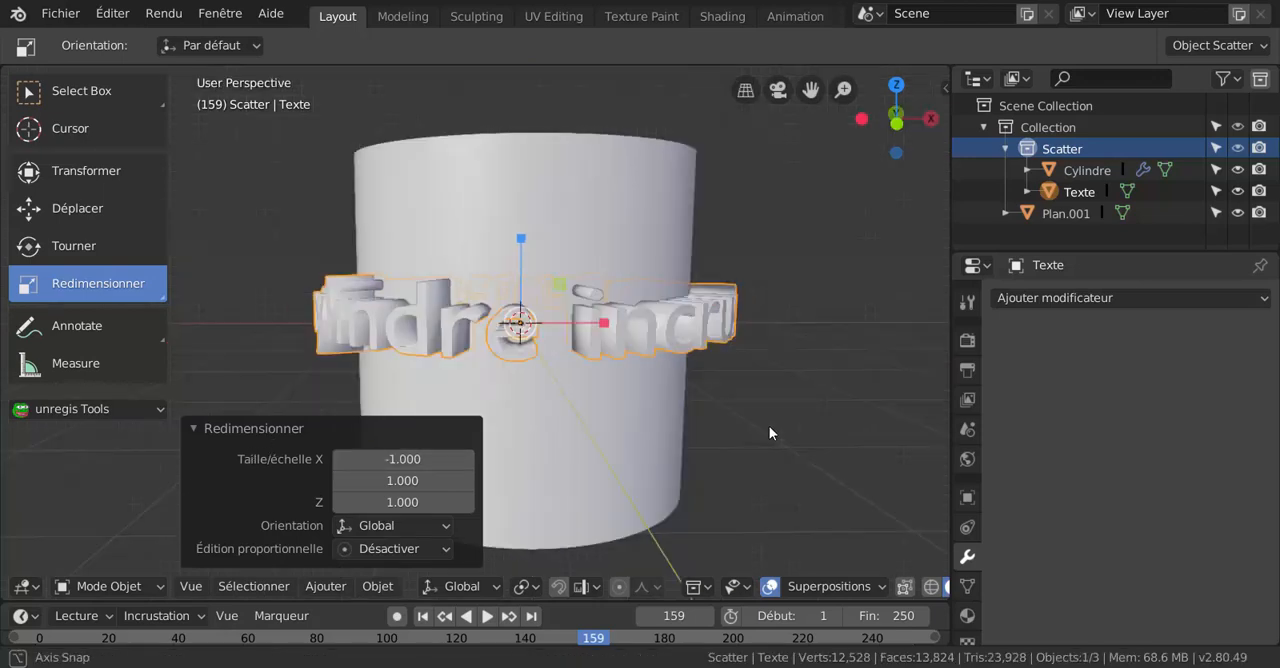
{"action": "left_click", "coordinate": [205, 428]}
{"action": "scroll", "coordinate": [654, 427], "scroll_direction": "up", "scroll_amount": 1}
{"action": "scroll", "coordinate": [656, 425], "scroll_direction": "down", "scroll_amount": 1}
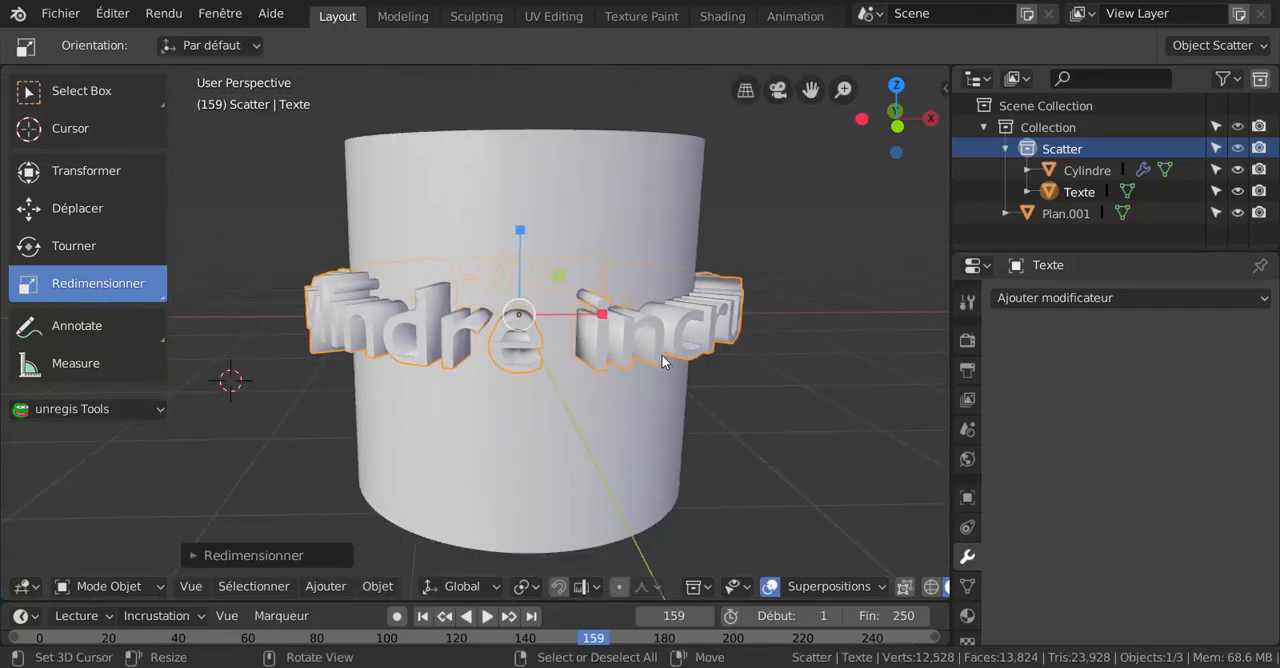
{"action": "middle_click_drag", "start_coordinate": [663, 361], "coordinate": [681, 378]}
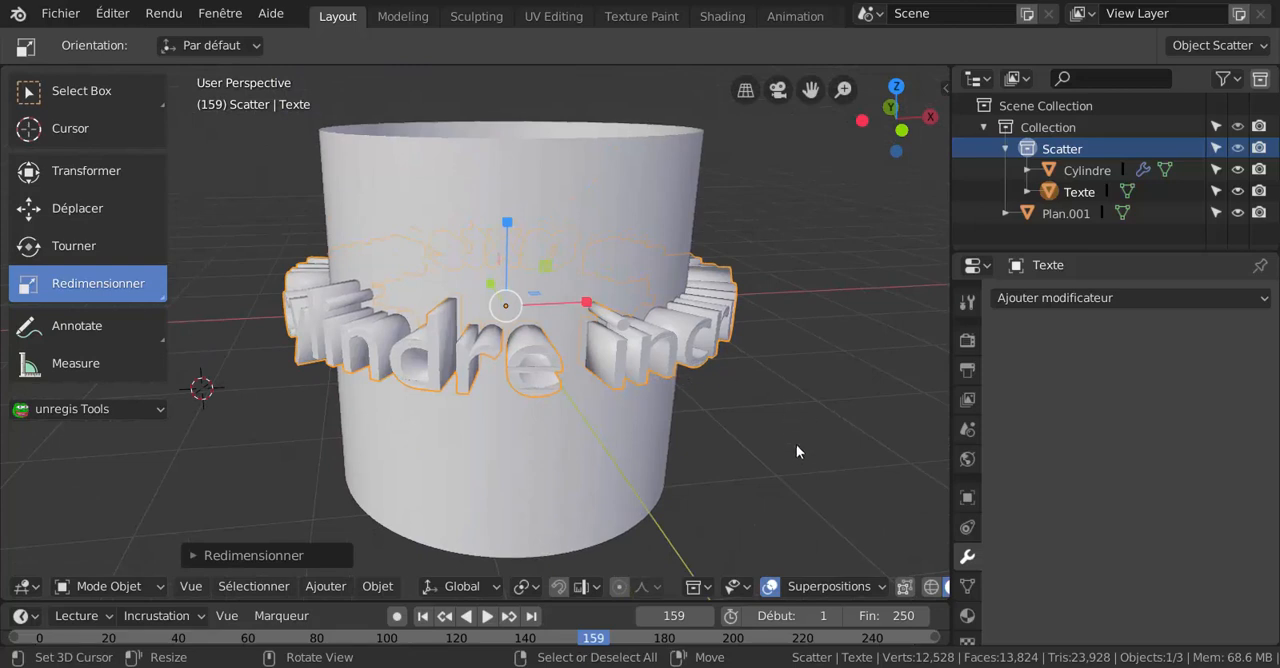
{"action": "middle_click_drag", "start_coordinate": [796, 451], "coordinate": [790, 430]}
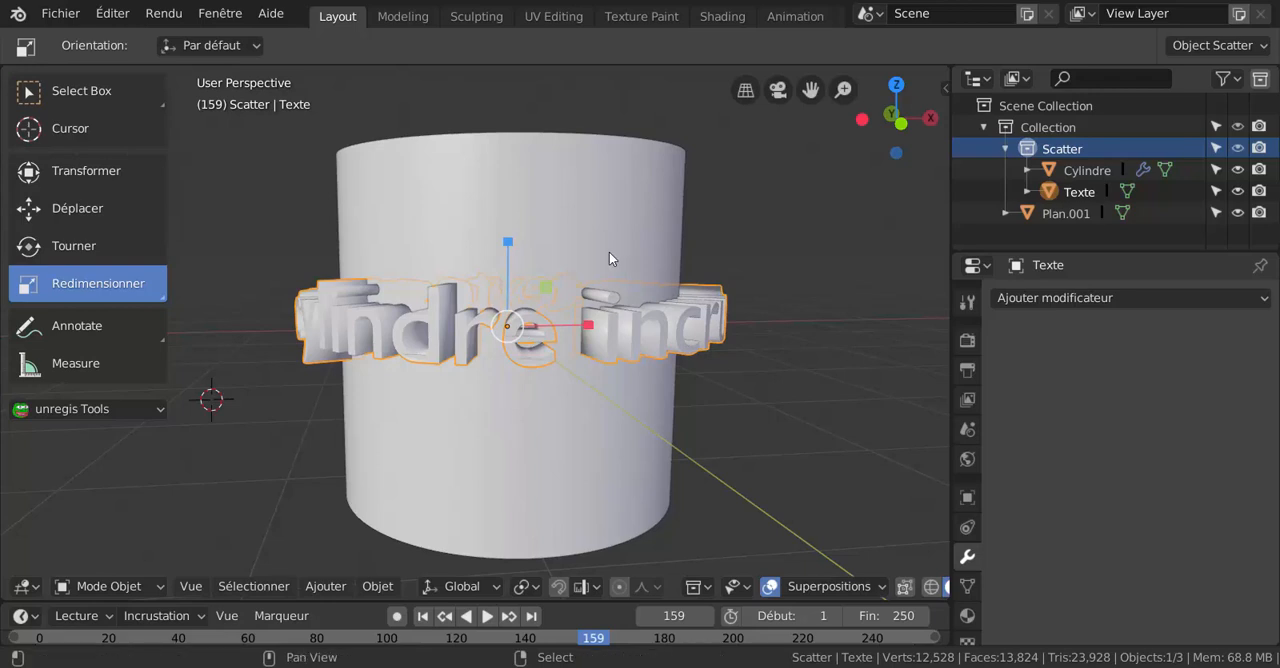
Make the cylinder the only selected object, switch it to Mode Edit and view it from the front.
{"action": "left_click", "coordinate": [580, 228], "text": "shift"}
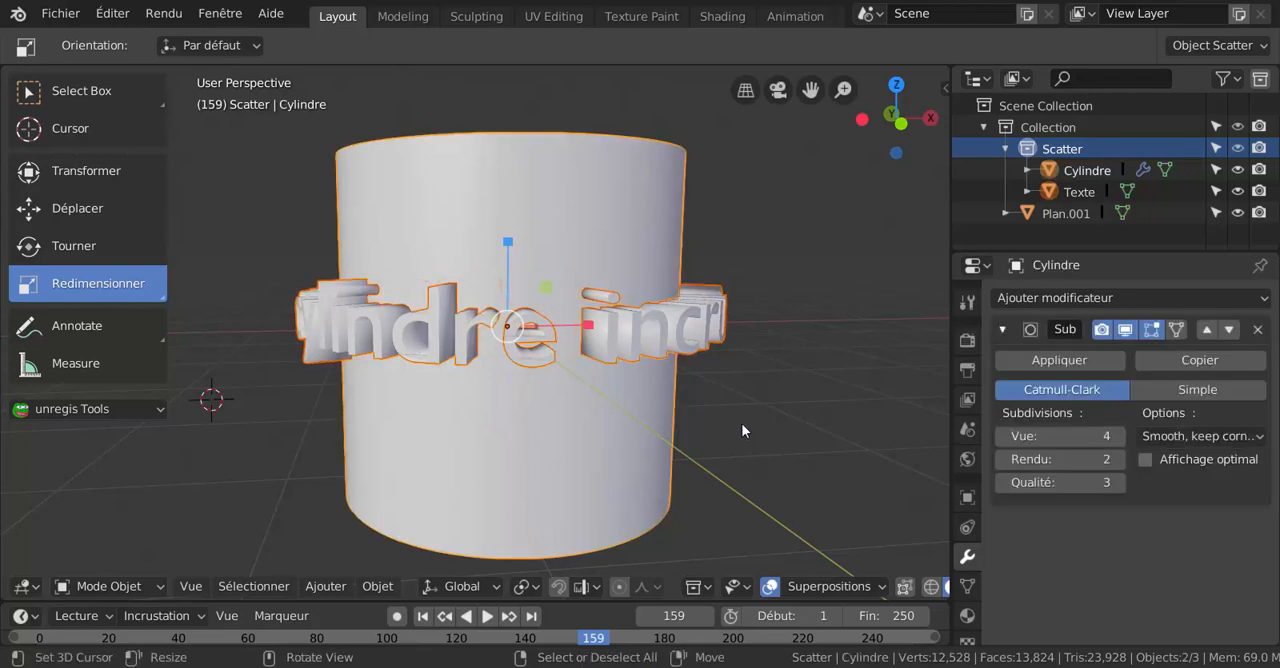
{"action": "left_click", "coordinate": [665, 437]}
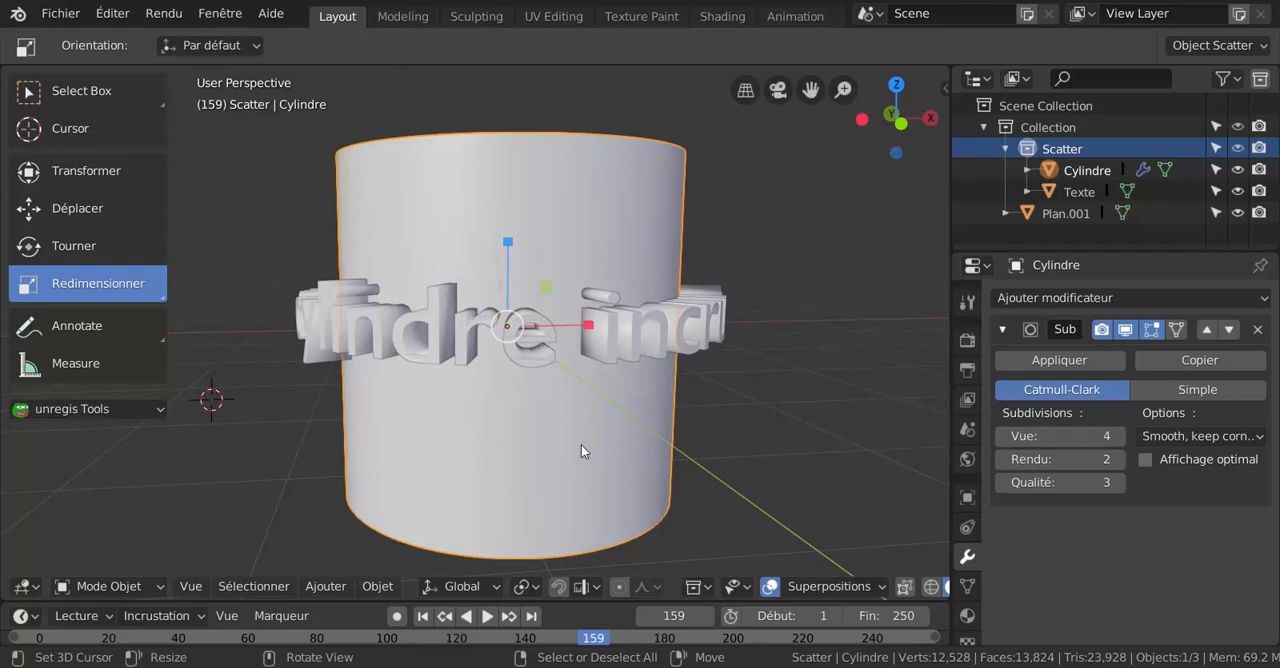
{"action": "key", "text": "ctrl+Tab"}
{"action": "left_click", "coordinate": [744, 449]}
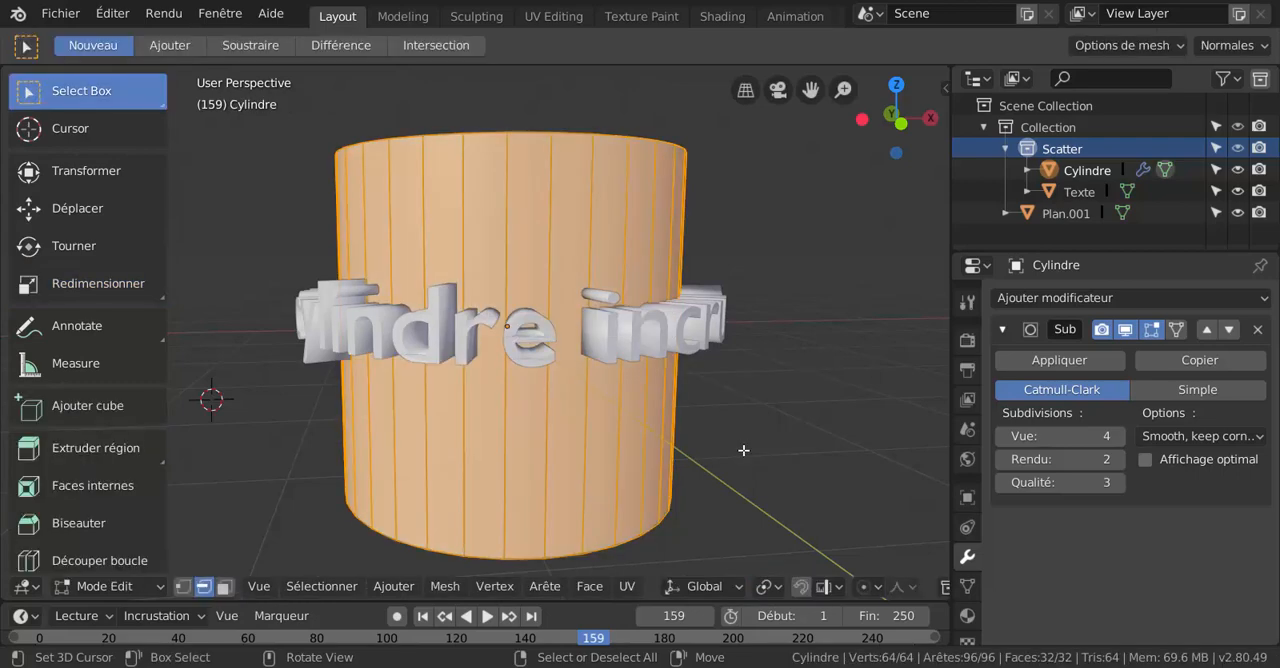
{"action": "middle_click_drag", "start_coordinate": [676, 455], "coordinate": [697, 408]}
{"action": "key", "text": "KP_1"}
{"action": "key", "text": "KP_5"}
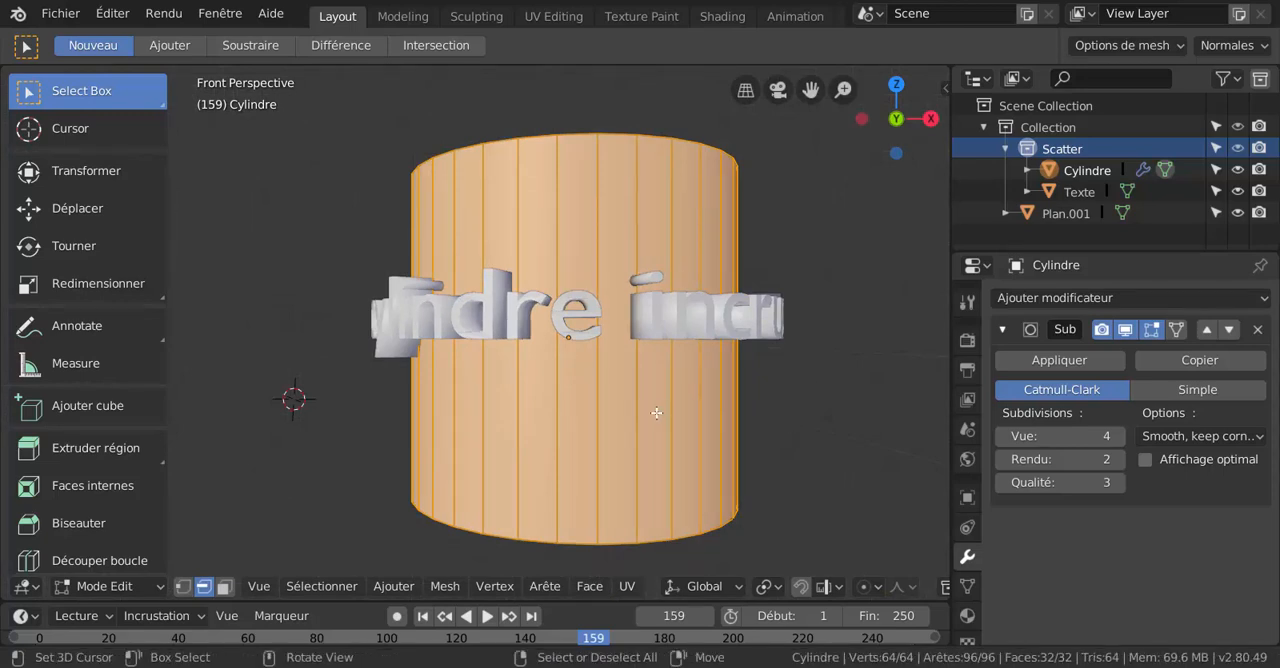
Add one horizontal loop cut around the cylinder just below the text ring and another just above it.
{"action": "key", "text": "ctrl+r"}
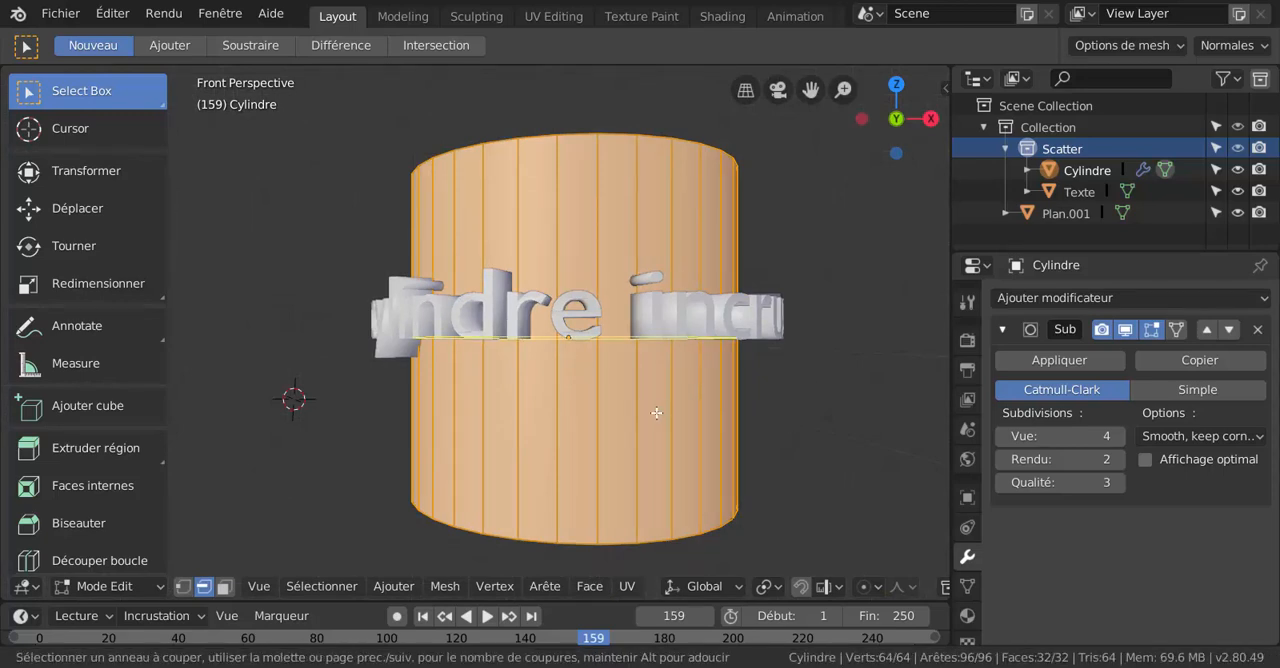
{"action": "left_click", "coordinate": [656, 412]}
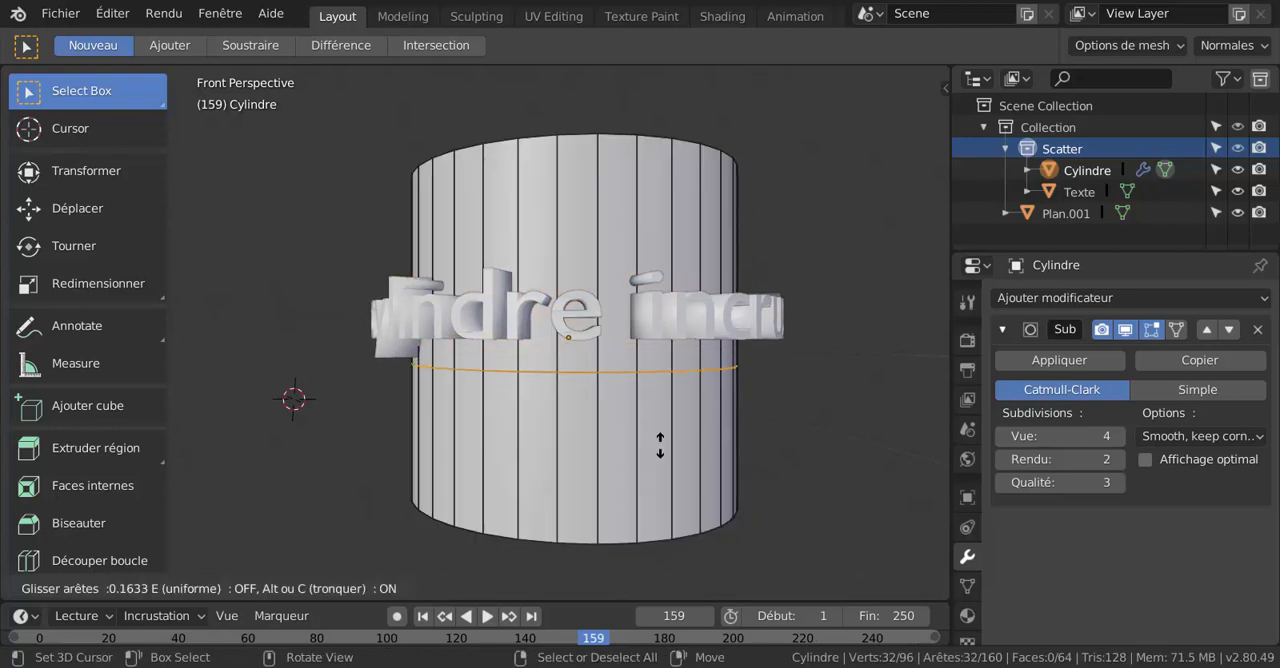
{"action": "left_click", "coordinate": [660, 445]}
{"action": "key", "text": "ctrl+r"}
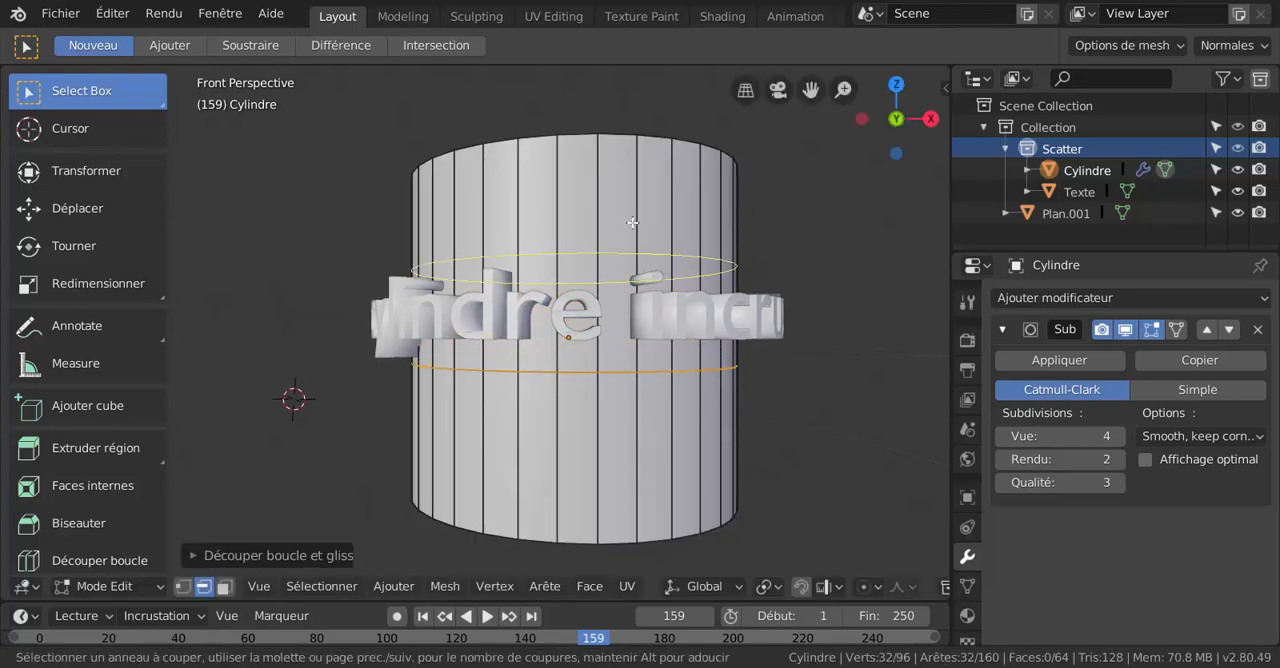
{"action": "left_click", "coordinate": [632, 222]}
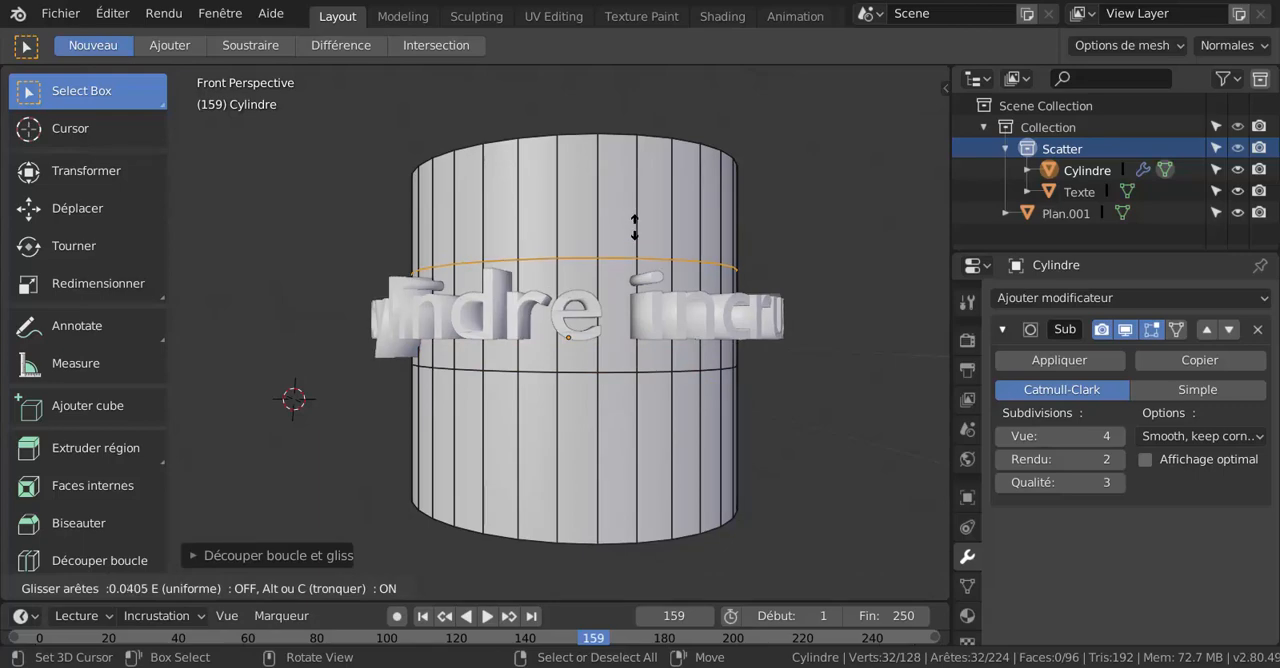
{"action": "left_click", "coordinate": [633, 220]}
Fill the band between the two edge loops behind the text with 20 evenly spaced horizontal loop cuts.
{"action": "middle_click_drag", "start_coordinate": [633, 220], "coordinate": [685, 321]}
{"action": "key", "text": "ctrl+r"}
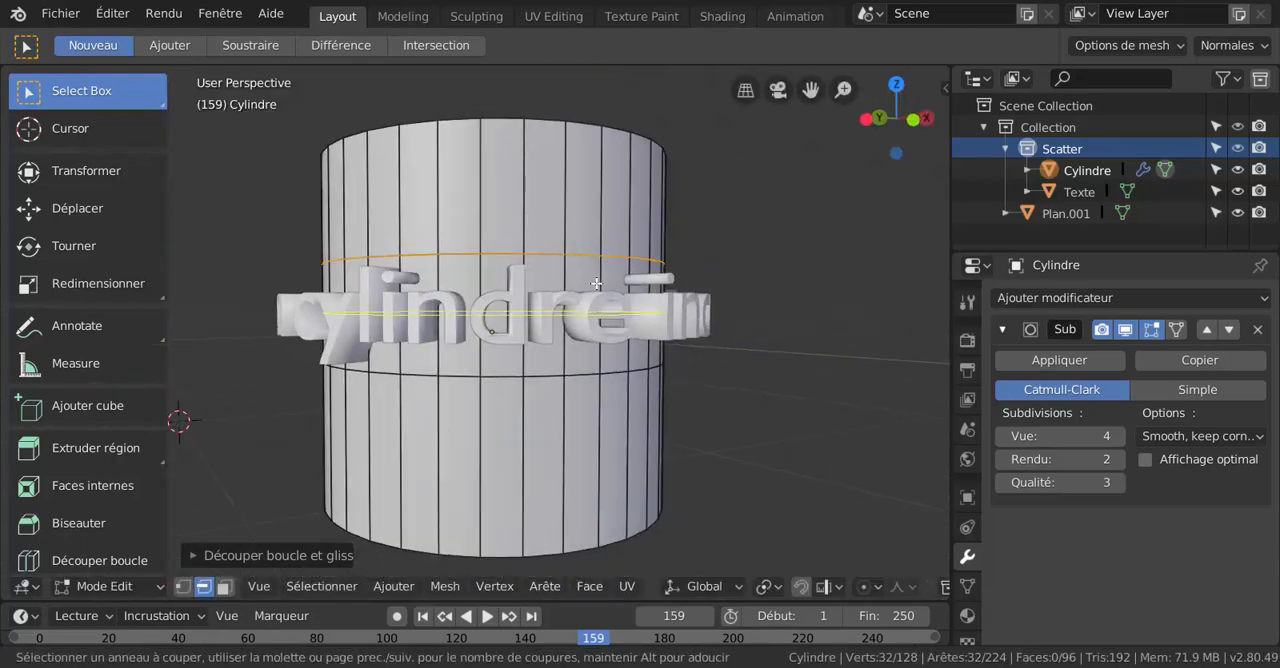
{"action": "scroll", "coordinate": [596, 284], "scroll_direction": "up", "scroll_amount": 14}
{"action": "scroll", "coordinate": [596, 284], "scroll_direction": "up", "scroll_amount": 1}
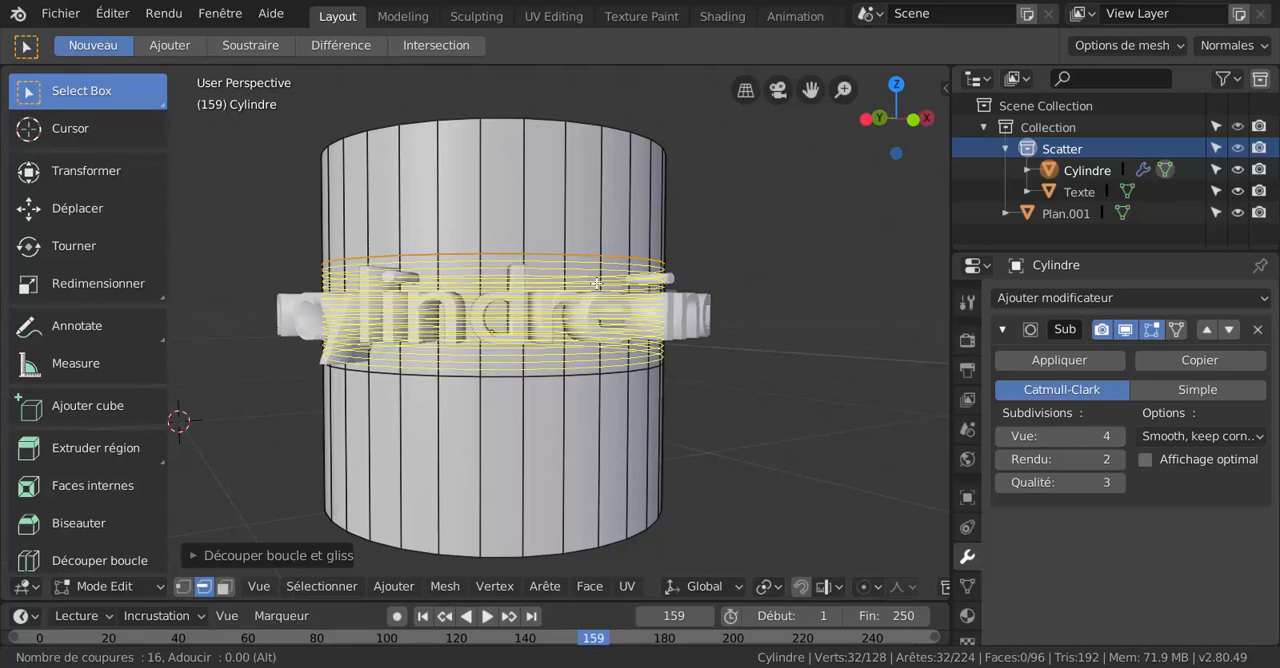
{"action": "scroll", "coordinate": [596, 284], "scroll_direction": "up", "scroll_amount": 4}
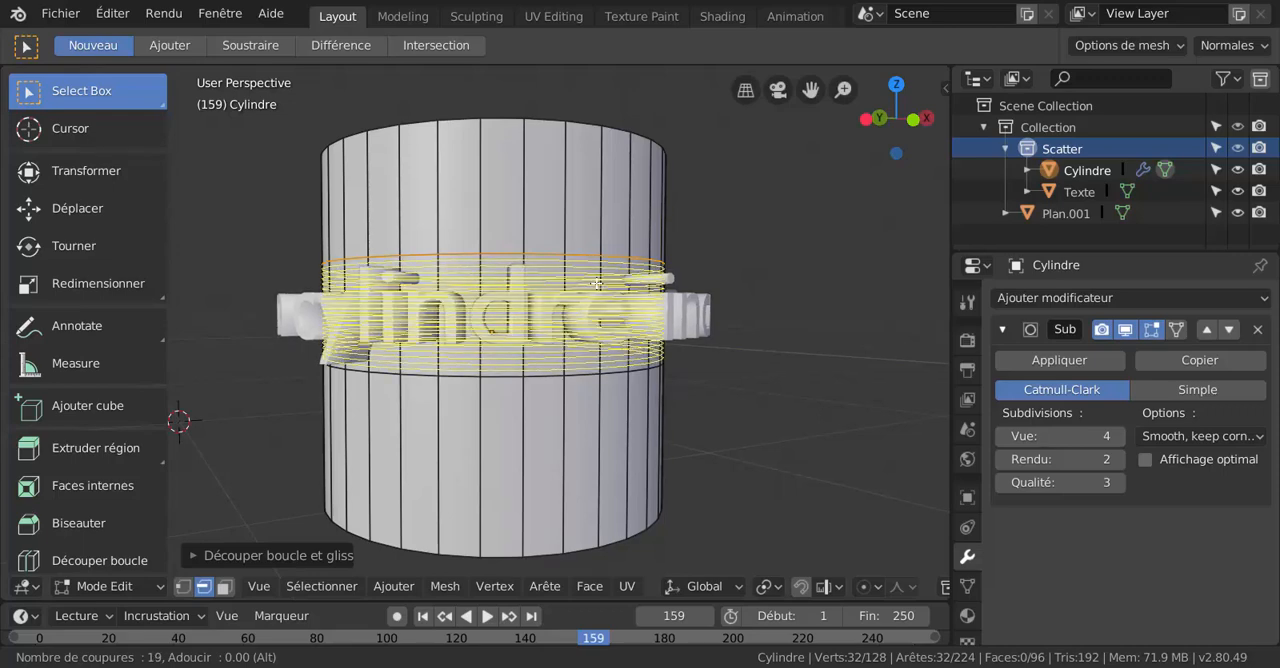
{"action": "left_click", "coordinate": [596, 284]}
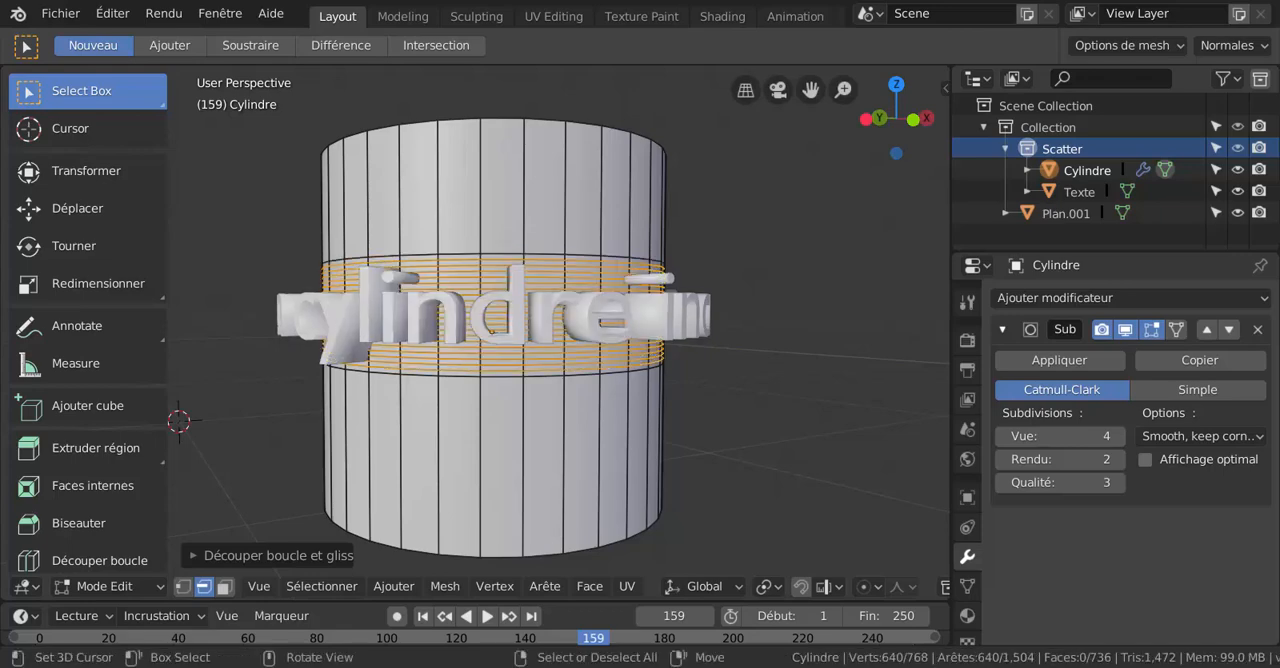
{"action": "middle_click_drag", "start_coordinate": [749, 359], "coordinate": [760, 382], "text": "shift"}
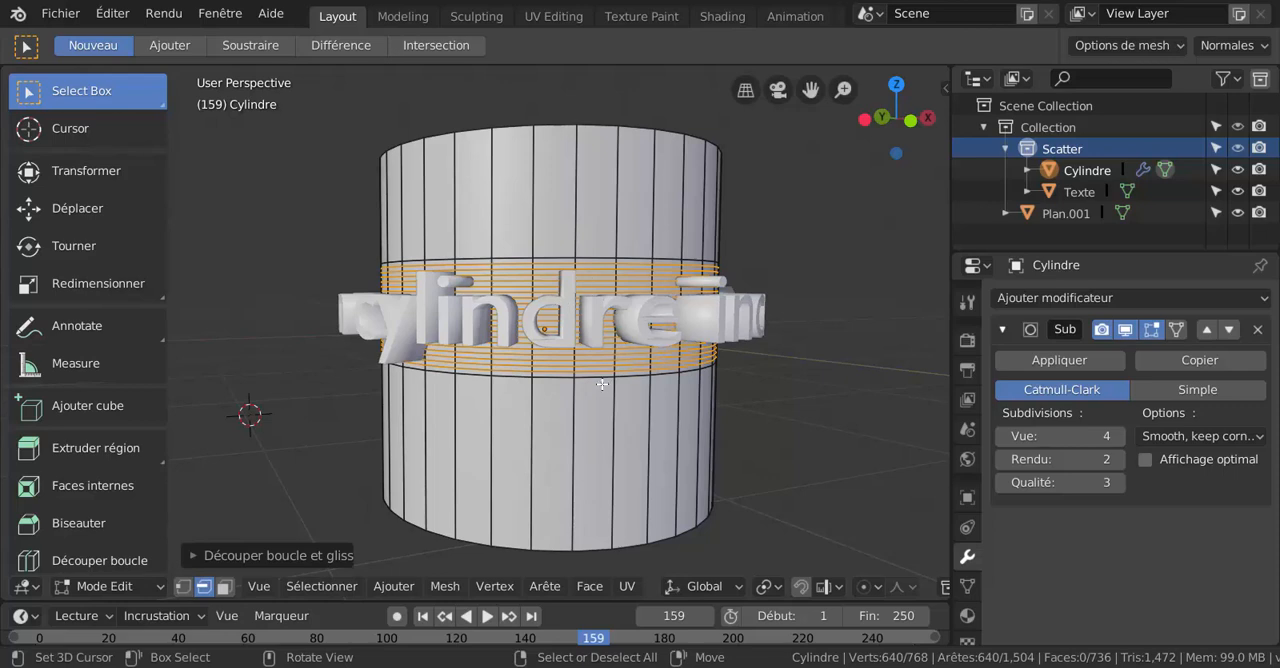
Select the cylinder's whole mesh, return to Mode Objet and apply its Subdivision de surface modifier.
{"action": "key", "text": "a"}
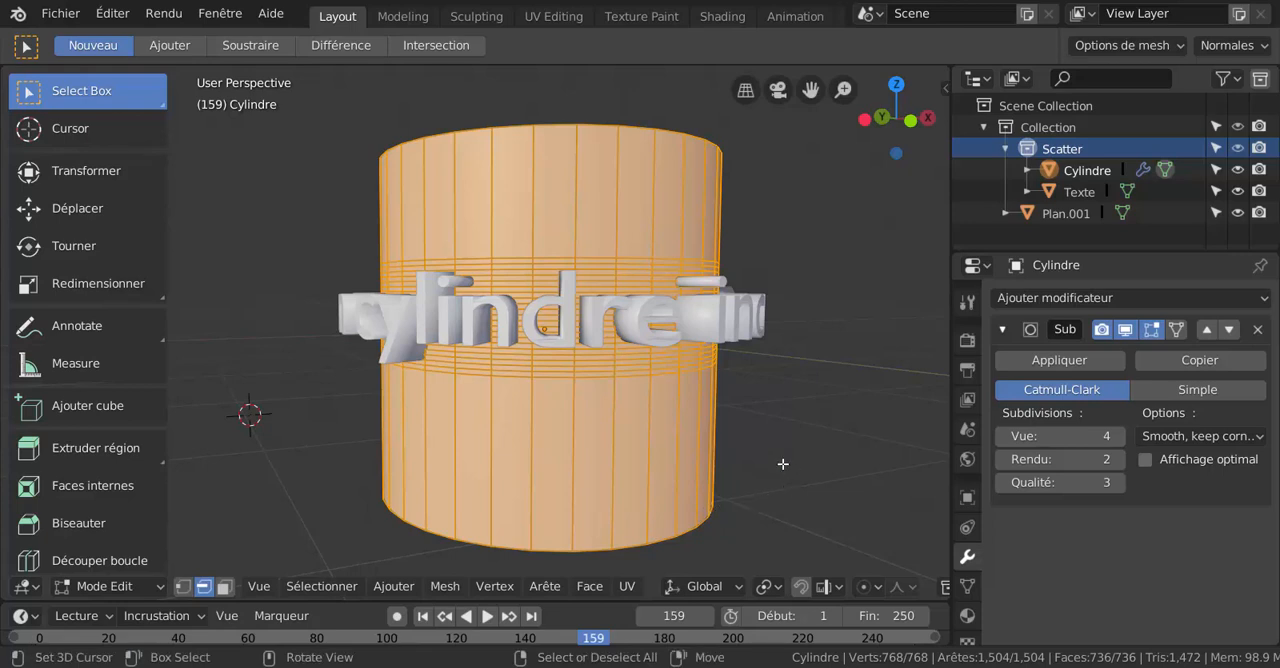
{"action": "key", "text": "ctrl+Tab"}
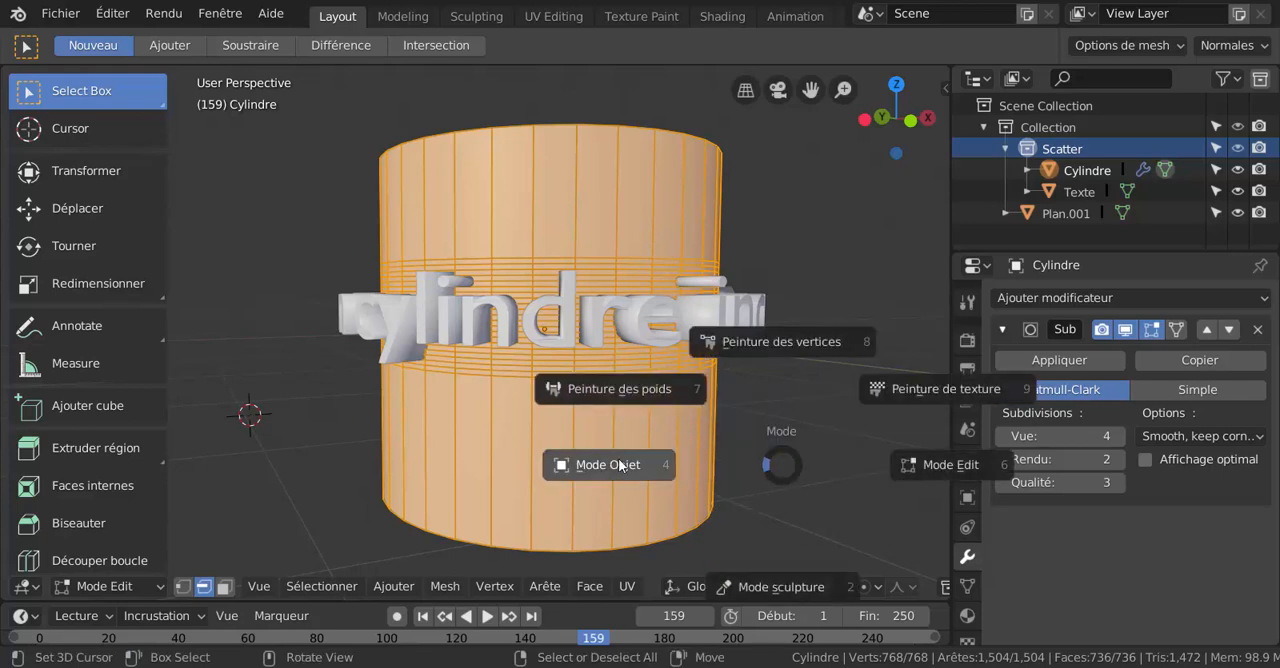
{"action": "left_click", "coordinate": [622, 464]}
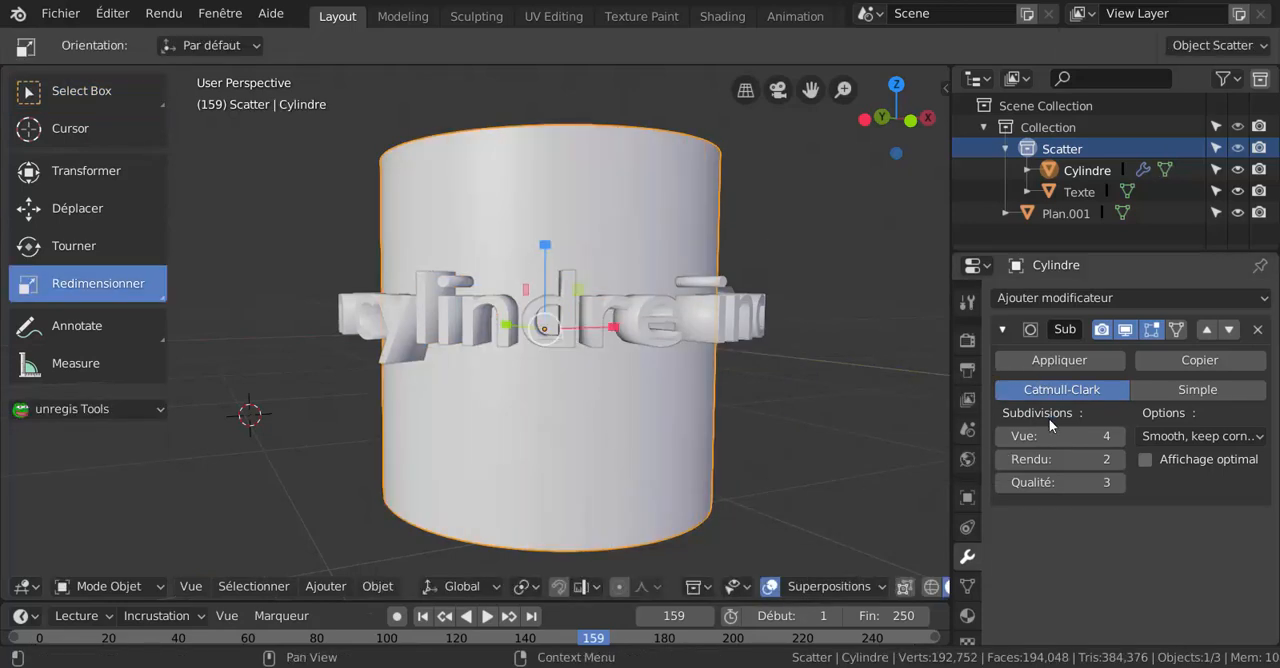
{"action": "left_click", "coordinate": [1071, 357]}
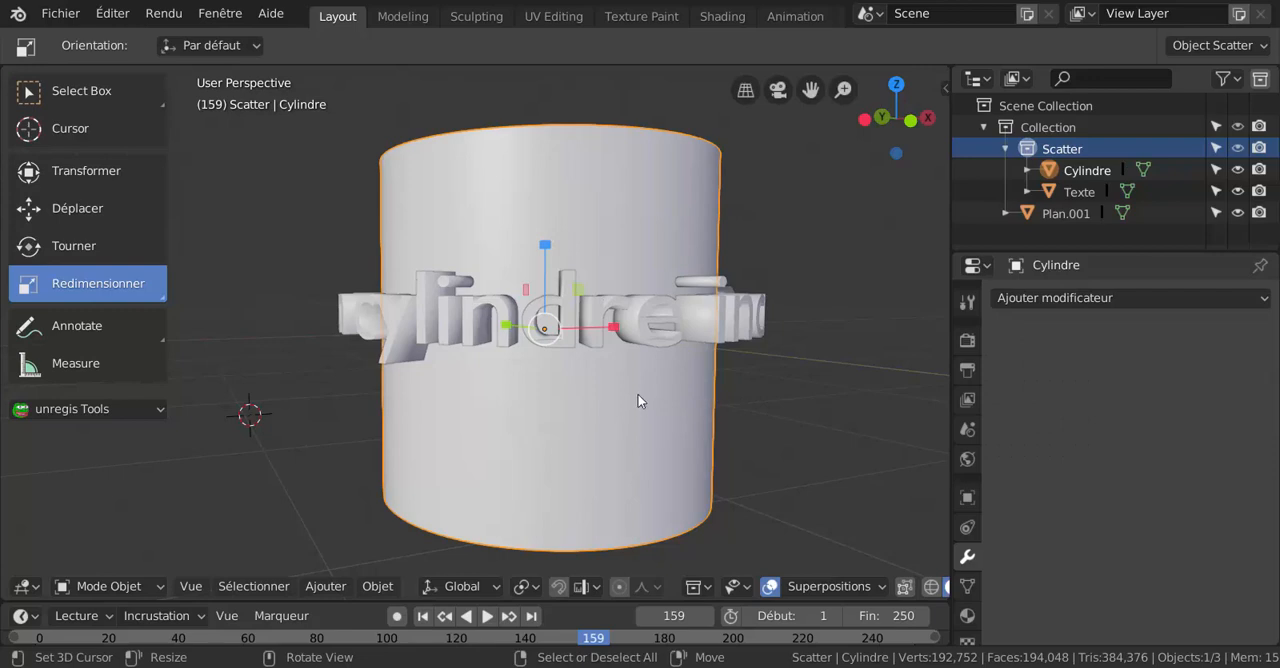
Subtract the text ring from the cylinder with Bool Tool's Auto Boolean Difference, keeping the cylinder as the active object.
{"action": "left_click", "coordinate": [645, 320]}
{"action": "middle_click_drag", "start_coordinate": [640, 437], "coordinate": [700, 450]}
{"action": "left_click", "coordinate": [663, 268], "text": "shift"}
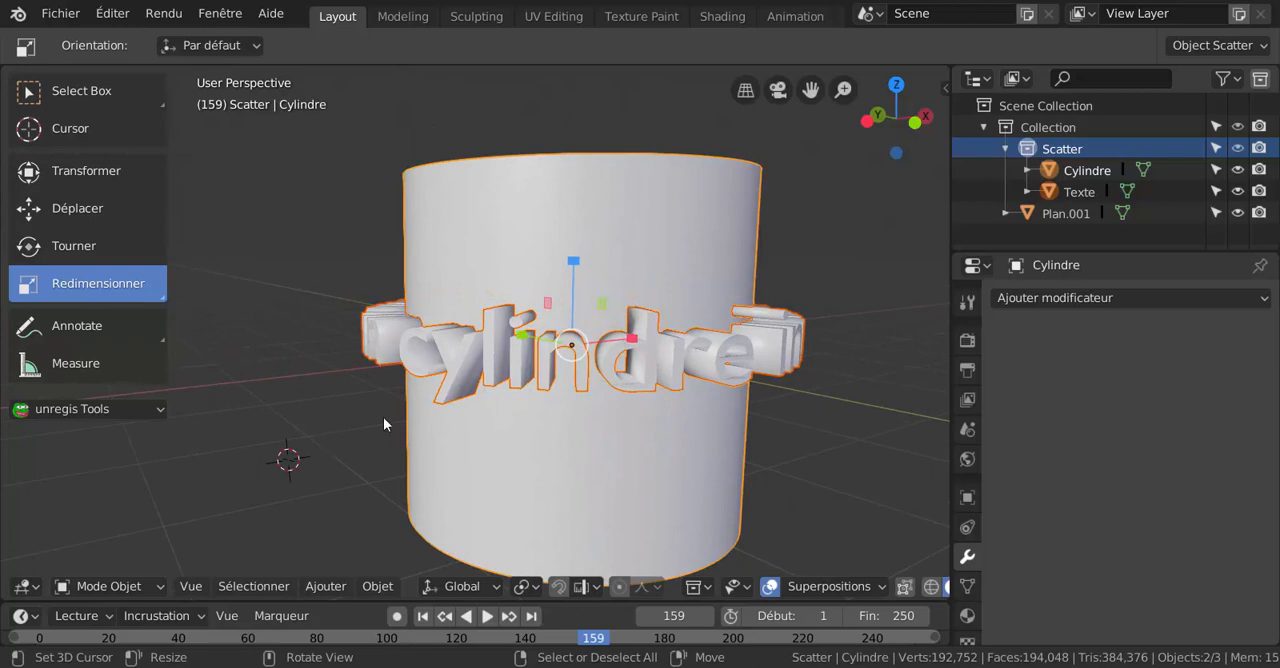
{"action": "middle_click_drag", "start_coordinate": [848, 291], "coordinate": [790, 242], "text": "shift"}
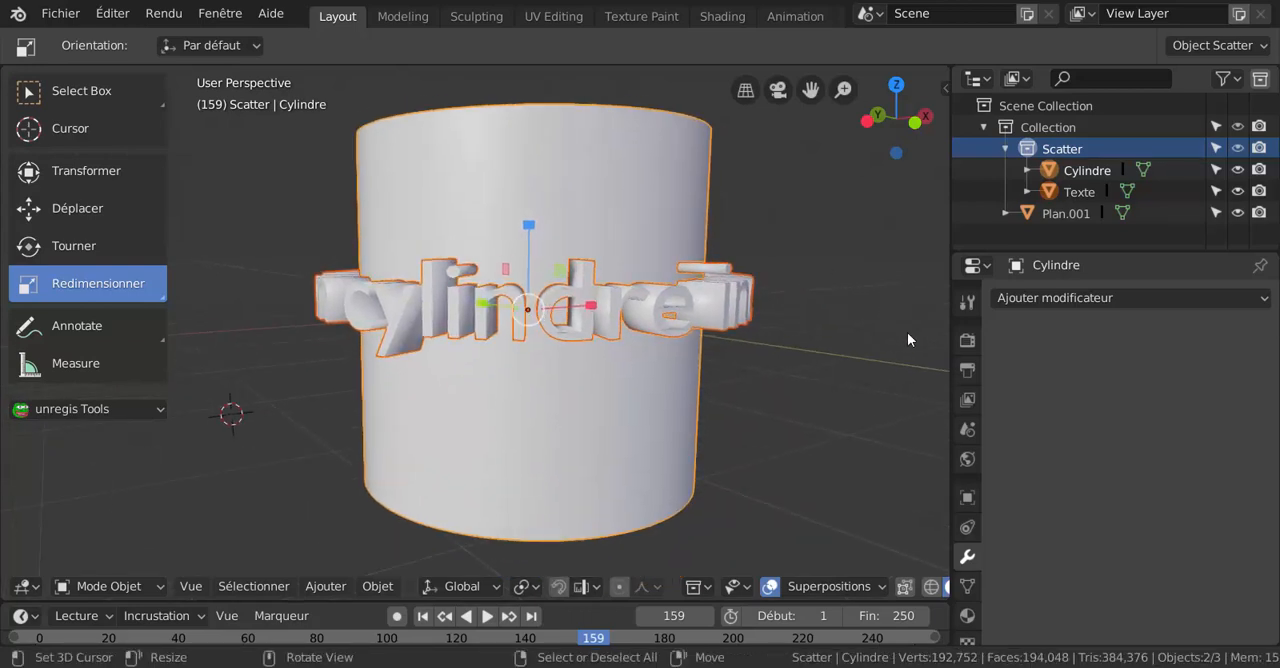
{"action": "key", "text": "n"}
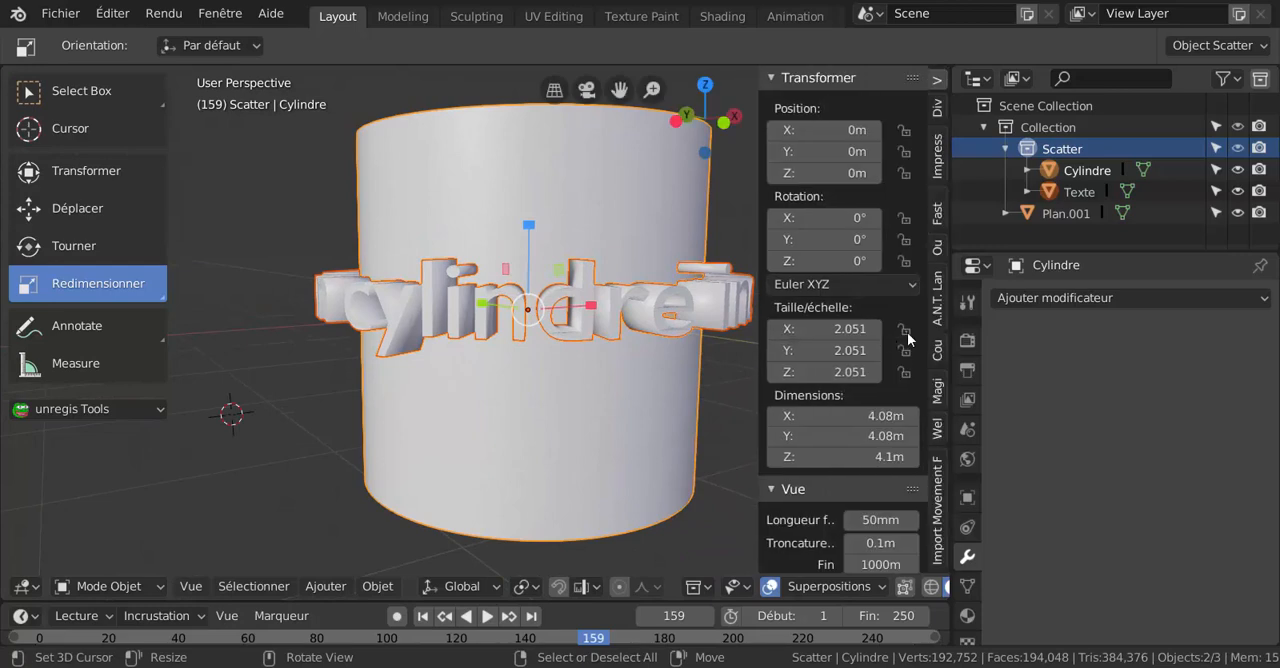
{"action": "left_click", "coordinate": [937, 250]}
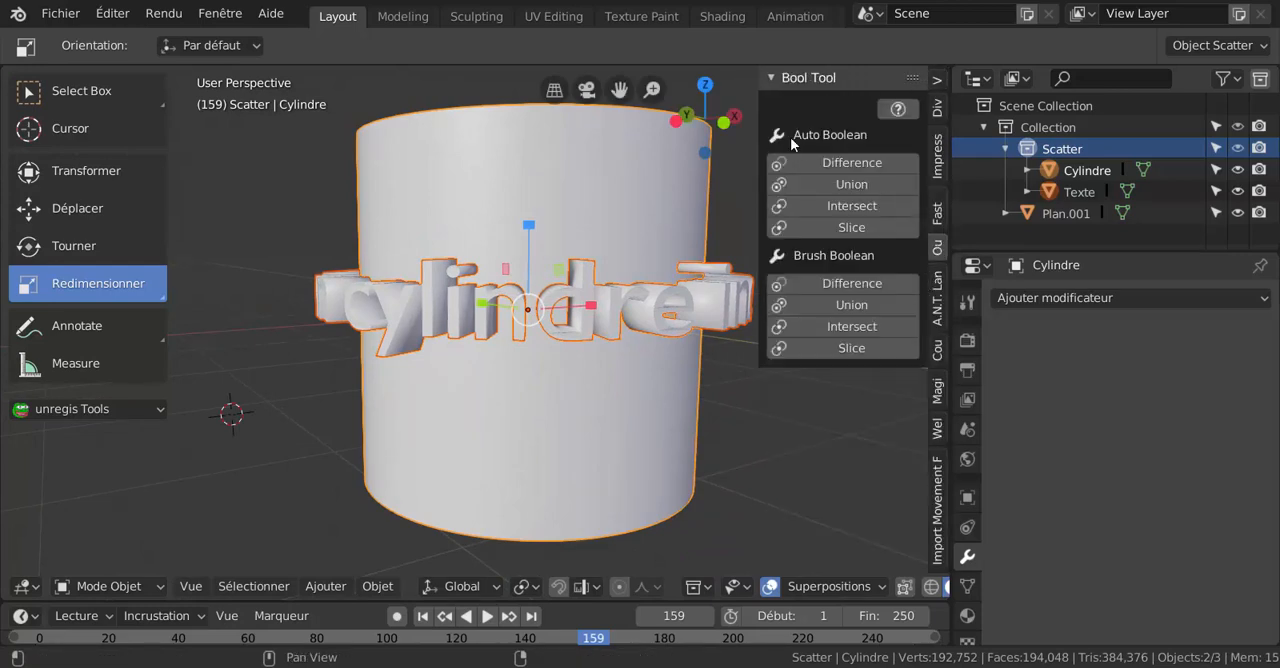
{"action": "left_click", "coordinate": [848, 166]}
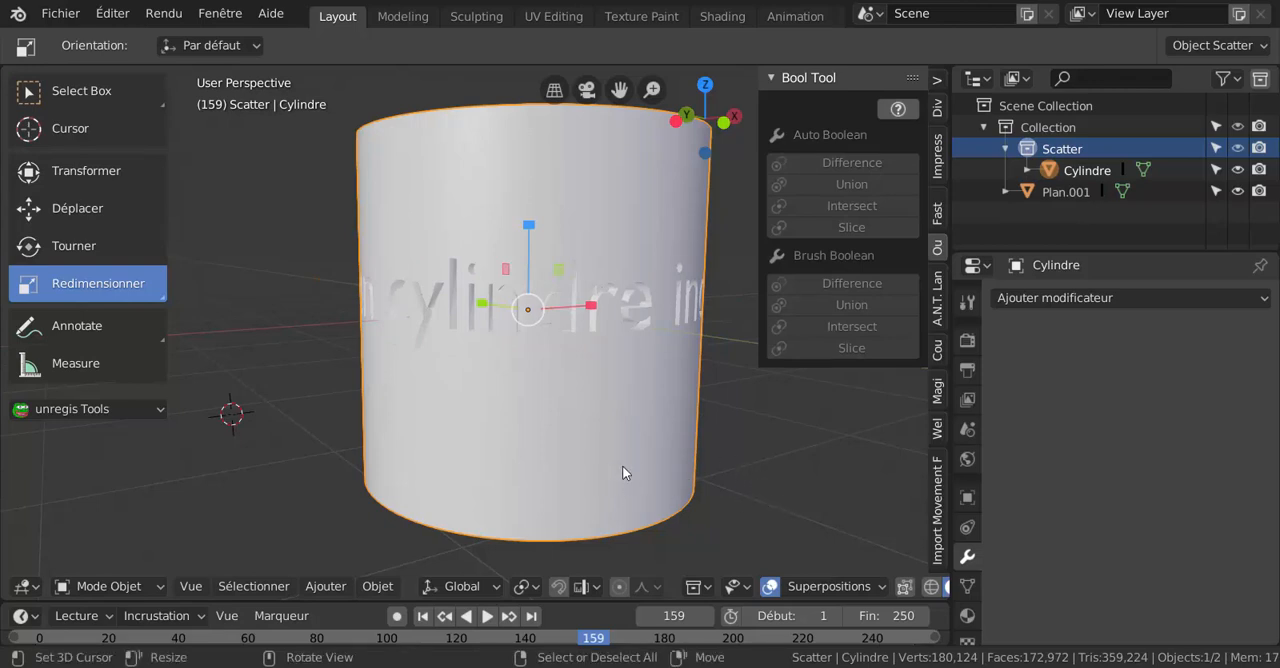
Switch the cut cylinder to Mode Edit and create a new material in its first material slot.
{"action": "key", "text": "ctrl+Tab"}
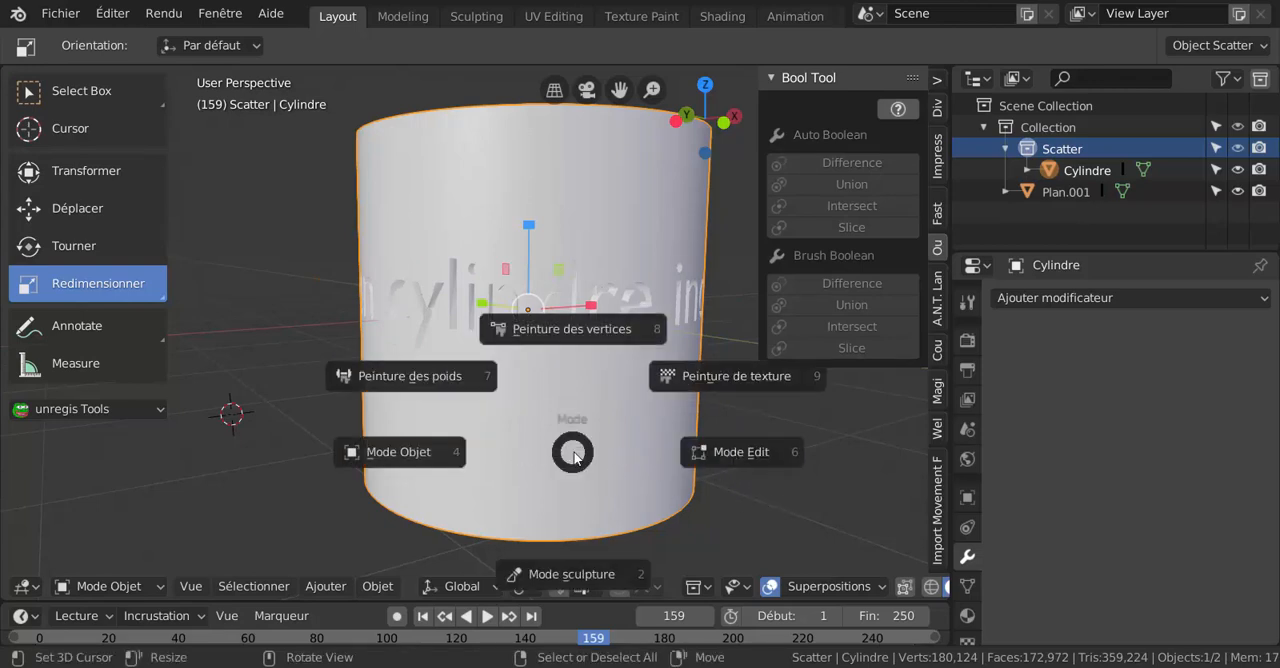
{"action": "left_click", "coordinate": [740, 455]}
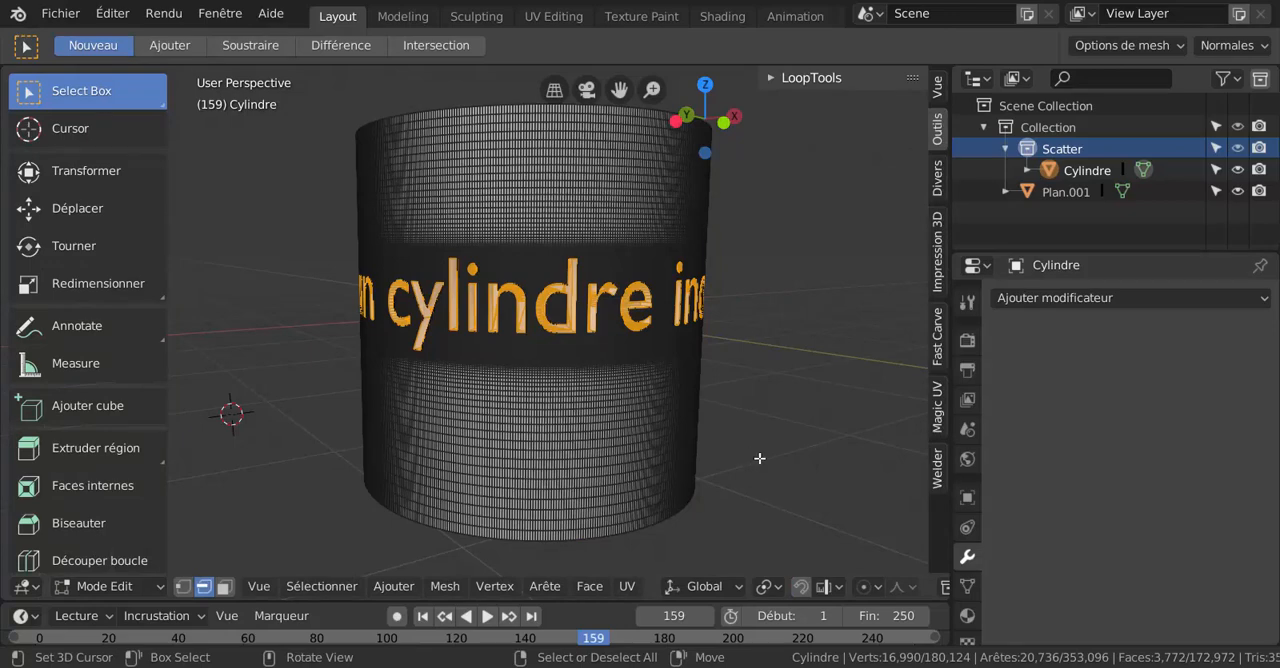
{"action": "mouse_move", "coordinate": [760, 458]}
{"action": "middle_mouse_down"}
{"action": "mouse_move", "coordinate": [720, 540]}
{"action": "mouse_move", "coordinate": [769, 465]}
{"action": "middle_mouse_up"}
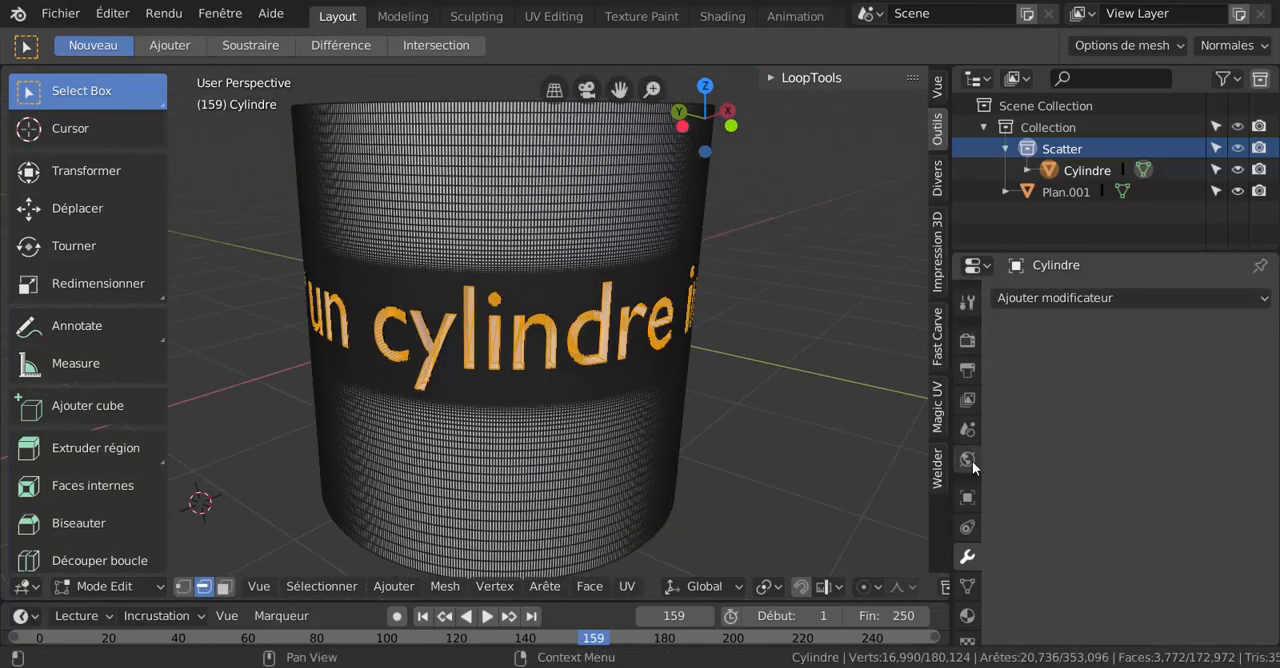
{"action": "left_click", "coordinate": [967, 615]}
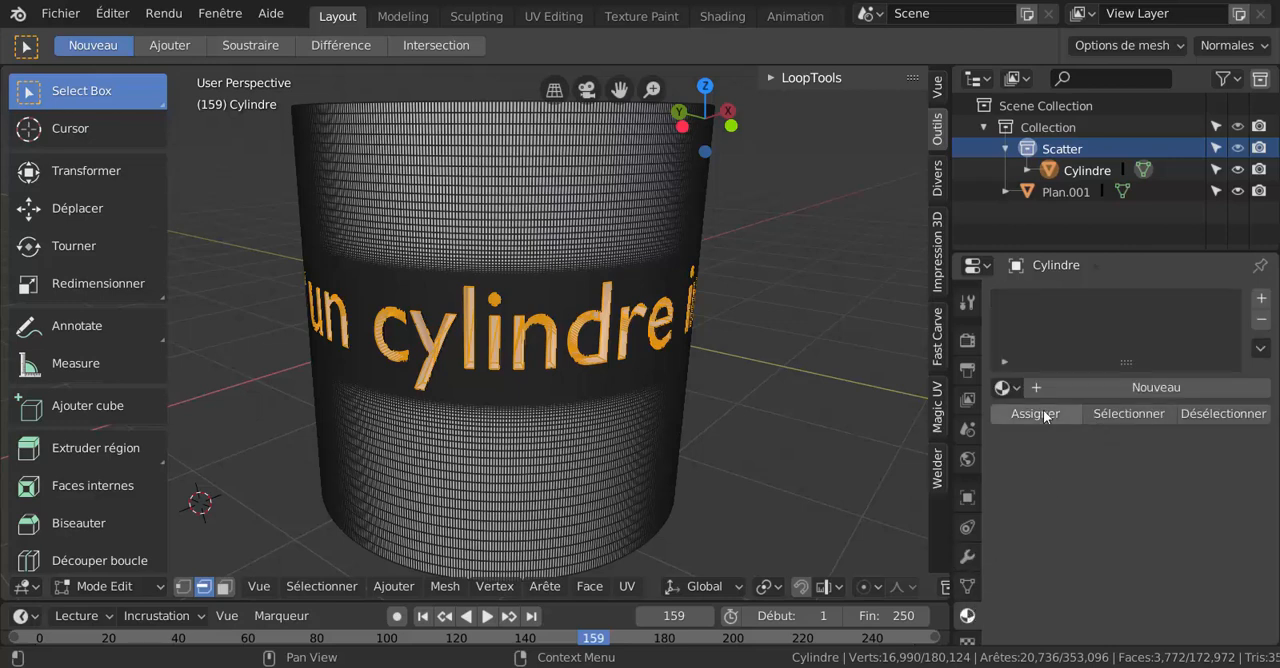
{"action": "left_click", "coordinate": [1135, 388]}
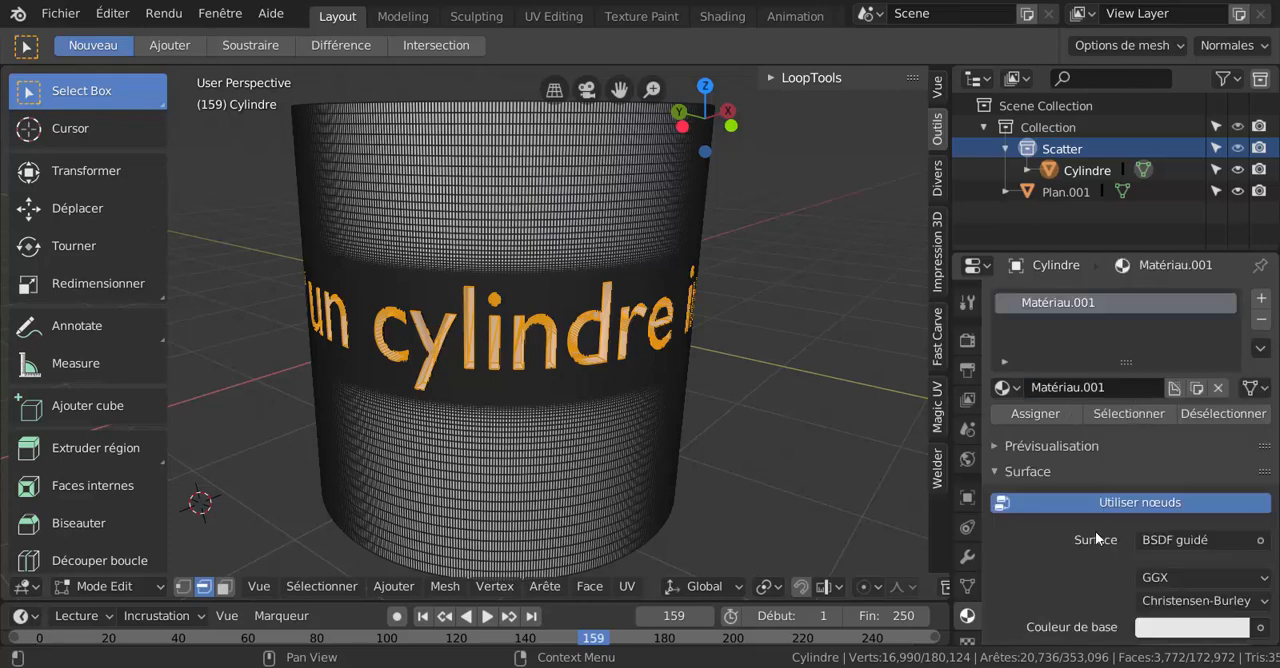
{"action": "scroll", "coordinate": [1097, 538], "scroll_direction": "down", "scroll_amount": 3}
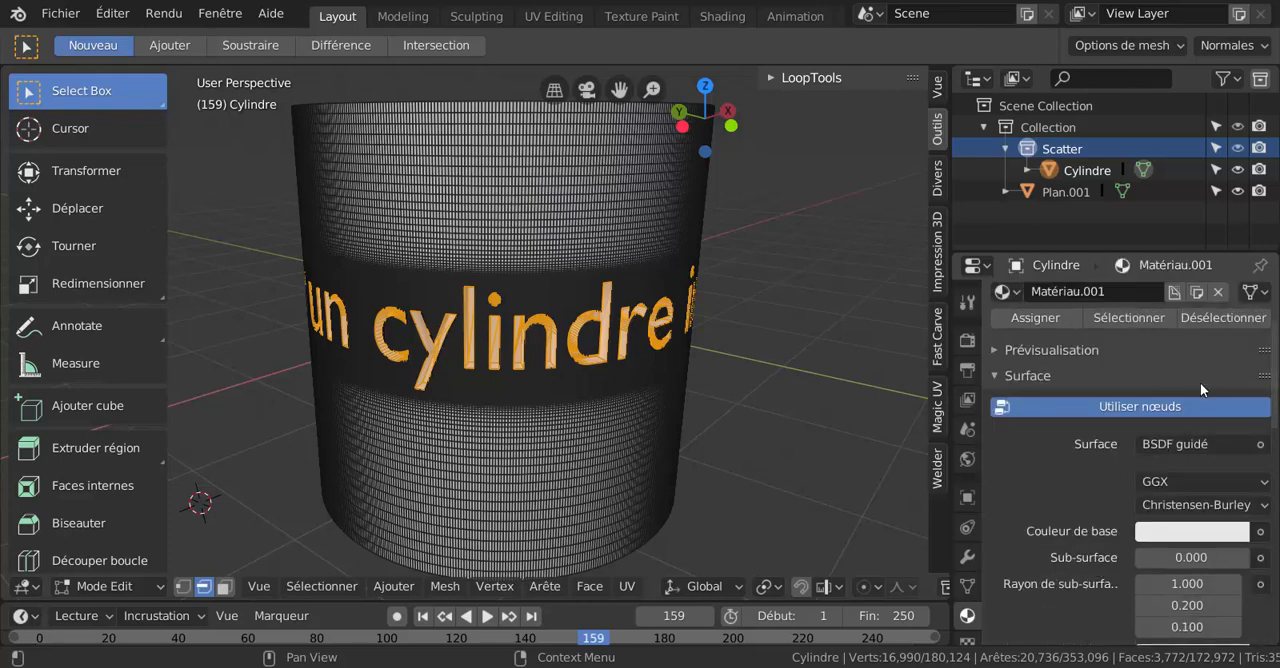
{"action": "scroll", "coordinate": [1200, 382], "scroll_direction": "up", "scroll_amount": 2}
{"action": "scroll", "coordinate": [1217, 347], "scroll_direction": "up", "scroll_amount": 1}
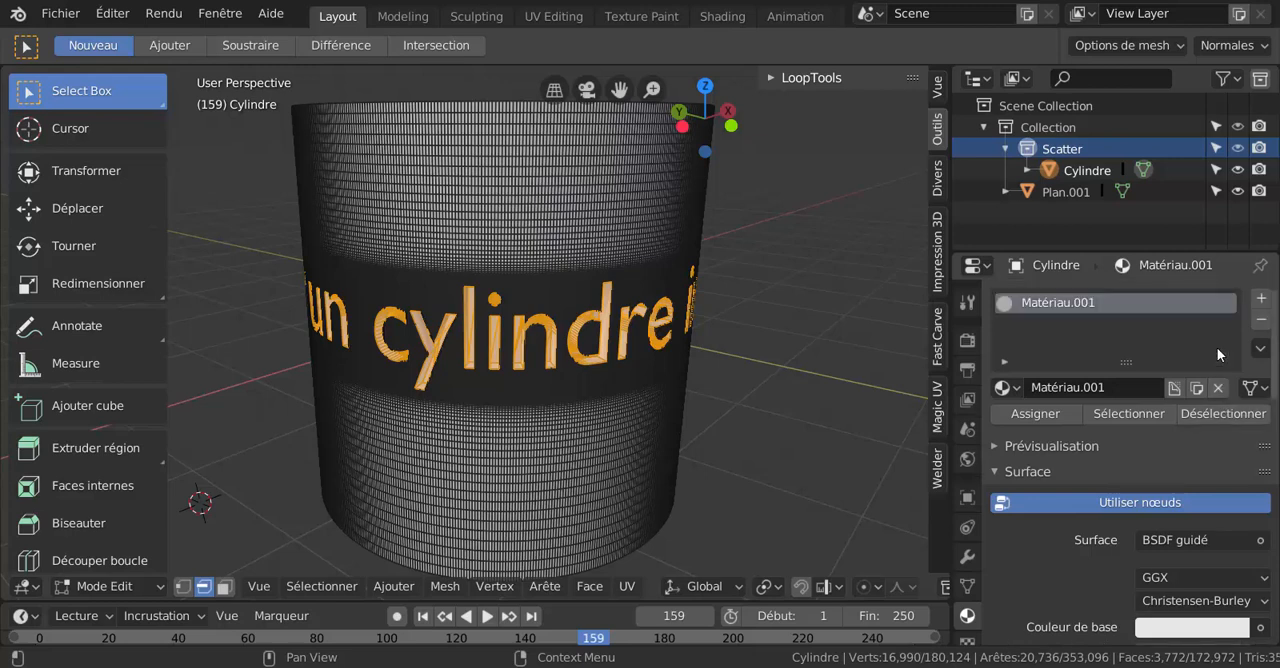
Add a second material slot with a new material, give it a red base colour and assign it to the selected lettering.
{"action": "left_click", "coordinate": [1261, 299]}
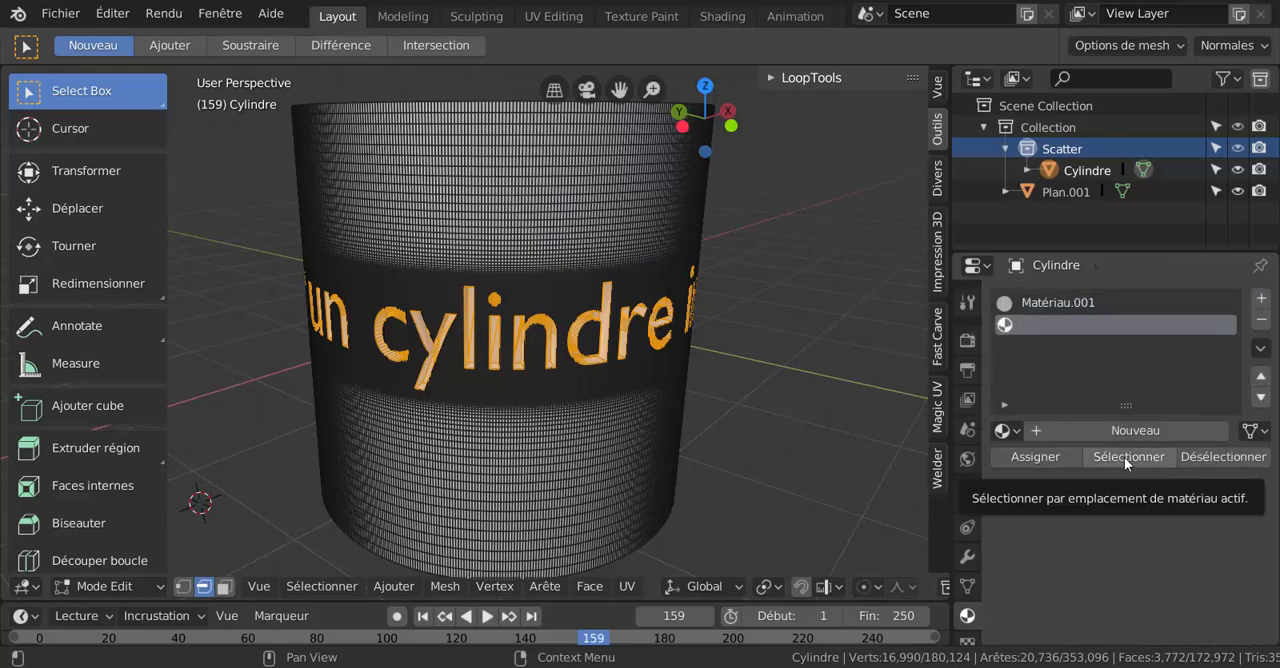
{"action": "left_click", "coordinate": [1127, 432]}
{"action": "scroll", "coordinate": [1107, 518], "scroll_direction": "down", "scroll_amount": 4}
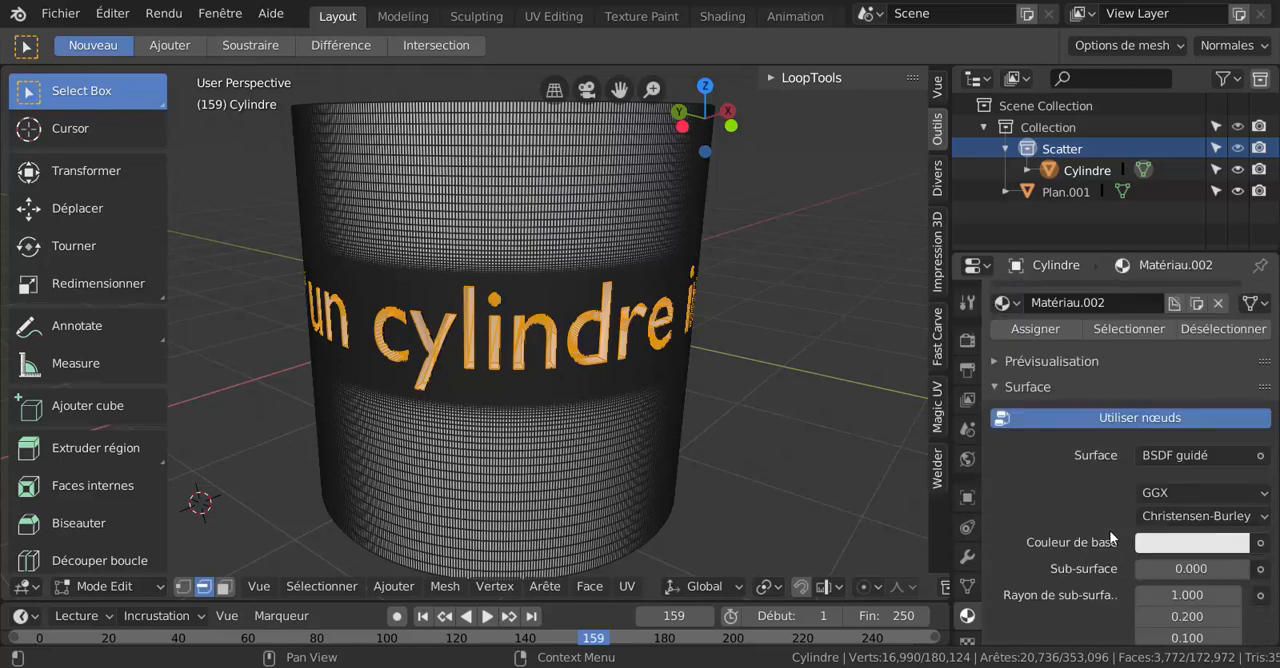
{"action": "left_click", "coordinate": [1172, 540]}
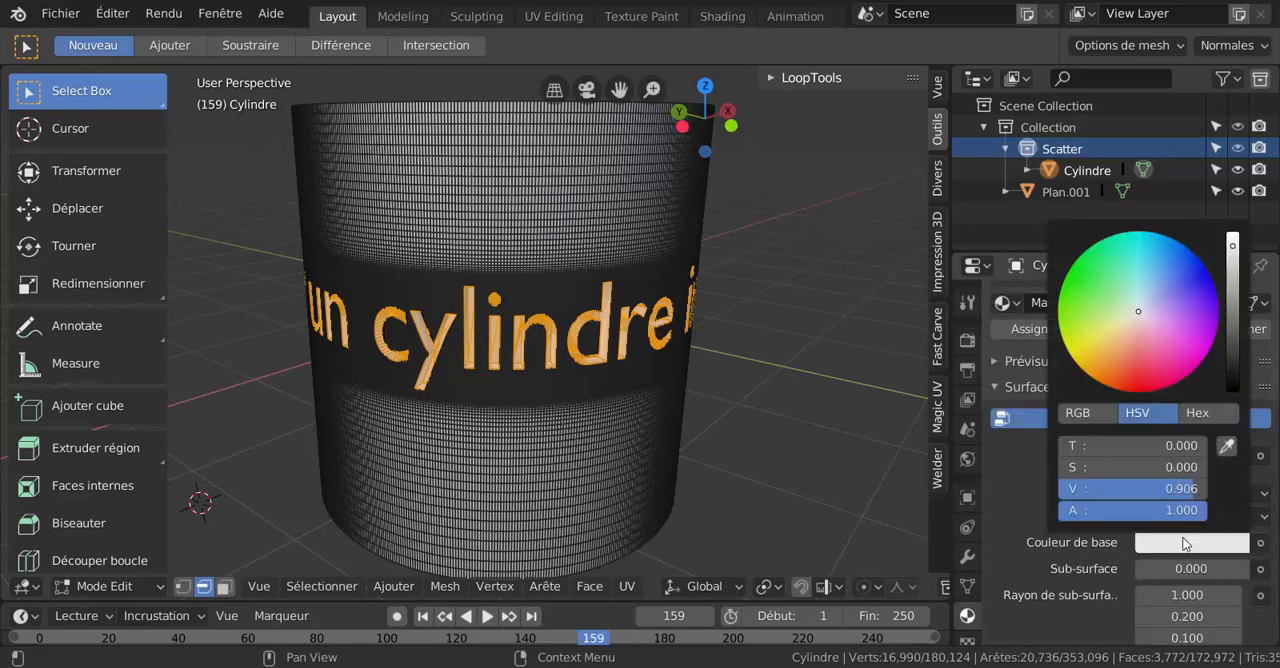
{"action": "left_click", "coordinate": [1136, 378]}
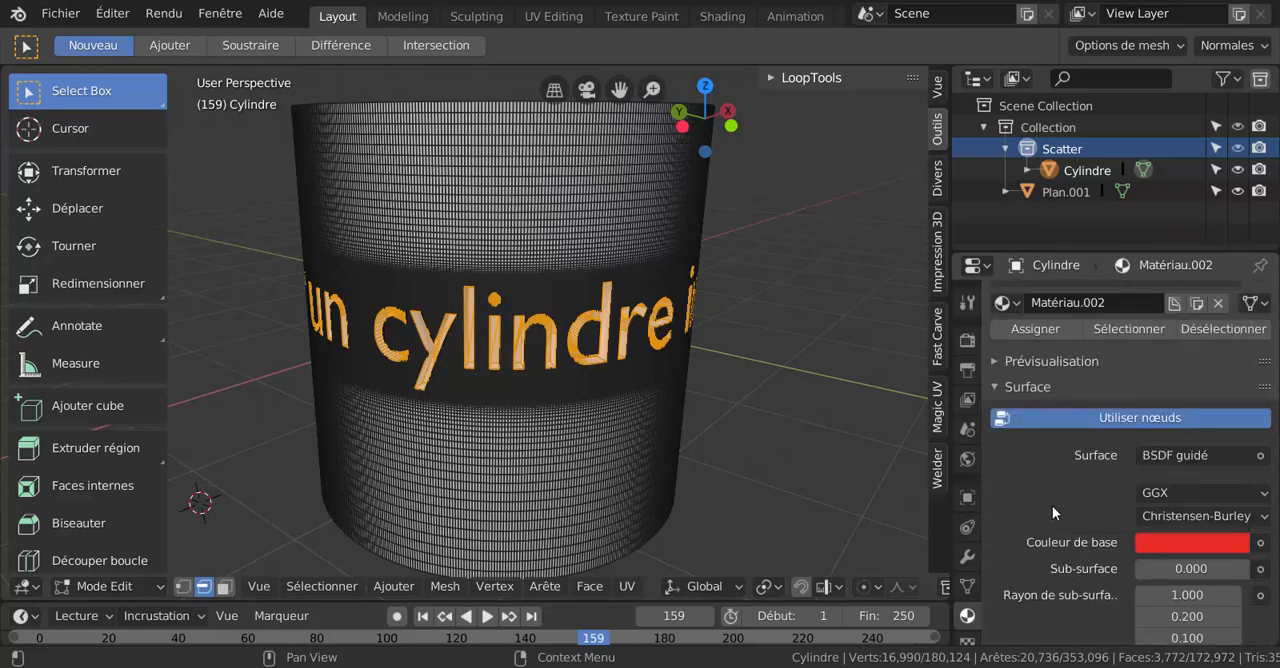
{"action": "scroll", "coordinate": [1051, 497], "scroll_direction": "up", "scroll_amount": 3}
{"action": "left_click", "coordinate": [1035, 458]}
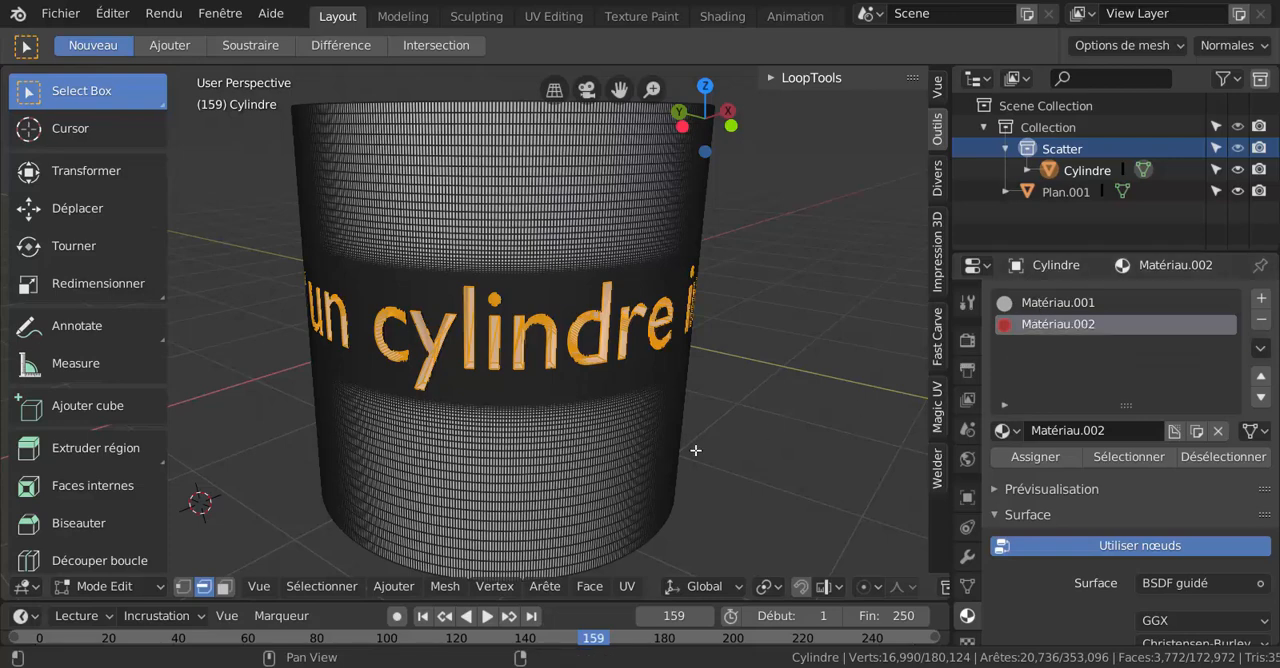
Invert the selection to the cylinder's body and set the base colour of Matériau.001 to light orange.
{"action": "left_click", "coordinate": [314, 591]}
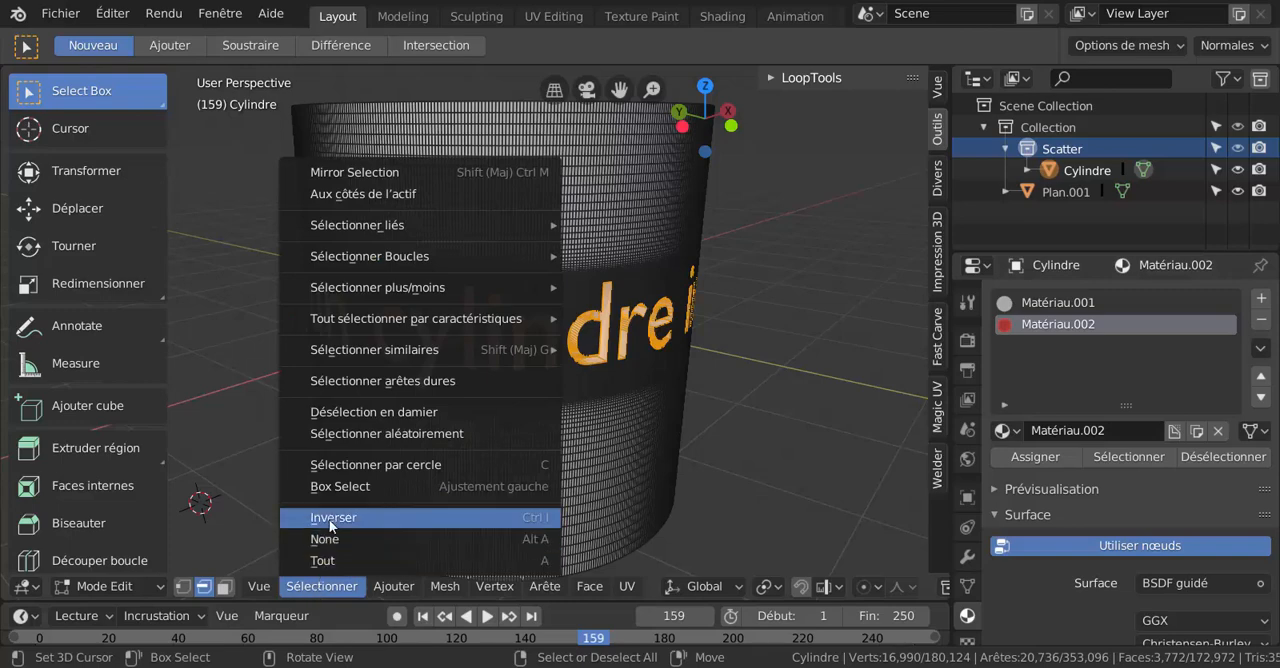
{"action": "left_click", "coordinate": [449, 517]}
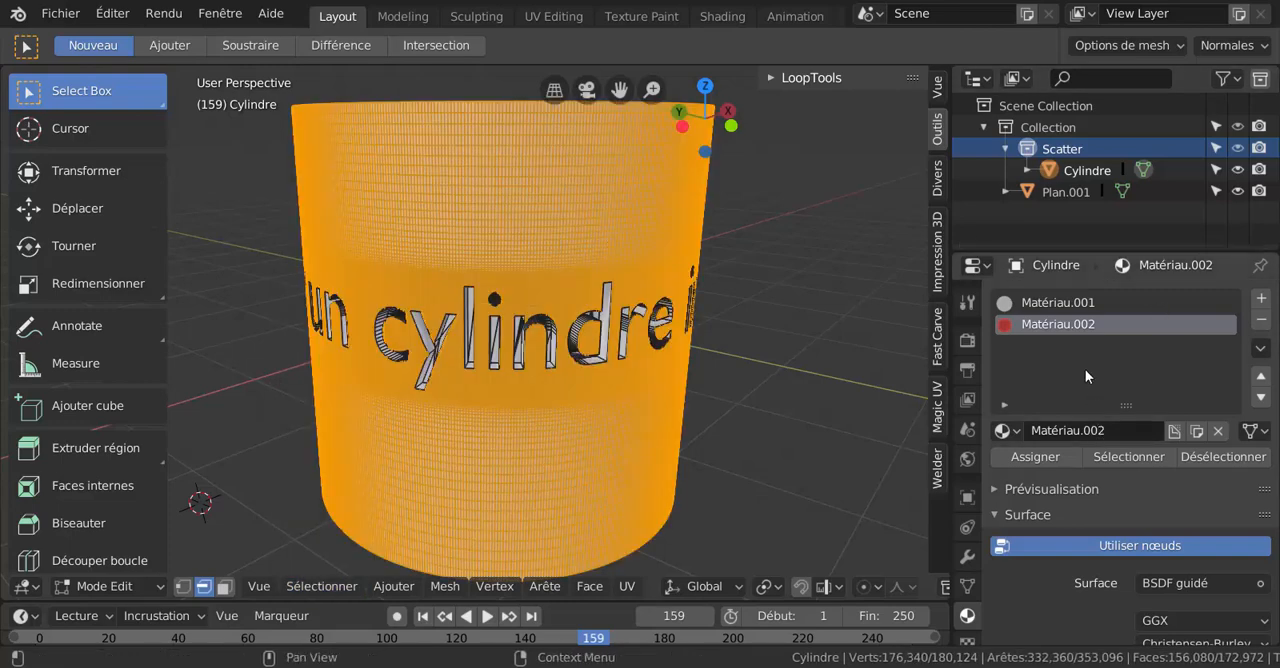
{"action": "left_click", "coordinate": [1040, 301]}
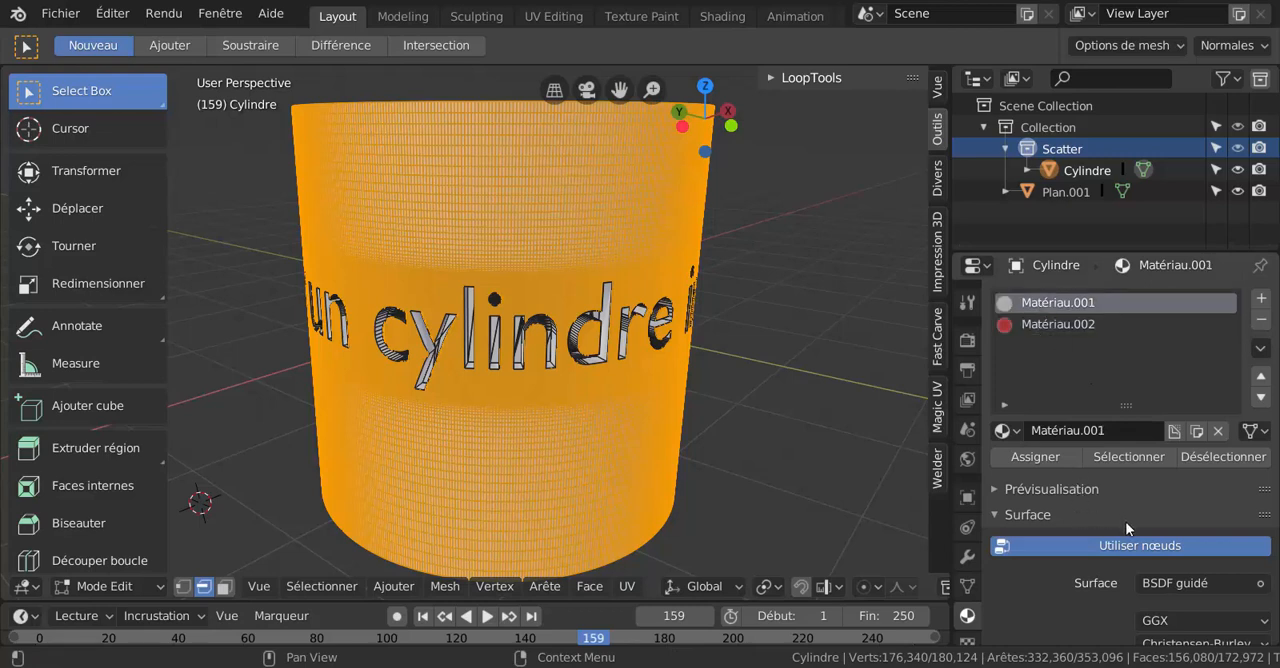
{"action": "scroll", "coordinate": [1125, 521], "scroll_direction": "down", "scroll_amount": 6}
{"action": "left_click", "coordinate": [1192, 416]}
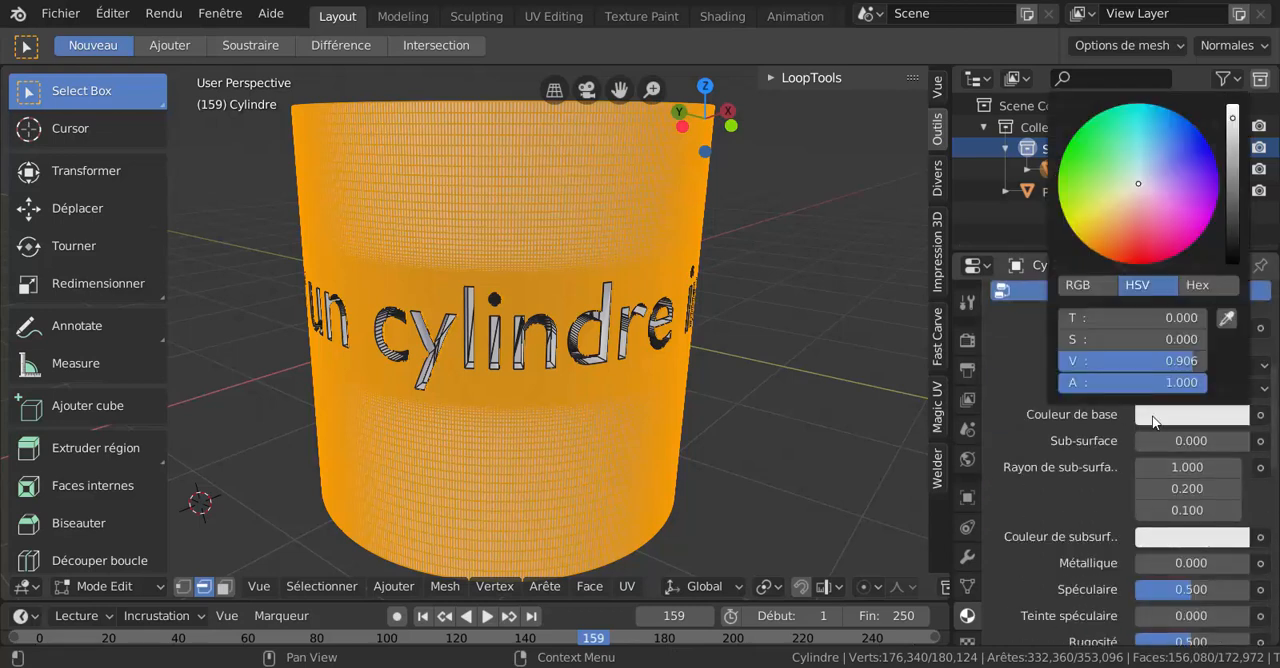
{"action": "left_click", "coordinate": [1131, 213]}
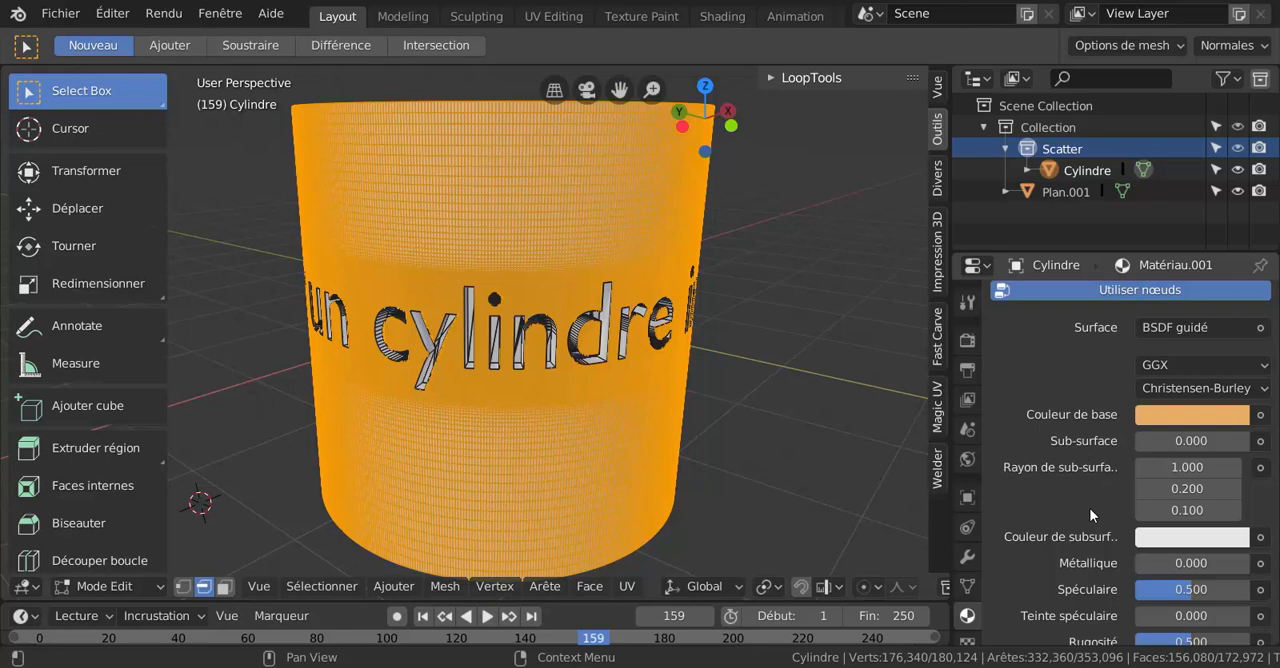
Set both Spéculaire and Rugosité of Matériau.001 to 0.000.
{"action": "scroll", "coordinate": [1090, 515], "scroll_direction": "down", "scroll_amount": 2}
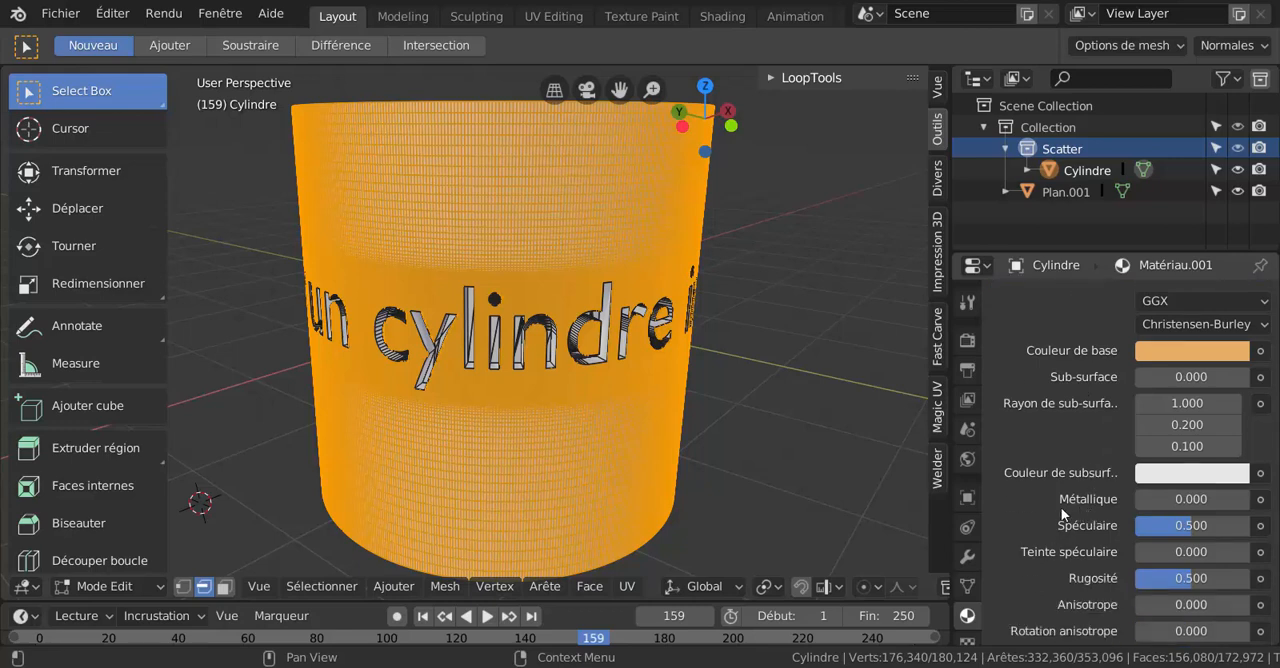
{"action": "left_click", "coordinate": [1182, 528]}
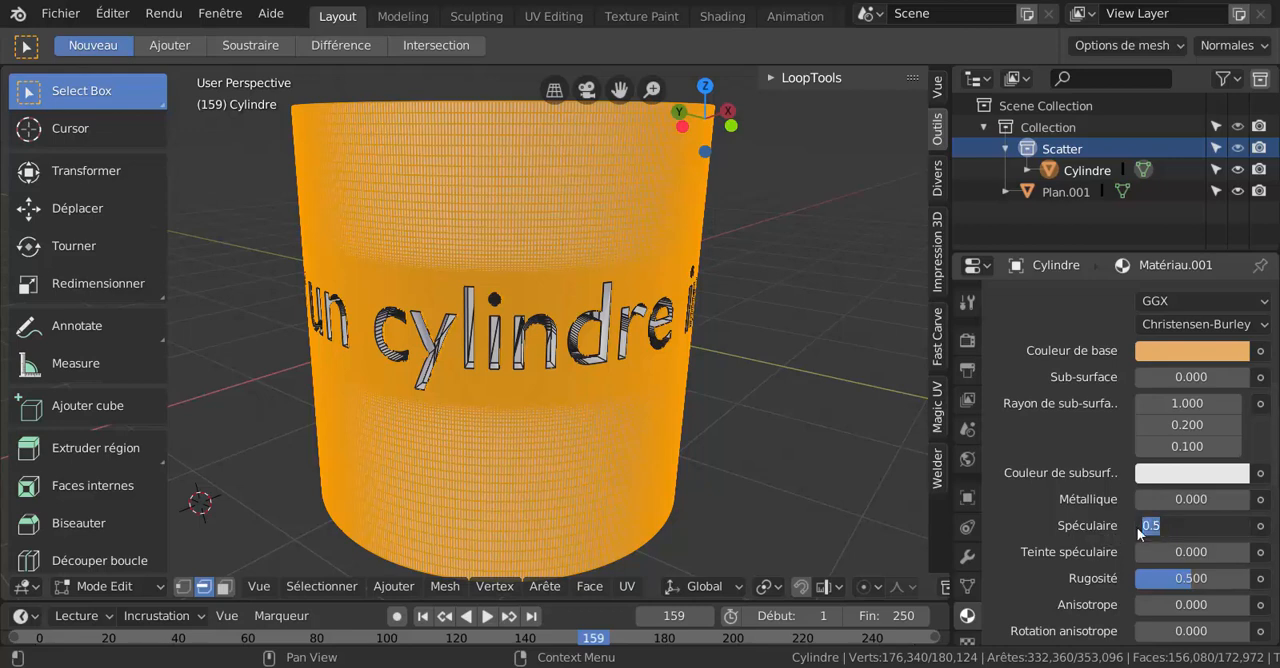
{"action": "type", "text": "0.485"}
{"action": "key", "text": "Return"}
{"action": "left_click_drag", "start_coordinate": [1190, 525], "coordinate": [1130, 525]}
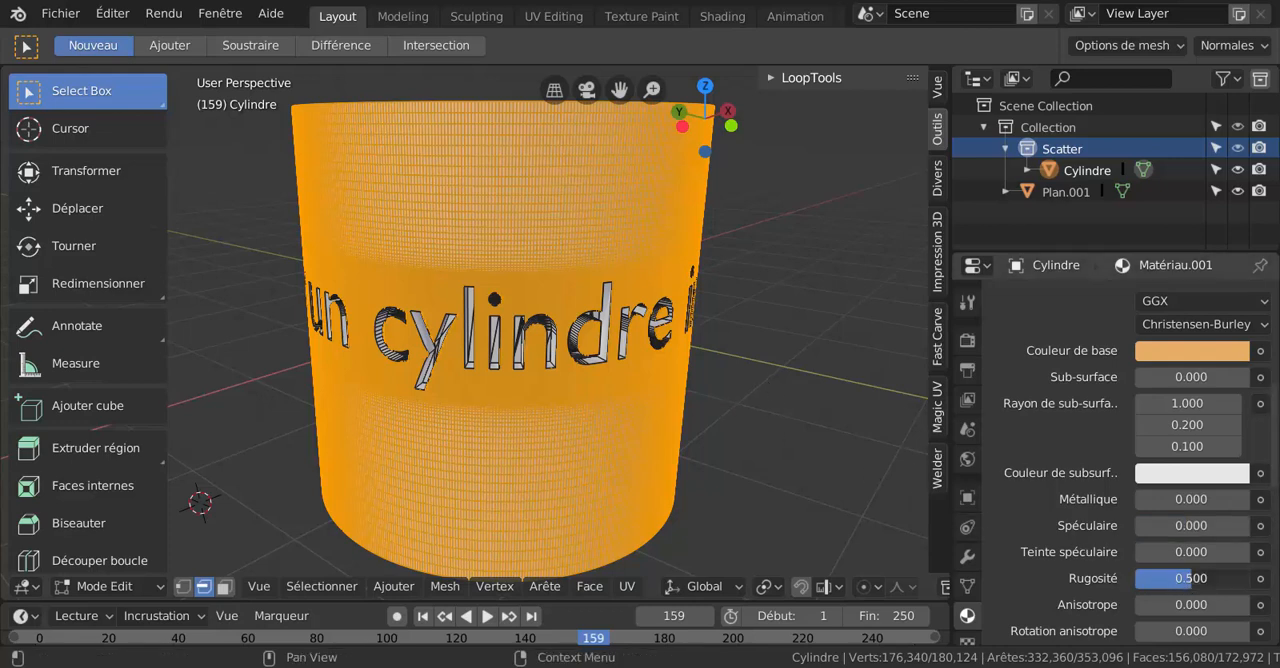
{"action": "left_click_drag", "start_coordinate": [1190, 578], "coordinate": [1130, 578]}
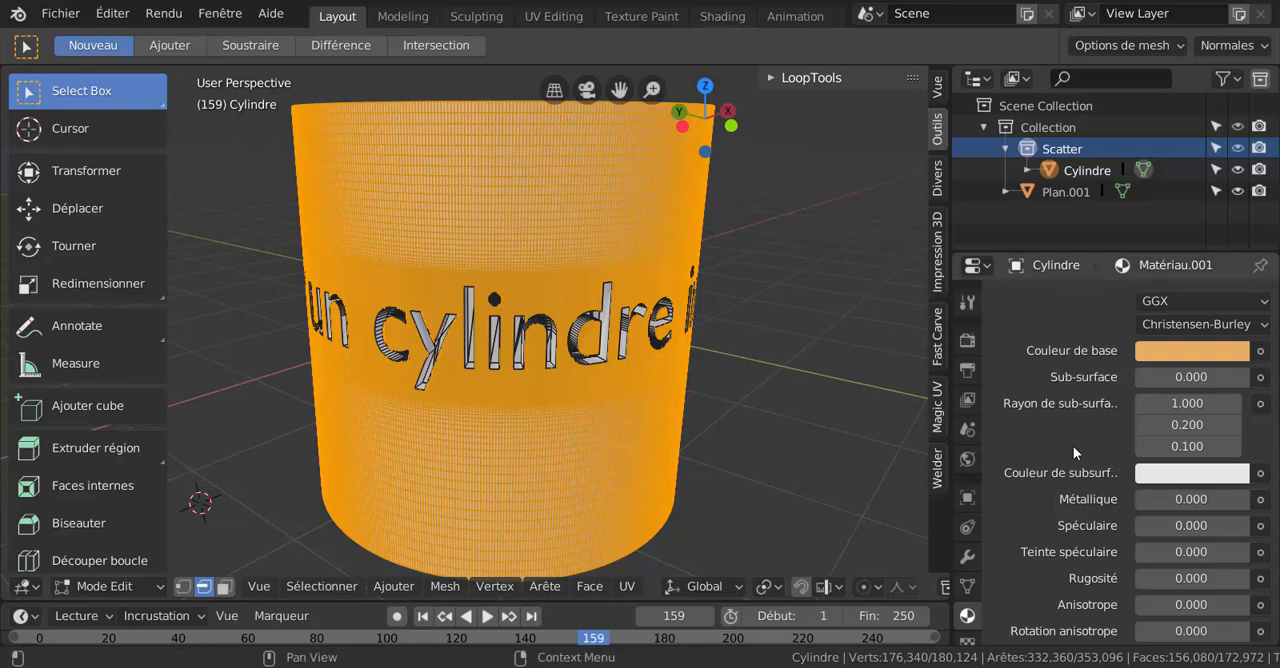
Raise the Métallique value of Matériau.001 to 1.000.
{"action": "scroll", "coordinate": [540, 205], "scroll_direction": "down", "scroll_amount": 2}
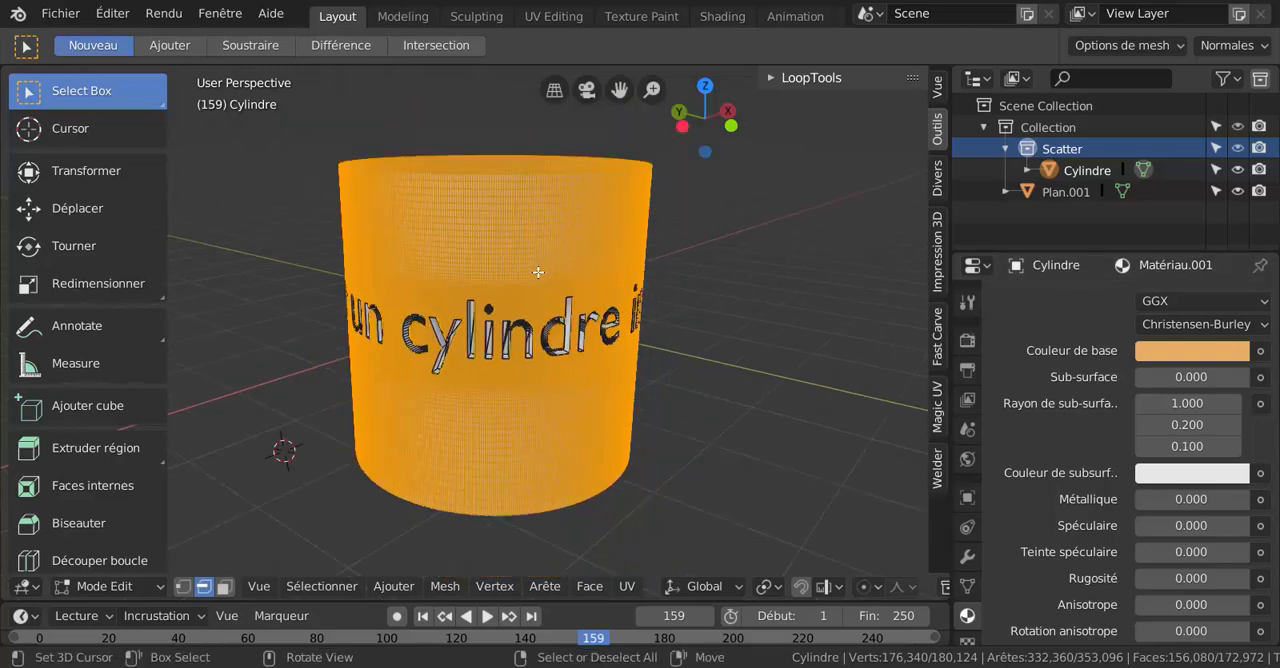
{"action": "scroll", "coordinate": [538, 270], "scroll_direction": "up", "scroll_amount": 2}
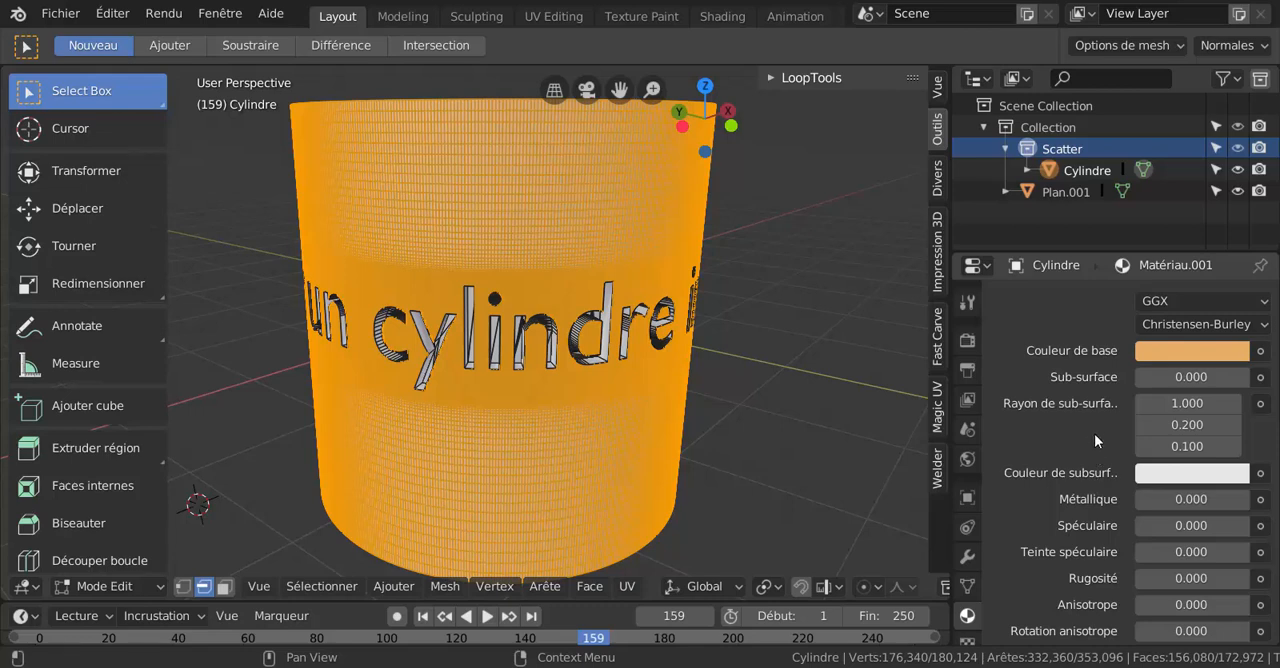
{"action": "scroll", "coordinate": [1097, 458], "scroll_direction": "down", "scroll_amount": 4}
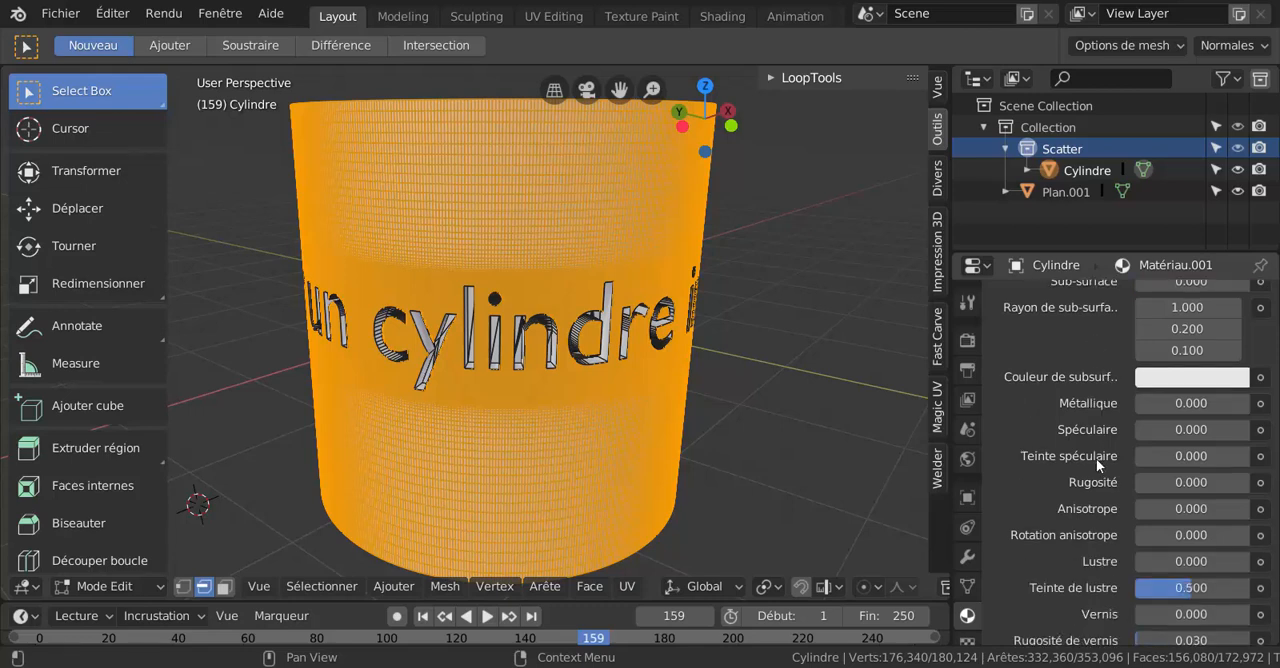
{"action": "scroll", "coordinate": [1096, 458], "scroll_direction": "up", "scroll_amount": 4}
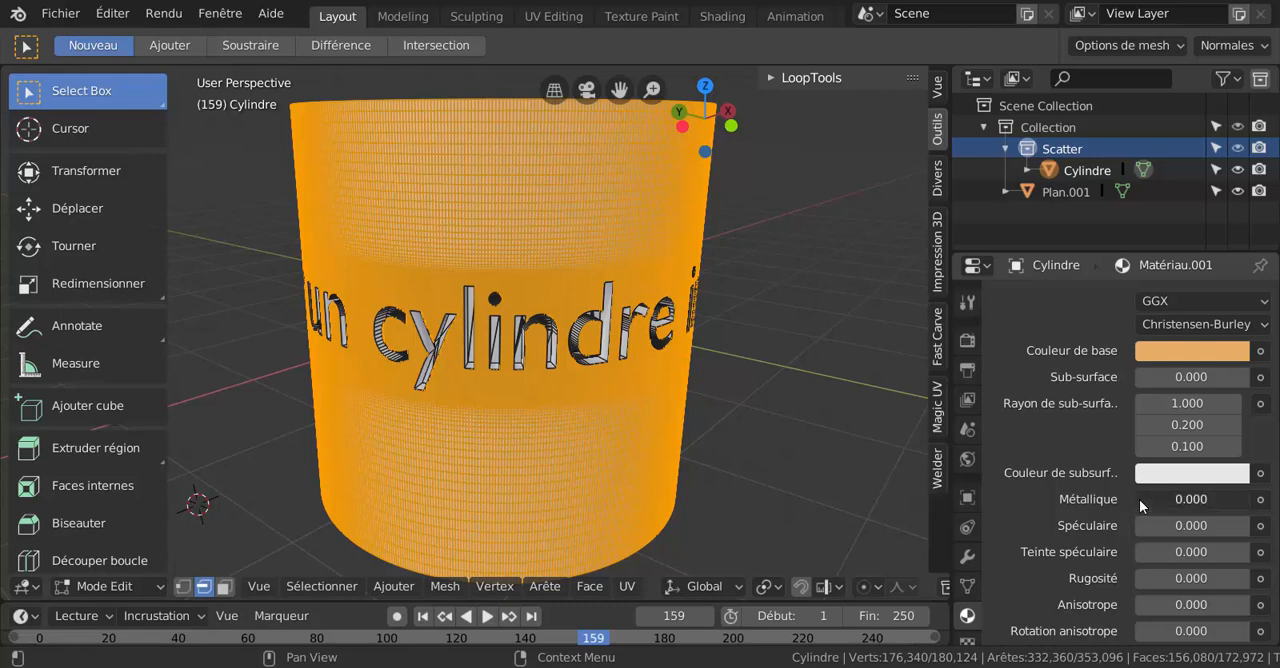
{"action": "left_click_drag", "start_coordinate": [1139, 499], "coordinate": [1256, 499]}
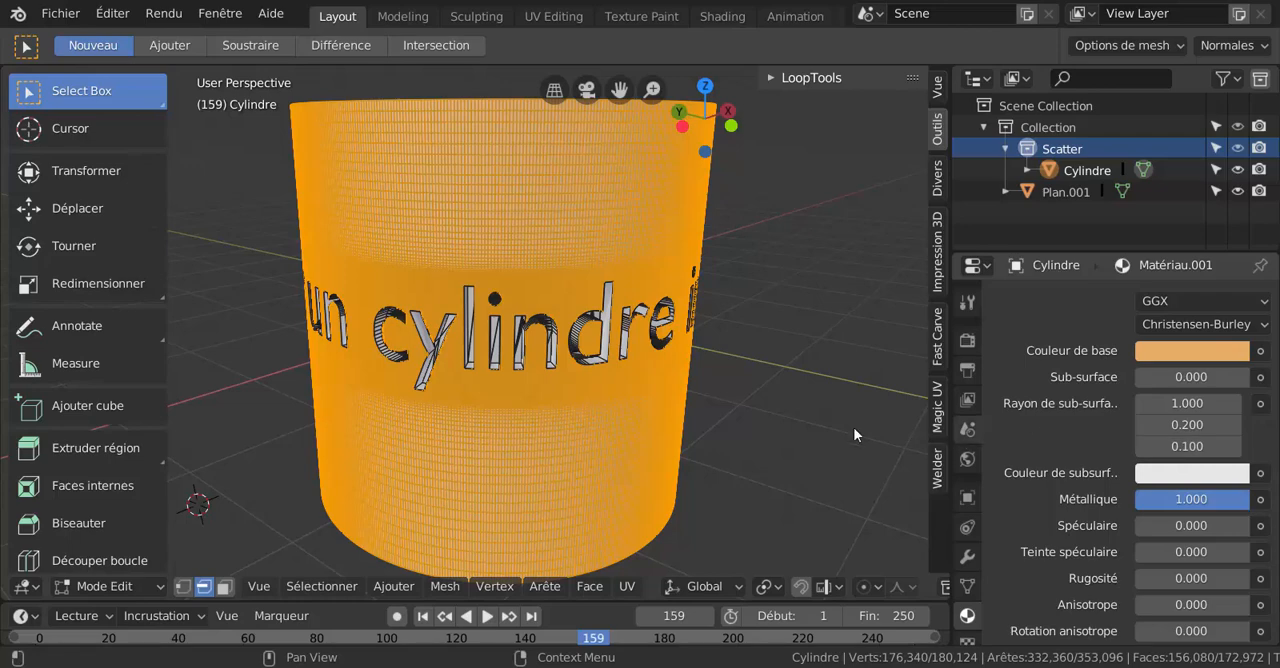
Display the viewport in rendered shading and return the cylinder to Mode Objet.
{"action": "scroll", "coordinate": [659, 410], "scroll_direction": "down", "scroll_amount": 3}
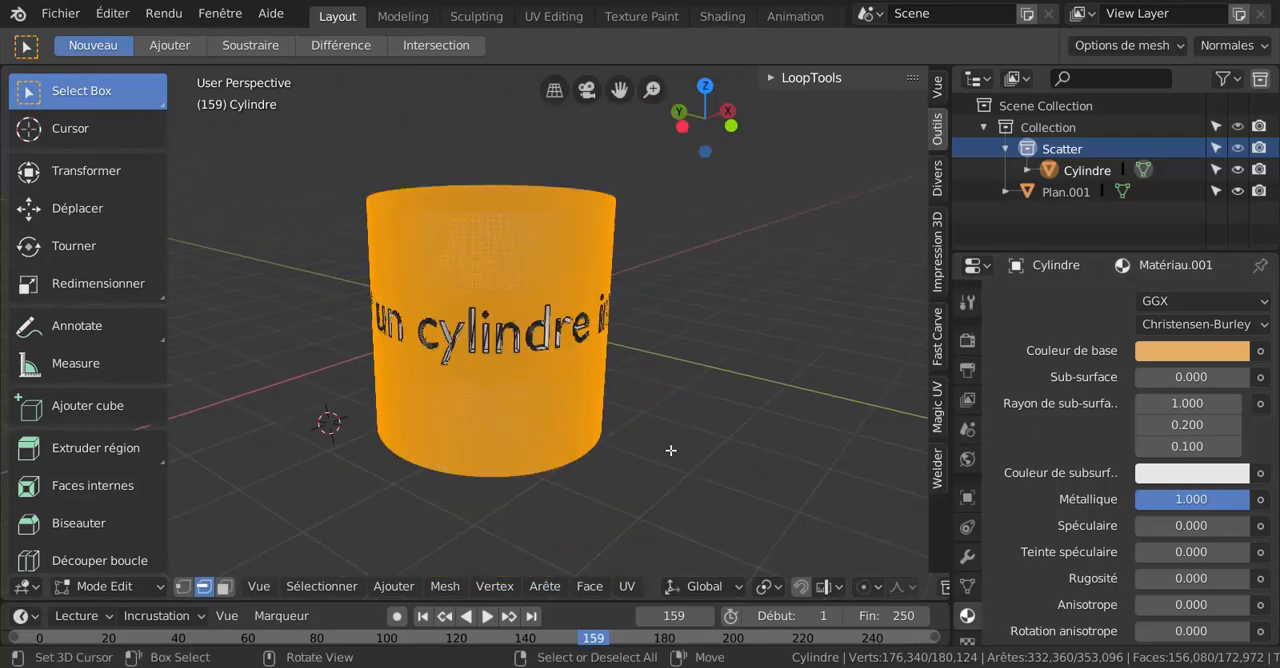
{"action": "scroll", "coordinate": [830, 584], "scroll_direction": "down", "scroll_amount": 5}
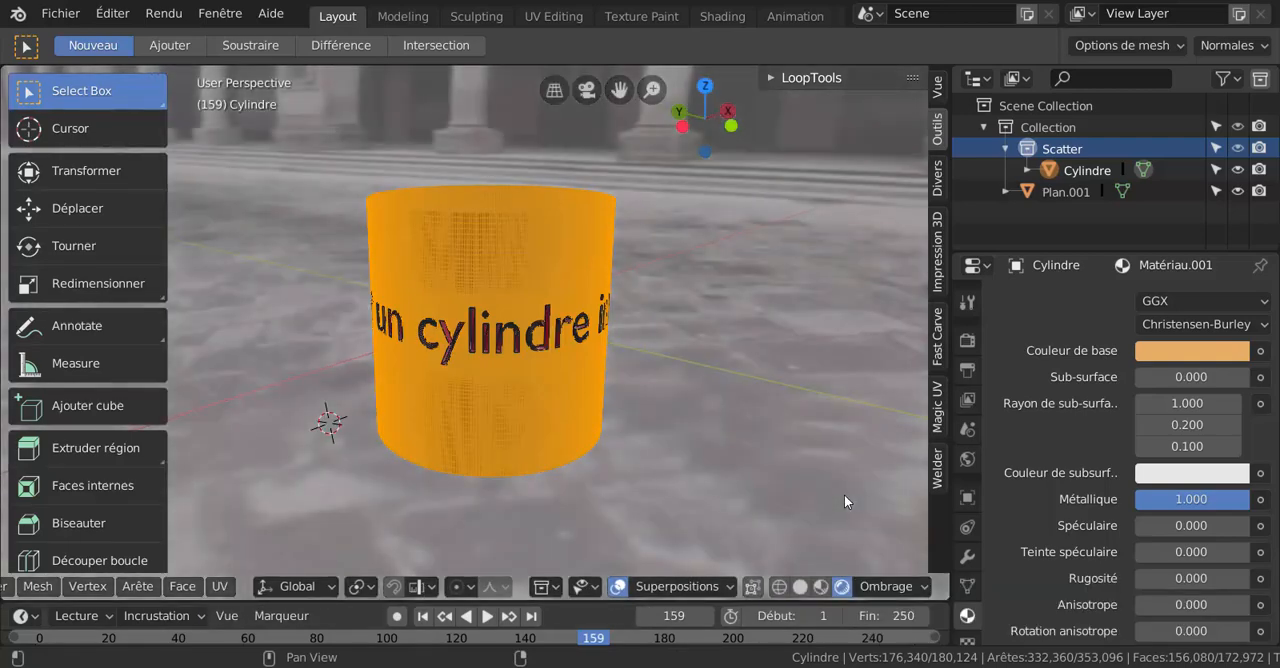
{"action": "key", "text": "ctrl+Tab"}
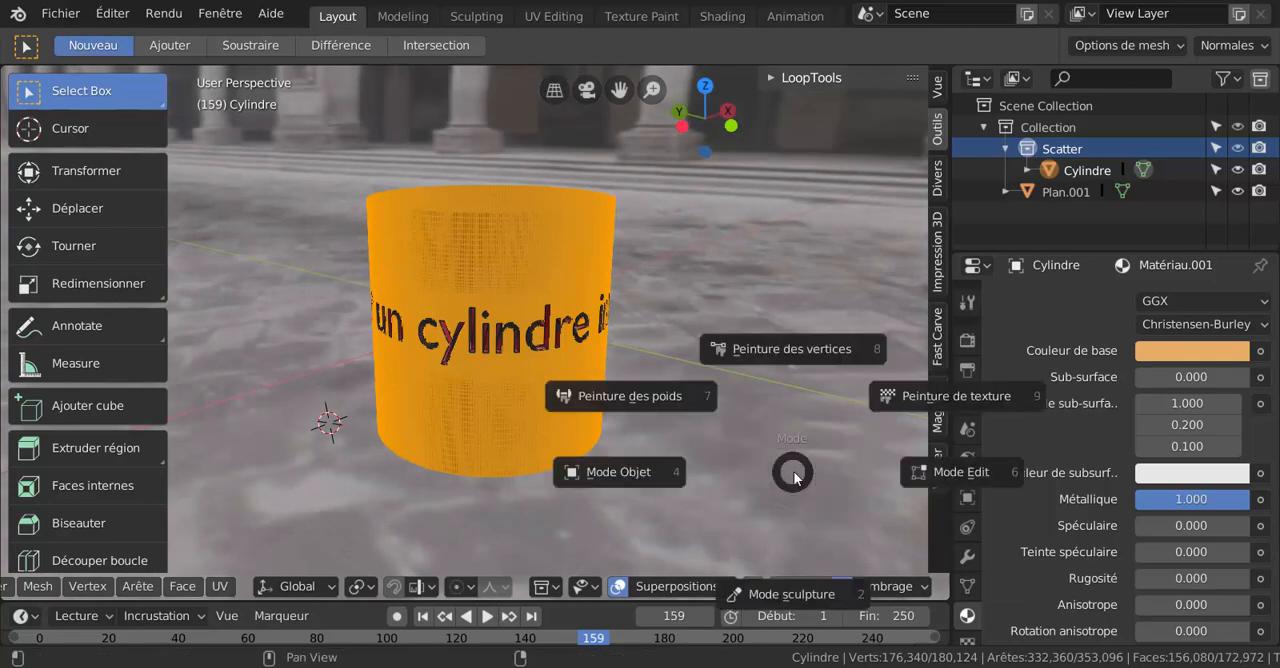
{"action": "left_click", "coordinate": [652, 482]}
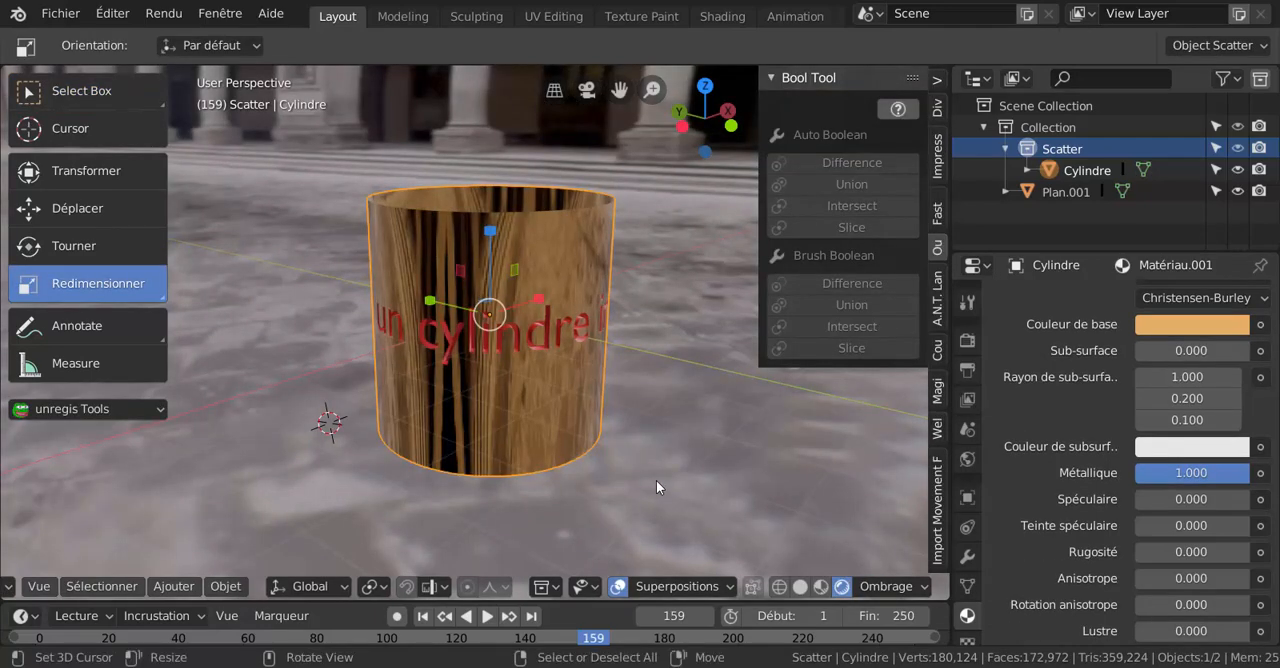
Examine the rendered cylinder and its lettering from other angles in perspective and orthographic projection, and look through its material settings.
{"action": "middle_click_drag", "start_coordinate": [653, 471], "coordinate": [700, 438]}
{"action": "scroll", "coordinate": [699, 438], "scroll_direction": "down", "scroll_amount": 4}
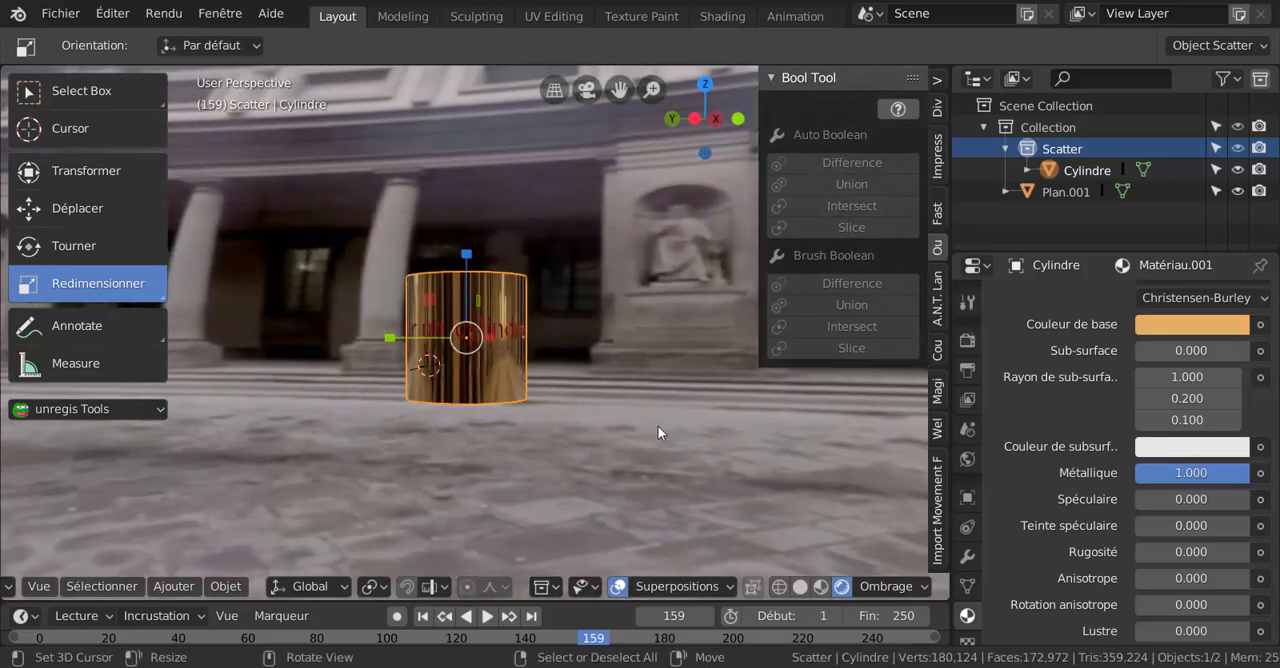
{"action": "scroll", "coordinate": [657, 425], "scroll_direction": "up", "scroll_amount": 3}
{"action": "key", "text": "KP_5"}
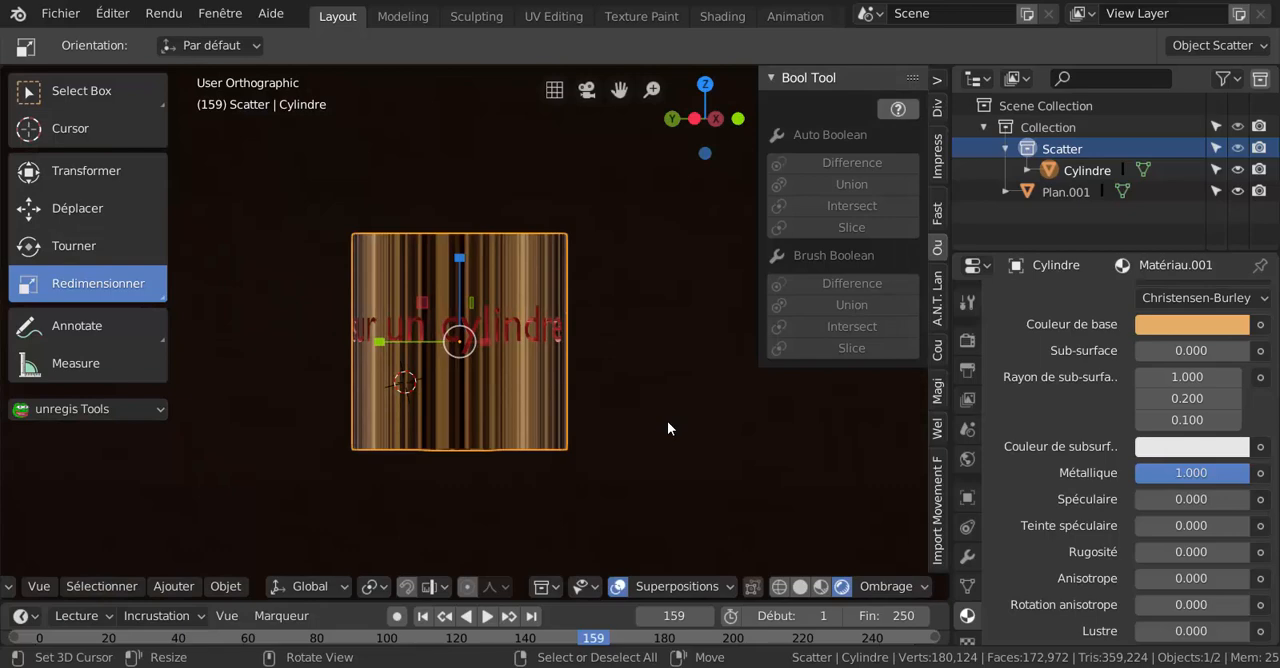
{"action": "key", "text": "KP_5"}
{"action": "scroll", "coordinate": [670, 421], "scroll_direction": "up", "scroll_amount": 3}
{"action": "scroll", "coordinate": [673, 427], "scroll_direction": "down", "scroll_amount": 3}
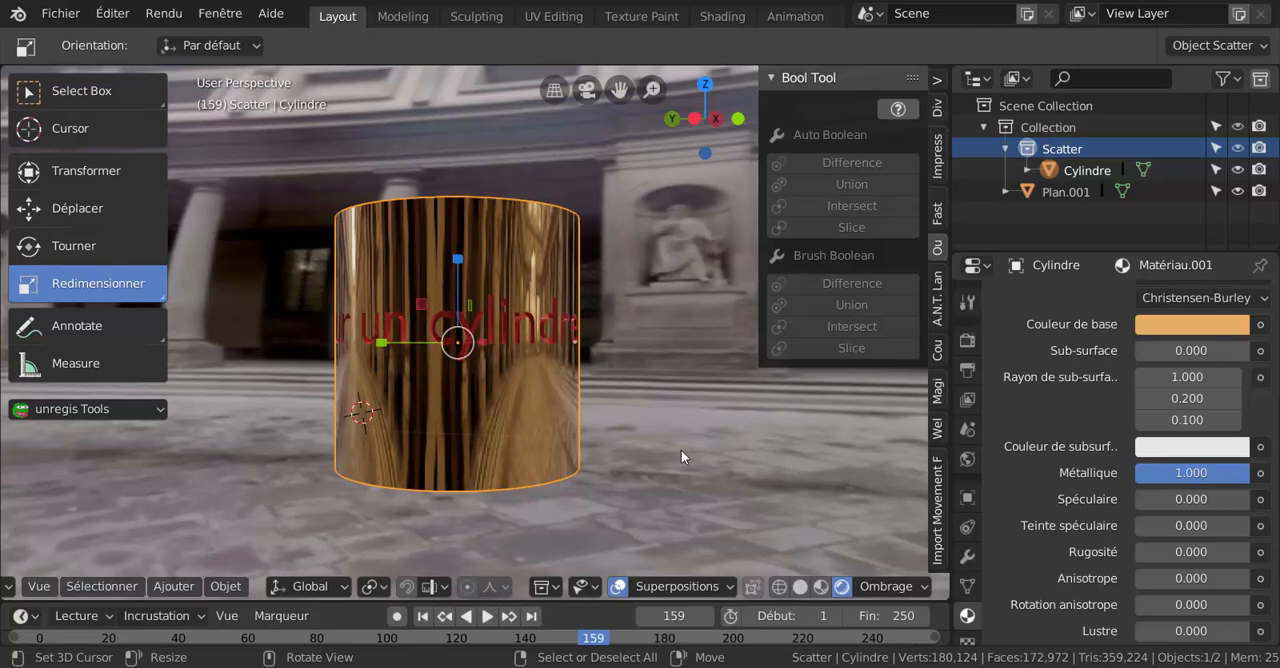
{"action": "scroll", "coordinate": [682, 453], "scroll_direction": "down", "scroll_amount": 3}
{"action": "scroll", "coordinate": [682, 453], "scroll_direction": "up", "scroll_amount": 3}
{"action": "scroll", "coordinate": [1001, 482], "scroll_direction": "down", "scroll_amount": 4}
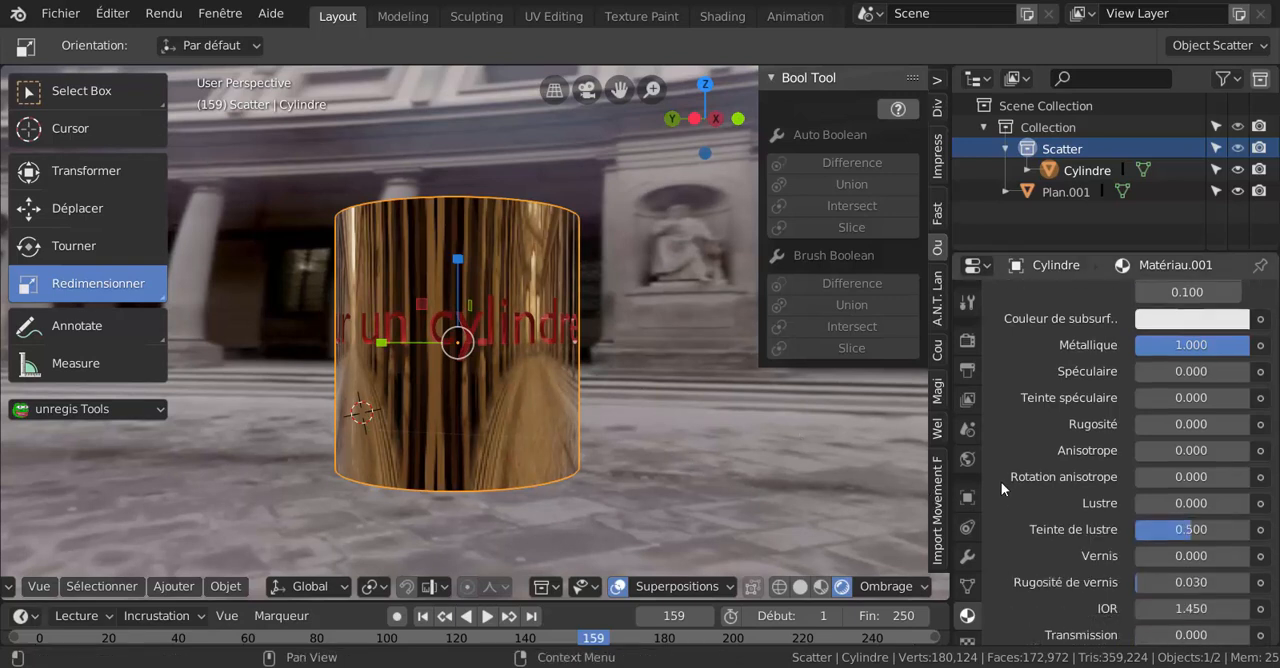
{"action": "scroll", "coordinate": [1001, 482], "scroll_direction": "up", "scroll_amount": 5}
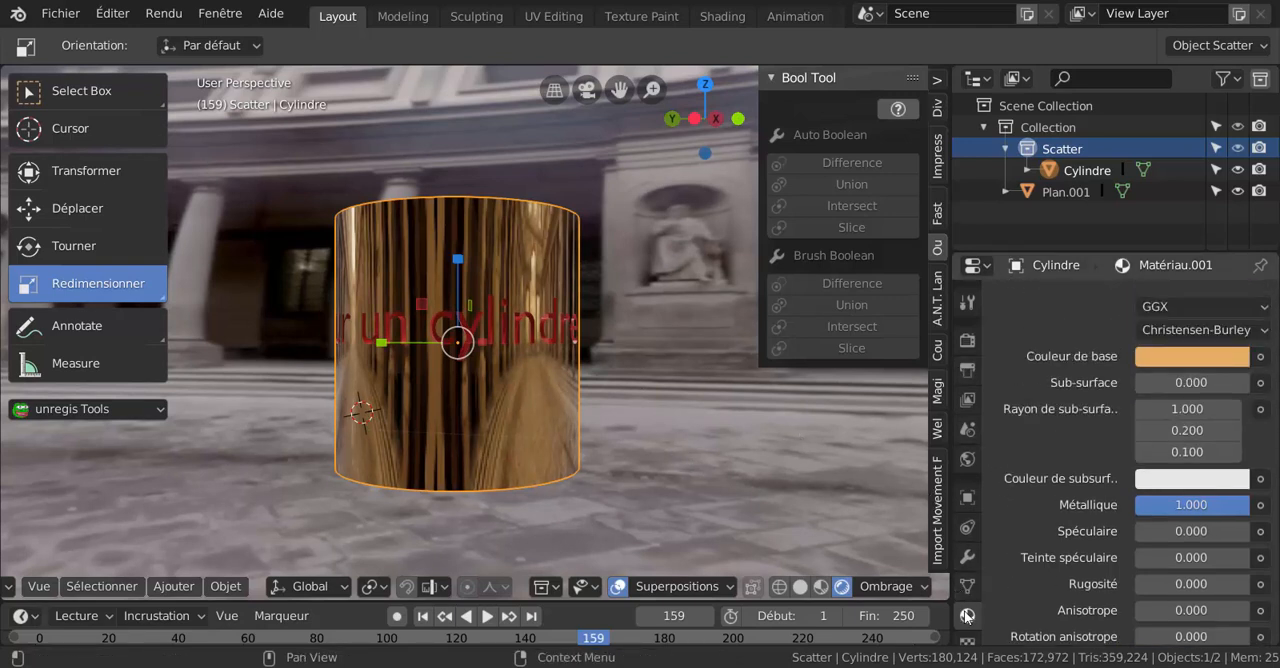
Drive the World background's Force with the light path's Profondeur de rayon output to hide the HDR image behind the cylinder.
{"action": "left_click", "coordinate": [968, 460]}
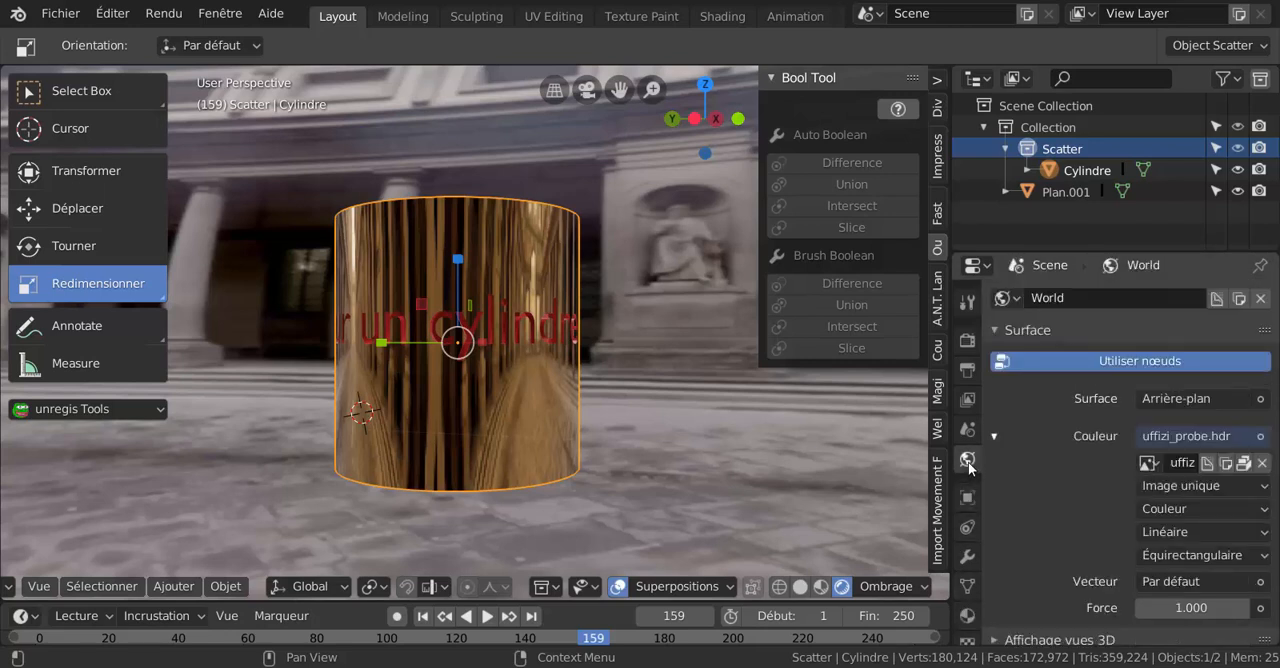
{"action": "scroll", "coordinate": [1064, 480], "scroll_direction": "down", "scroll_amount": 1}
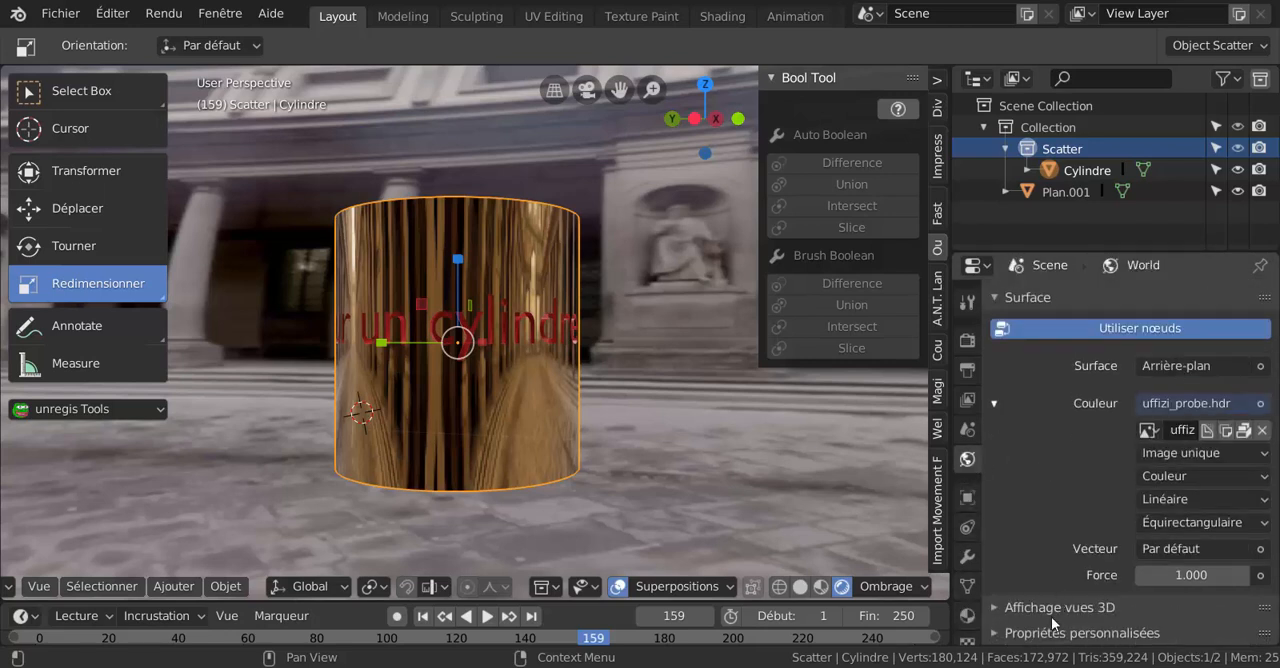
{"action": "left_click", "coordinate": [996, 613]}
{"action": "scroll", "coordinate": [997, 606], "scroll_direction": "down", "scroll_amount": 1}
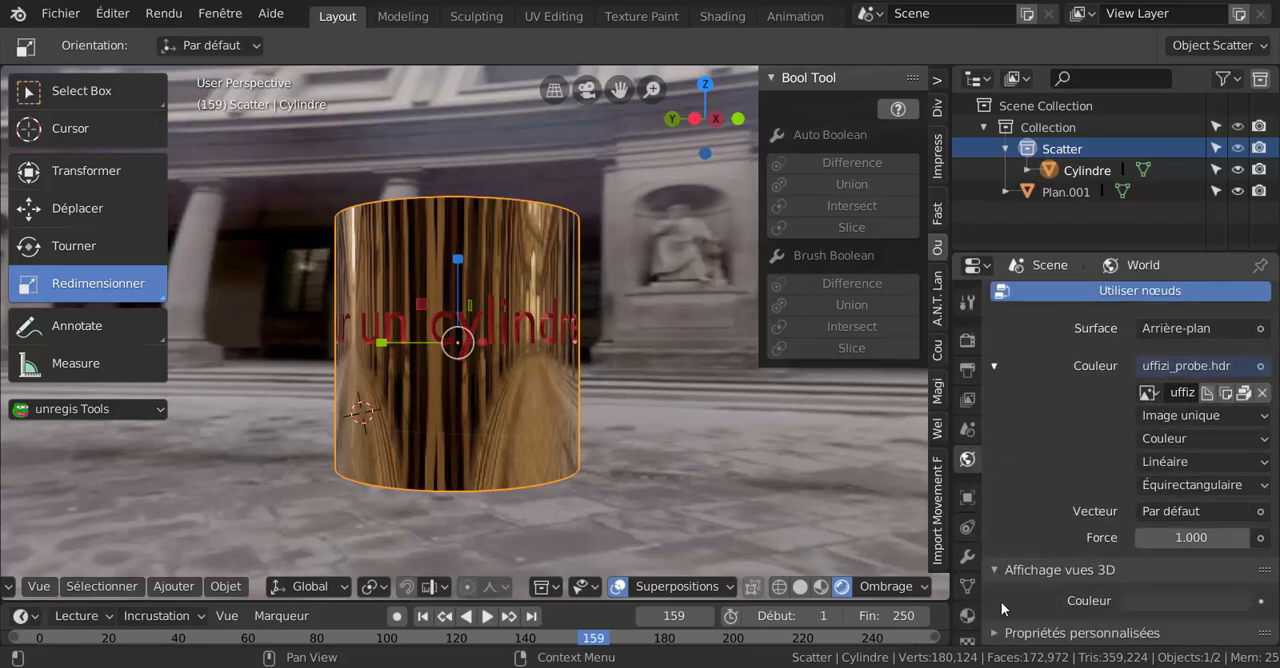
{"action": "left_click", "coordinate": [1260, 511]}
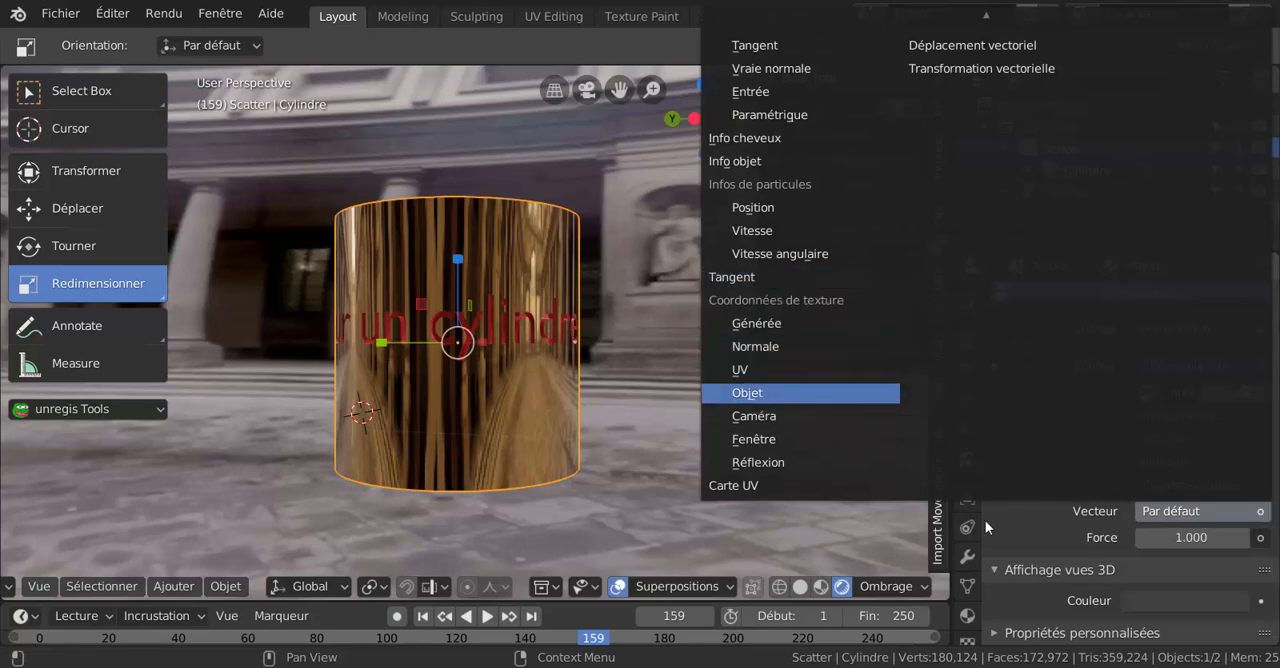
{"action": "left_click", "coordinate": [1260, 537]}
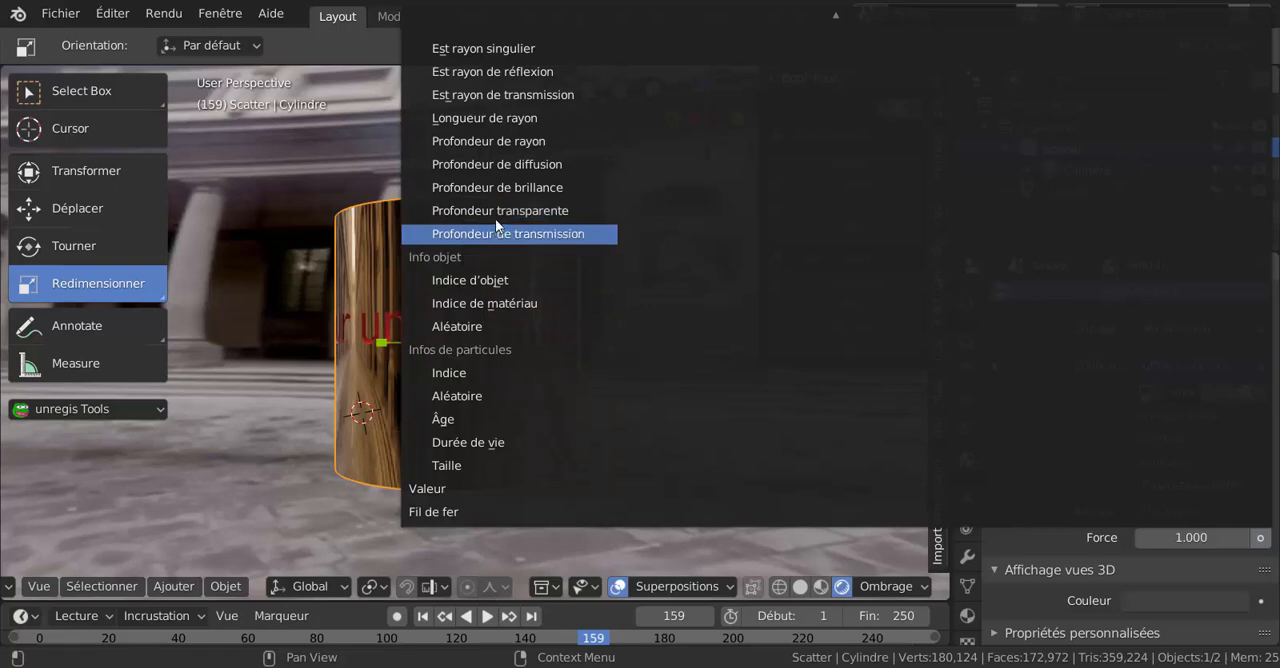
{"action": "left_click", "coordinate": [498, 141]}
{"action": "left_click", "coordinate": [675, 341]}
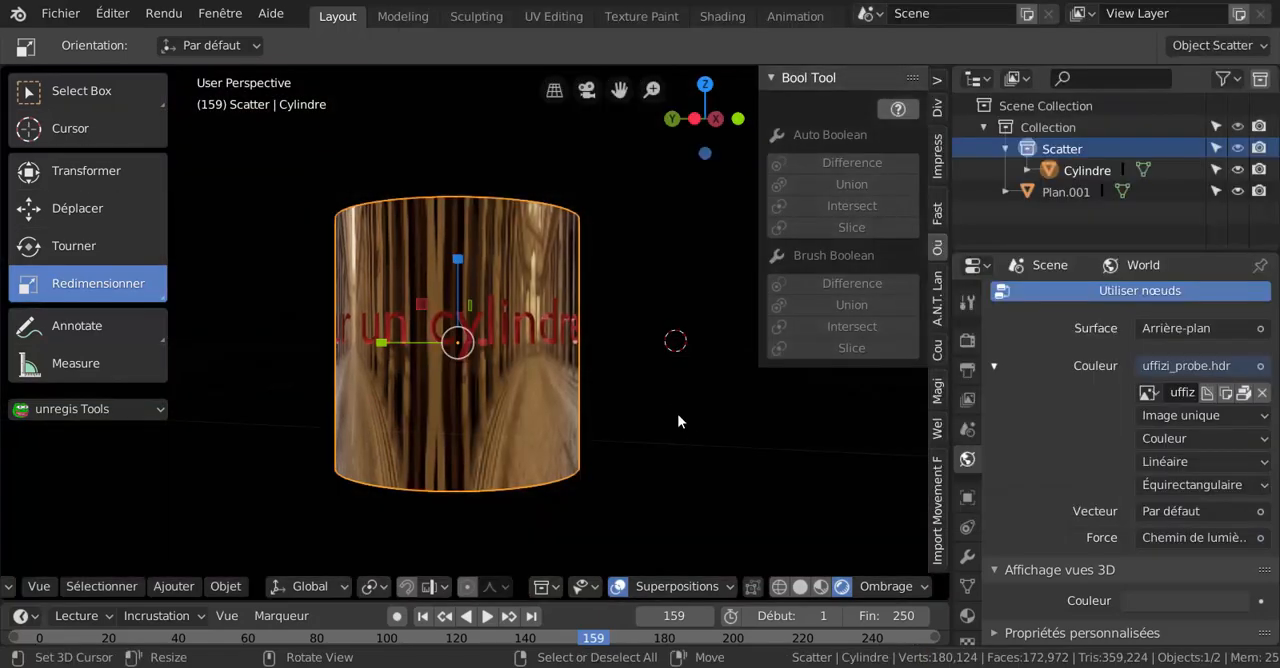
{"action": "middle_click_drag", "start_coordinate": [617, 428], "coordinate": [569, 446]}
{"action": "scroll", "coordinate": [567, 443], "scroll_direction": "down", "scroll_amount": 3}
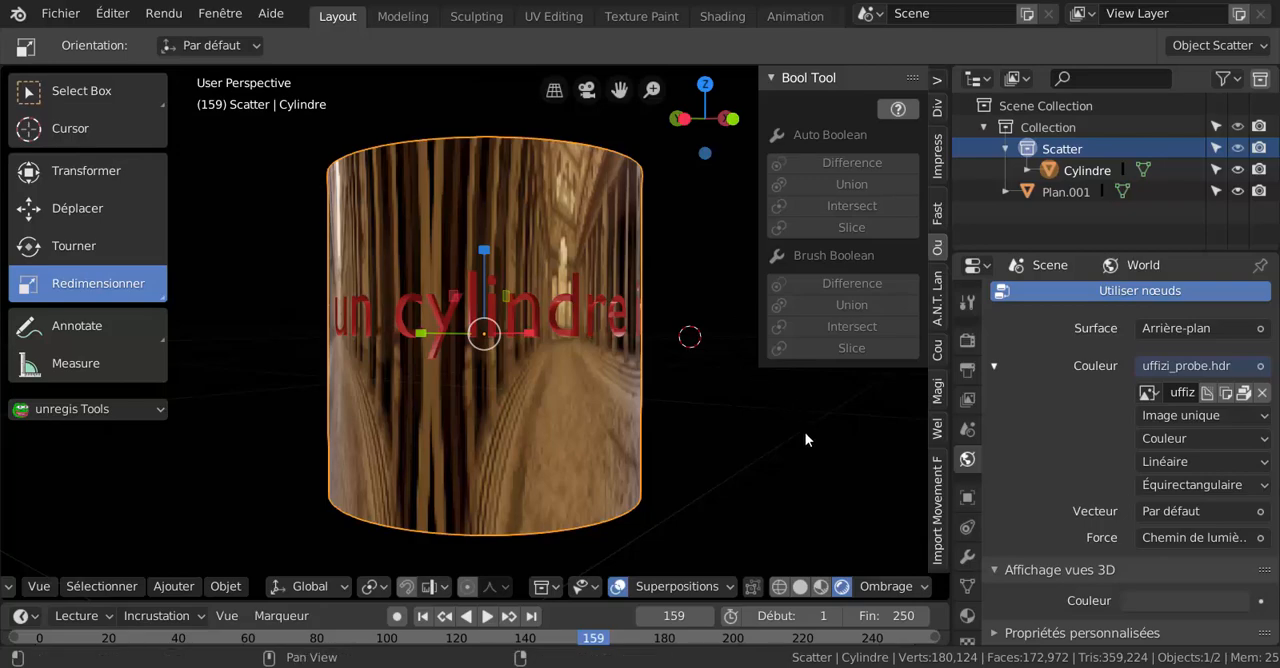
Undo the material assignments and the Boolean, going back to the plain cylinder with the separate protruding text ring.
{"action": "key", "text": "n"}
{"action": "middle_click_drag", "start_coordinate": [757, 412], "coordinate": [734, 338]}
{"action": "scroll", "coordinate": [734, 330], "scroll_direction": "down", "scroll_amount": 2}
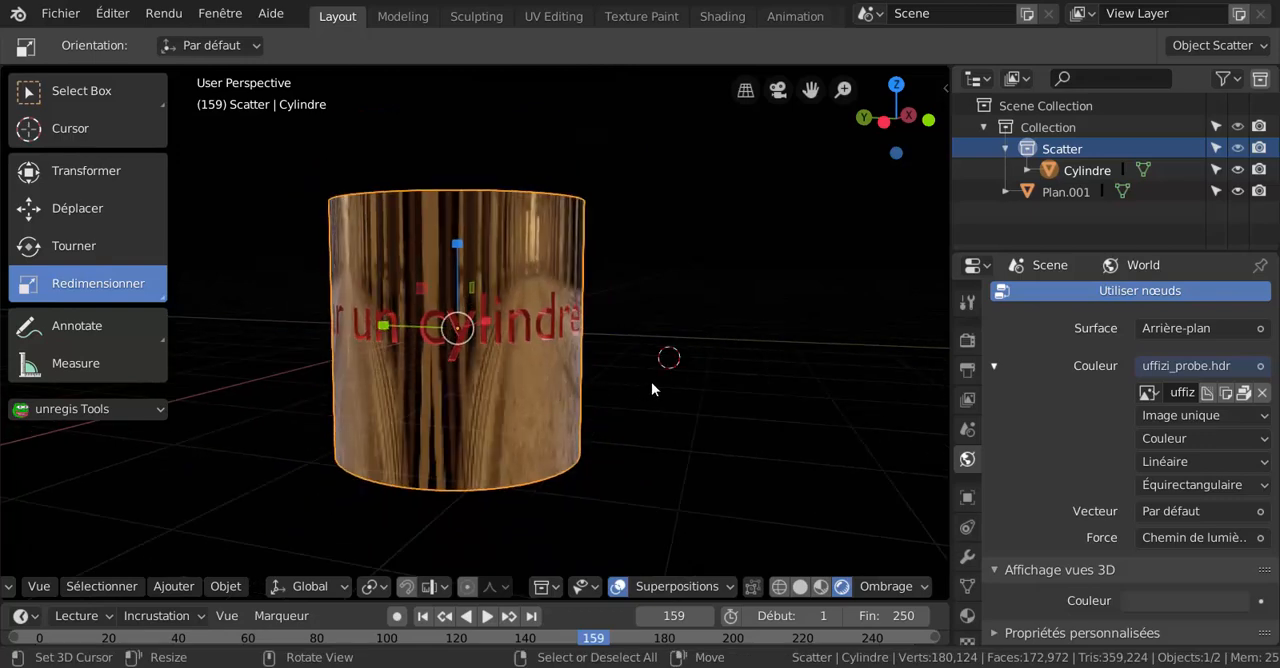
{"action": "middle_click_drag", "start_coordinate": [828, 351], "coordinate": [890, 371], "text": "shift"}
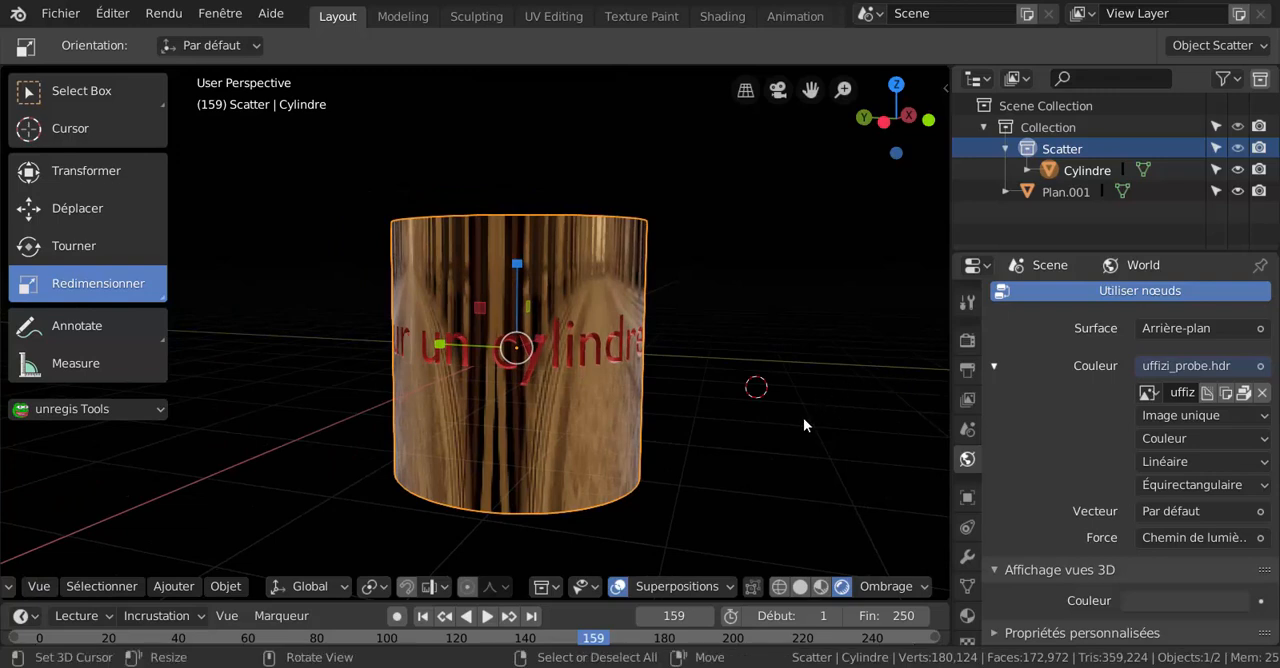
{"action": "key", "text": "ctrl"}
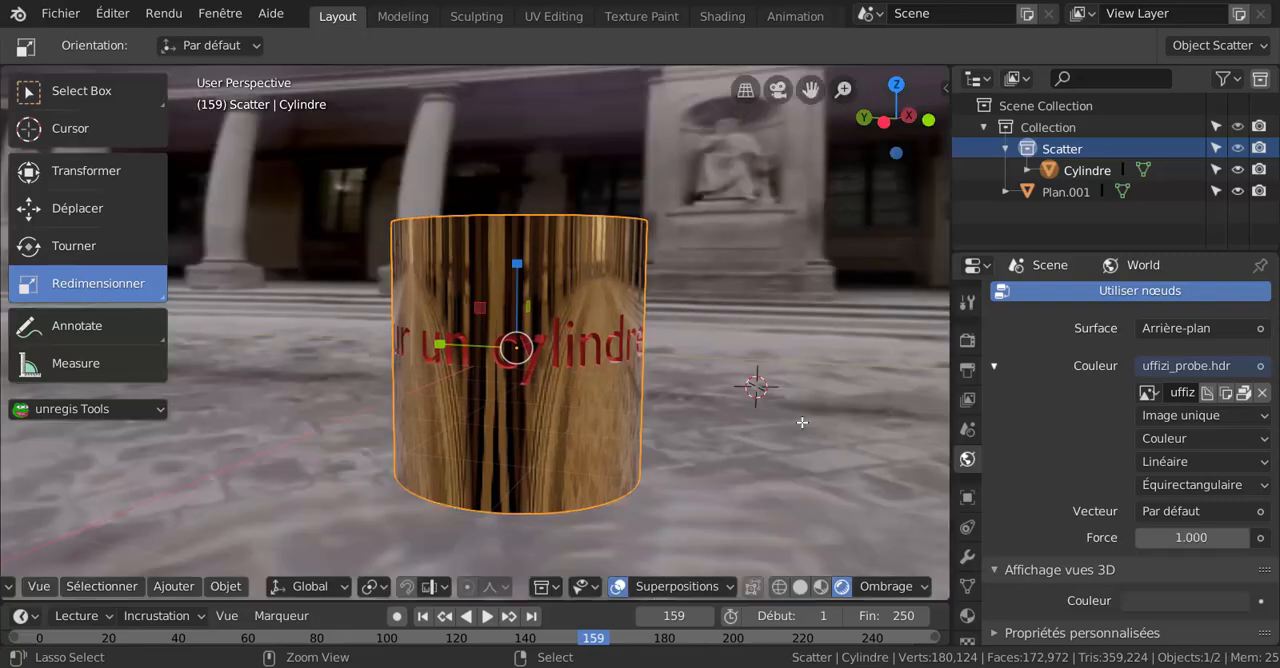
{"action": "key", "text": "Tab"}
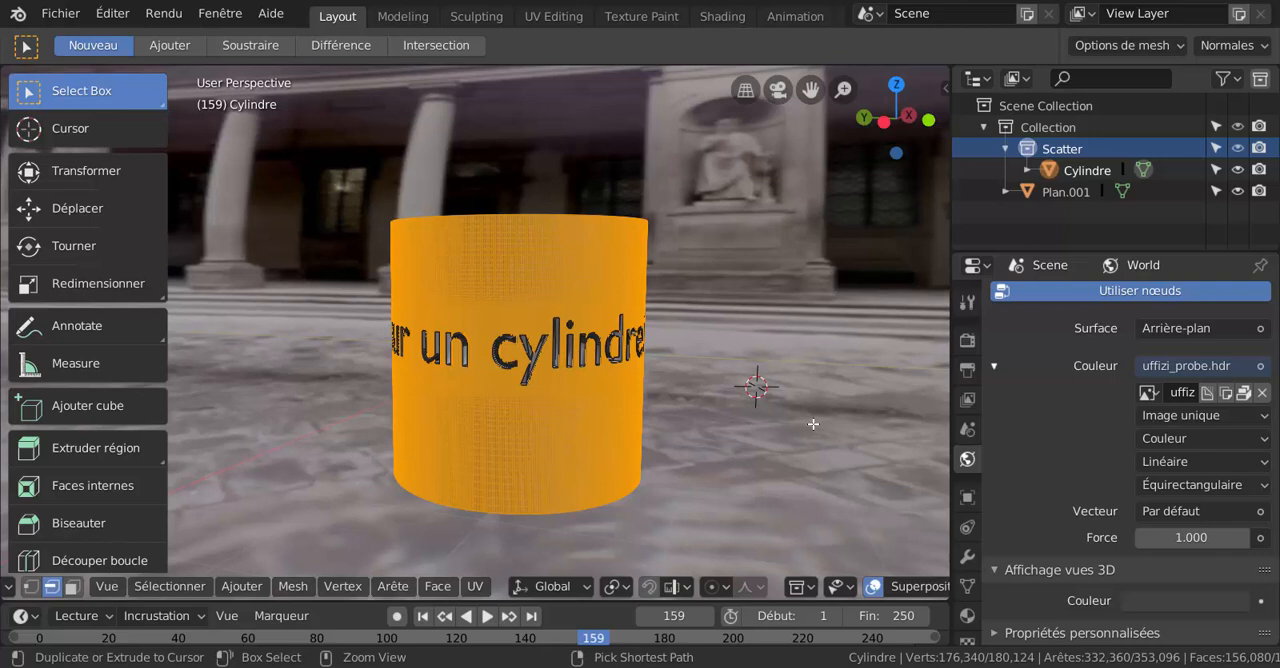
{"action": "key", "text": "ctrl+i"}
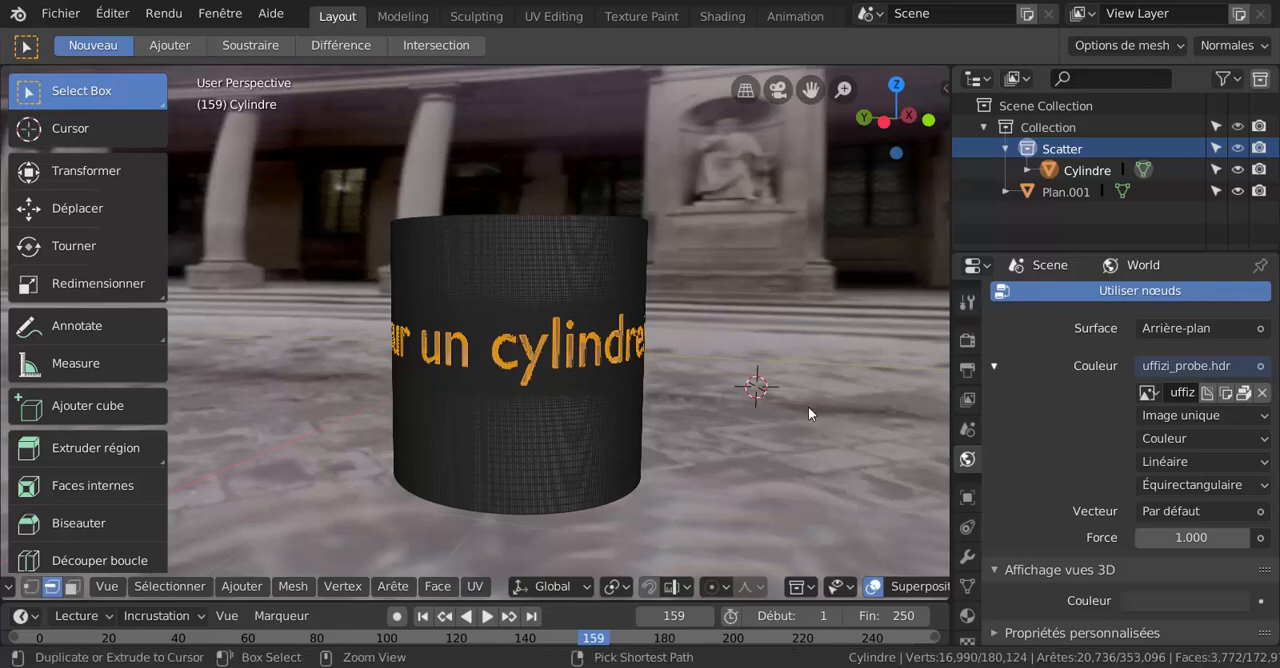
{"action": "key", "text": "ctrl+z"}
{"action": "key", "text": "ctrl+z"}
{"action": "middle_click_drag", "start_coordinate": [788, 429], "coordinate": [853, 371]}
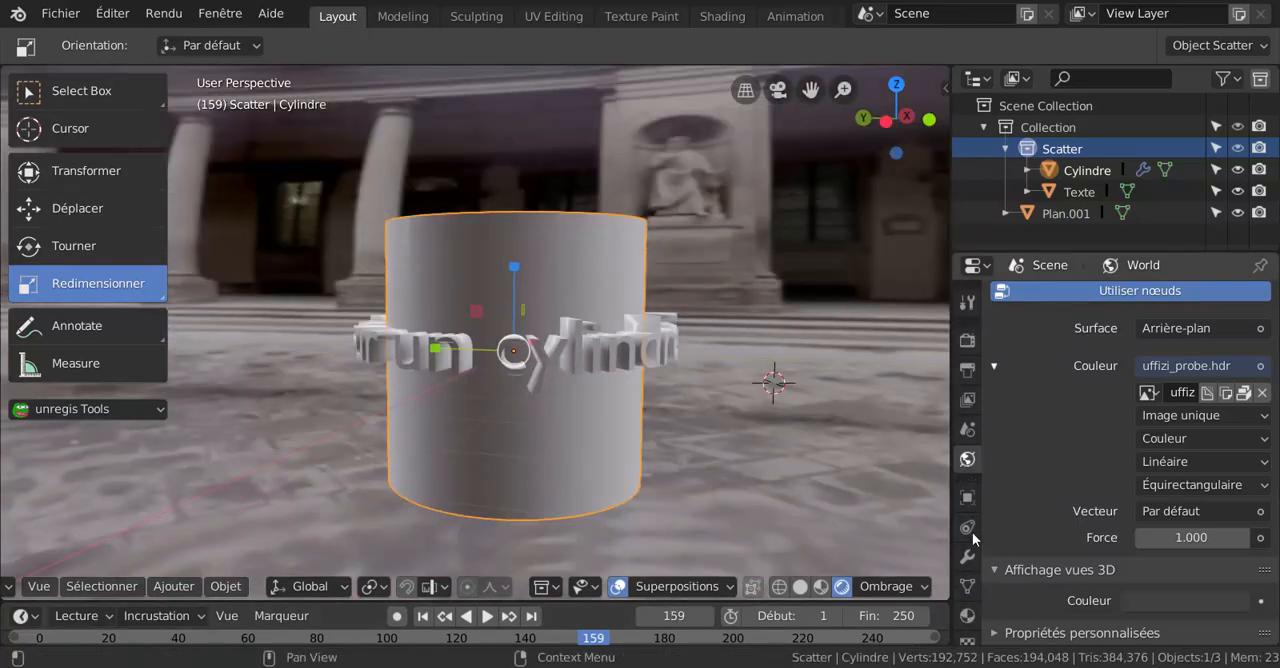
Look through the World, render and material settings, including Éclairage indirect, and compare the model in LookDev and solid shading.
{"action": "left_click", "coordinate": [1260, 538]}
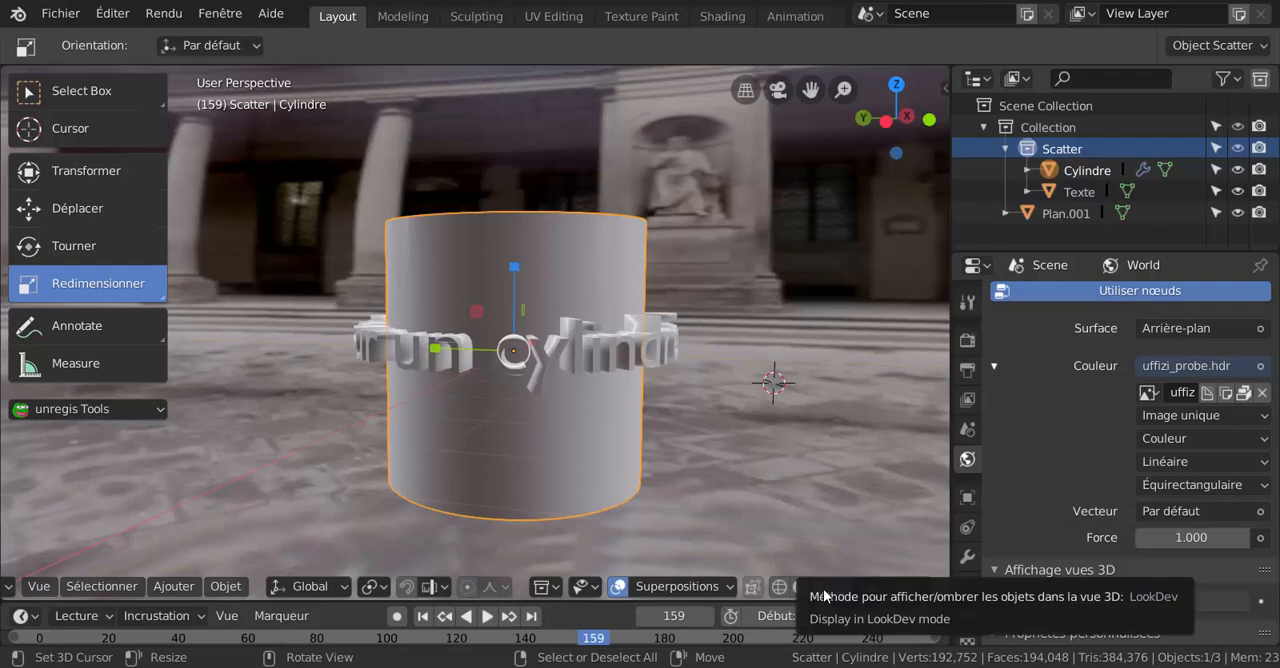
{"action": "left_click", "coordinate": [821, 588]}
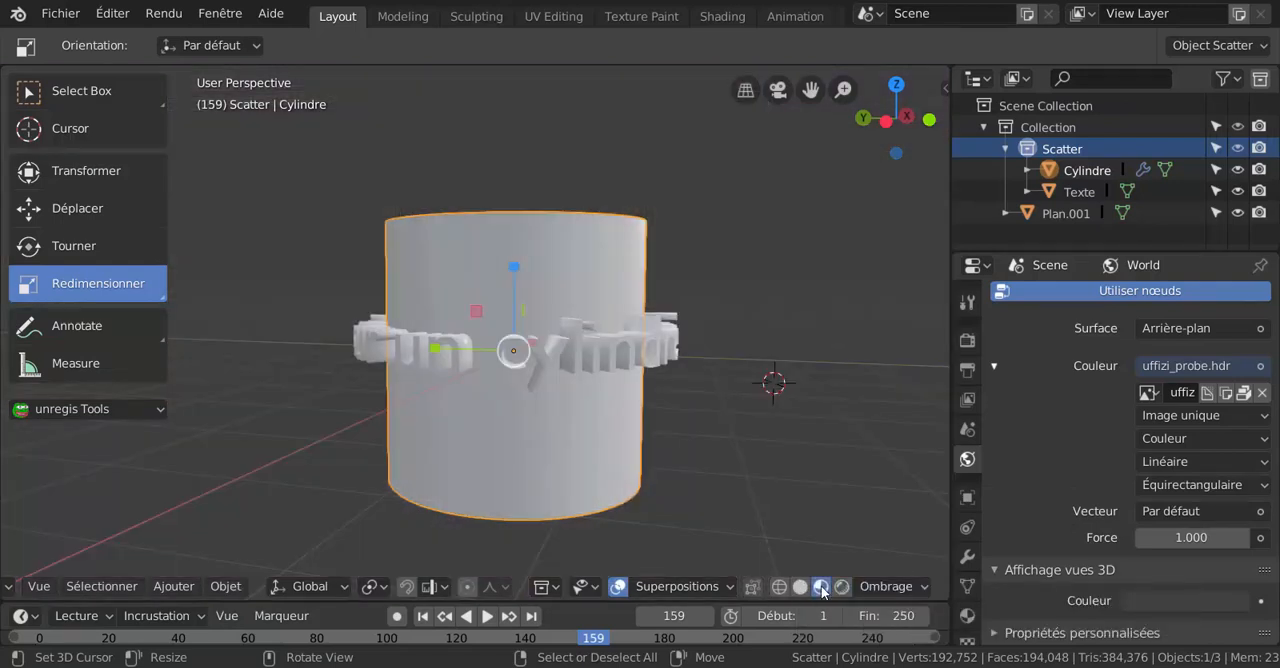
{"action": "scroll", "coordinate": [1055, 514], "scroll_direction": "up", "scroll_amount": 2}
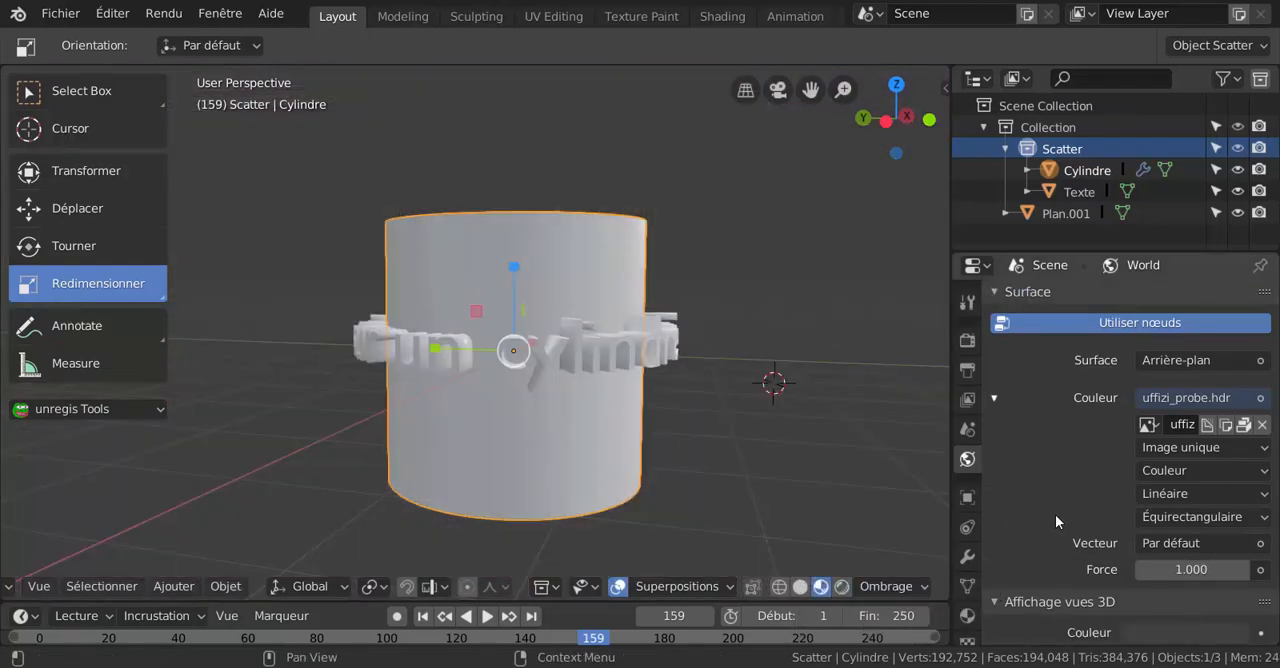
{"action": "scroll", "coordinate": [1055, 514], "scroll_direction": "down", "scroll_amount": 2}
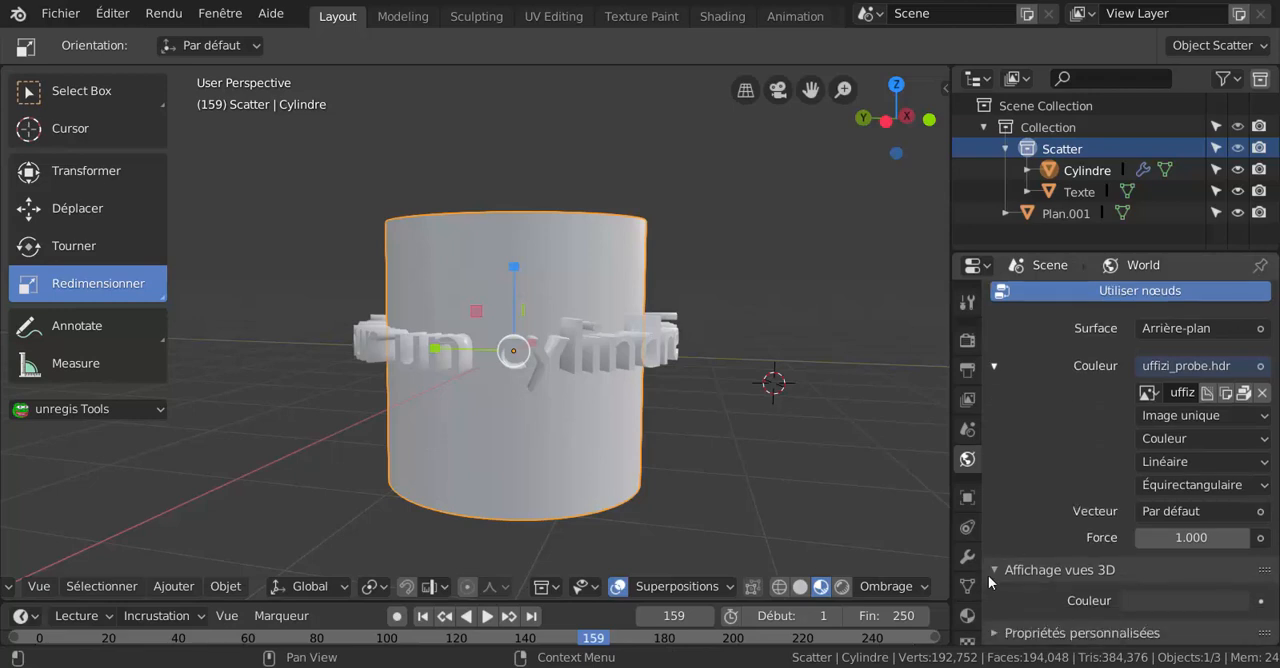
{"action": "left_click", "coordinate": [800, 586]}
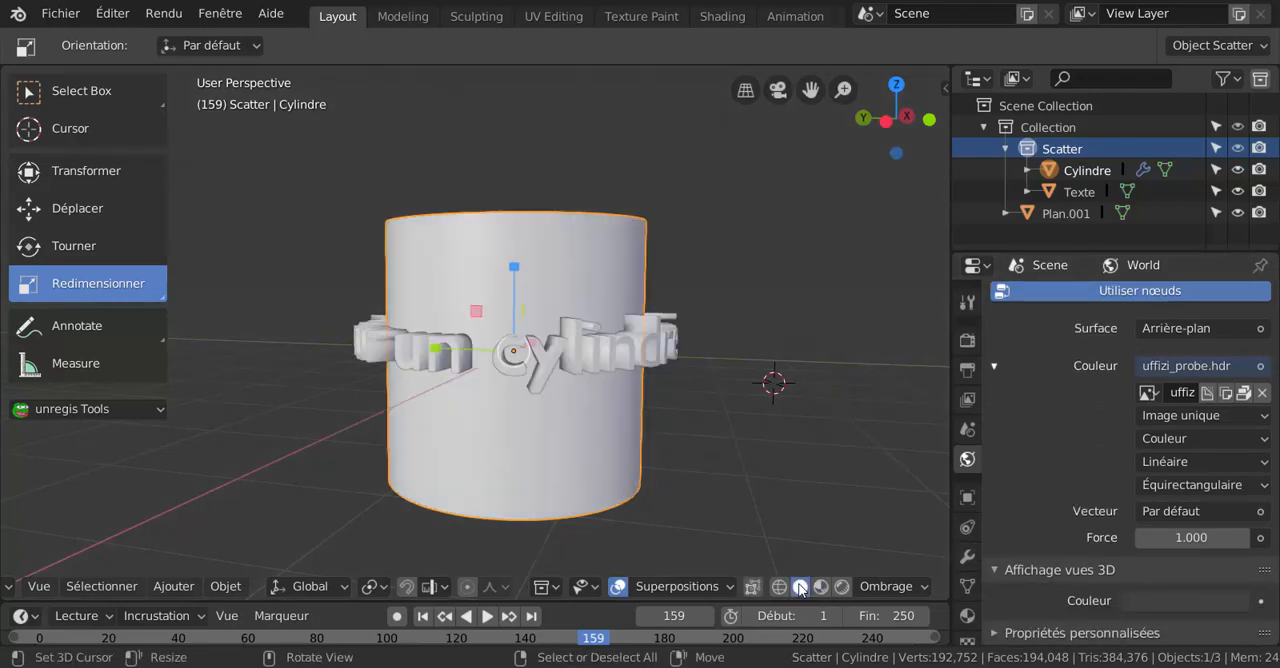
{"action": "scroll", "coordinate": [1063, 501], "scroll_direction": "up", "scroll_amount": 2}
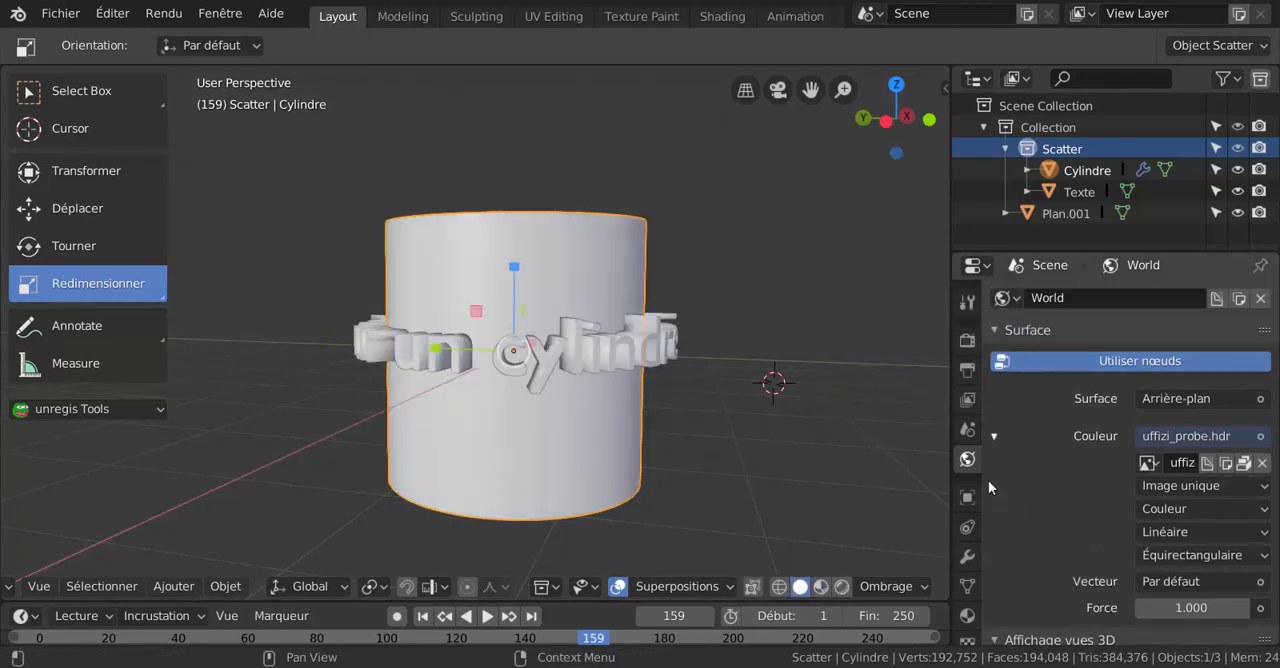
{"action": "scroll", "coordinate": [1058, 482], "scroll_direction": "down", "scroll_amount": 2}
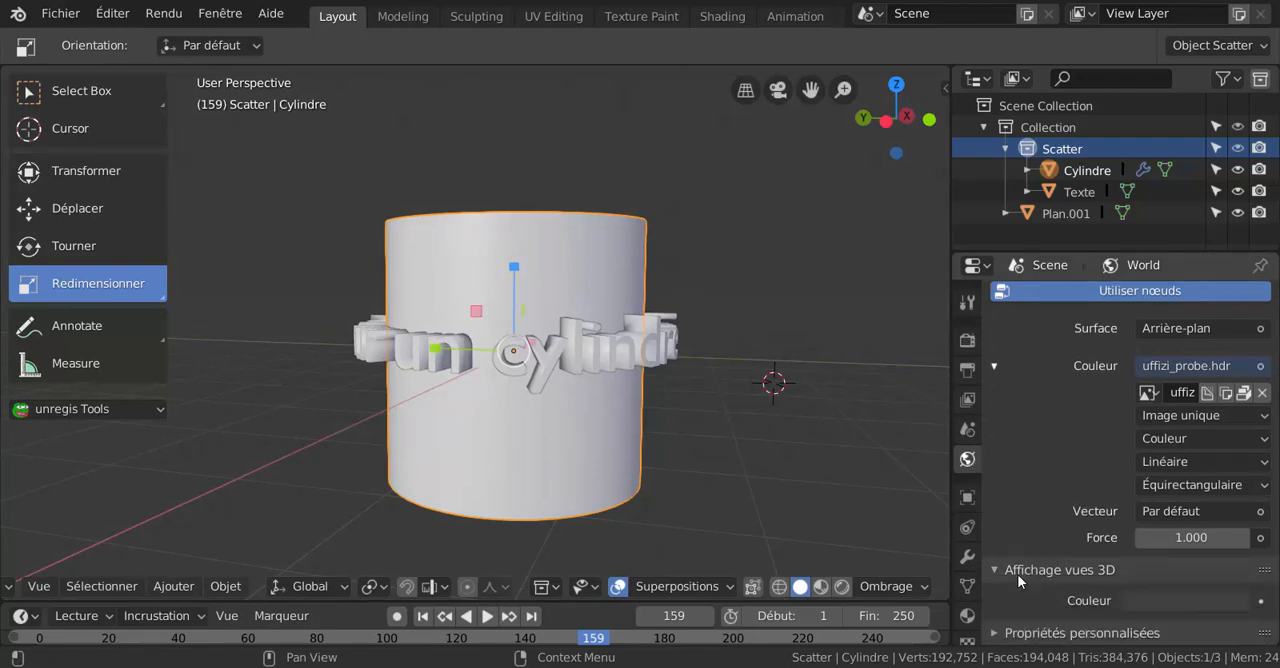
{"action": "left_click", "coordinate": [1017, 572]}
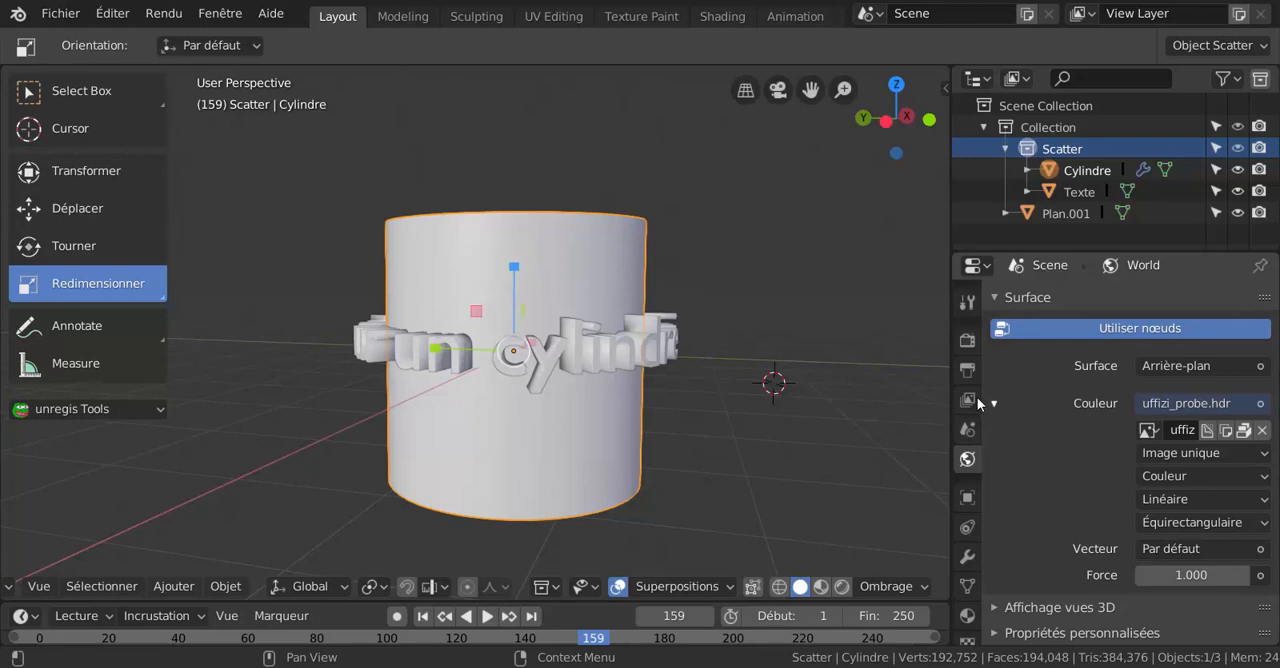
{"action": "left_click", "coordinate": [968, 303]}
{"action": "left_click", "coordinate": [967, 340]}
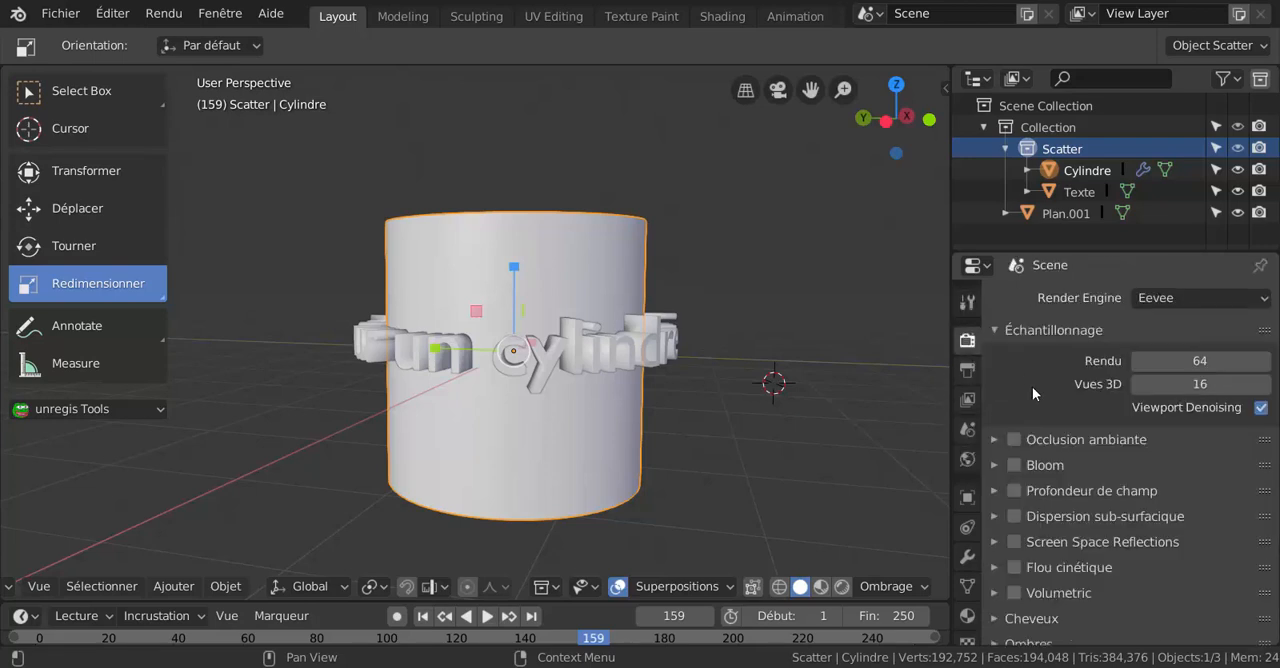
{"action": "scroll", "coordinate": [1033, 393], "scroll_direction": "down", "scroll_amount": 3}
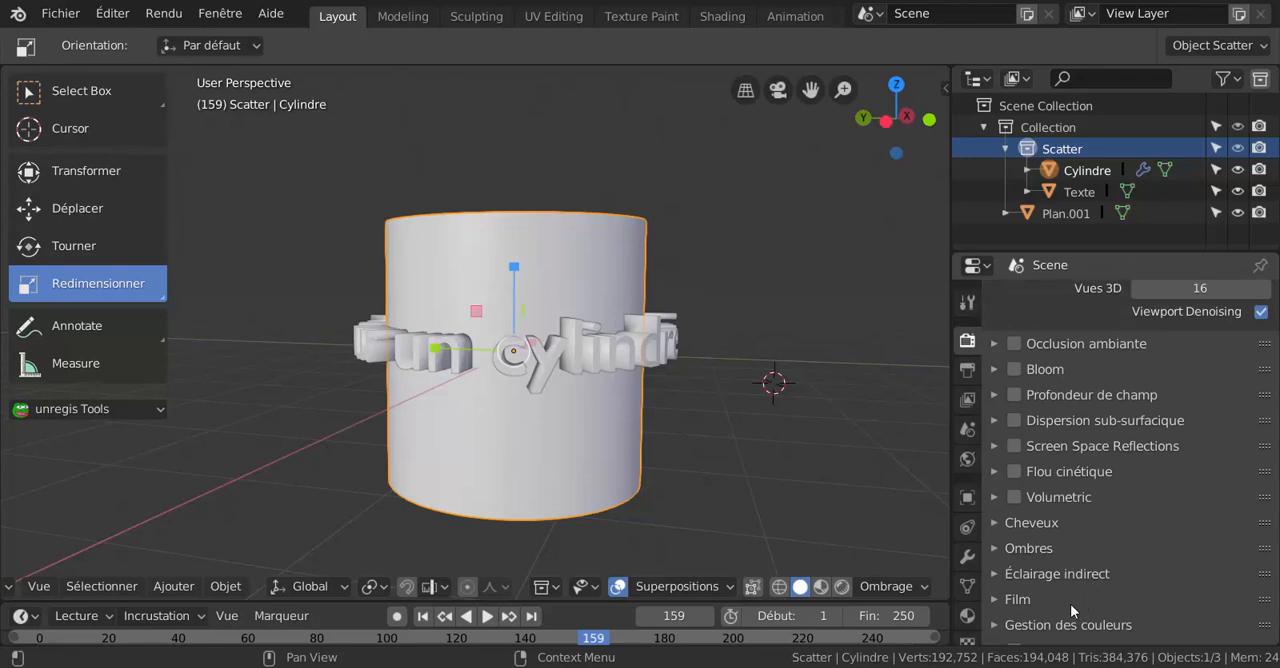
{"action": "left_click", "coordinate": [1033, 573]}
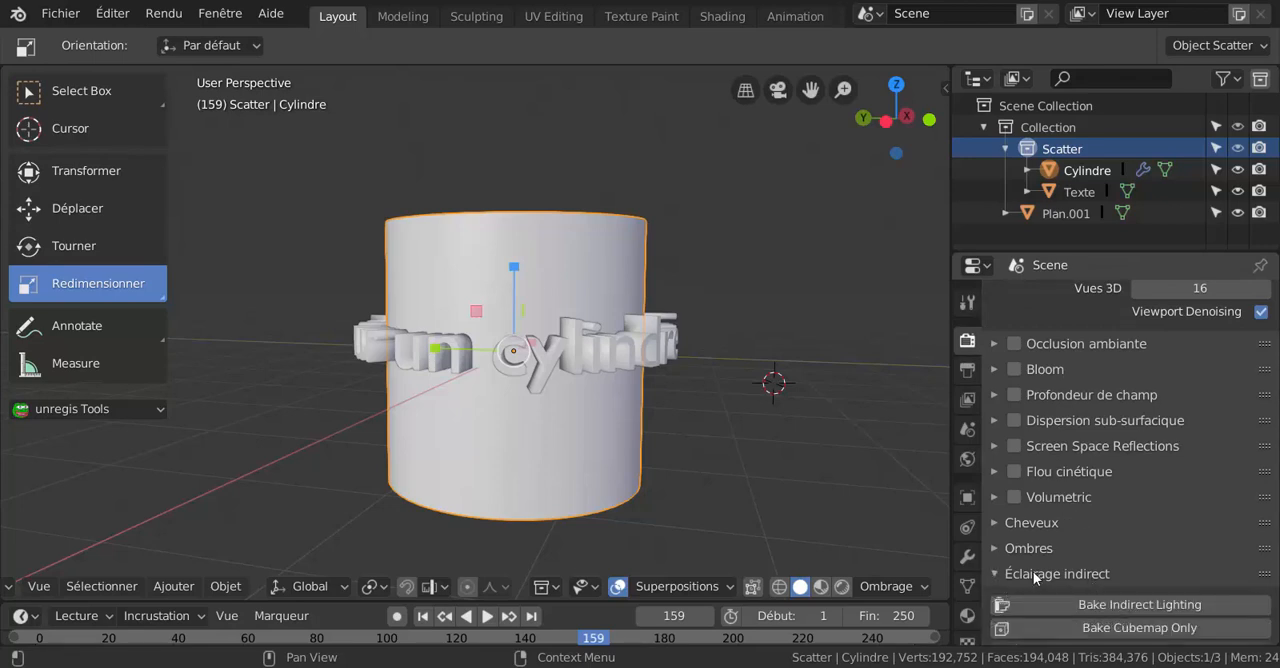
{"action": "left_click", "coordinate": [1033, 573]}
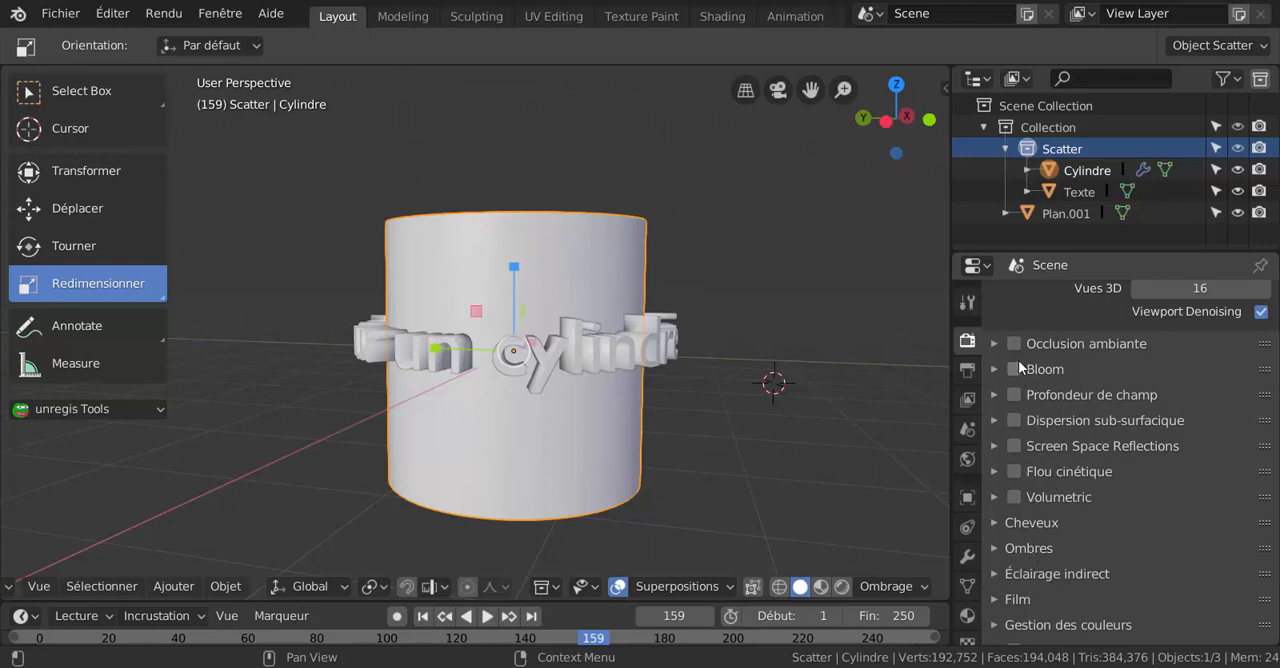
{"action": "left_click", "coordinate": [967, 615]}
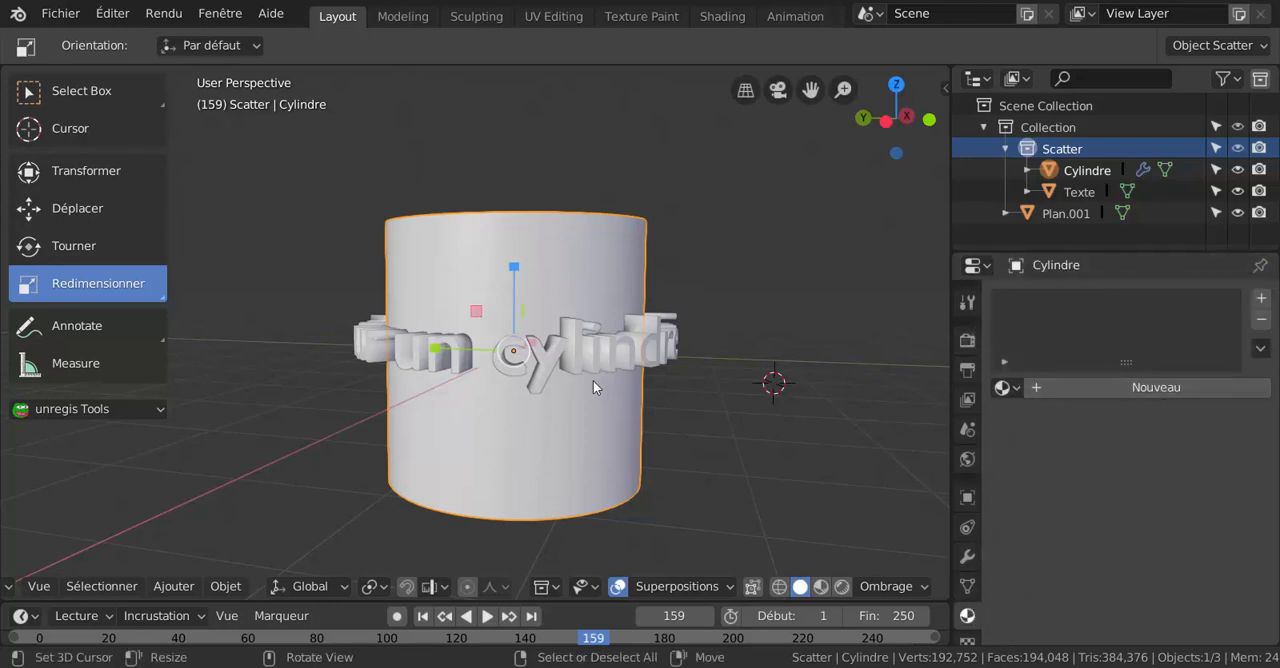
Drive the World background's Force with the light path's Profondeur de rayon output.
{"action": "left_click", "coordinate": [967, 462]}
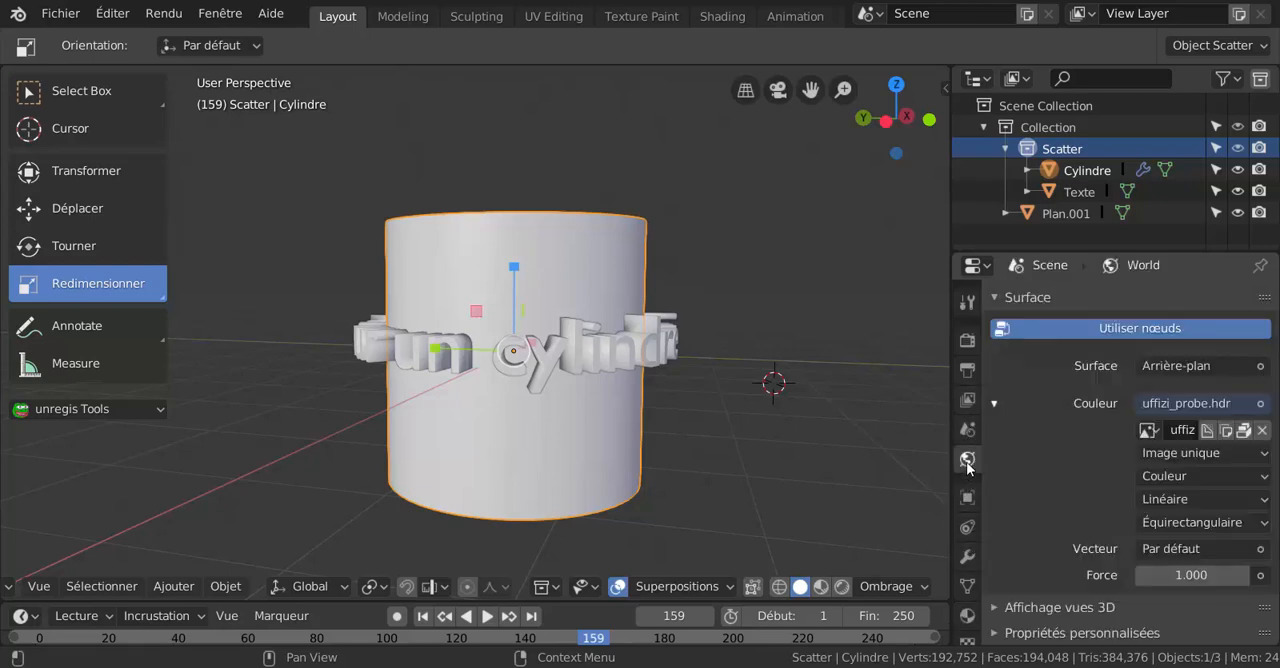
{"action": "left_click", "coordinate": [1261, 576]}
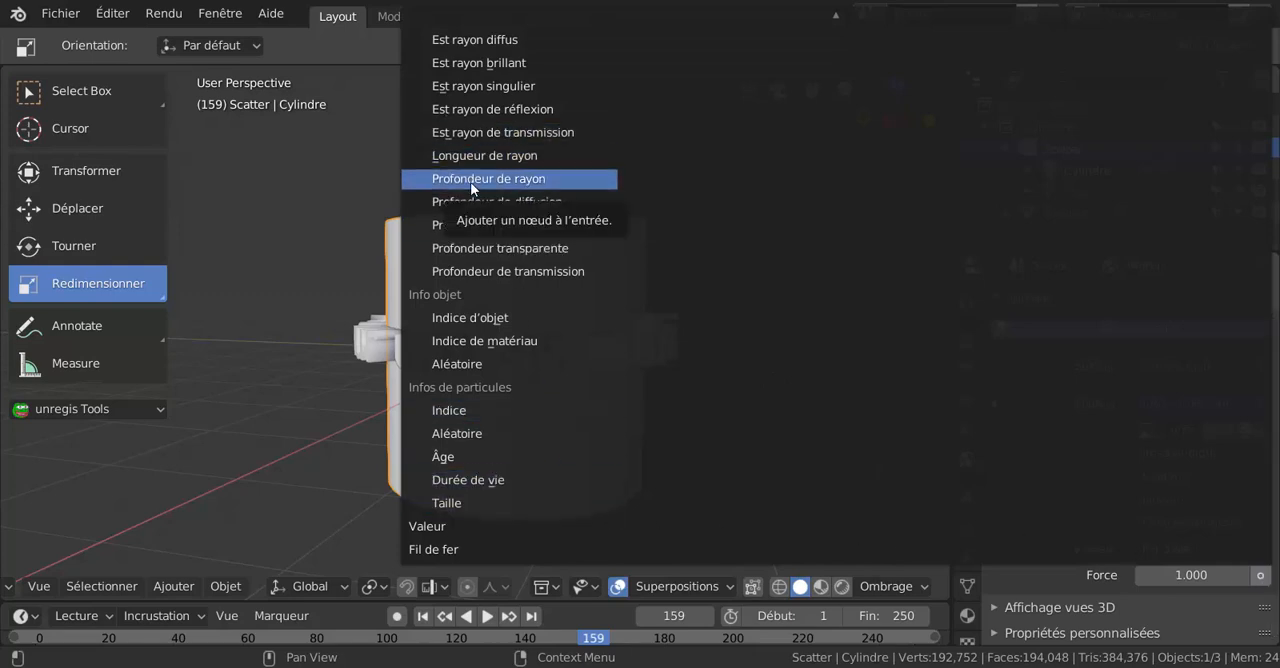
{"action": "left_click", "coordinate": [495, 179]}
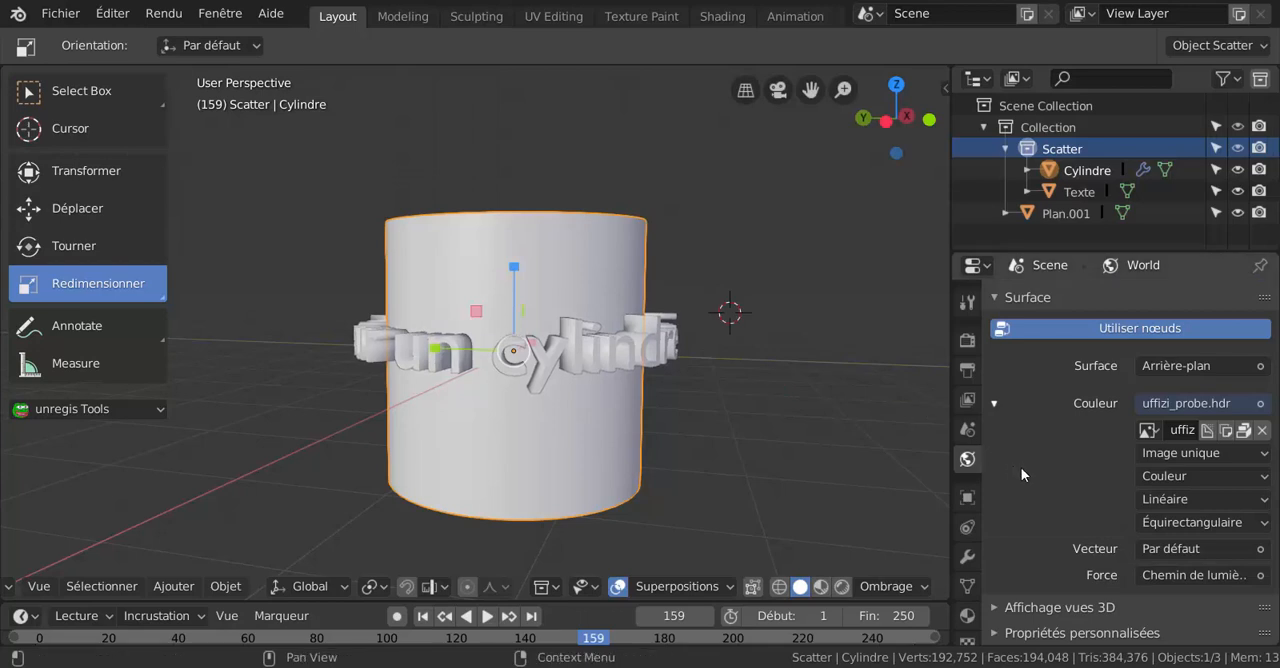
Display the viewport in rendered shading and inspect the cylinder and text ring from slightly above.
{"action": "scroll", "coordinate": [830, 456], "scroll_direction": "down", "scroll_amount": 2}
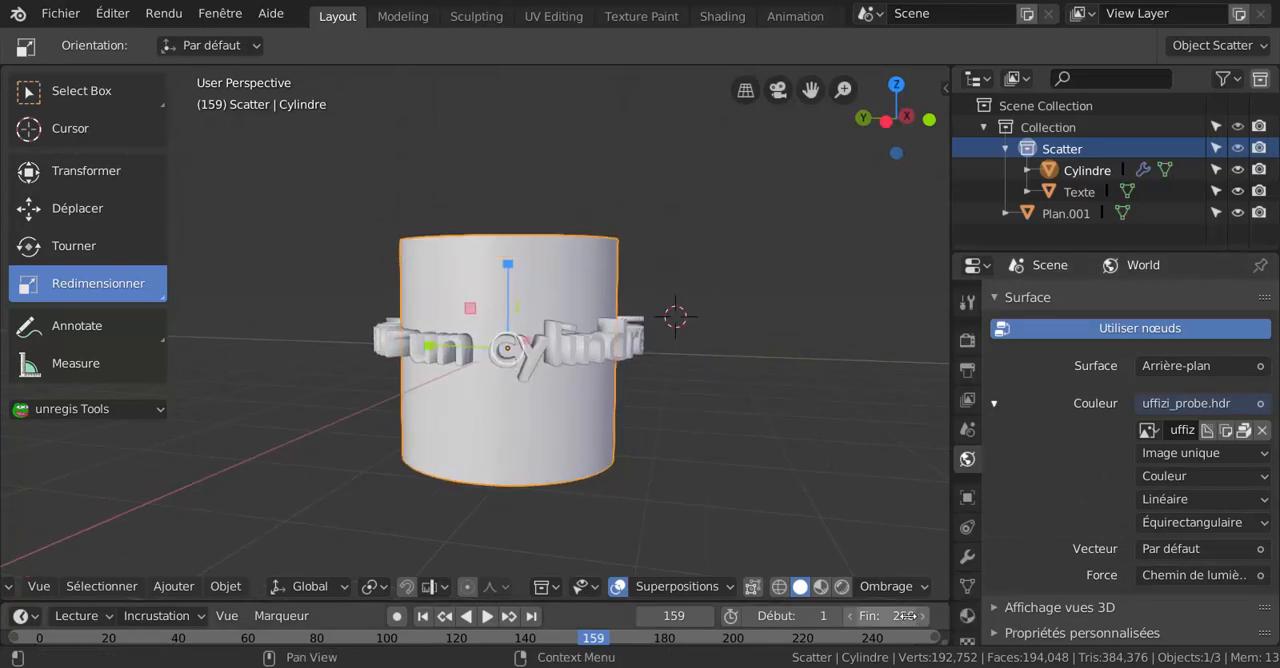
{"action": "left_click", "coordinate": [842, 586]}
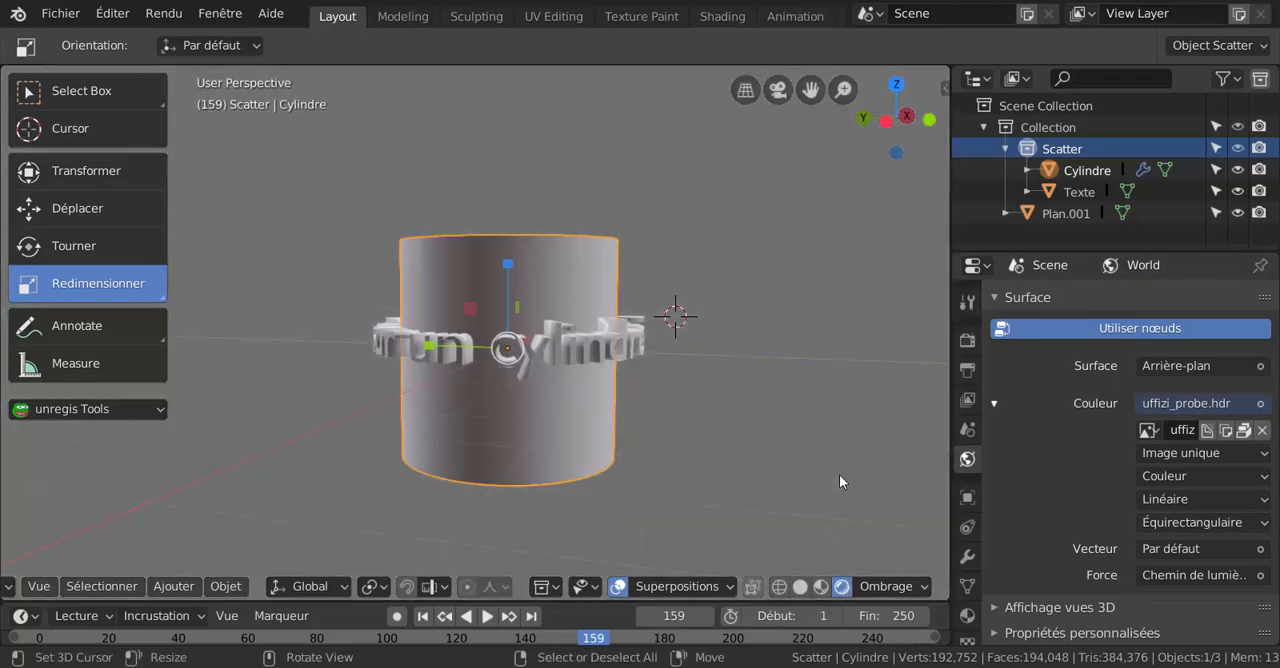
{"action": "left_click", "coordinate": [839, 477]}
{"action": "scroll", "coordinate": [781, 457], "scroll_direction": "up", "scroll_amount": 3}
{"action": "middle_click_drag", "start_coordinate": [781, 457], "coordinate": [747, 480]}
{"action": "scroll", "coordinate": [767, 506], "scroll_direction": "down", "scroll_amount": 4}
{"action": "scroll", "coordinate": [601, 459], "scroll_direction": "up", "scroll_amount": 3}
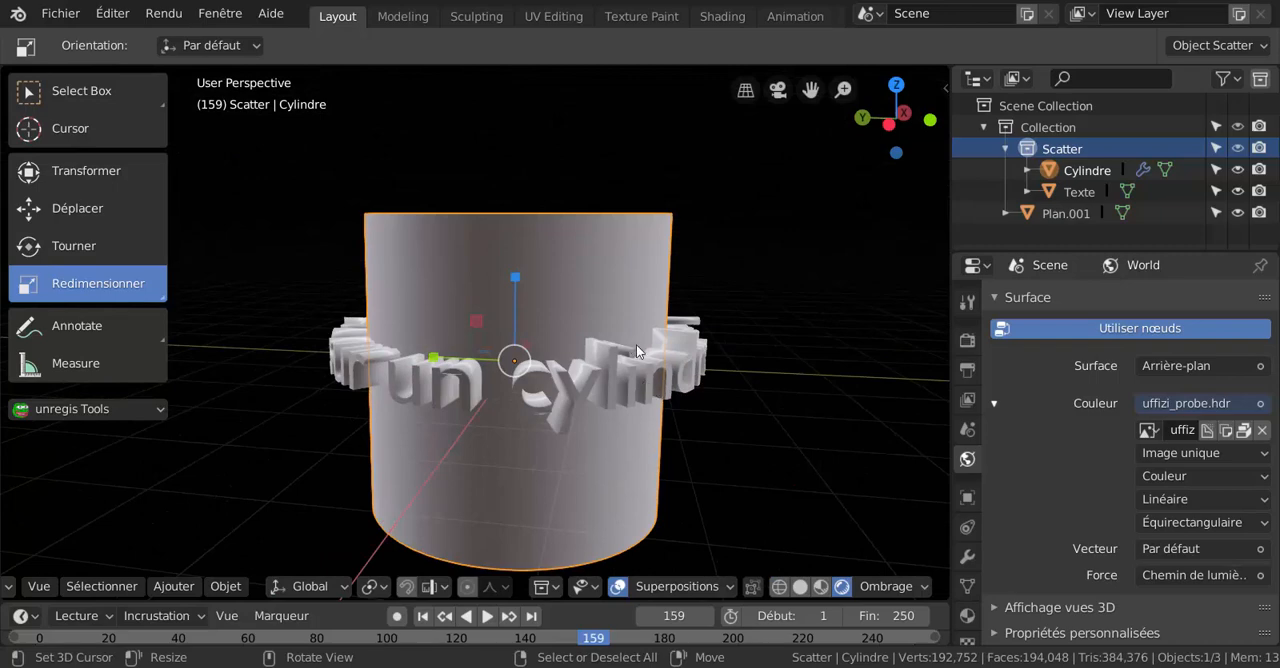
{"action": "middle_click_drag", "start_coordinate": [634, 350], "coordinate": [651, 411]}
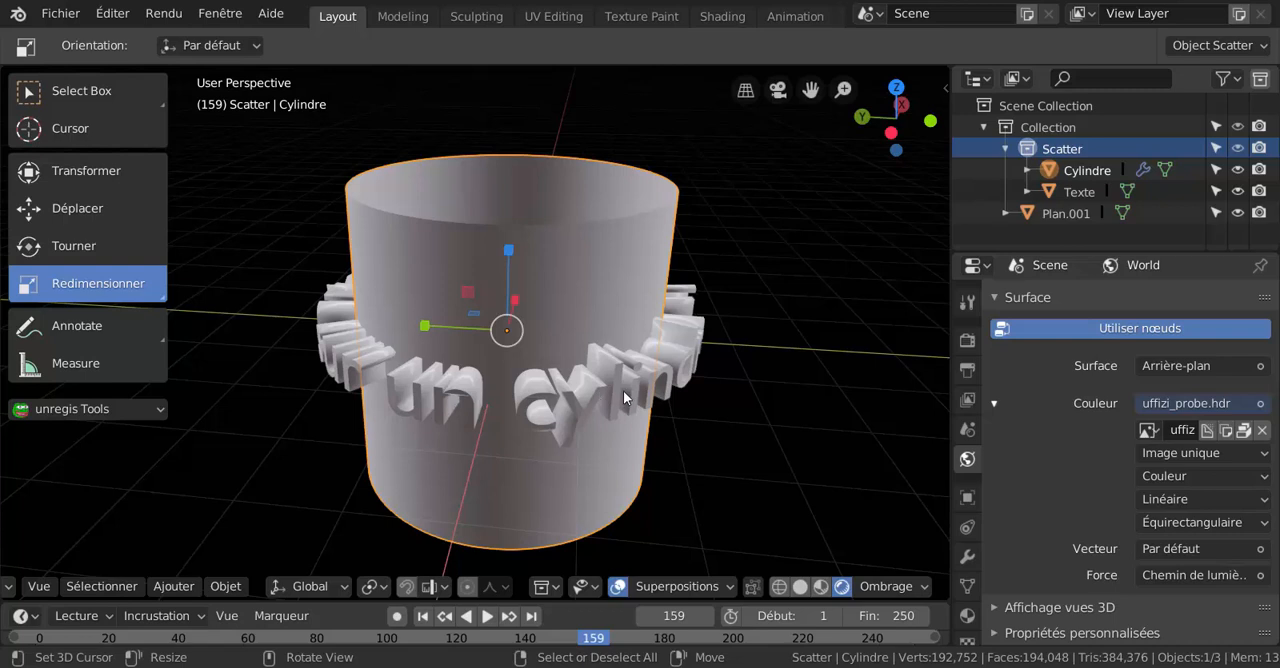
Try to merge the text ring with the cylinder using Bool Tool's Auto Boolean Union, and undo it.
{"action": "left_click", "coordinate": [621, 396]}
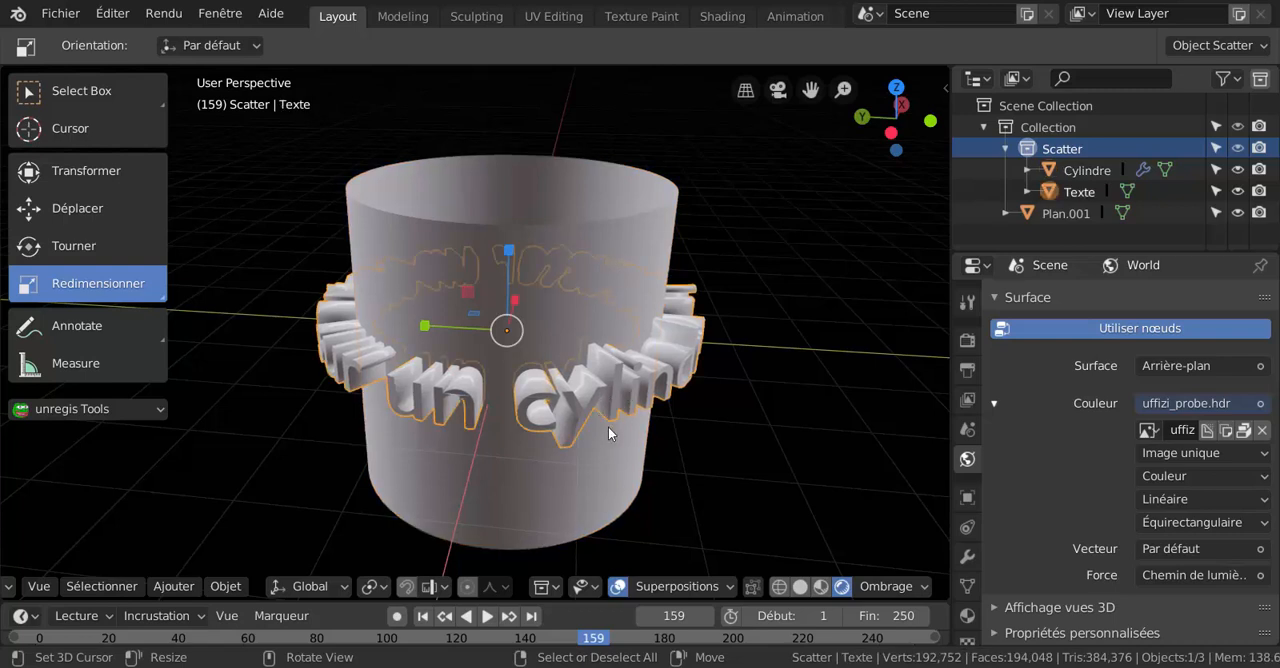
{"action": "left_click", "coordinate": [558, 268], "text": "shift"}
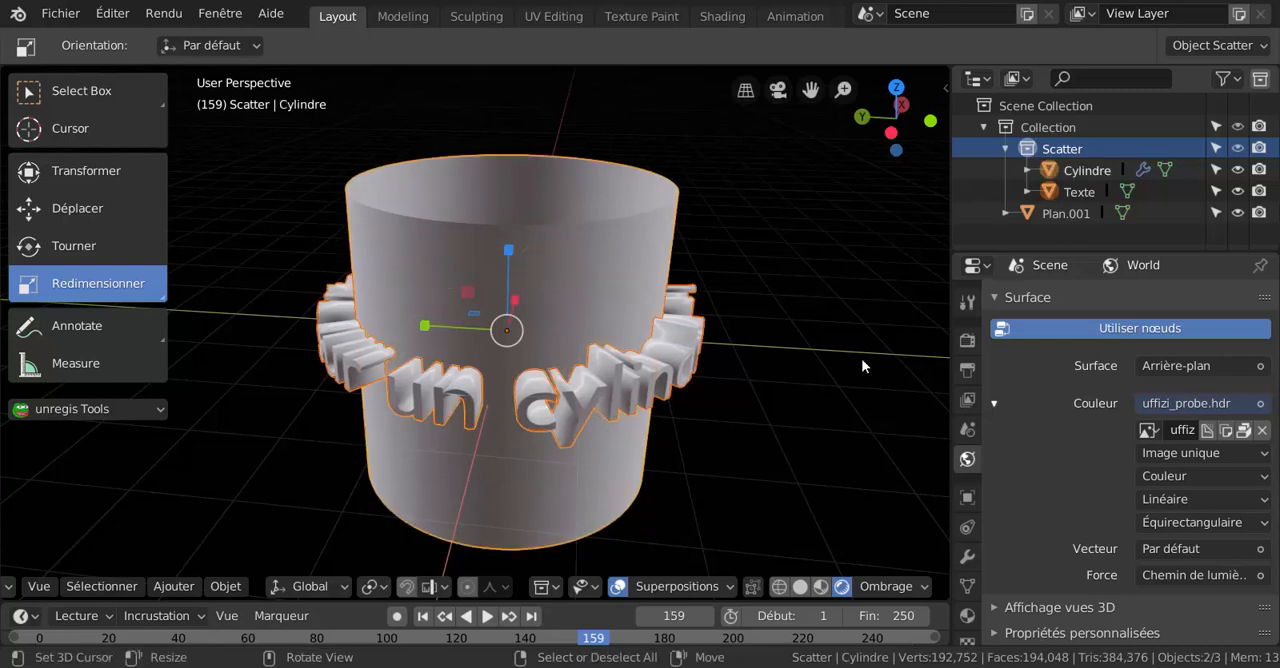
{"action": "key", "text": "n"}
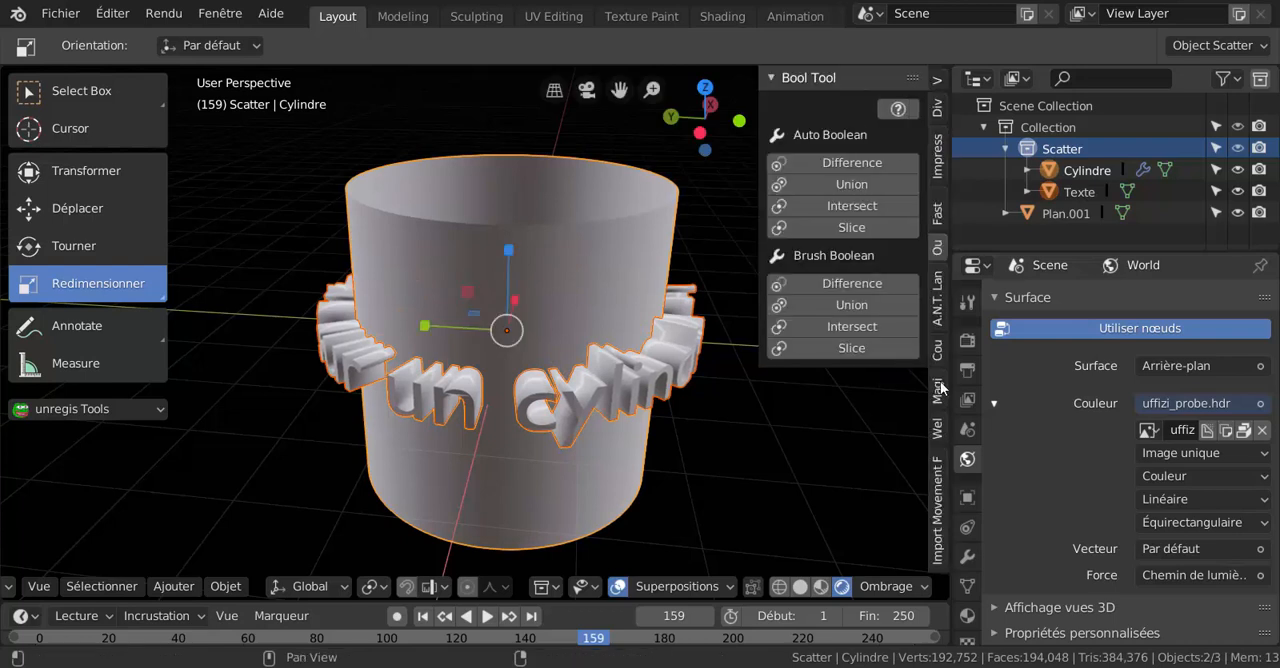
{"action": "left_click", "coordinate": [849, 183]}
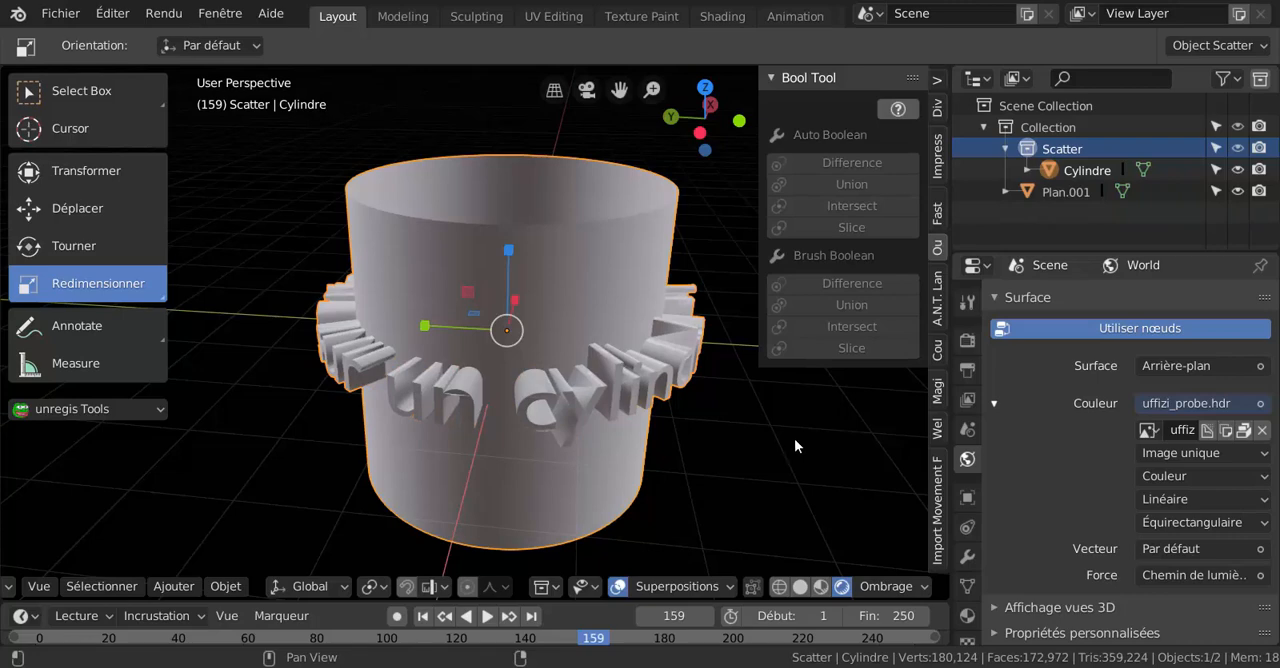
{"action": "middle_click_drag", "start_coordinate": [641, 371], "coordinate": [646, 304]}
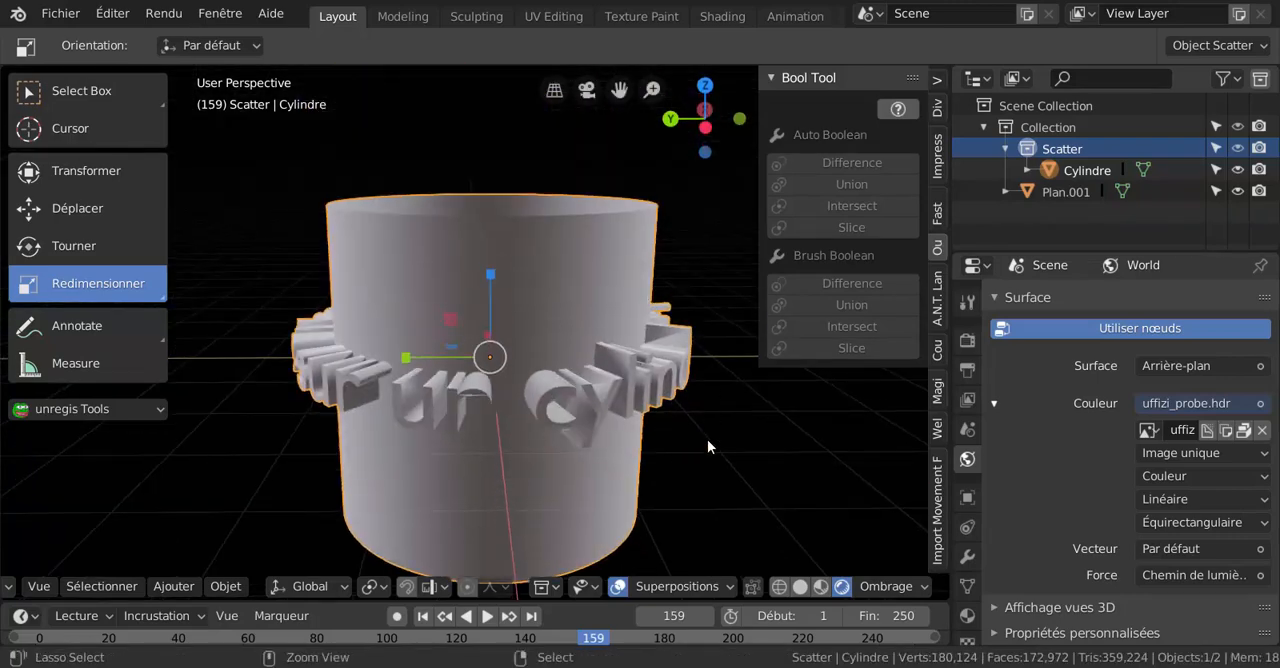
{"action": "key", "text": "ctrl+z"}
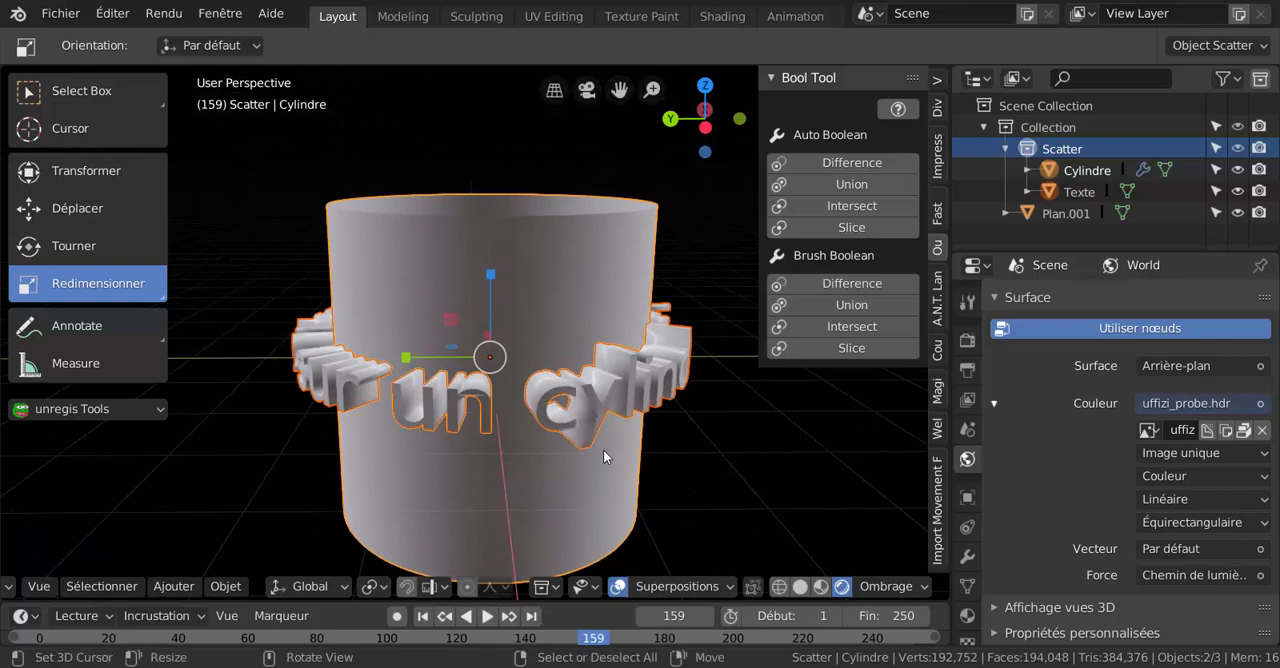
Scale the text ring down uniformly to about 0.82 so the letters protrude only slightly from the cylinder.
{"action": "left_click", "coordinate": [638, 412]}
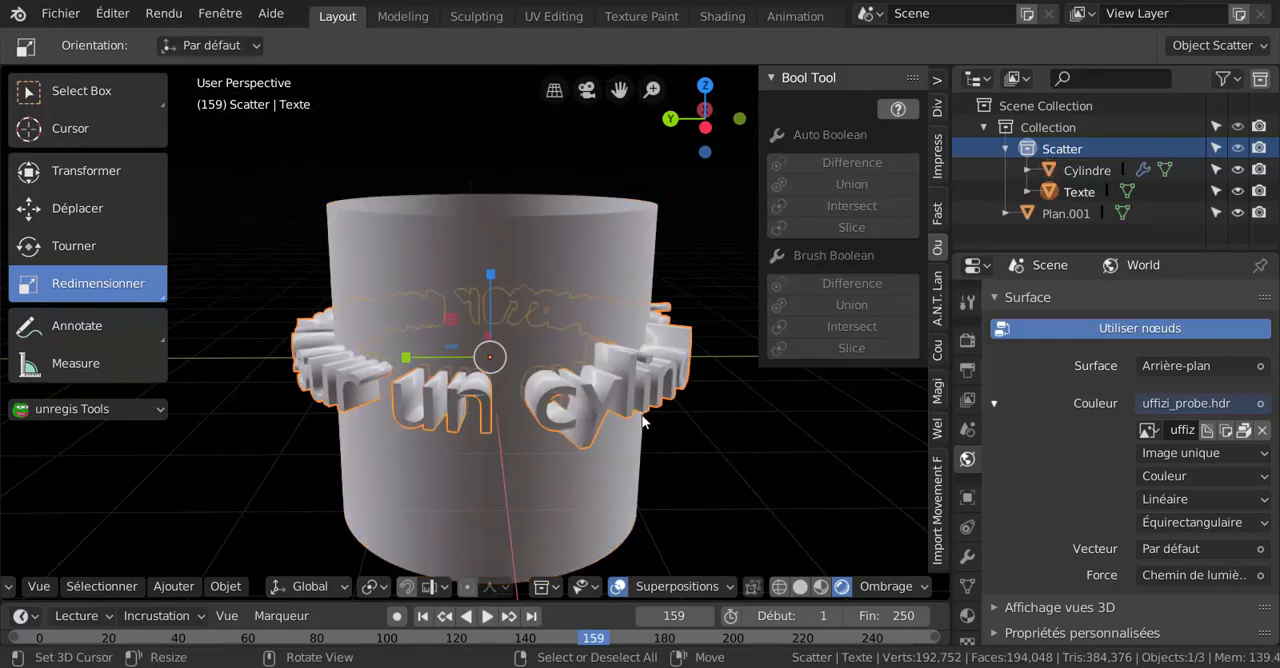
{"action": "key", "text": "s"}
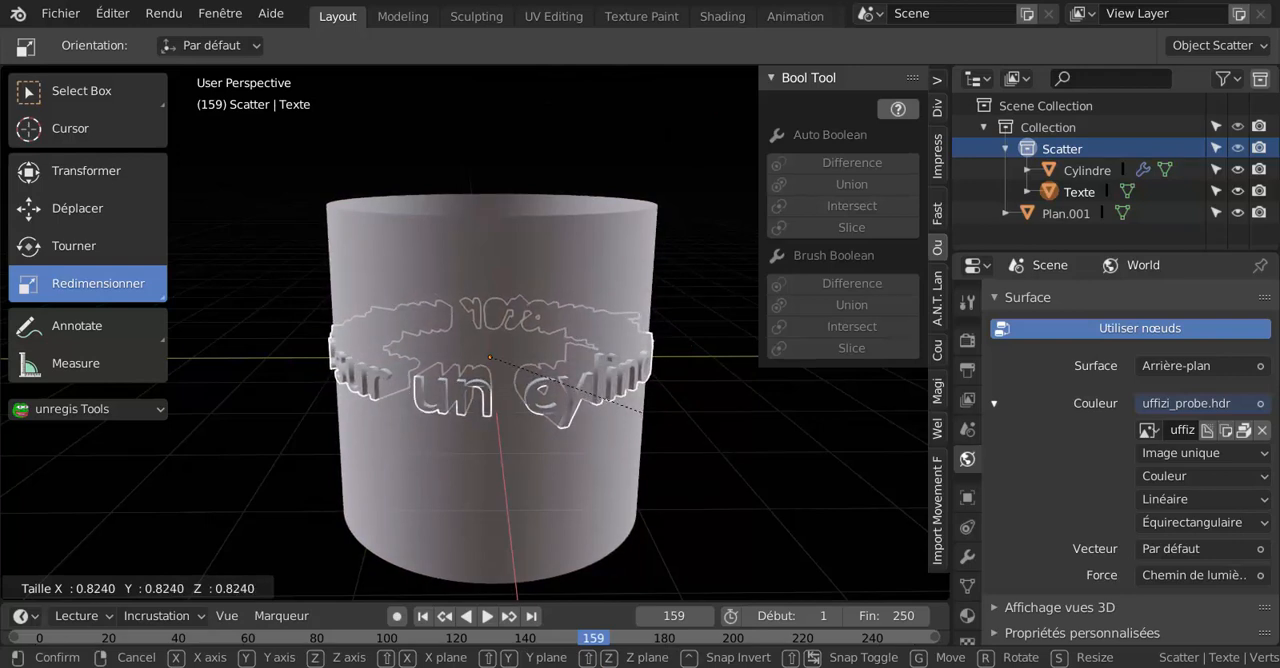
{"action": "left_click", "coordinate": [632, 441]}
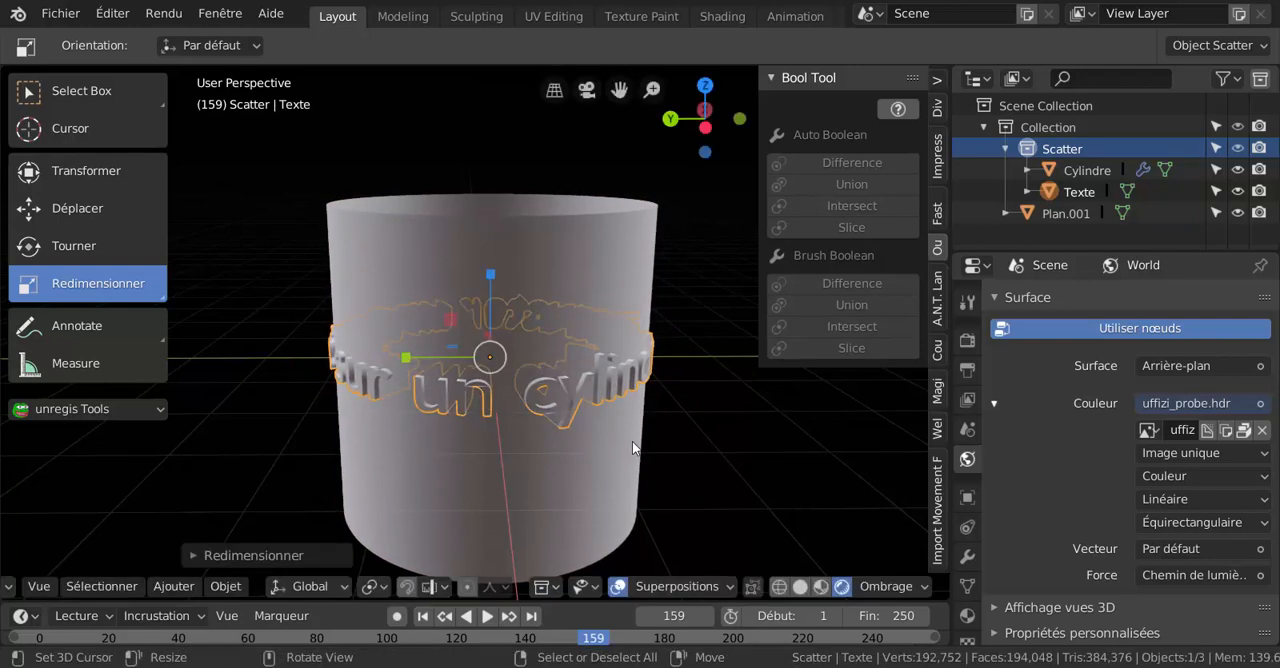
Add the cylinder to the selection and merge it with the text ring using Bool Tool's Auto Boolean Union.
{"action": "left_click", "coordinate": [567, 309], "text": "shift"}
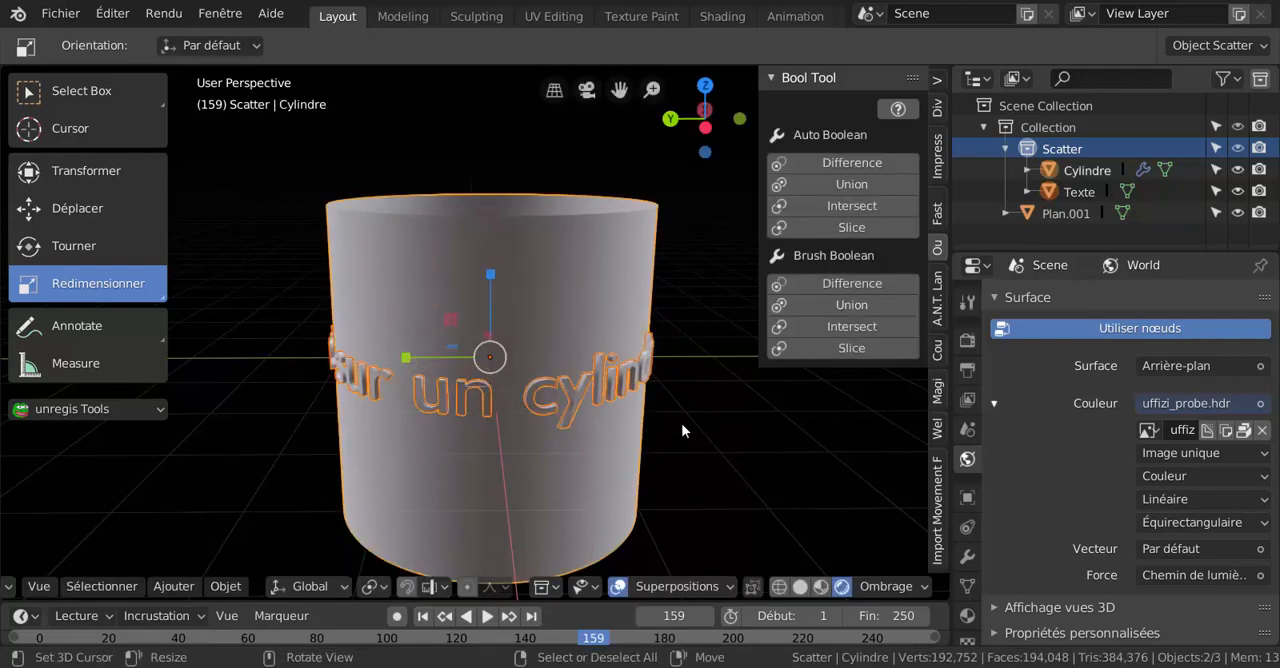
{"action": "left_click", "coordinate": [846, 187]}
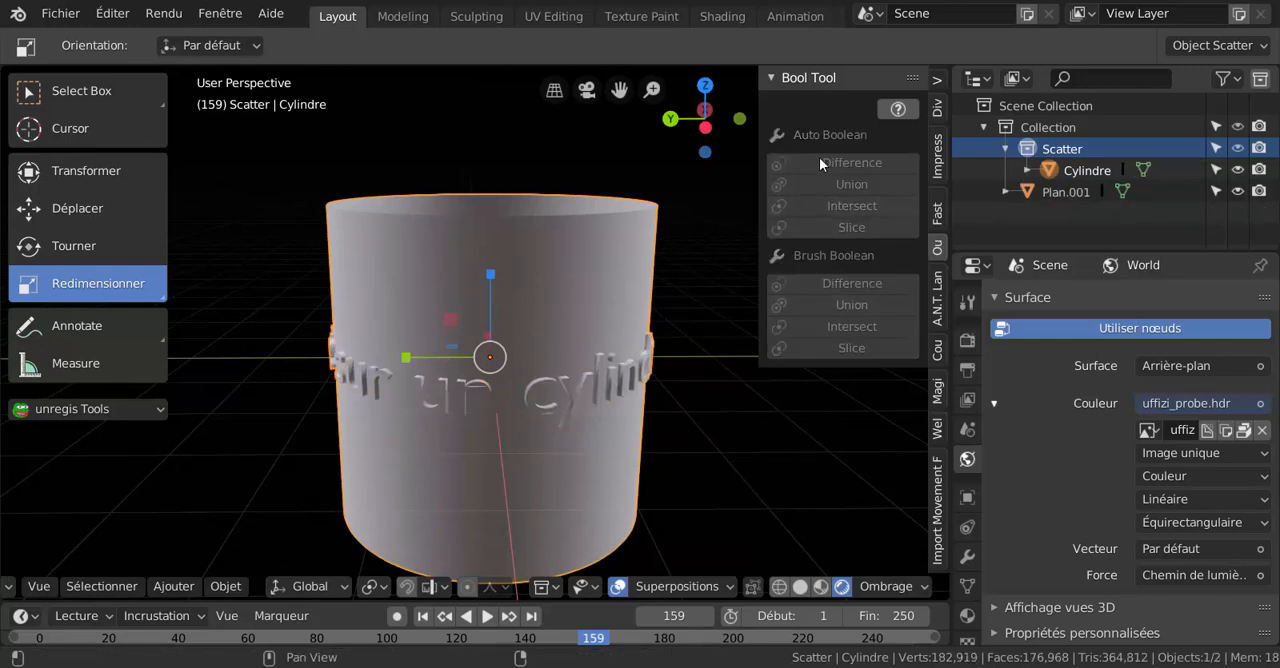
{"action": "middle_click_drag", "start_coordinate": [745, 380], "coordinate": [702, 460]}
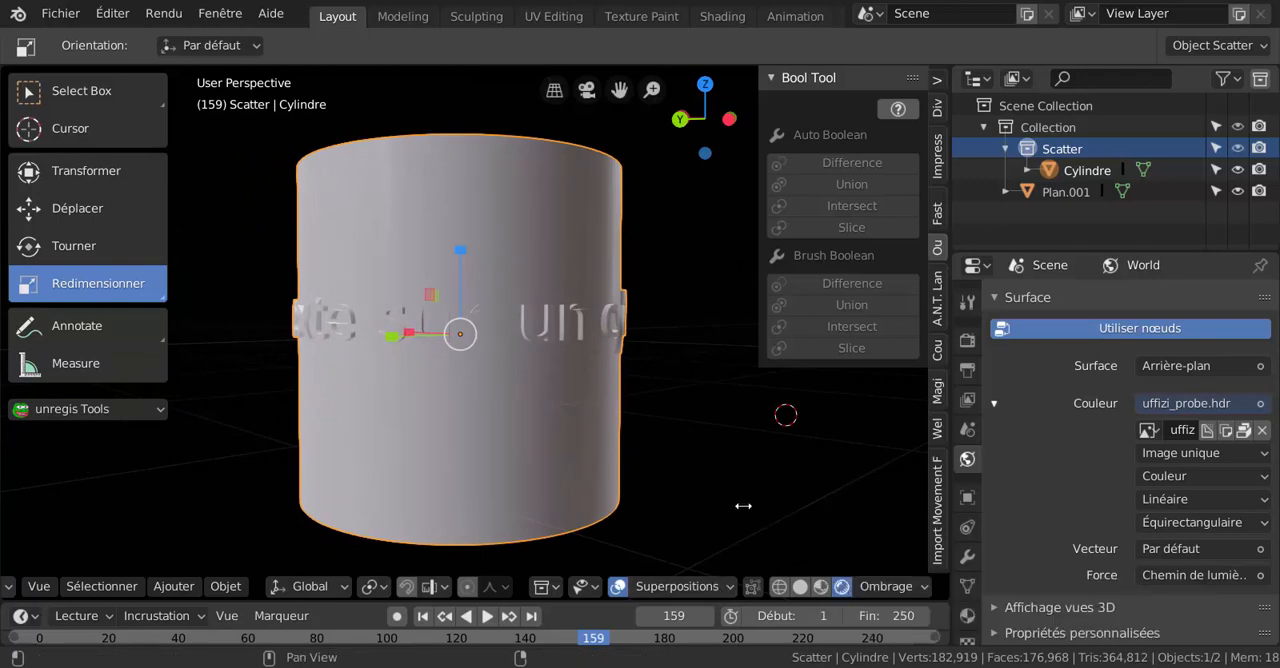
{"action": "scroll", "coordinate": [700, 474], "scroll_direction": "down", "scroll_amount": 3}
{"action": "mouse_move", "coordinate": [682, 446]}
{"action": "middle_mouse_down"}
{"action": "mouse_move", "coordinate": [658, 477]}
{"action": "mouse_move", "coordinate": [664, 450]}
{"action": "middle_mouse_up"}
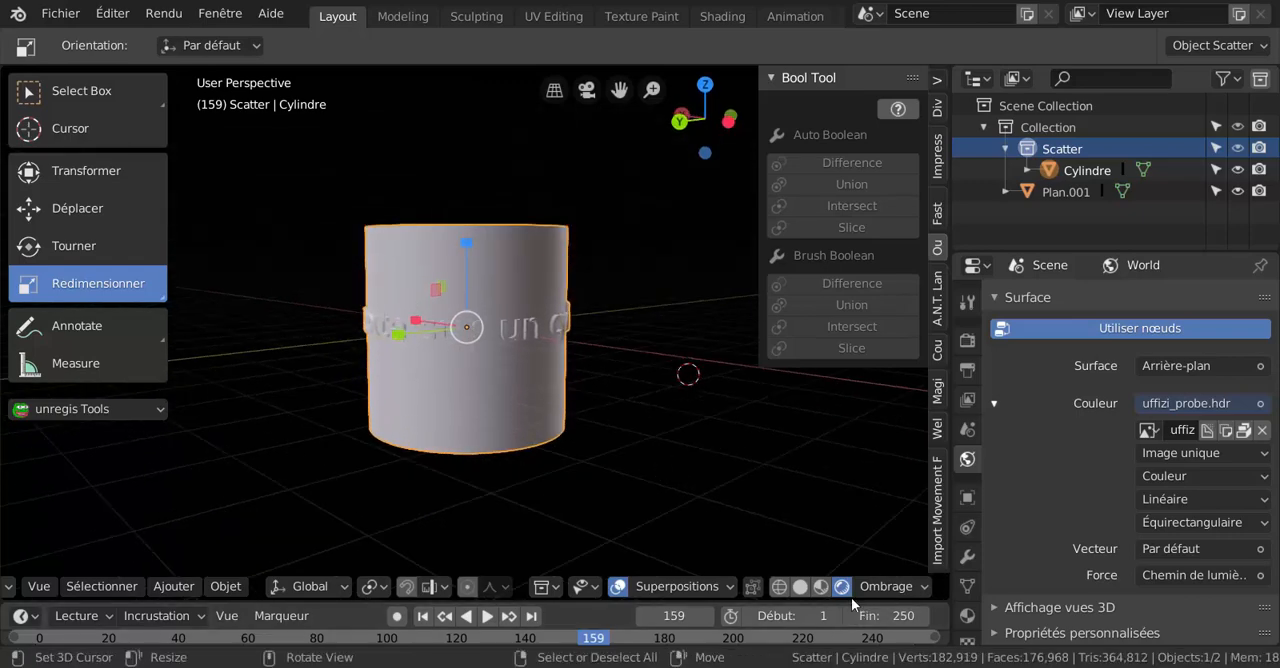
{"action": "left_click", "coordinate": [821, 587]}
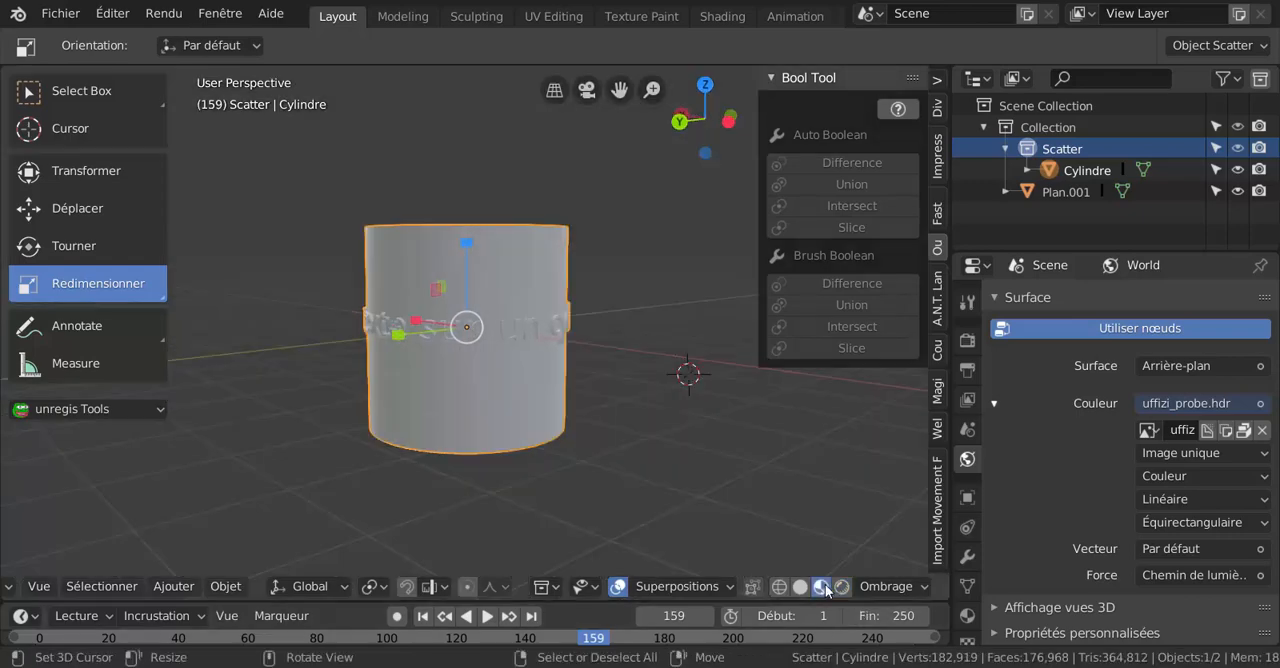
{"action": "left_click", "coordinate": [843, 587]}
{"action": "scroll", "coordinate": [760, 500], "scroll_direction": "up", "scroll_amount": 2}
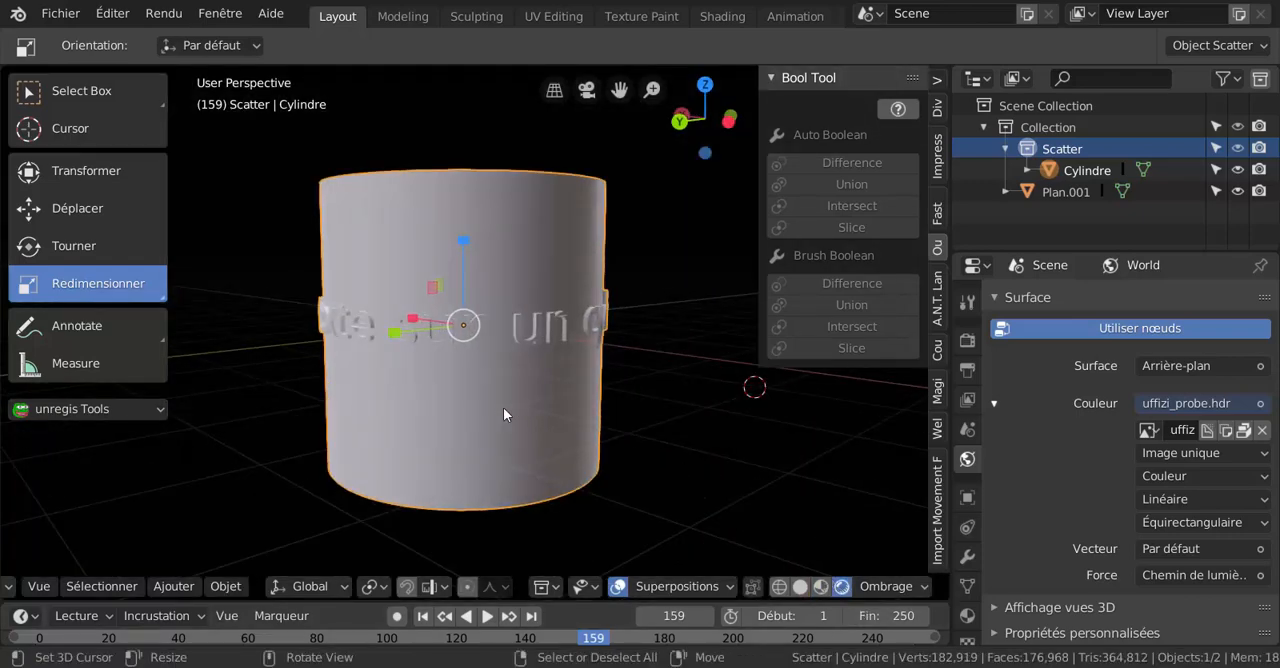
{"action": "key", "text": "ctrl+Tab"}
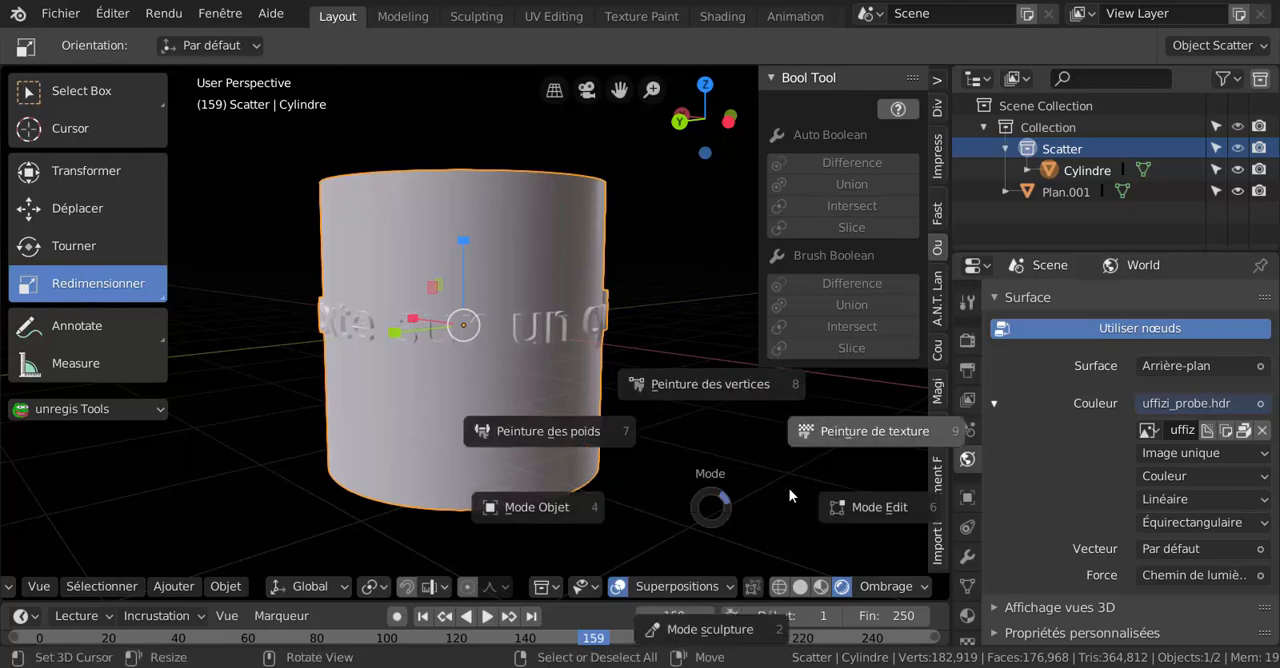
{"action": "left_click", "coordinate": [866, 479]}
{"action": "key", "text": "ctrl+Tab"}
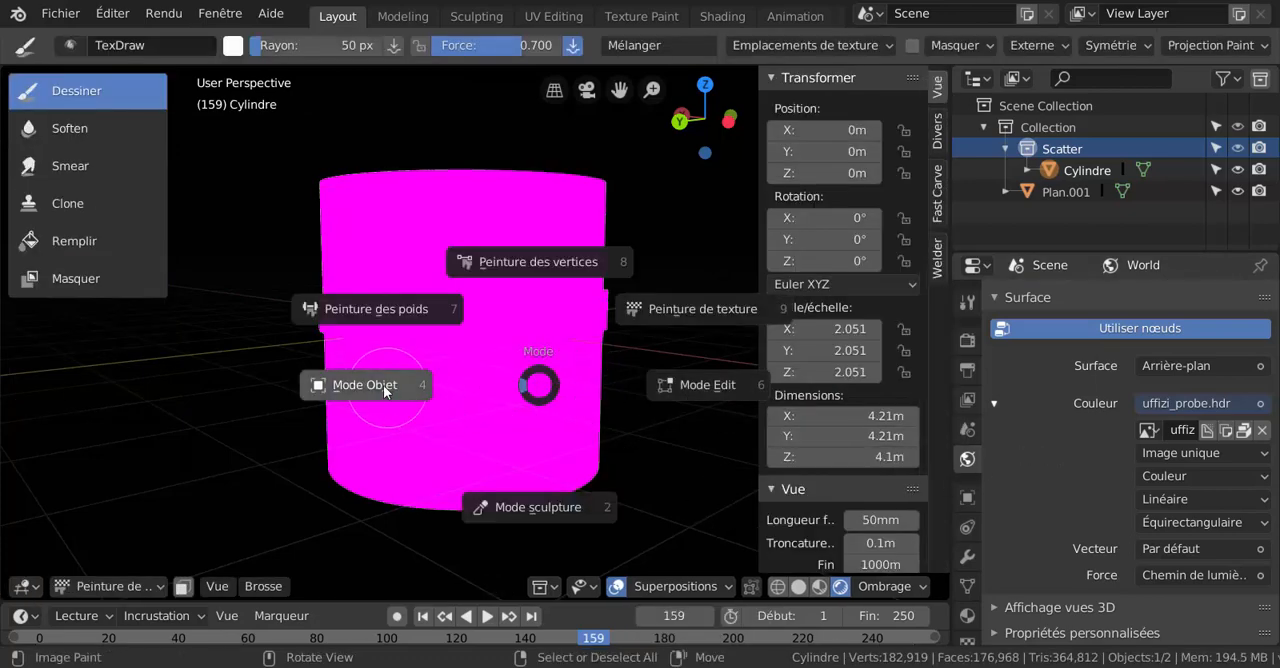
{"action": "left_click", "coordinate": [370, 384]}
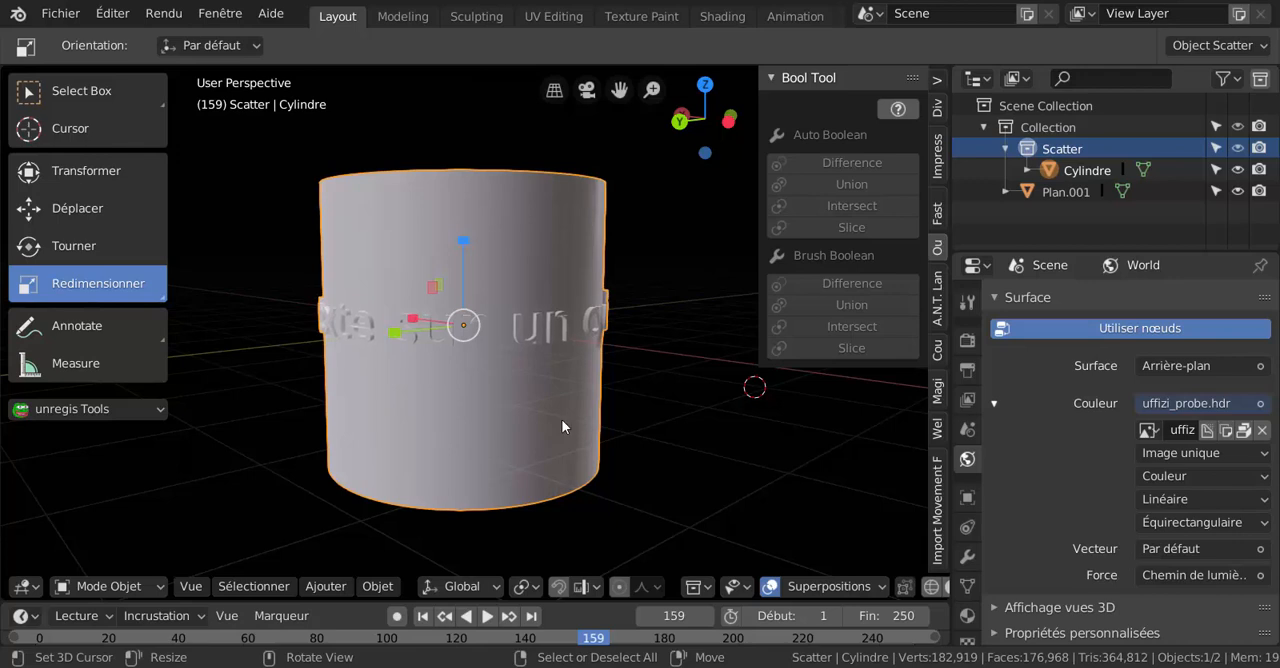
Display the merged cylinder's material properties and switch the object to Edit Mode.
{"action": "scroll", "coordinate": [757, 442], "scroll_direction": "down", "scroll_amount": 2}
{"action": "scroll", "coordinate": [967, 450], "scroll_direction": "down", "scroll_amount": 2}
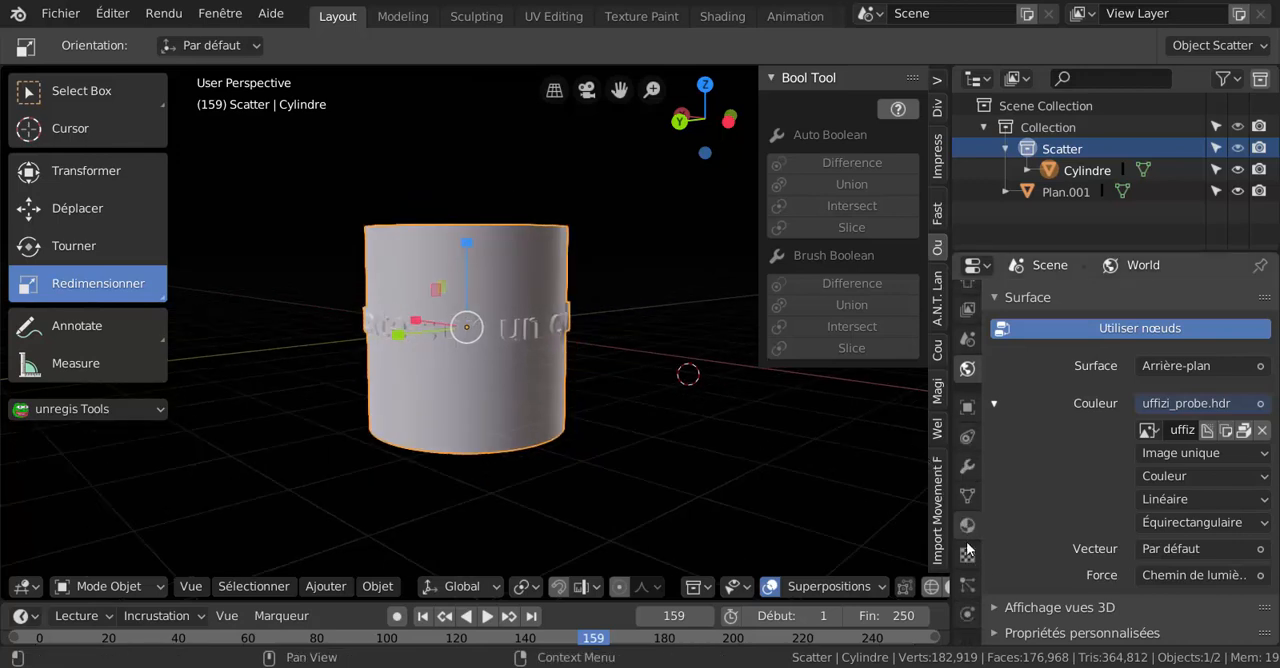
{"action": "left_click", "coordinate": [966, 527]}
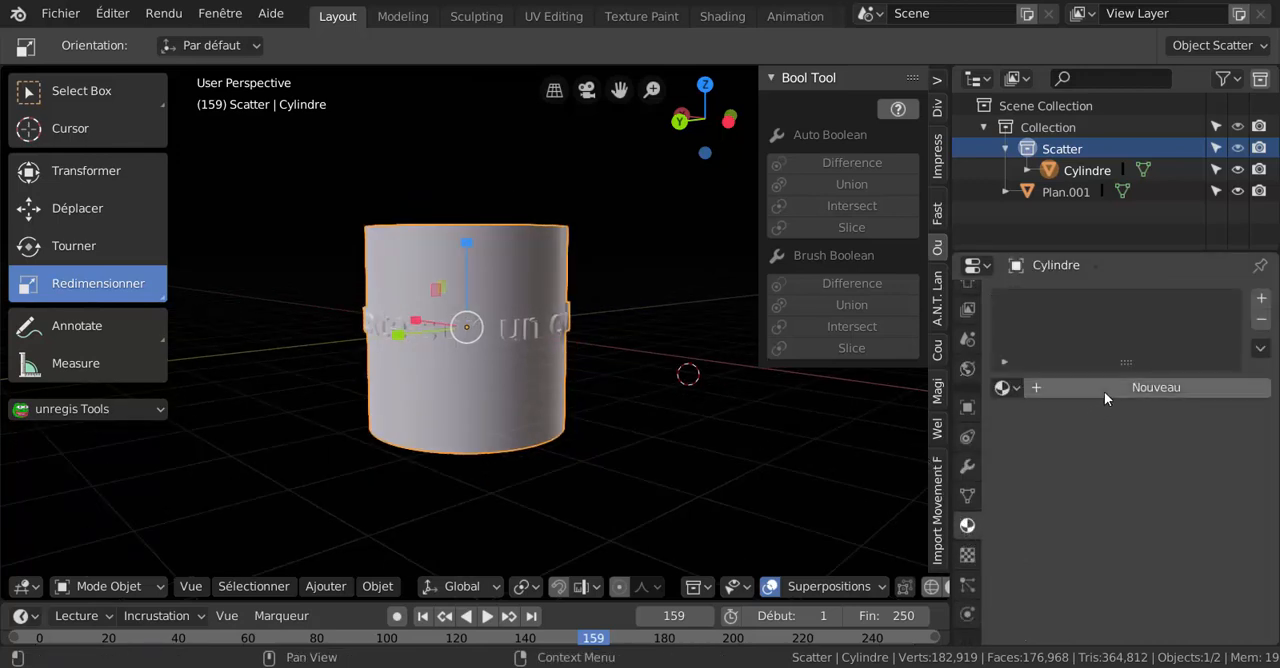
{"action": "middle_click_drag", "start_coordinate": [659, 411], "coordinate": [811, 424]}
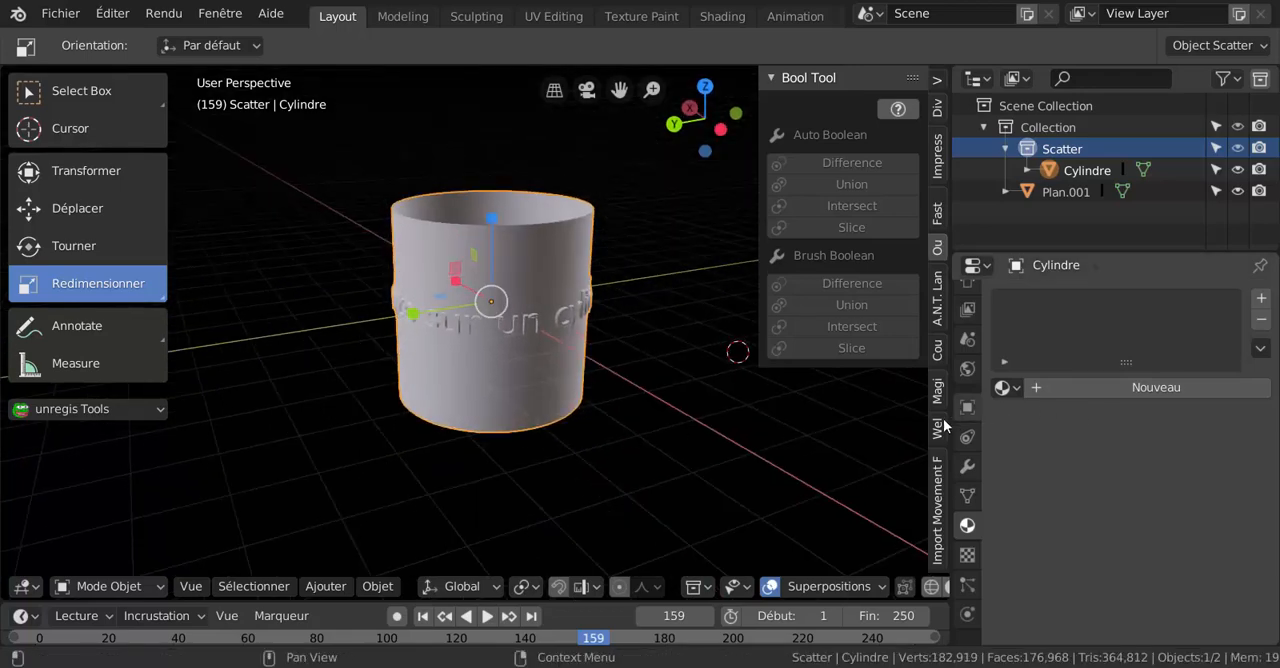
{"action": "middle_click_drag", "start_coordinate": [749, 471], "coordinate": [785, 518]}
{"action": "scroll", "coordinate": [575, 441], "scroll_direction": "up", "scroll_amount": 2}
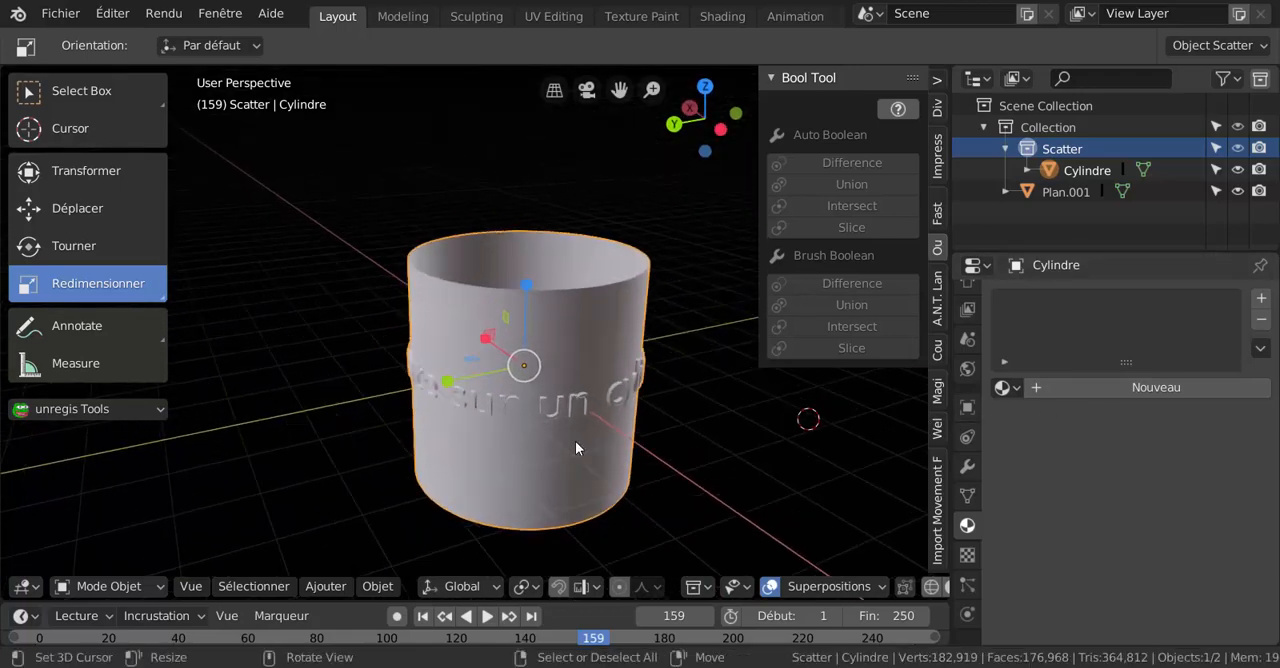
{"action": "key", "text": "ctrl+Tab"}
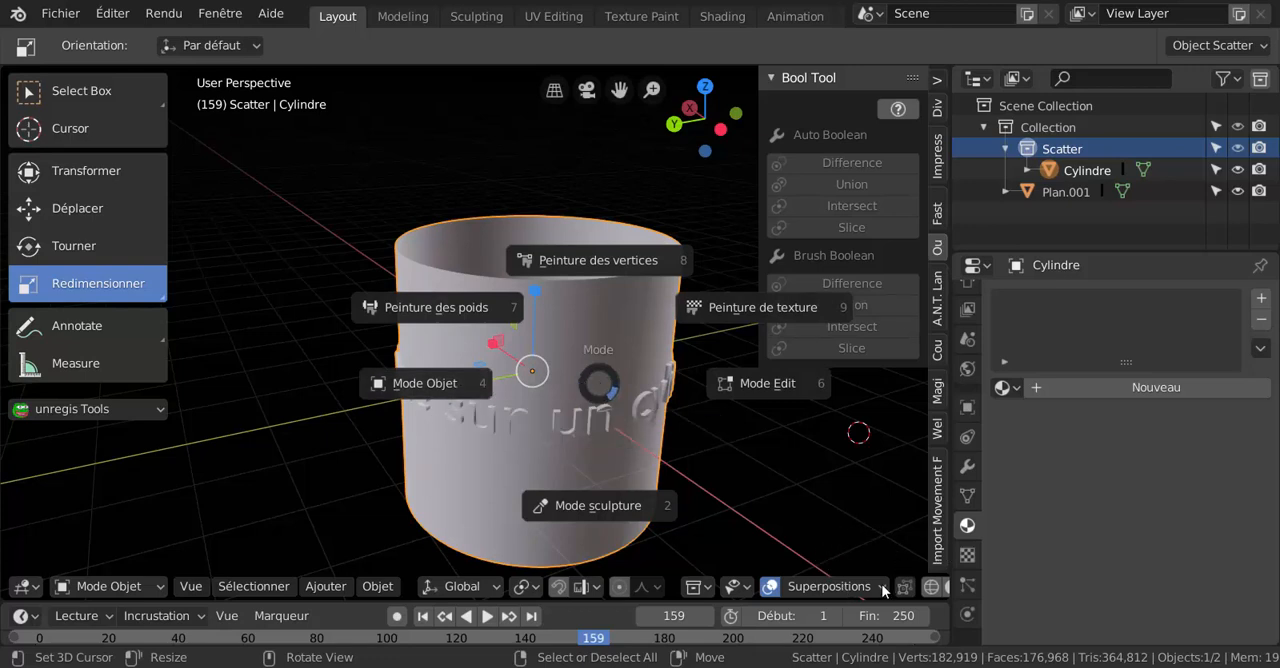
{"action": "key", "text": "Escape"}
{"action": "scroll", "coordinate": [860, 587], "scroll_direction": "down", "scroll_amount": 5}
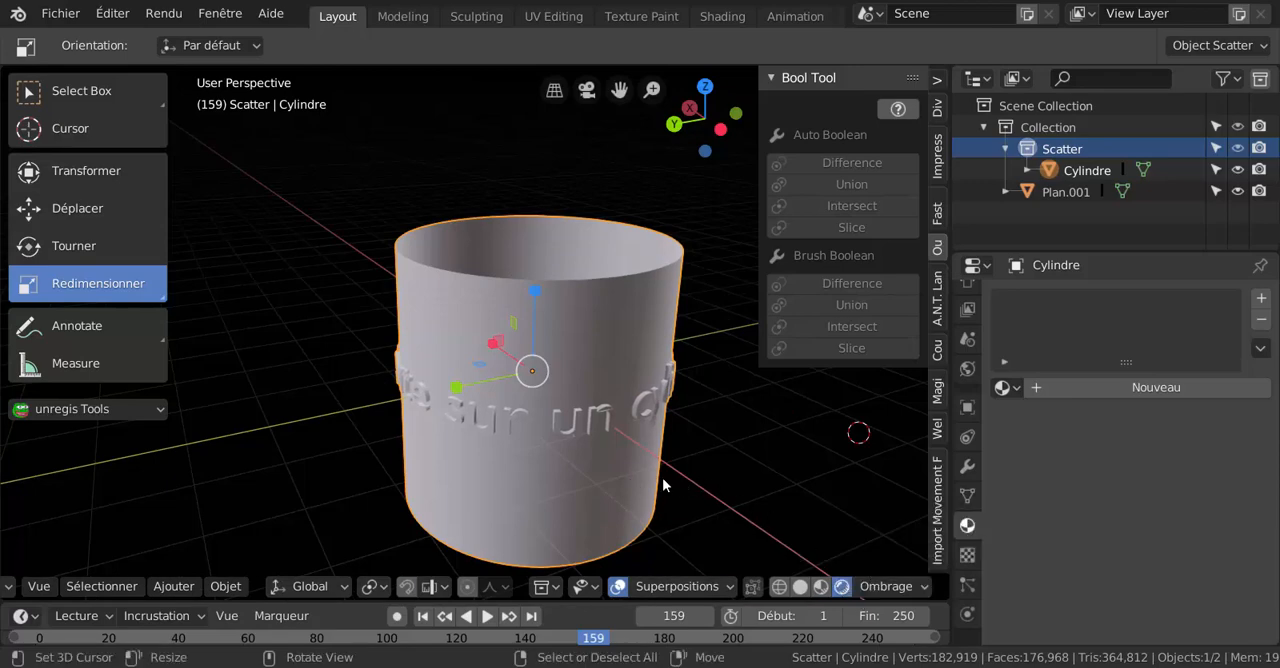
{"action": "key", "text": "ctrl+Tab"}
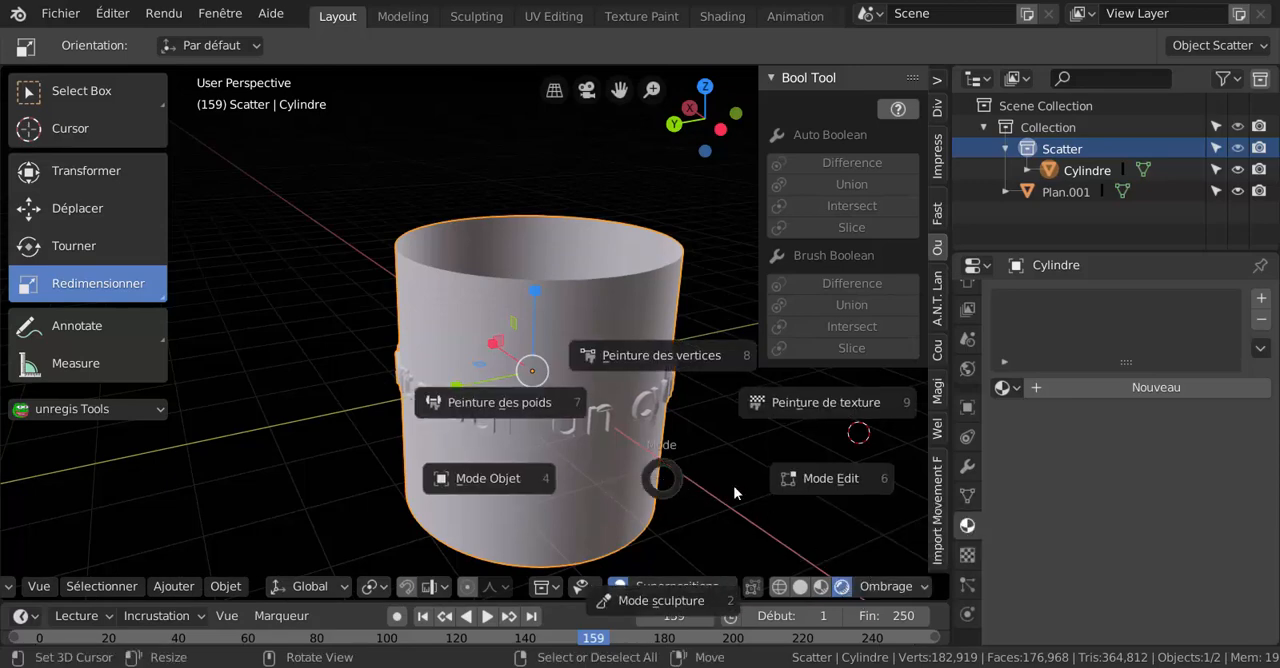
{"action": "left_click", "coordinate": [790, 479]}
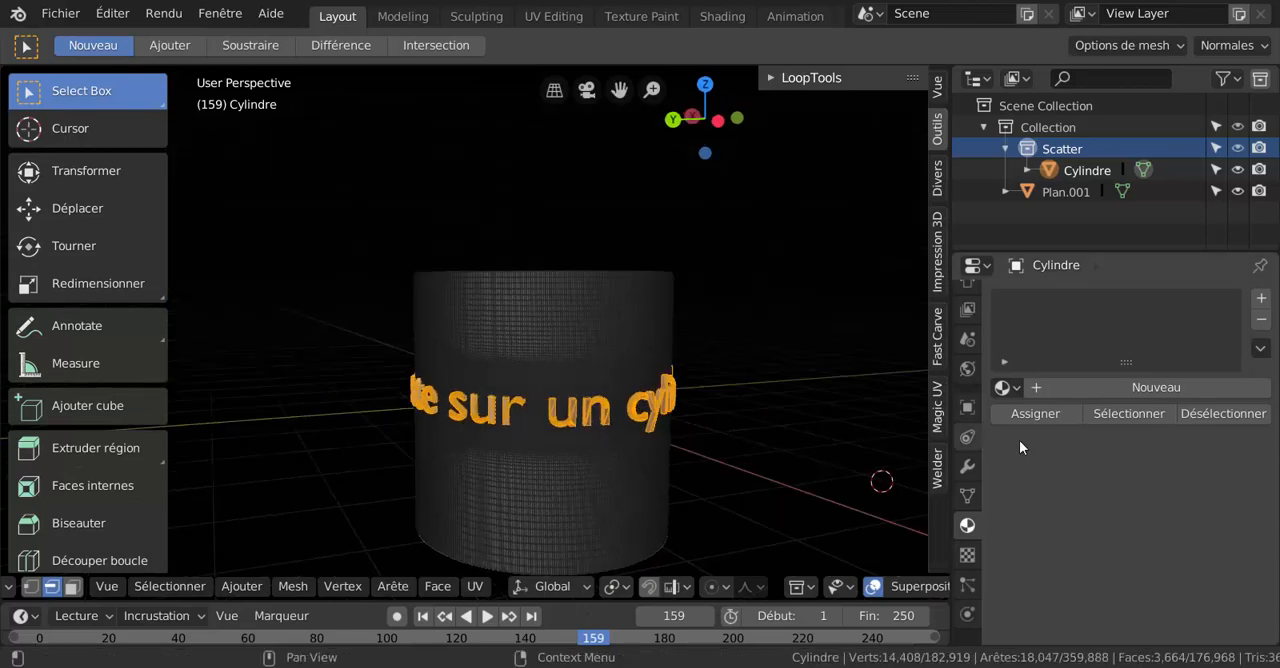
Create a new material with a red base colour and assign it to the selected letter faces.
{"action": "middle_click_drag", "start_coordinate": [728, 465], "coordinate": [718, 400], "text": "shift"}
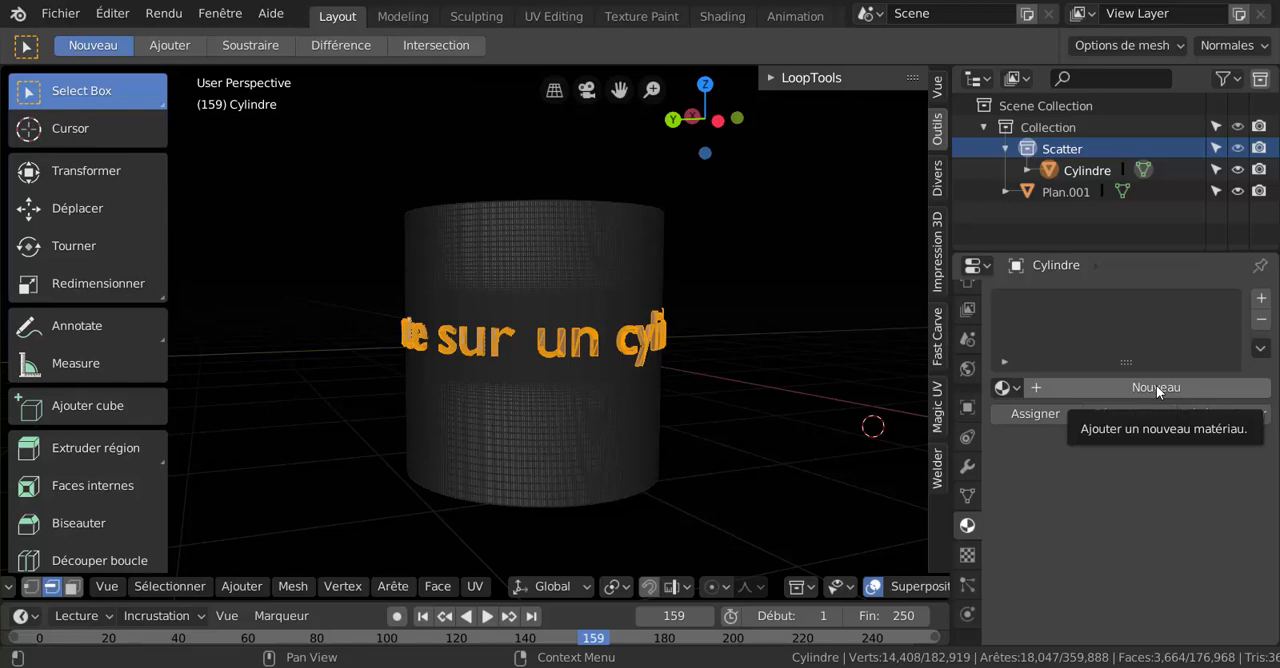
{"action": "left_click", "coordinate": [1156, 385]}
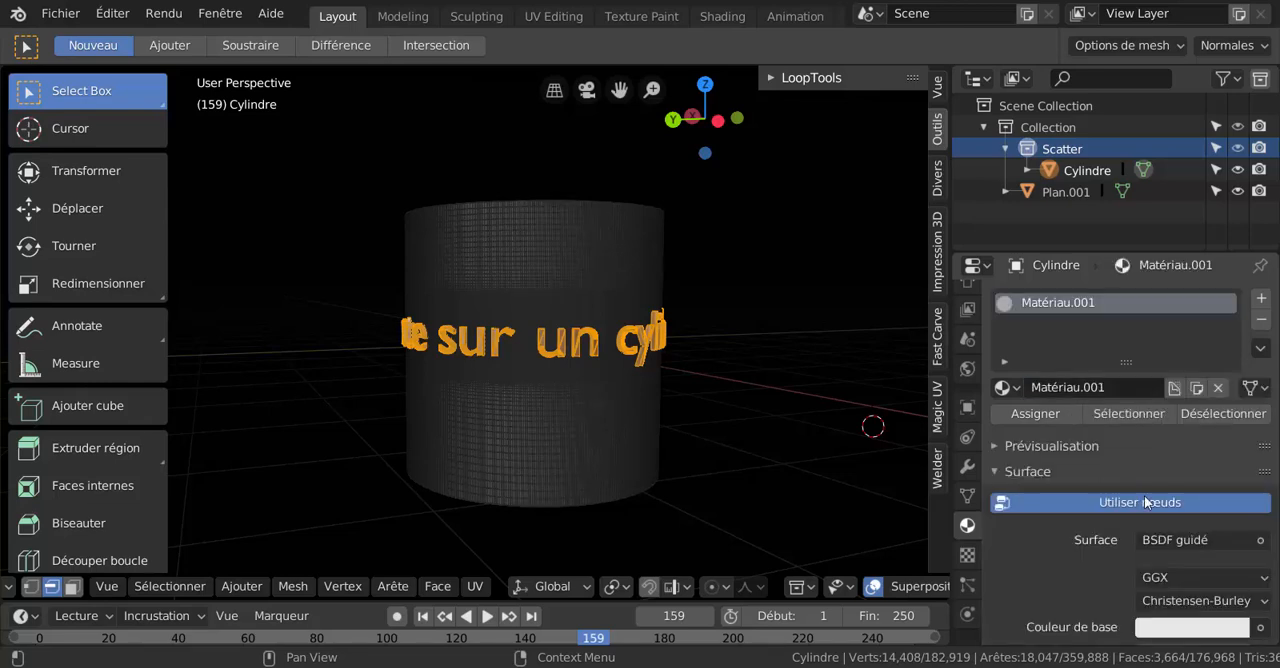
{"action": "scroll", "coordinate": [1105, 543], "scroll_direction": "down", "scroll_amount": 2}
{"action": "left_click", "coordinate": [1188, 565]}
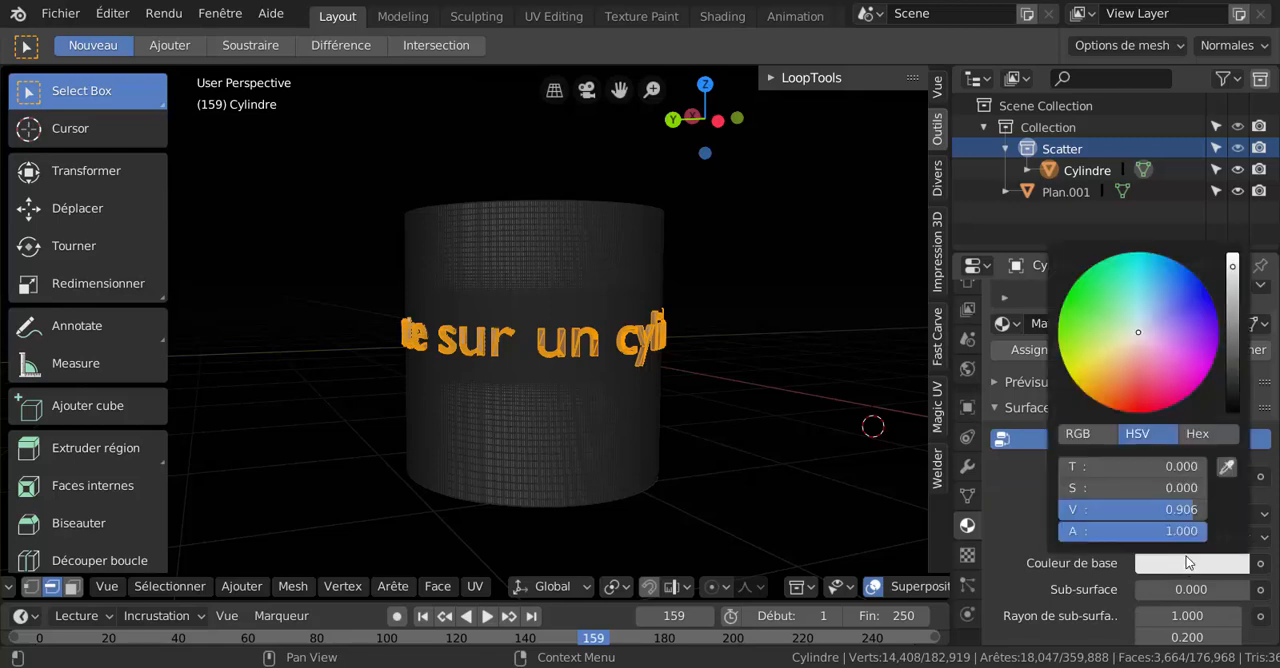
{"action": "left_click", "coordinate": [1142, 398]}
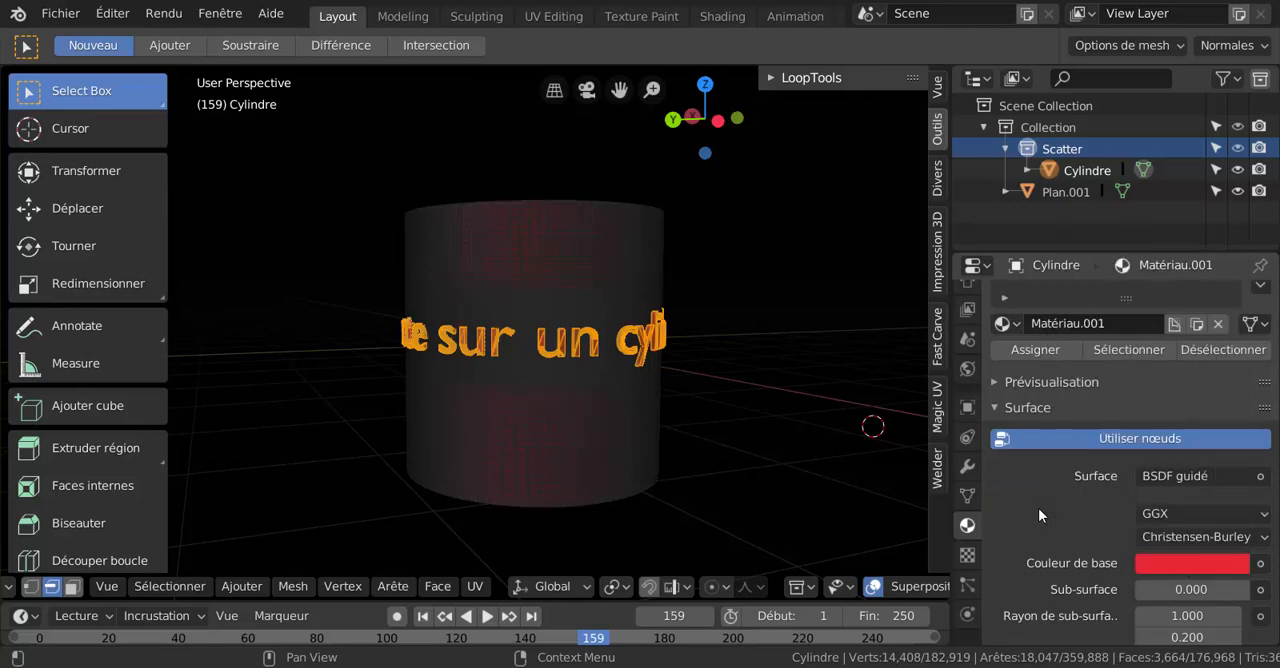
{"action": "left_click", "coordinate": [1047, 357]}
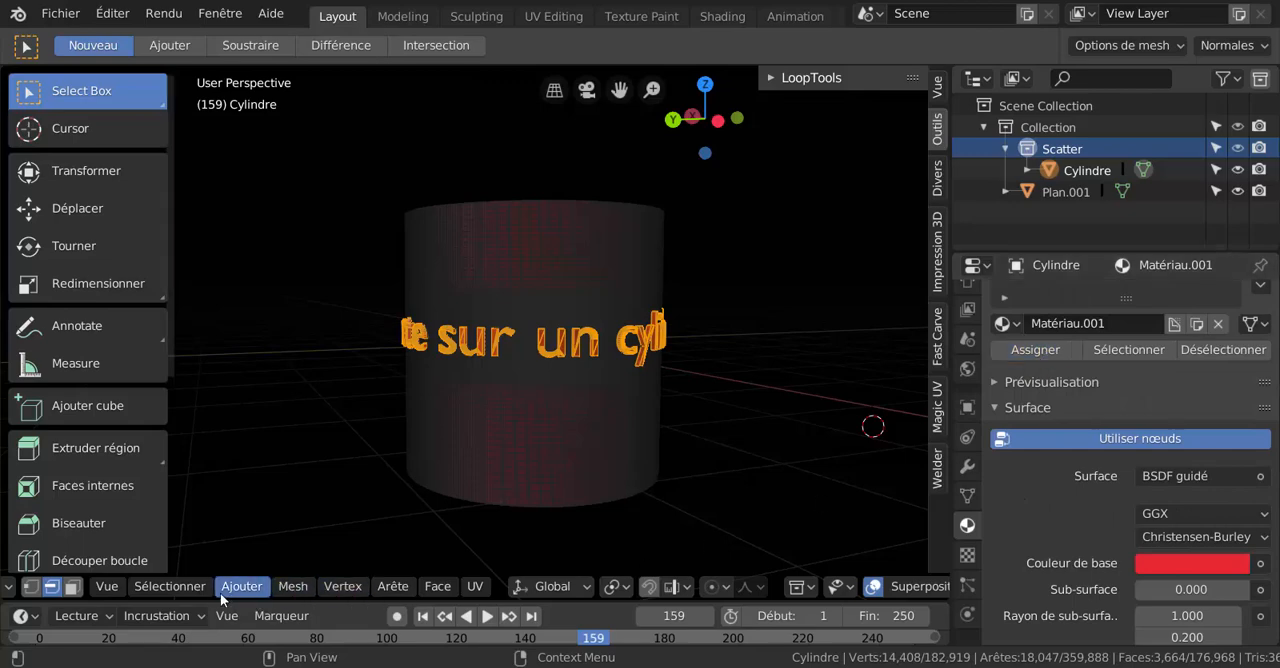
Invert the selection to take the cylinder's faces instead of the letters, and create a new material in a second slot.
{"action": "left_click", "coordinate": [182, 589]}
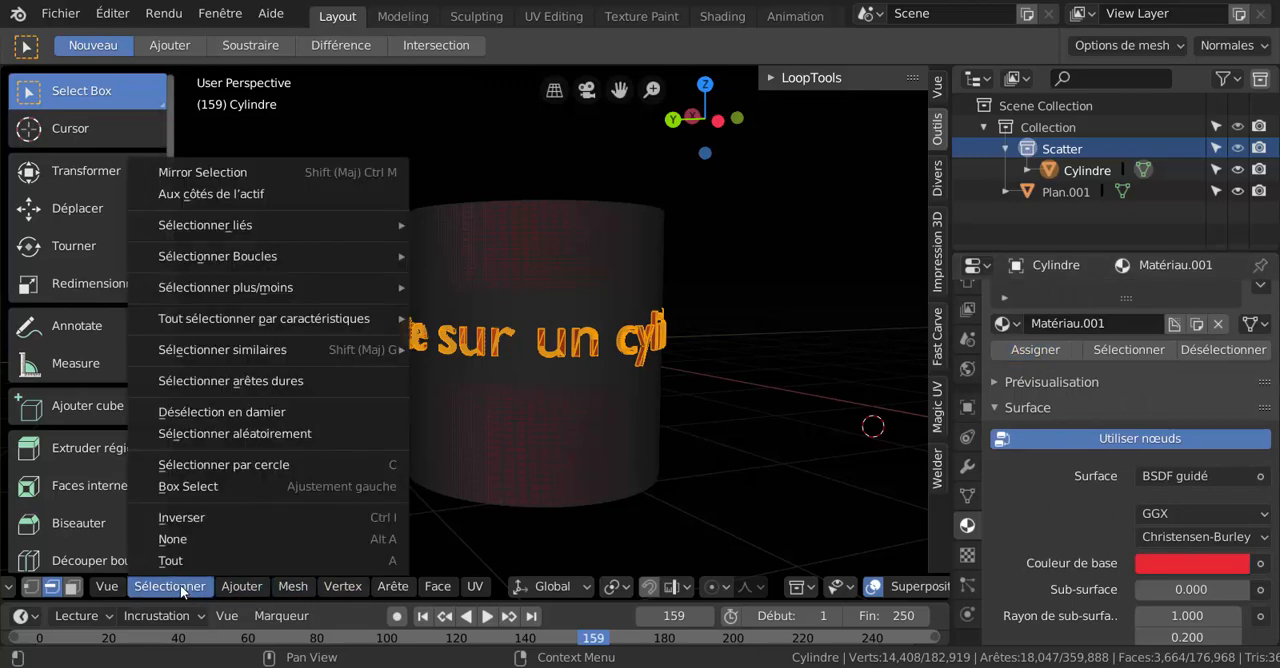
{"action": "left_click", "coordinate": [171, 508]}
{"action": "scroll", "coordinate": [1262, 320], "scroll_direction": "up", "scroll_amount": 2}
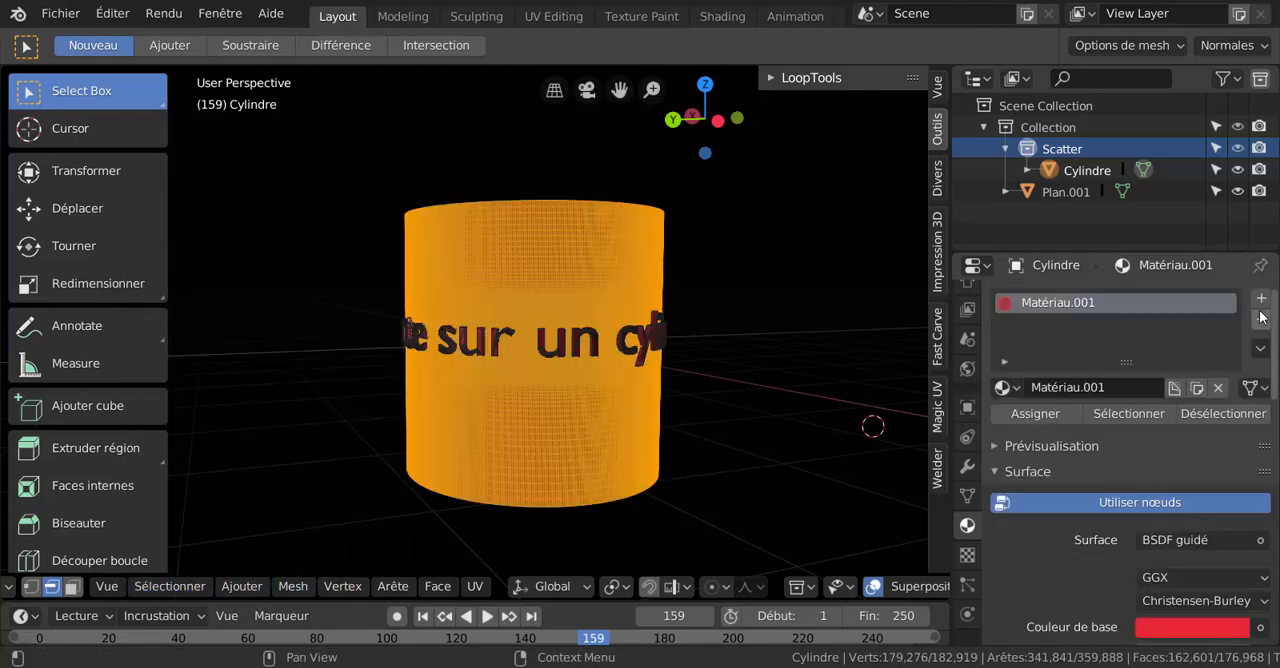
{"action": "left_click", "coordinate": [1261, 301]}
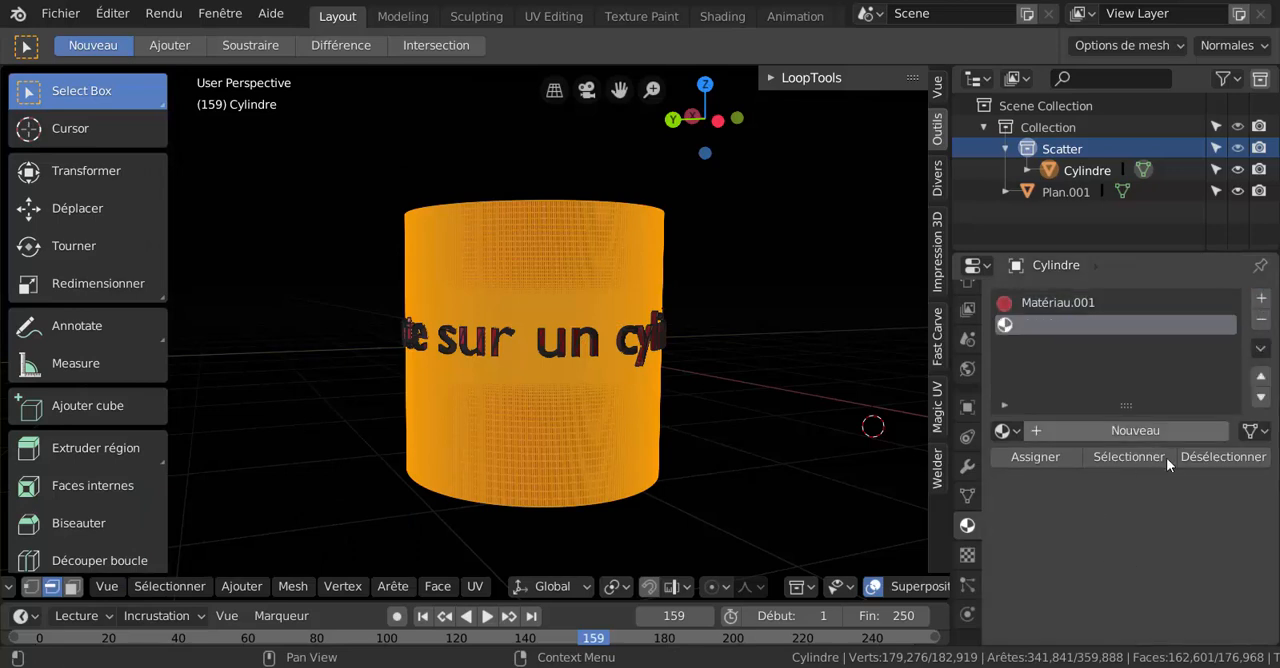
{"action": "left_click", "coordinate": [1123, 430]}
Give the second material a golden-yellow base colour, Métallique 1.000, Spéculaire and Rugosité 0.000, and a lower Teinte de lustre.
{"action": "scroll", "coordinate": [1112, 490], "scroll_direction": "down", "scroll_amount": 5}
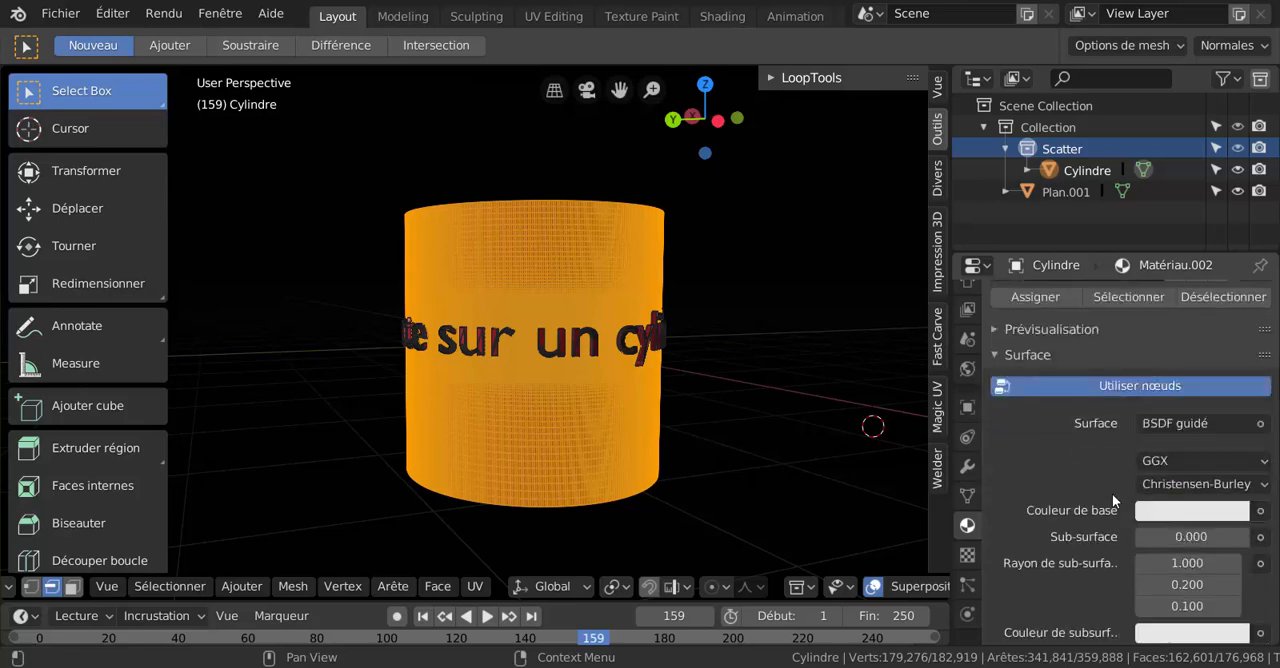
{"action": "left_click", "coordinate": [1201, 479]}
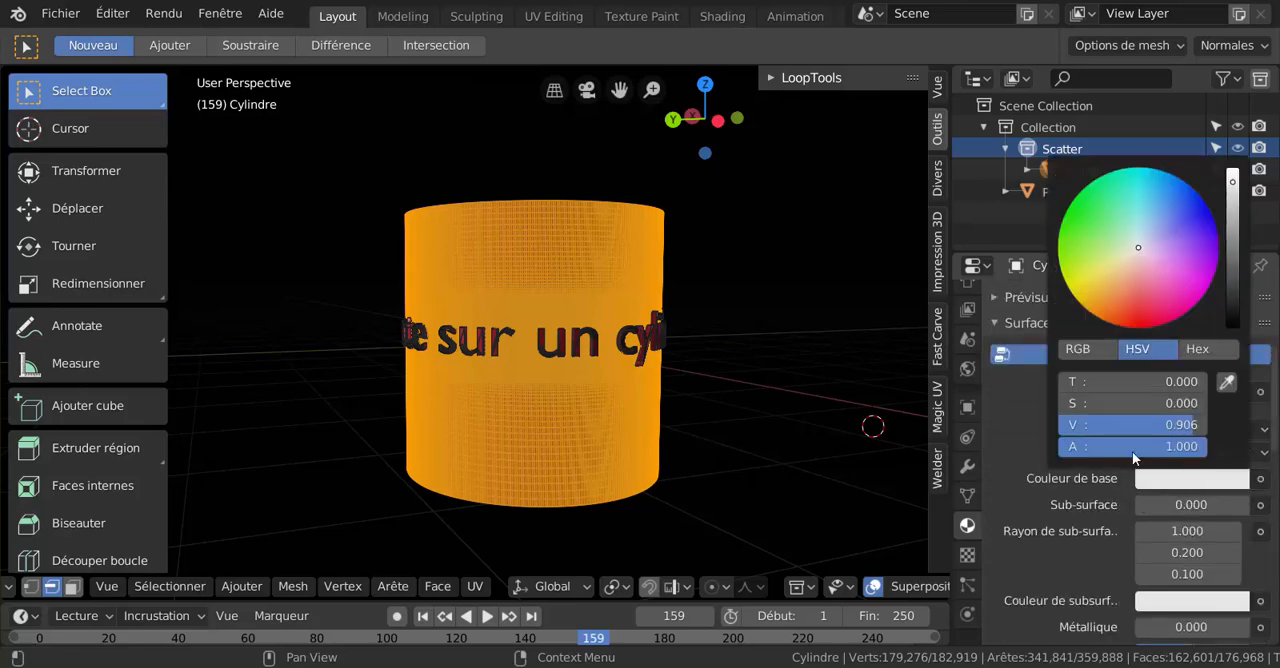
{"action": "left_click", "coordinate": [1109, 287]}
{"action": "scroll", "coordinate": [1100, 507], "scroll_direction": "down", "scroll_amount": 3}
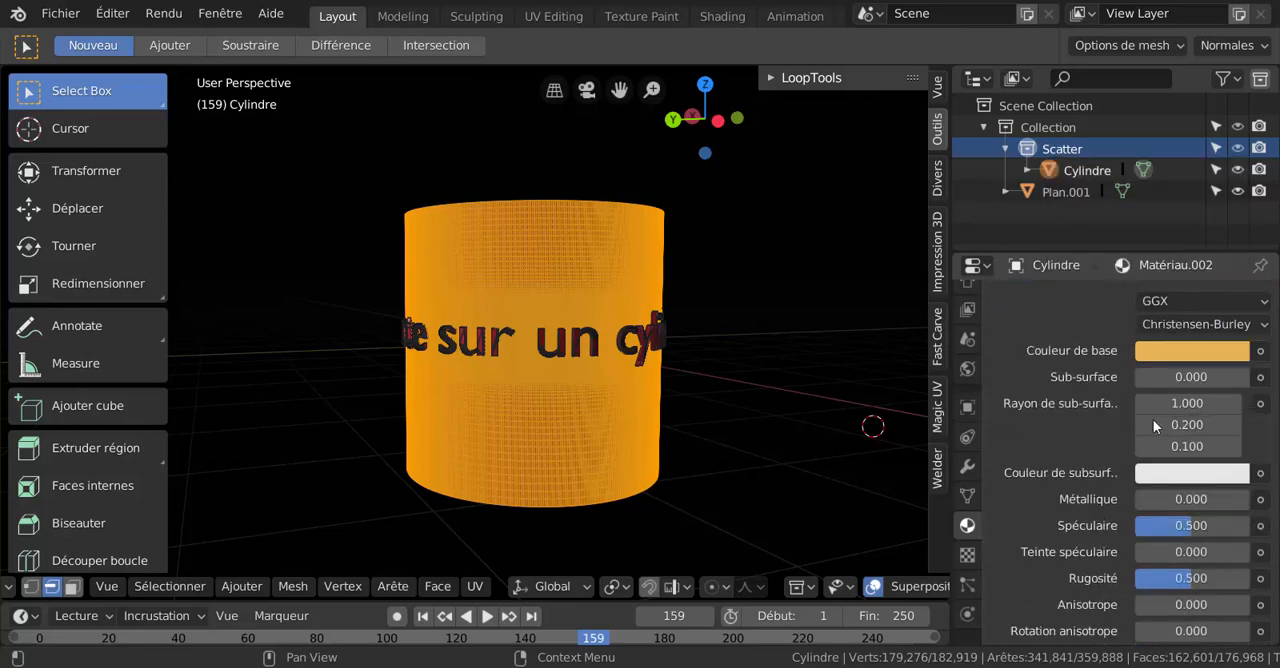
{"action": "left_click_drag", "start_coordinate": [1192, 578], "coordinate": [1140, 578]}
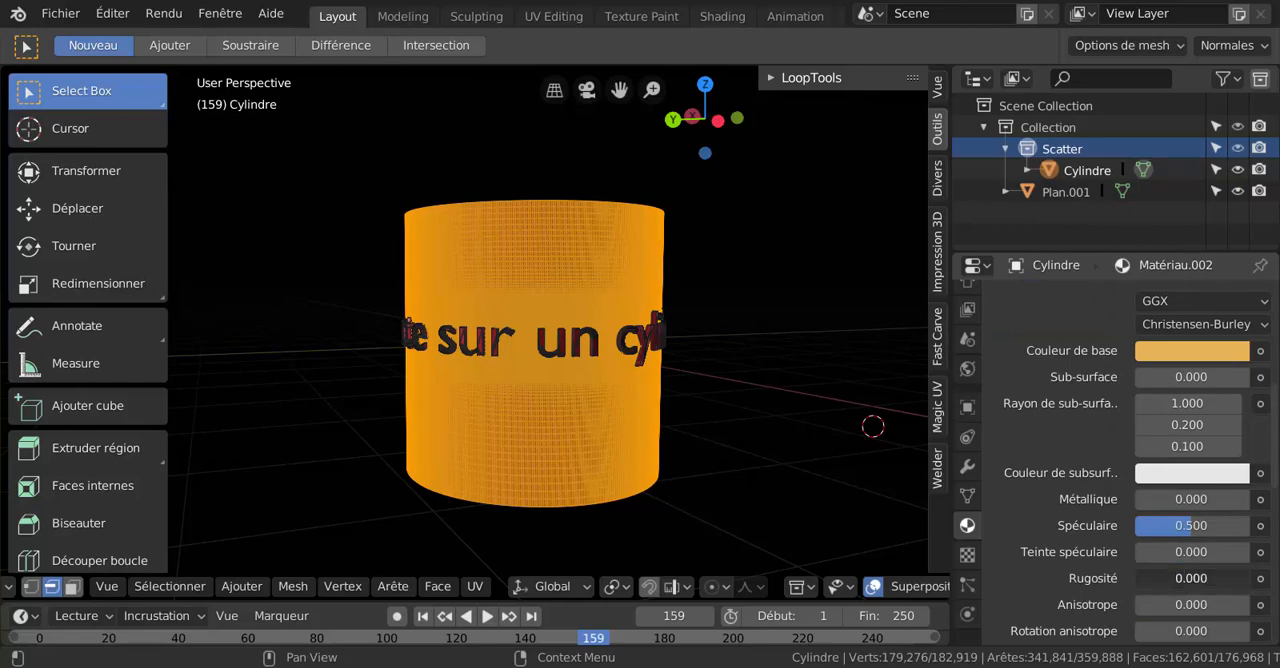
{"action": "left_click_drag", "start_coordinate": [1184, 537], "coordinate": [1250, 499]}
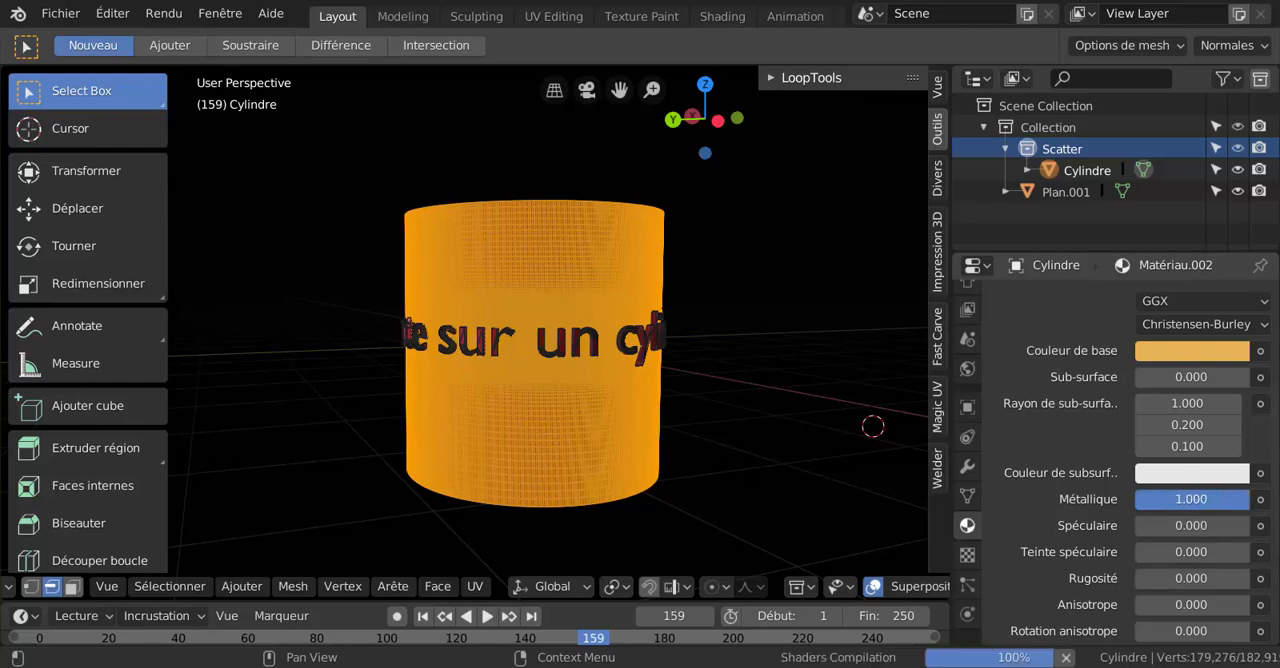
{"action": "scroll", "coordinate": [1037, 519], "scroll_direction": "down", "scroll_amount": 3}
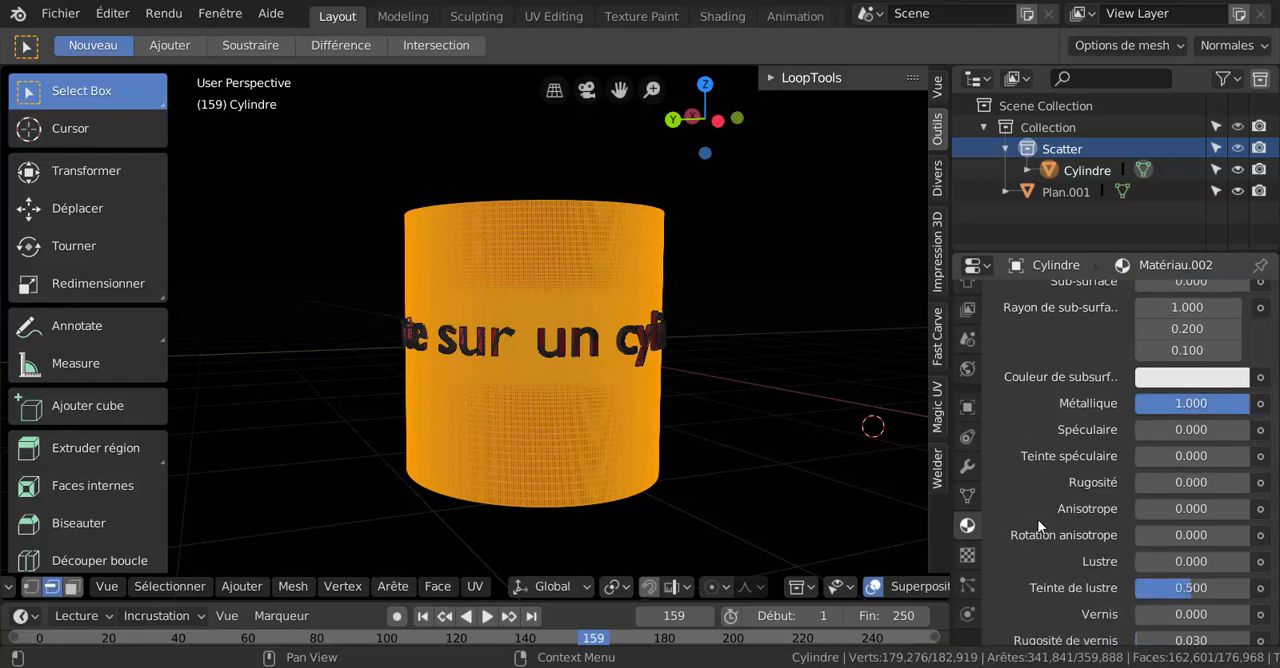
{"action": "scroll", "coordinate": [1037, 526], "scroll_direction": "down", "scroll_amount": 2}
{"action": "left_click_drag", "start_coordinate": [1189, 523], "coordinate": [1136, 523]}
Assign the golden metallic material to the selected cylinder faces and return to Object Mode.
{"action": "scroll", "coordinate": [1071, 507], "scroll_direction": "up", "scroll_amount": 12}
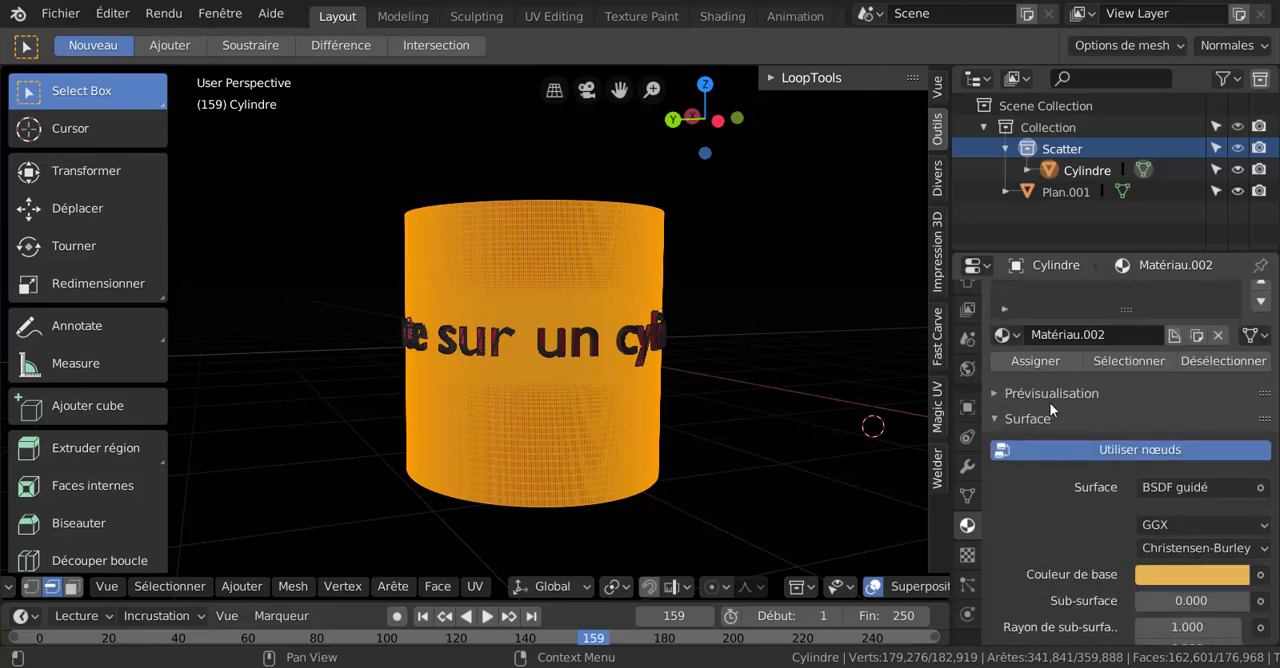
{"action": "left_click", "coordinate": [1035, 360]}
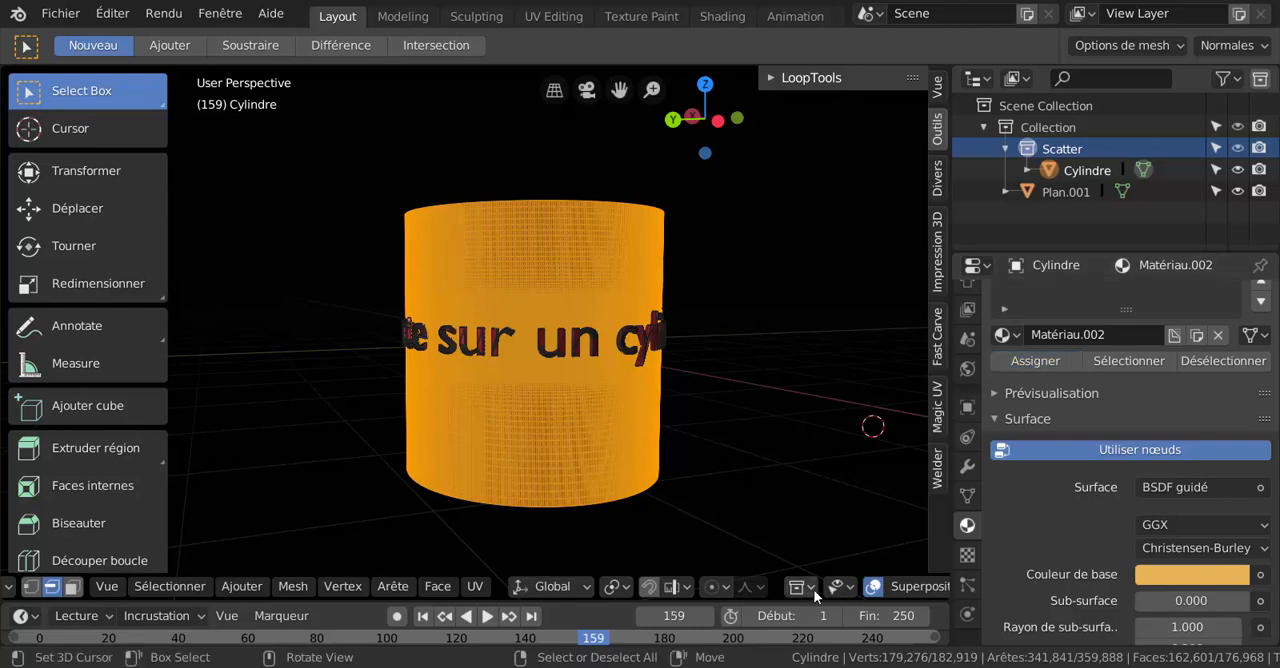
{"action": "scroll", "coordinate": [849, 588], "scroll_direction": "down", "scroll_amount": 6}
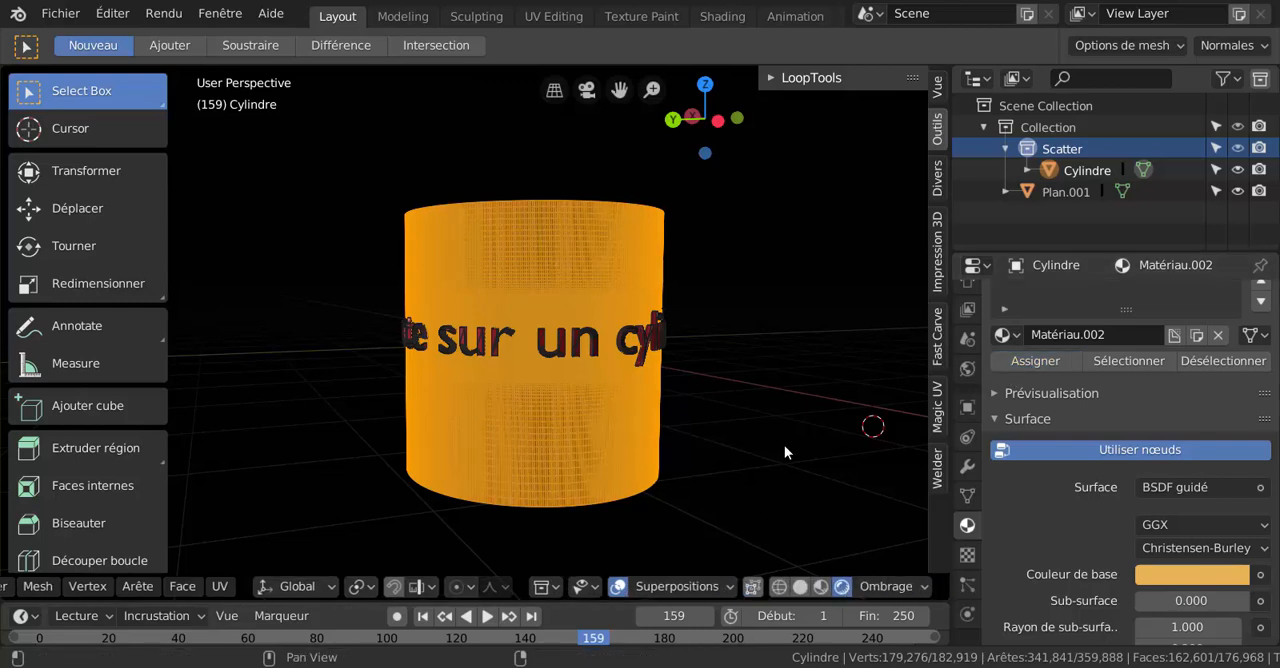
{"action": "key", "text": "ctrl+Tab"}
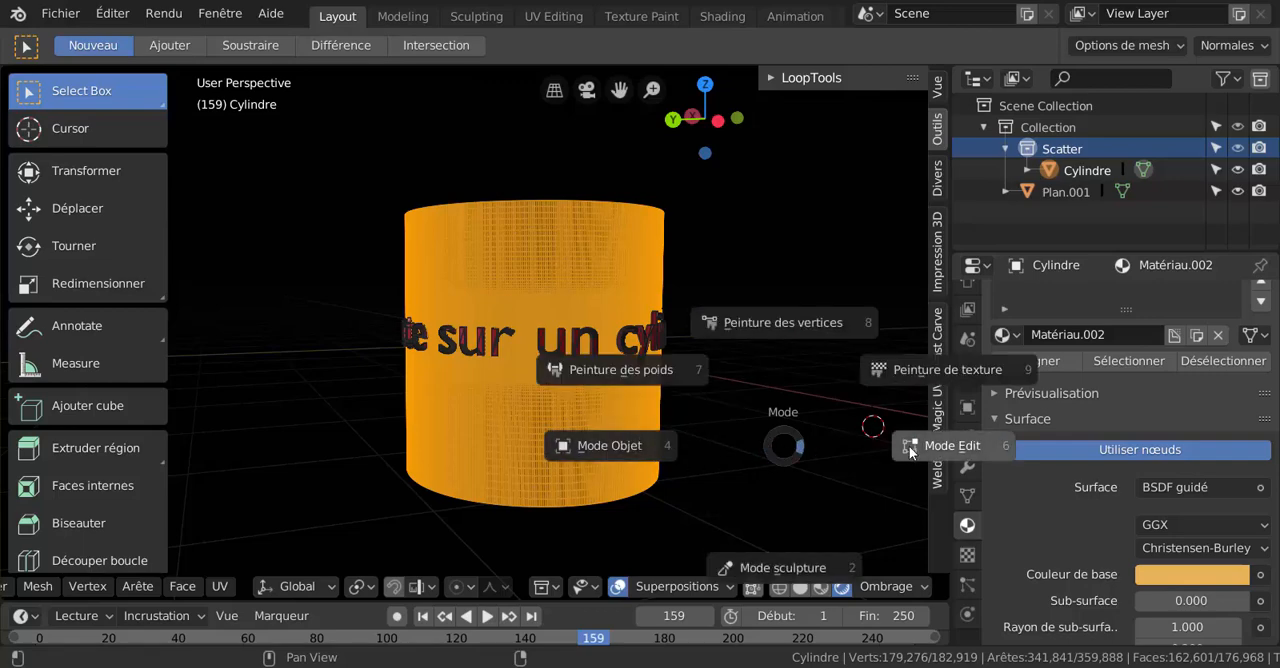
{"action": "left_click", "coordinate": [910, 450]}
{"action": "key", "text": "ctrl+Tab"}
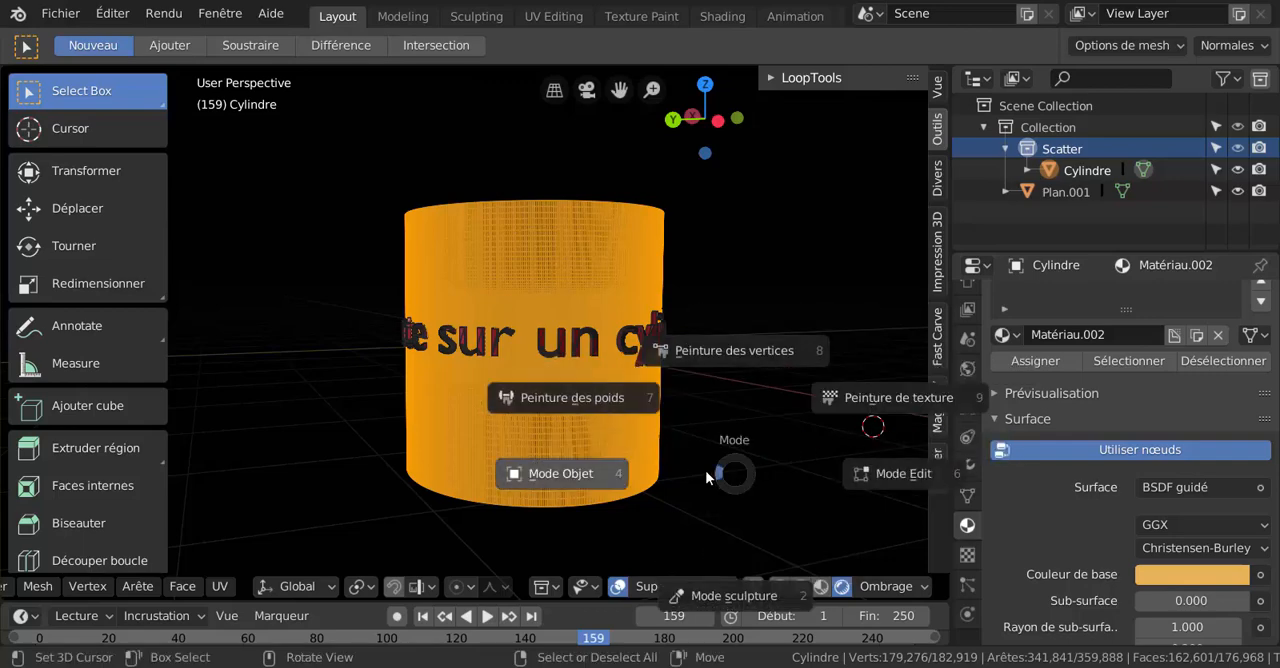
{"action": "left_click", "coordinate": [598, 463]}
{"action": "middle_click_drag", "start_coordinate": [722, 473], "coordinate": [754, 472]}
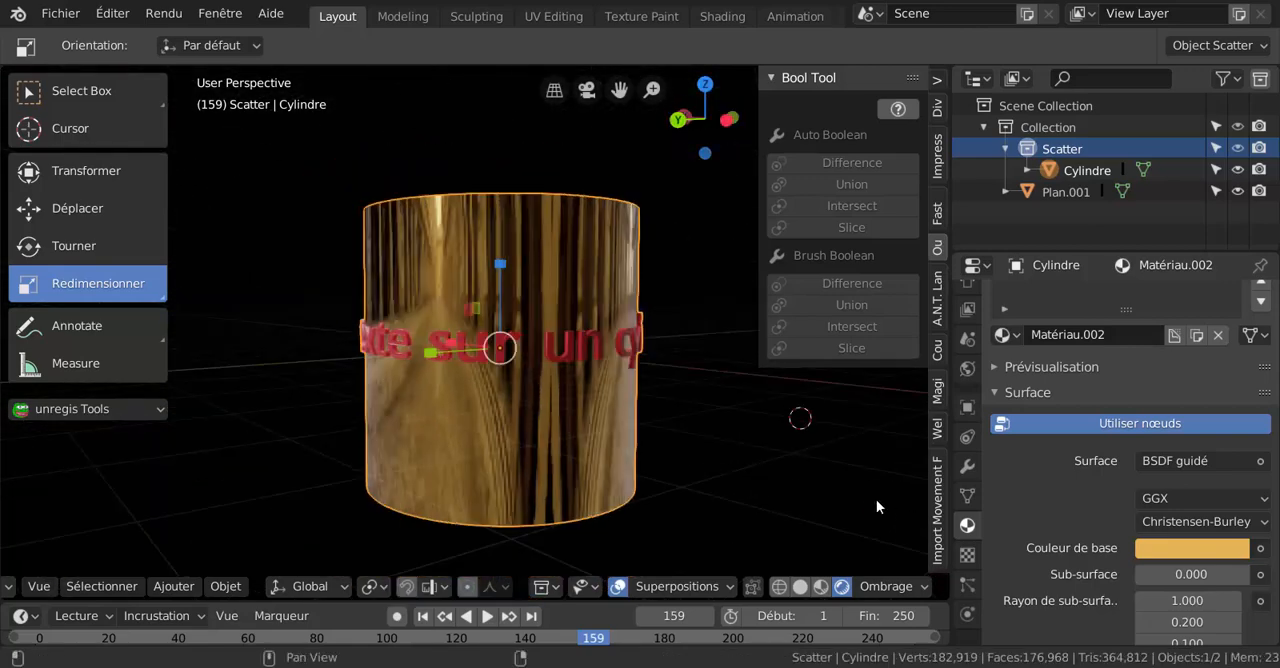
Switch the viewport to orthographic projection and hide its sidebar.
{"action": "key", "text": "KP_5"}
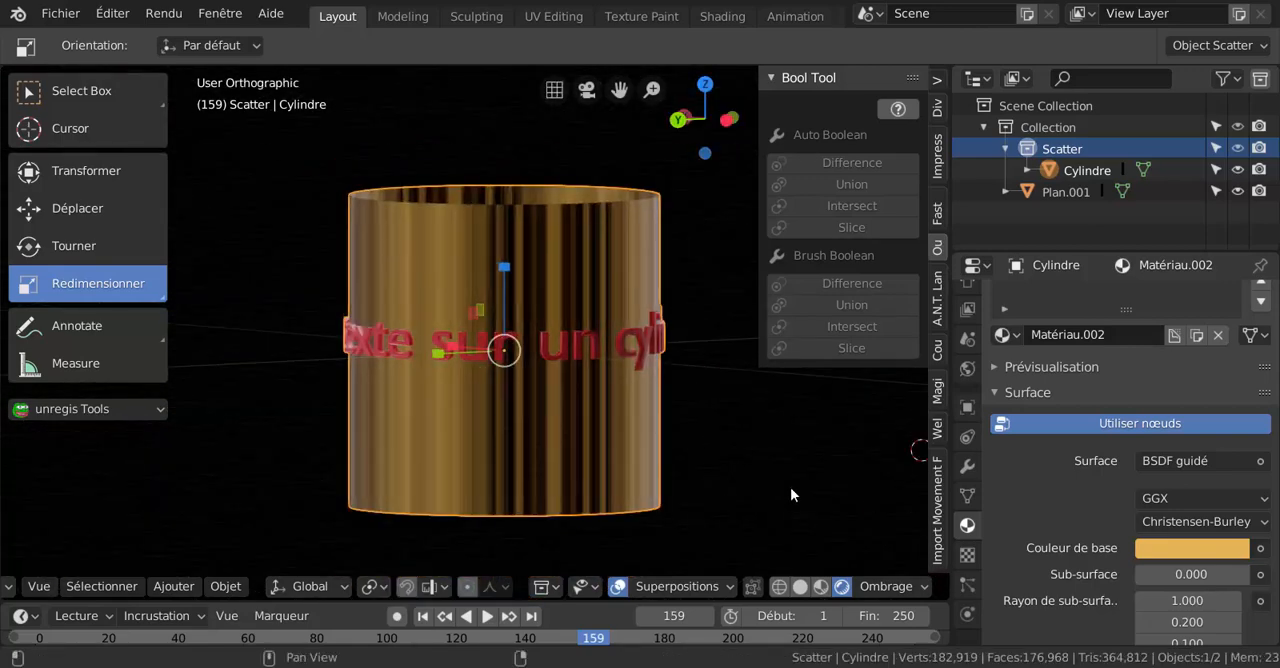
{"action": "middle_click_drag", "start_coordinate": [600, 451], "coordinate": [583, 372]}
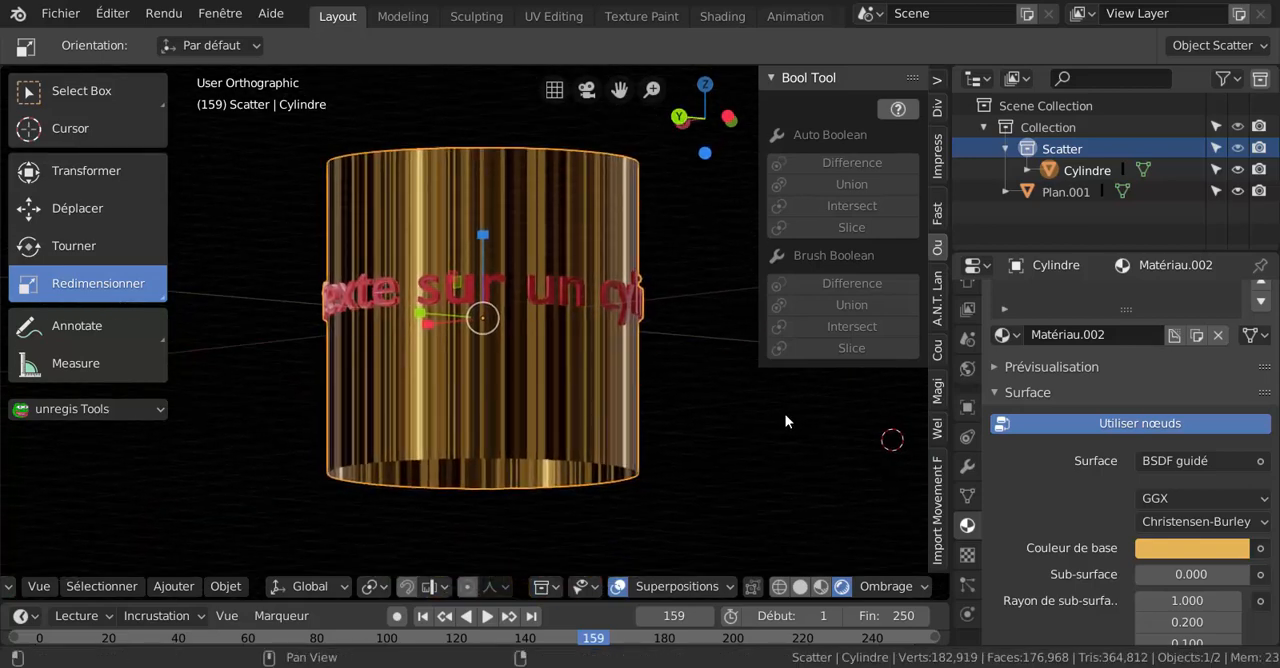
{"action": "key", "text": "n"}
{"action": "middle_click_drag", "start_coordinate": [779, 411], "coordinate": [789, 378]}
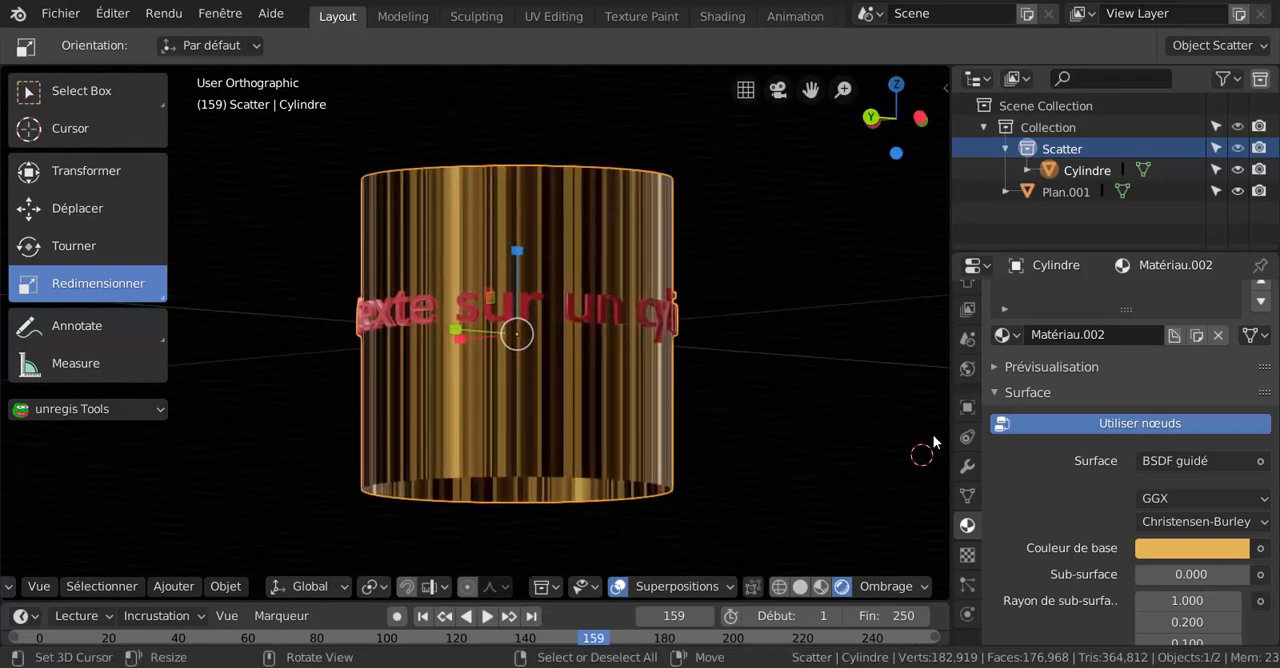
Raise the golden material's Rugosité to 0.365.
{"action": "scroll", "coordinate": [1040, 513], "scroll_direction": "down", "scroll_amount": 5}
{"action": "scroll", "coordinate": [1044, 509], "scroll_direction": "down", "scroll_amount": 2}
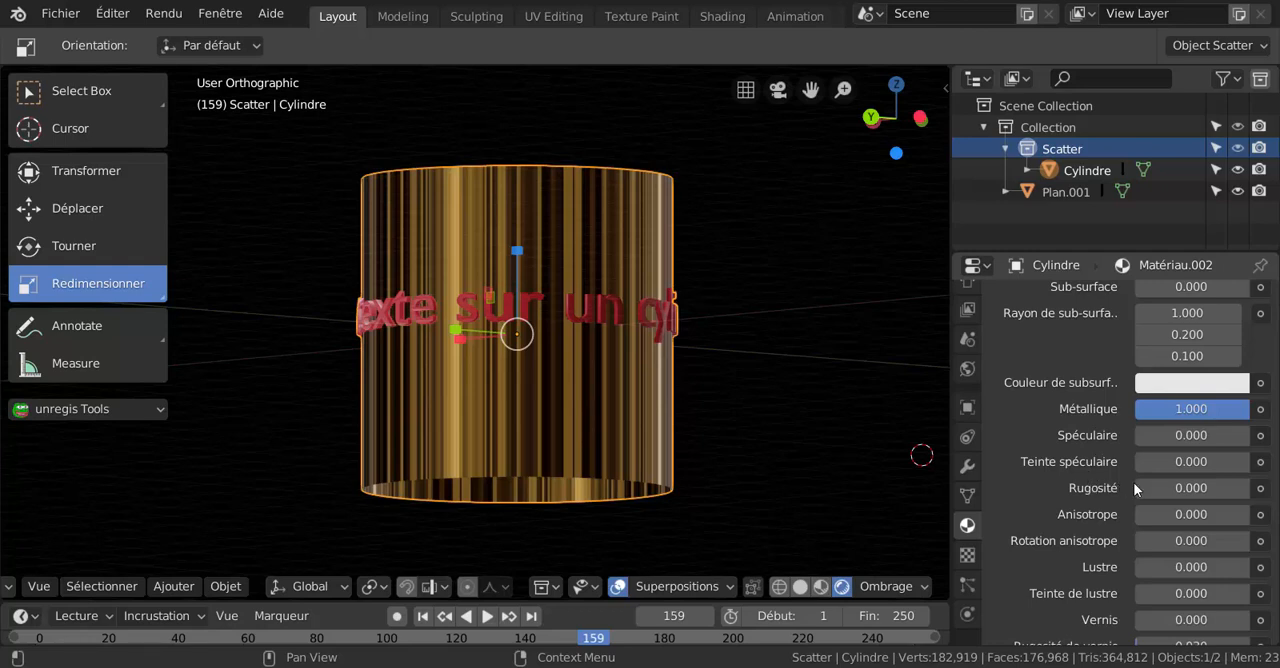
{"action": "left_click_drag", "start_coordinate": [1136, 487], "coordinate": [1178, 487]}
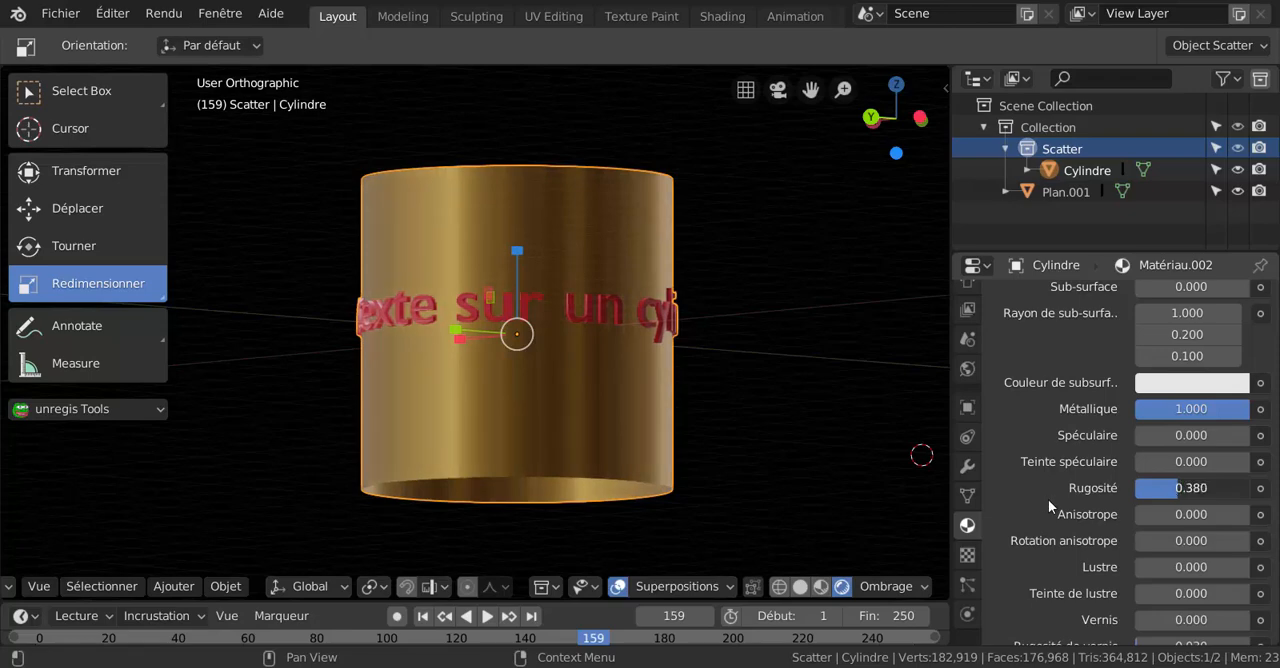
Lower the golden material's Rugosité to 0.144.
{"action": "middle_click_drag", "start_coordinate": [905, 475], "coordinate": [888, 425]}
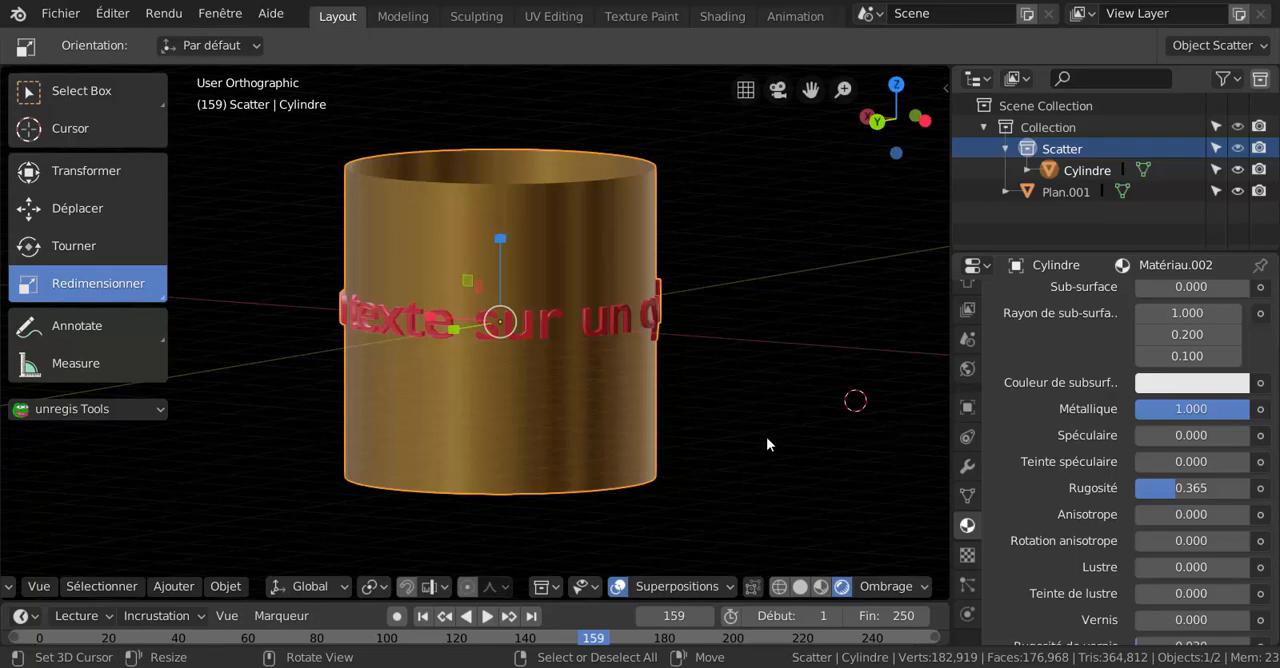
{"action": "scroll", "coordinate": [767, 436], "scroll_direction": "down", "scroll_amount": 1}
{"action": "middle_click_drag", "start_coordinate": [748, 444], "coordinate": [700, 430]}
{"action": "scroll", "coordinate": [743, 422], "scroll_direction": "up", "scroll_amount": 3}
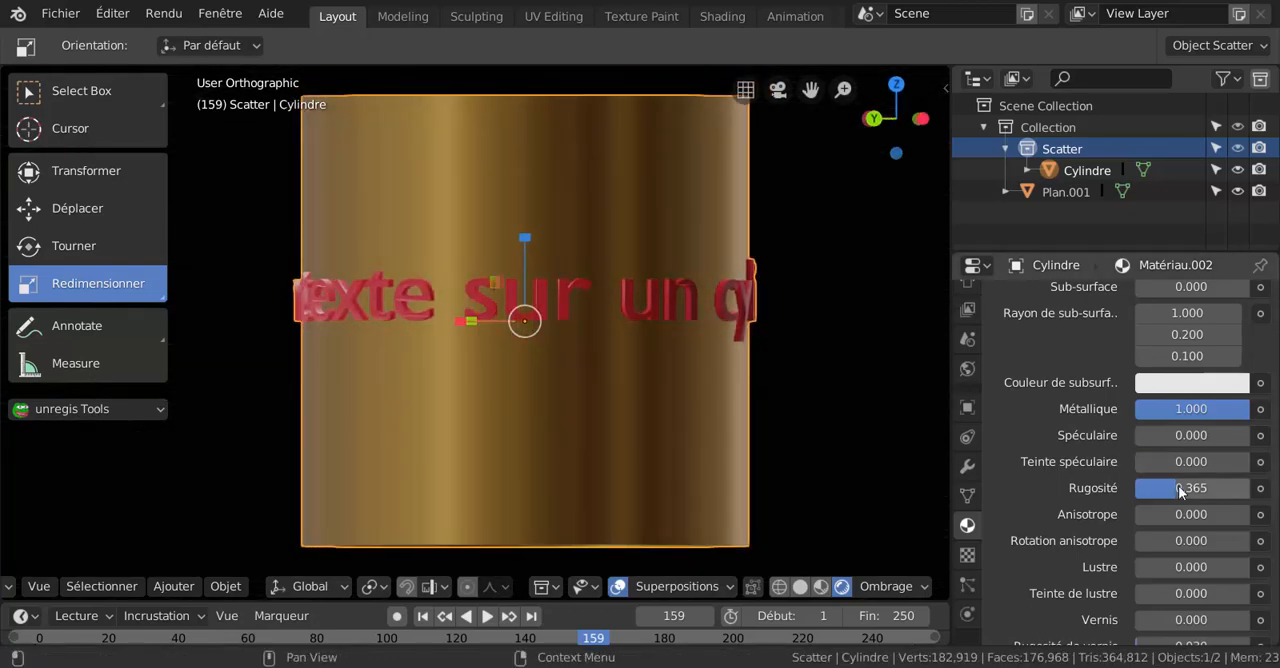
{"action": "left_click_drag", "start_coordinate": [1179, 488], "coordinate": [1151, 488]}
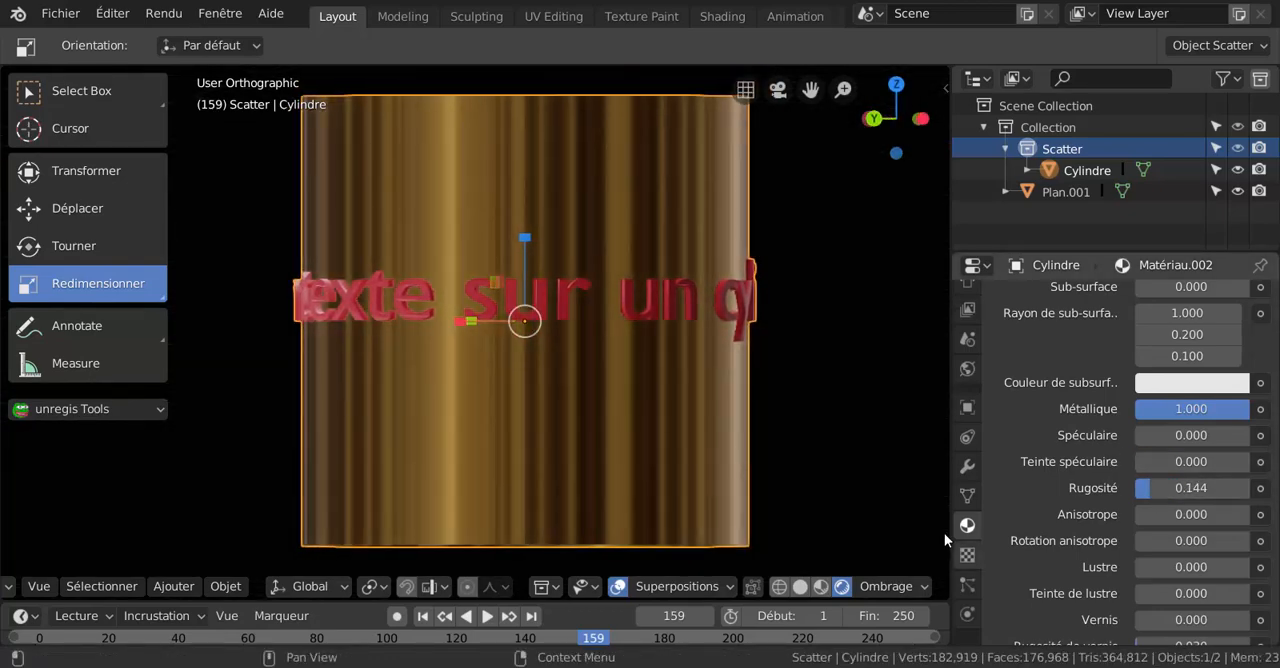
Return the viewport to perspective and set the golden material's Rugosité to 0.000.
{"action": "key", "text": "KP_5"}
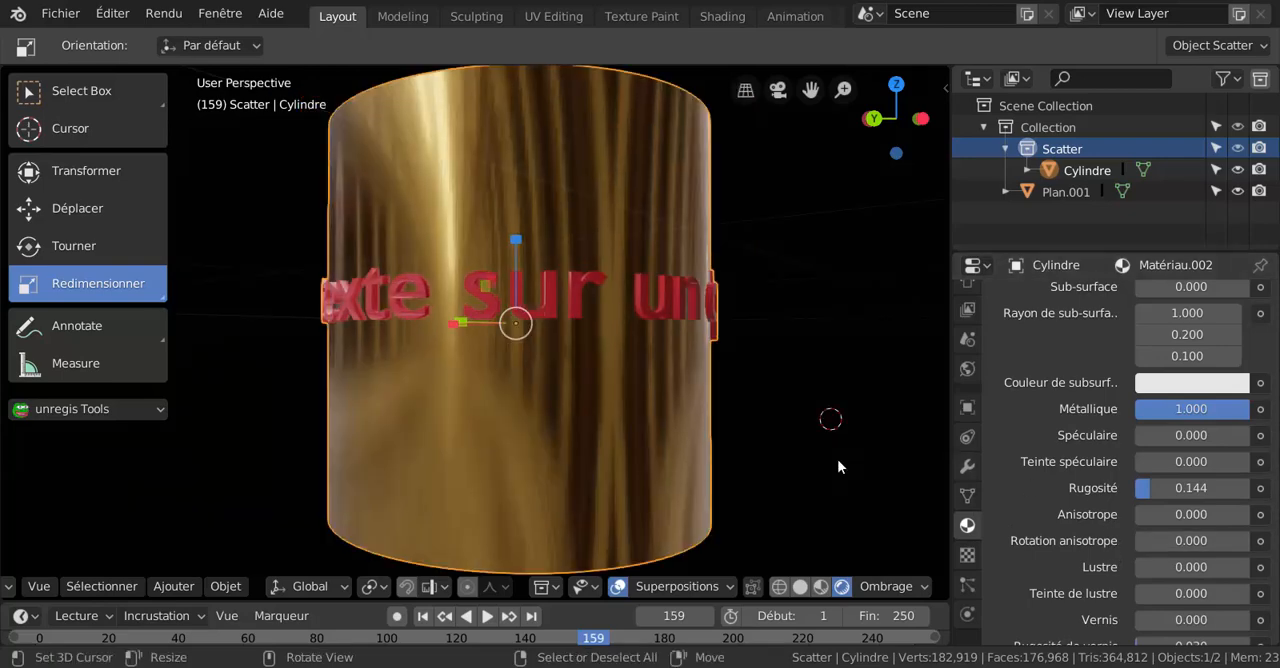
{"action": "middle_click_drag", "start_coordinate": [838, 466], "coordinate": [580, 437]}
{"action": "scroll", "coordinate": [583, 425], "scroll_direction": "up", "scroll_amount": 1}
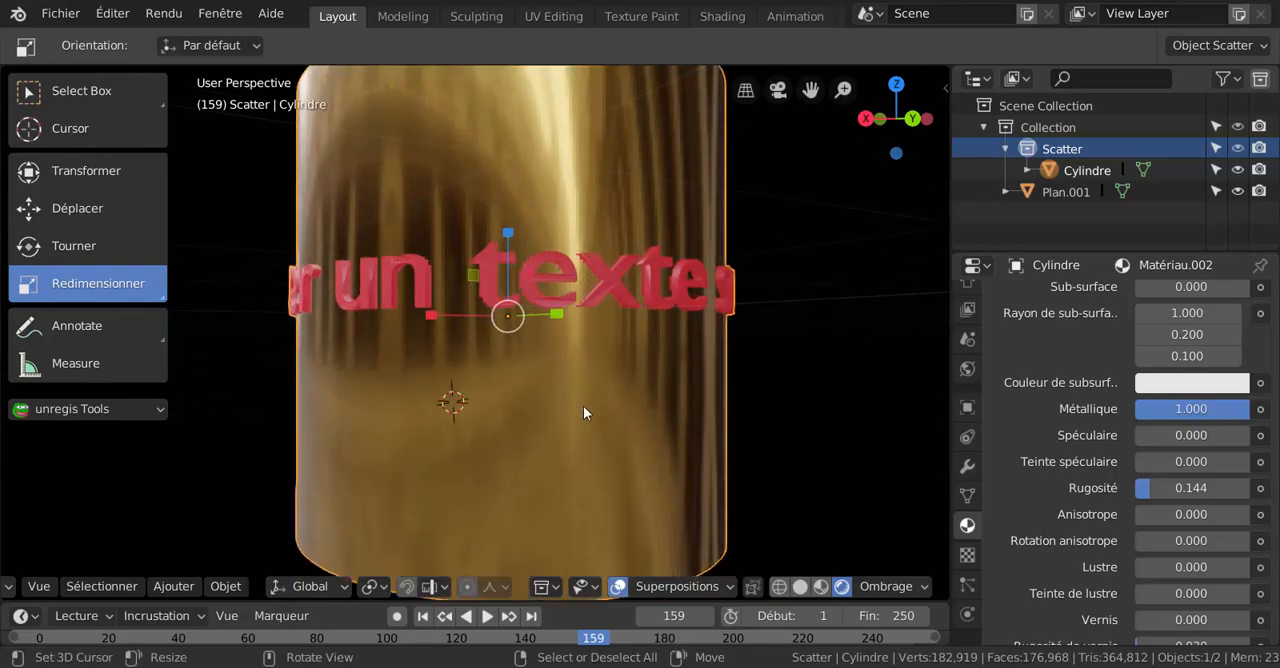
{"action": "scroll", "coordinate": [589, 409], "scroll_direction": "down", "scroll_amount": 3}
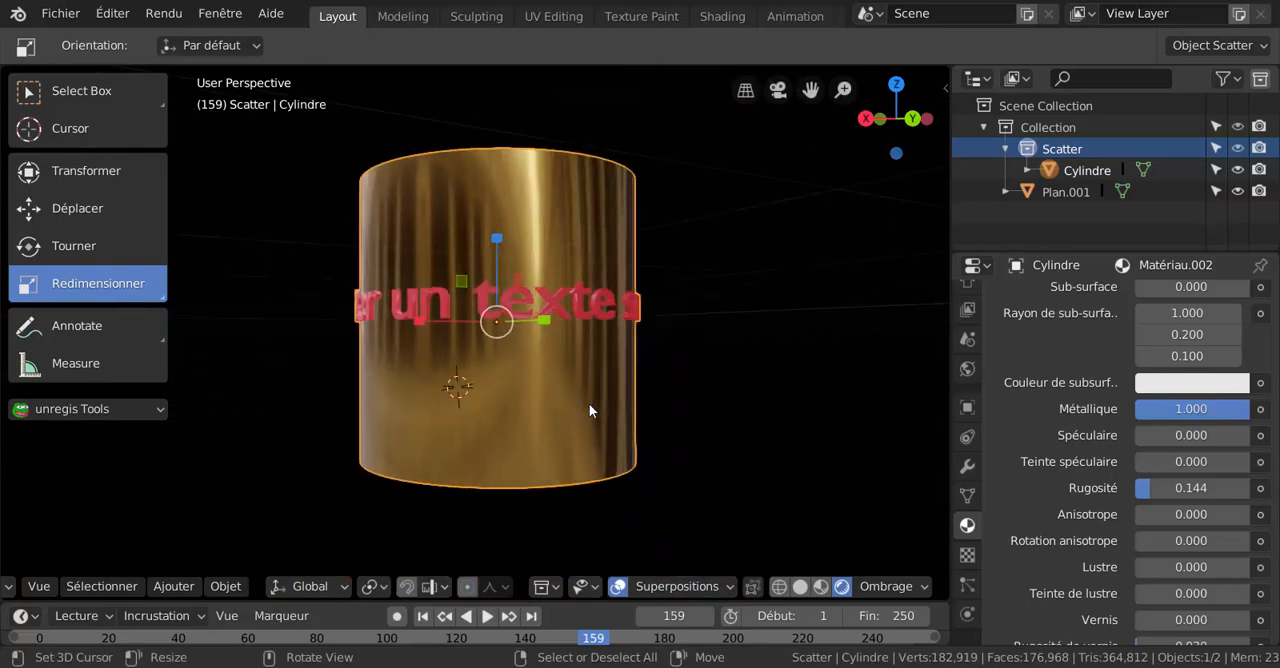
{"action": "key", "text": "ctrl+Tab"}
{"action": "key", "text": "Escape"}
{"action": "middle_click_drag", "start_coordinate": [738, 433], "coordinate": [803, 437]}
{"action": "left_click_drag", "start_coordinate": [1149, 487], "coordinate": [1120, 487]}
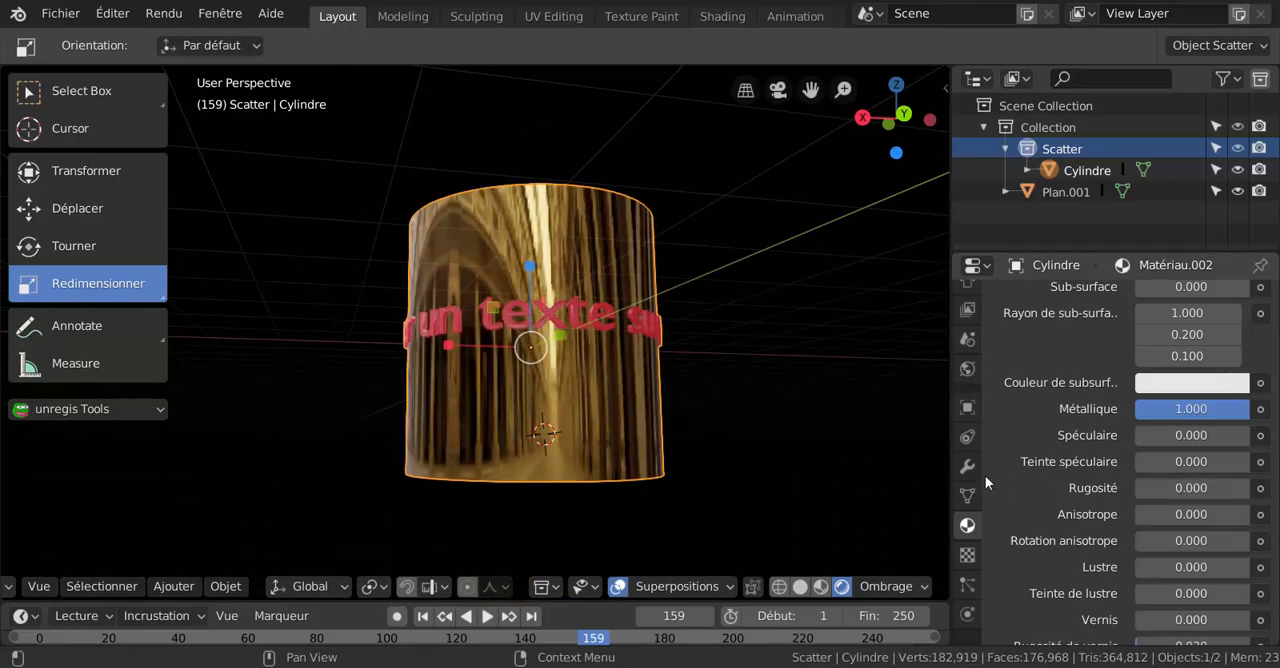
Switch the cylinder to Edit Mode with its golden faces still selected.
{"action": "middle_click_drag", "start_coordinate": [930, 470], "coordinate": [729, 440]}
{"action": "scroll", "coordinate": [680, 438], "scroll_direction": "down", "scroll_amount": 3}
{"action": "middle_click_drag", "start_coordinate": [606, 432], "coordinate": [542, 289]}
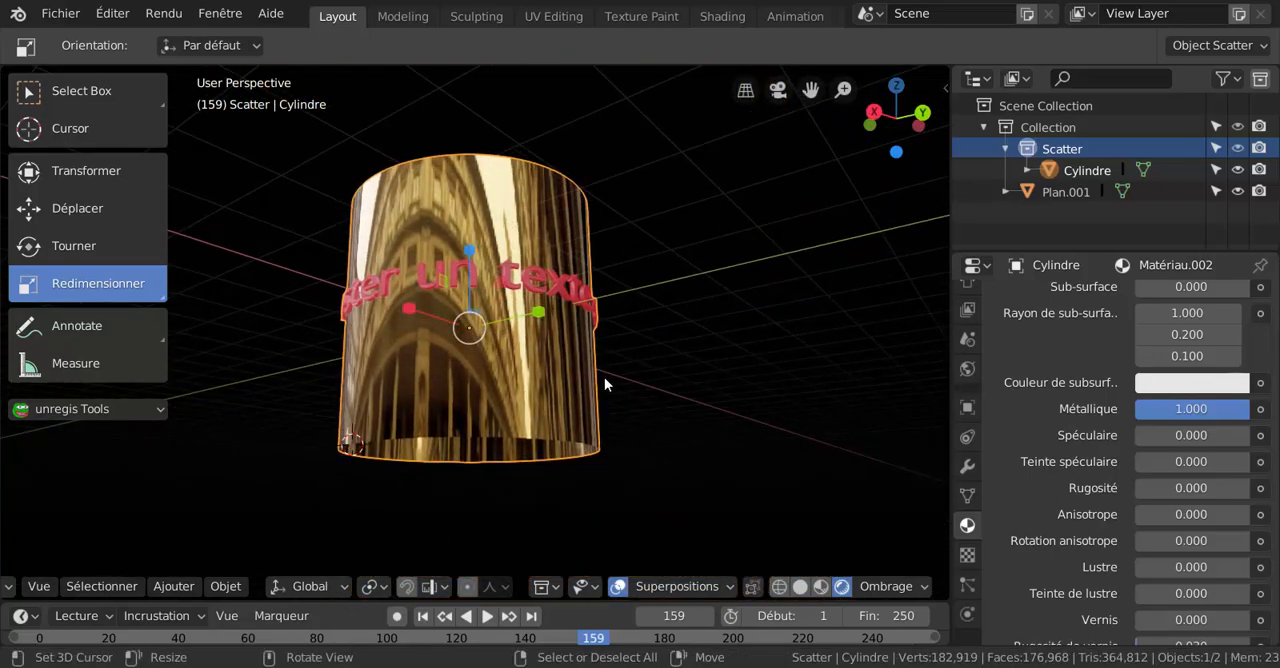
{"action": "key", "text": "ctrl+Tab"}
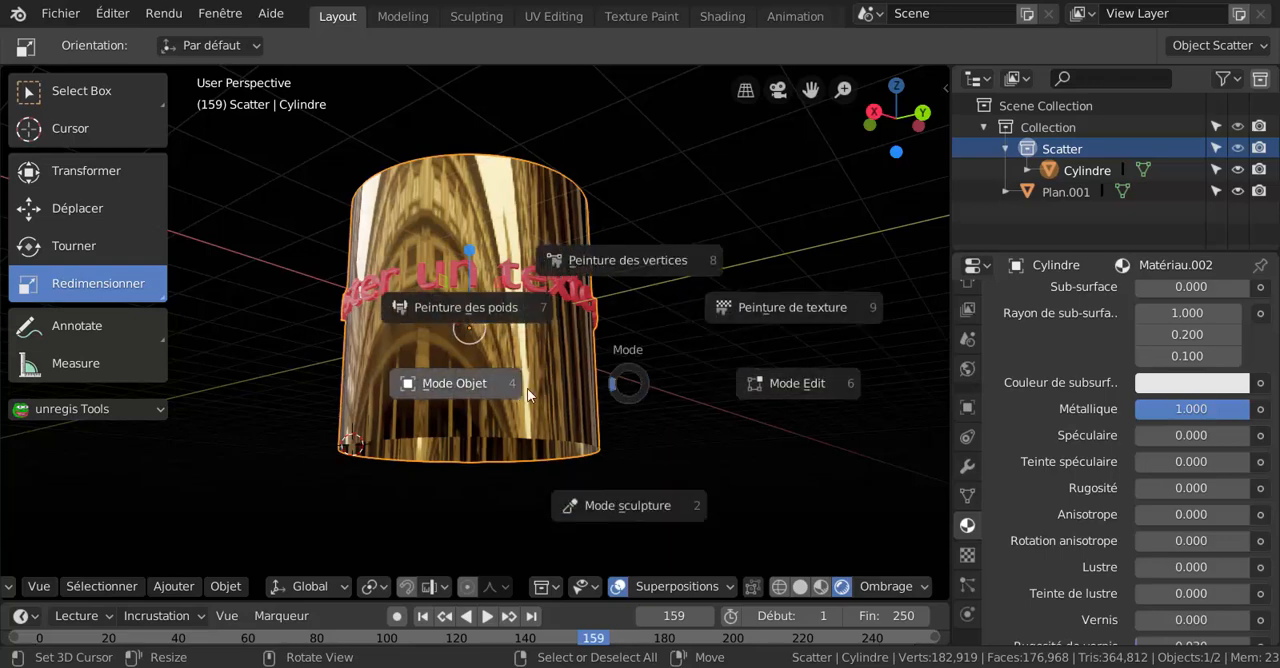
{"action": "left_click", "coordinate": [781, 382]}
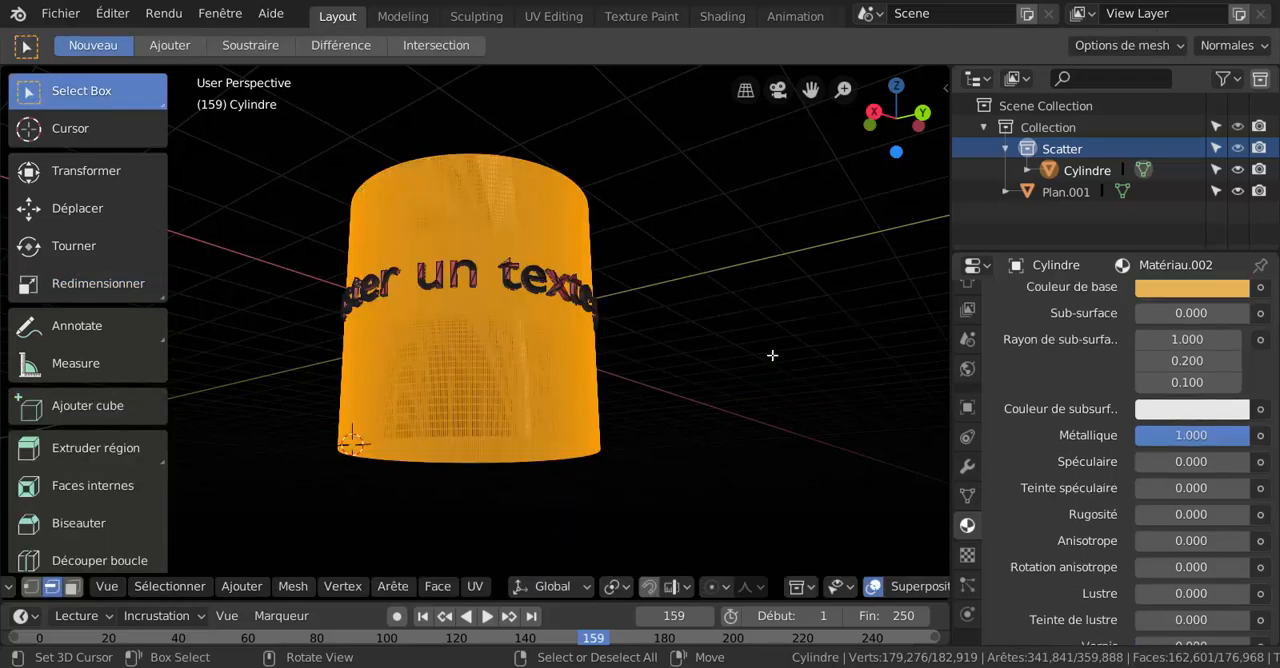
Apply smooth shading (Ombrage lissé) to the selected cylinder faces.
{"action": "middle_click_drag", "start_coordinate": [772, 355], "coordinate": [757, 406]}
{"action": "scroll", "coordinate": [687, 396], "scroll_direction": "up", "scroll_amount": 2}
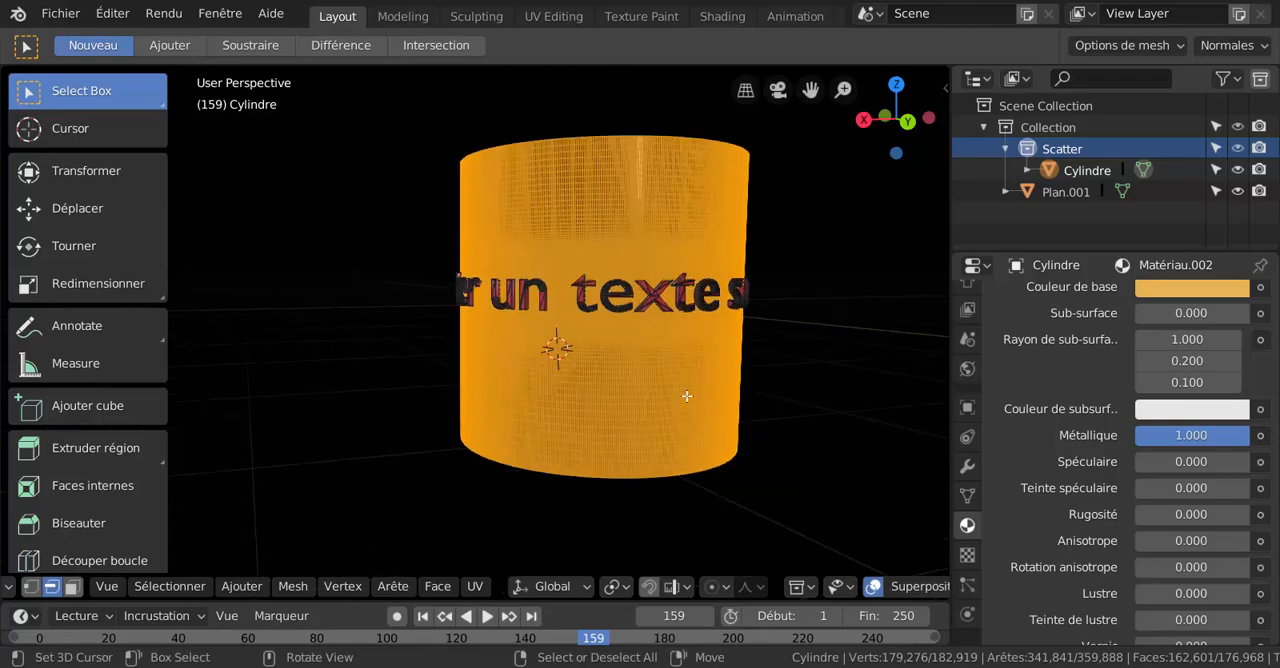
{"action": "middle_click_drag", "start_coordinate": [402, 407], "coordinate": [273, 438], "text": "shift"}
{"action": "left_click", "coordinate": [343, 588]}
{"action": "mouse_move", "coordinate": [390, 590]}
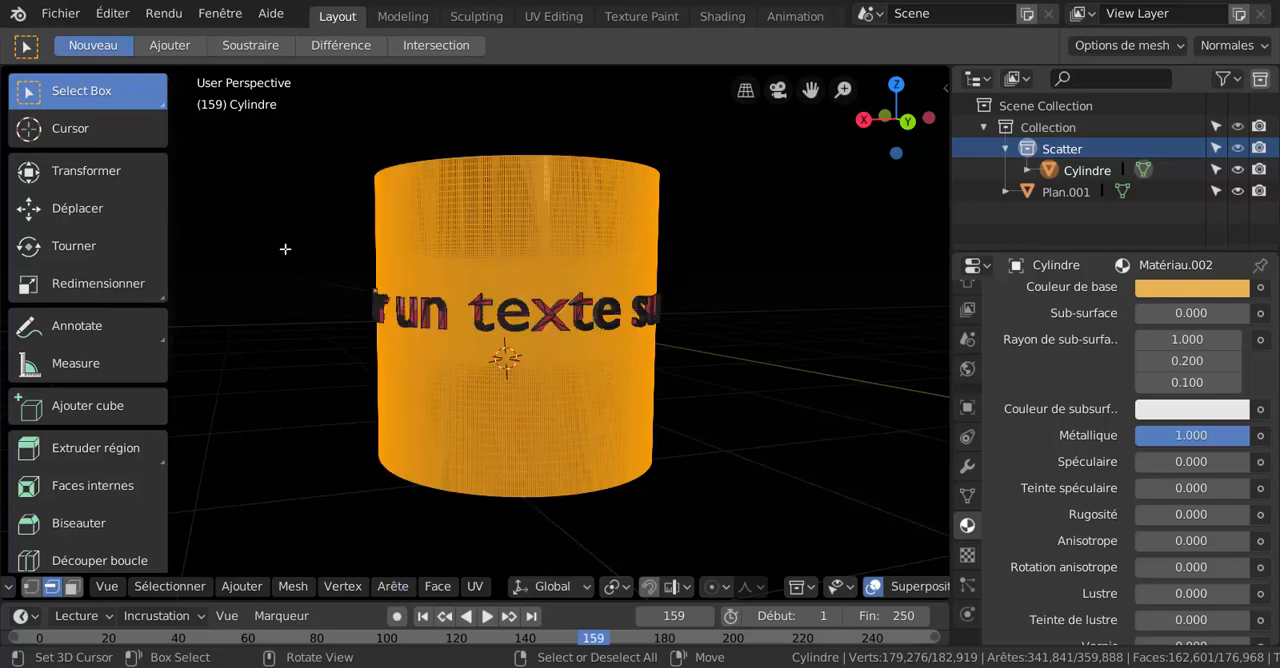
{"action": "right_click", "coordinate": [316, 240]}
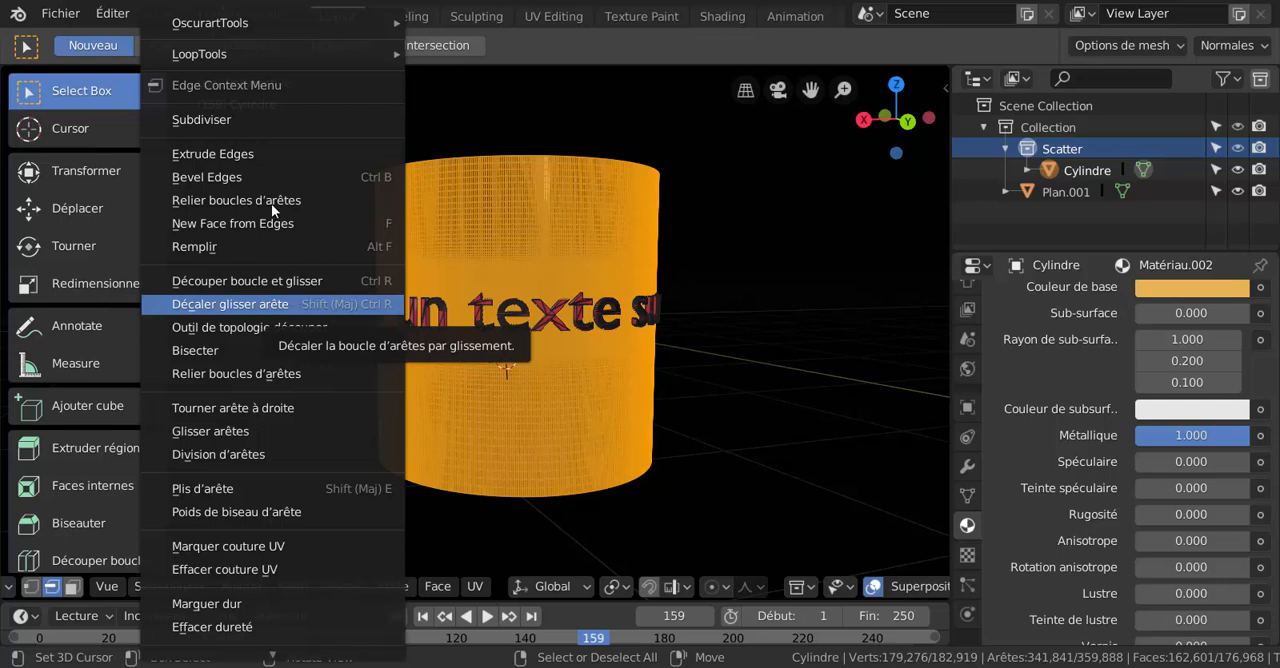
{"action": "mouse_move", "coordinate": [255, 20]}
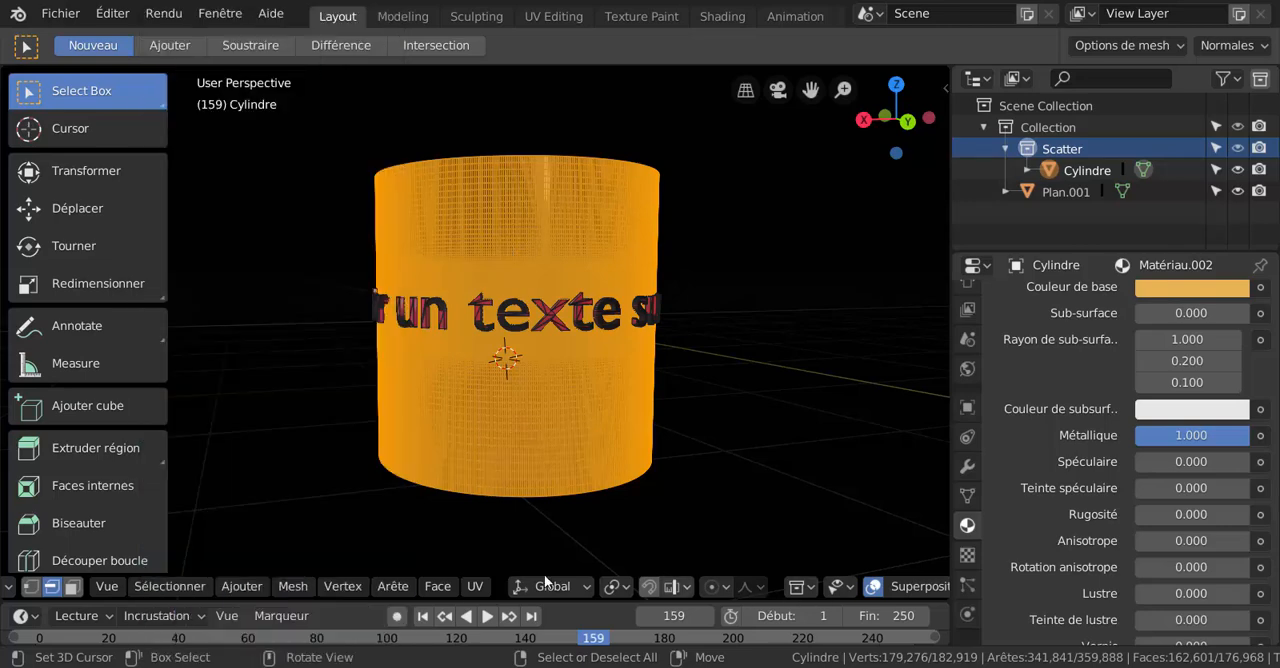
{"action": "left_click", "coordinate": [440, 592]}
{"action": "mouse_move", "coordinate": [404, 597]}
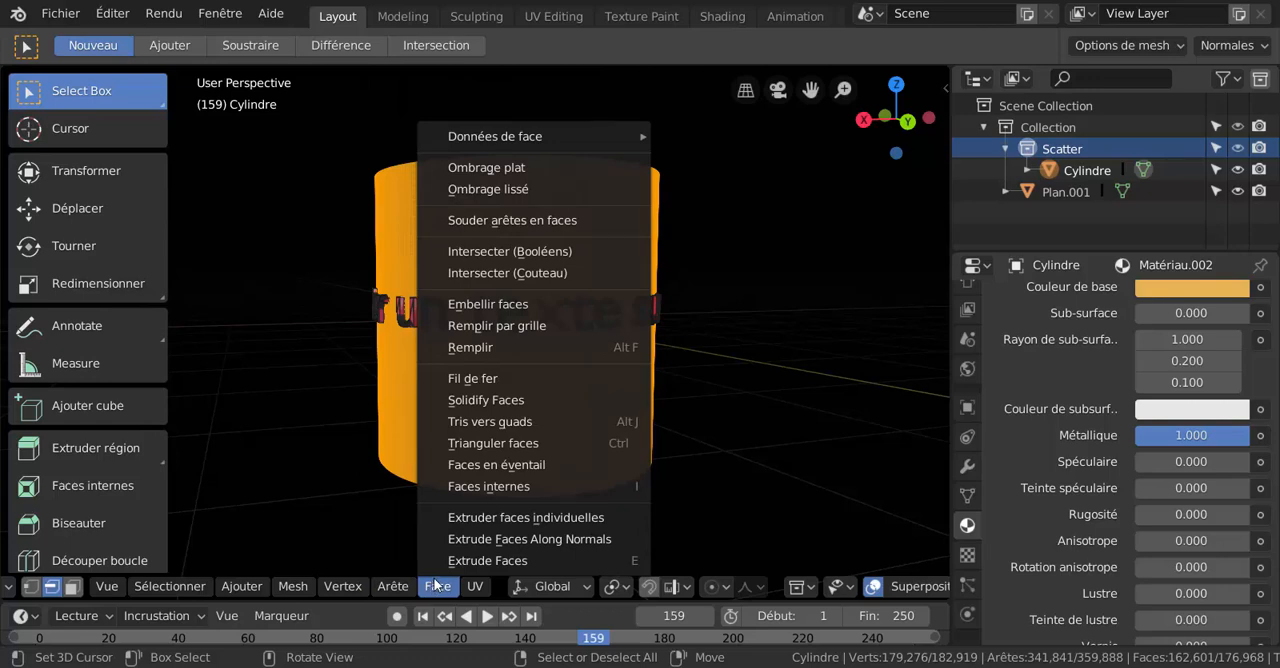
{"action": "left_click", "coordinate": [507, 190]}
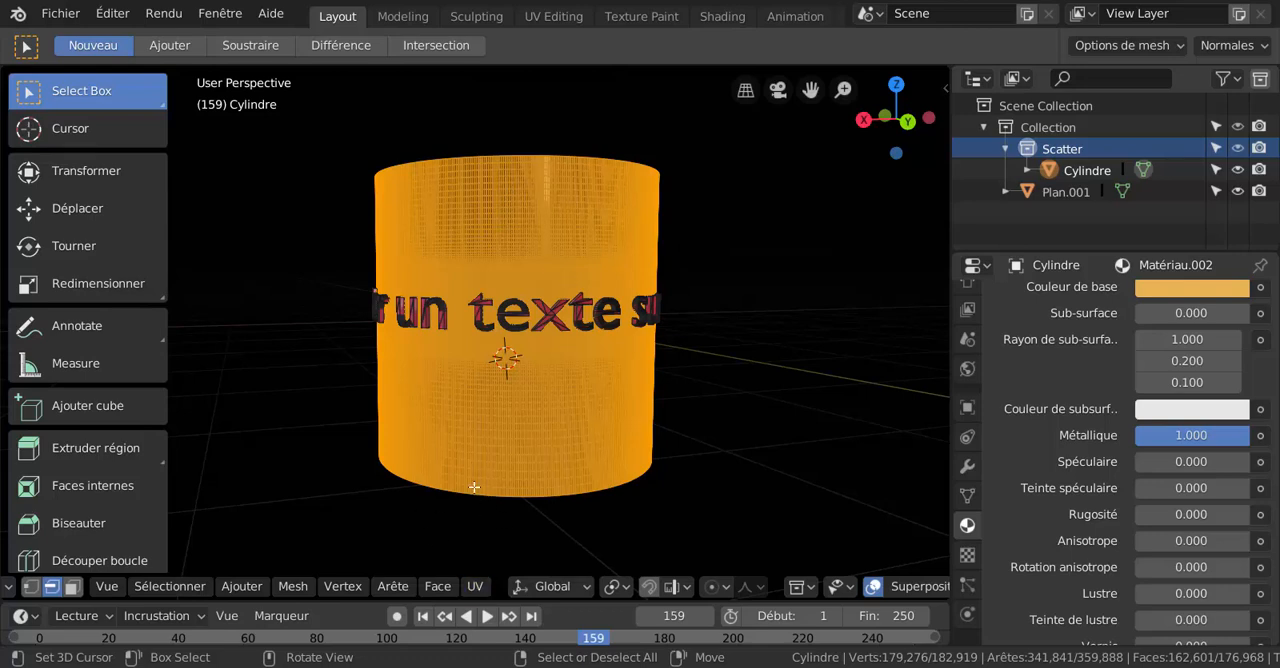
Return to Object Mode and examine the reflections on the smoothed cylinder up close.
{"action": "key", "text": "ctrl+Tab"}
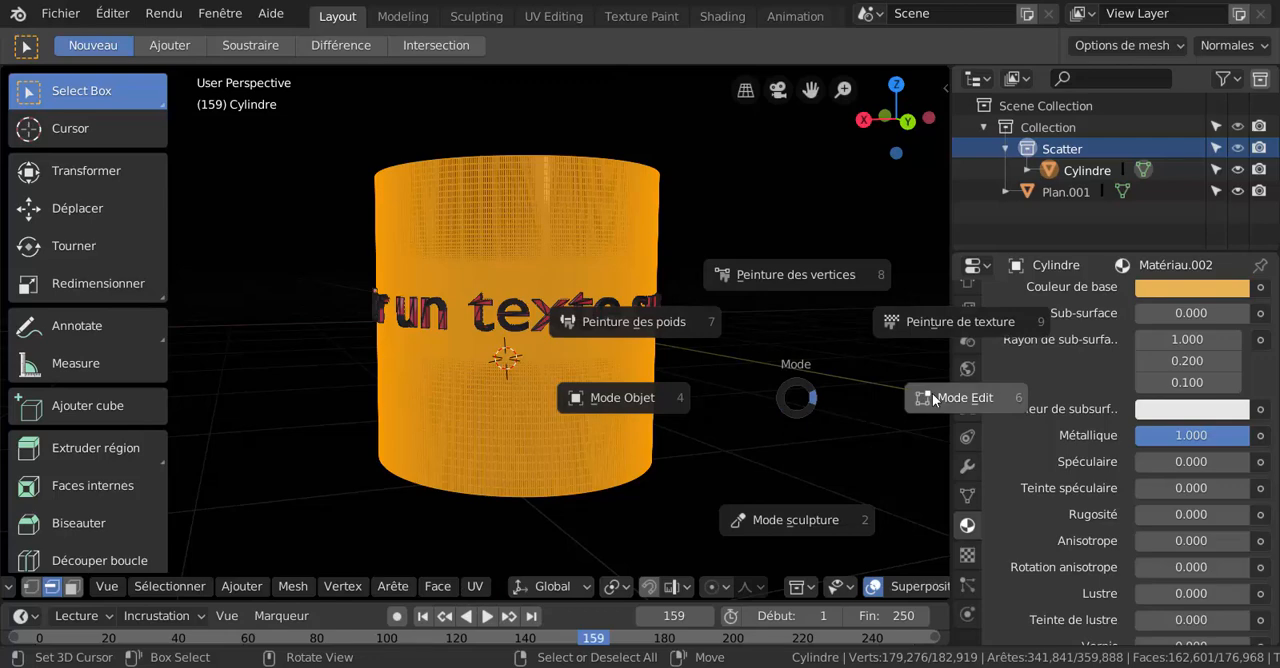
{"action": "left_click", "coordinate": [631, 397]}
{"action": "middle_click_drag", "start_coordinate": [631, 390], "coordinate": [641, 358]}
{"action": "scroll", "coordinate": [616, 346], "scroll_direction": "up", "scroll_amount": 2}
{"action": "scroll", "coordinate": [616, 346], "scroll_direction": "up", "scroll_amount": 2}
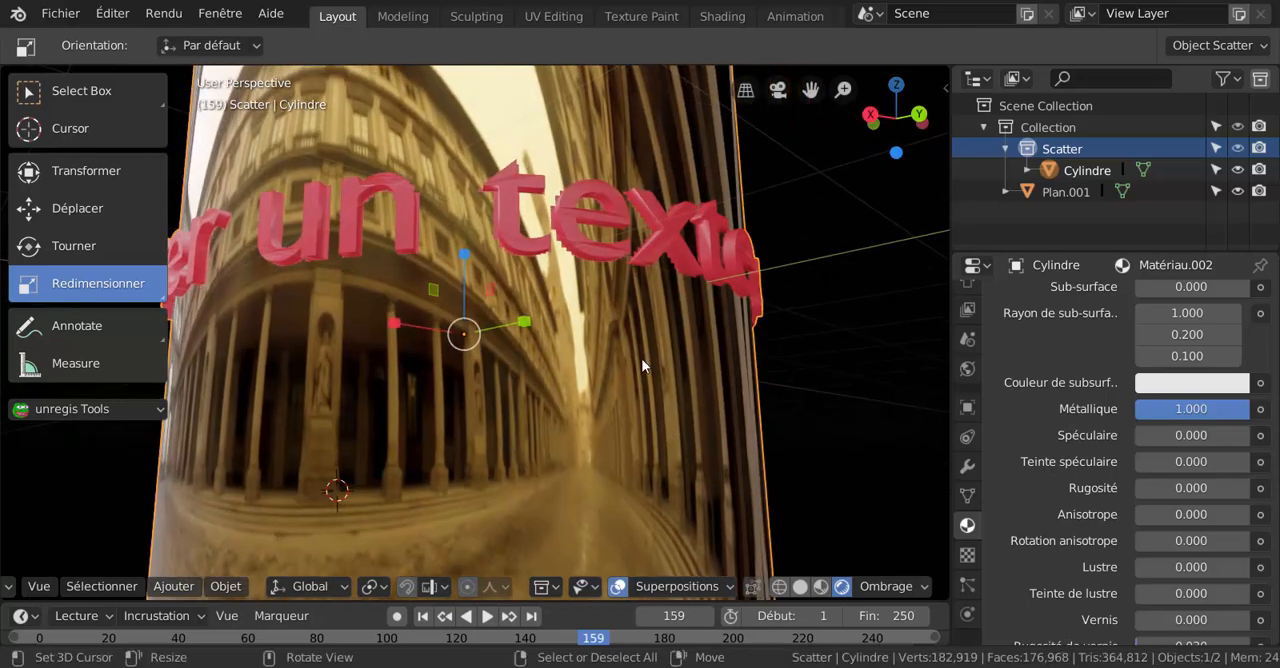
{"action": "scroll", "coordinate": [641, 358], "scroll_direction": "up", "scroll_amount": 1}
Enter Edit Mode and invert the selection to take the letter faces instead of the cylinder's.
{"action": "key", "text": "ctrl+Tab"}
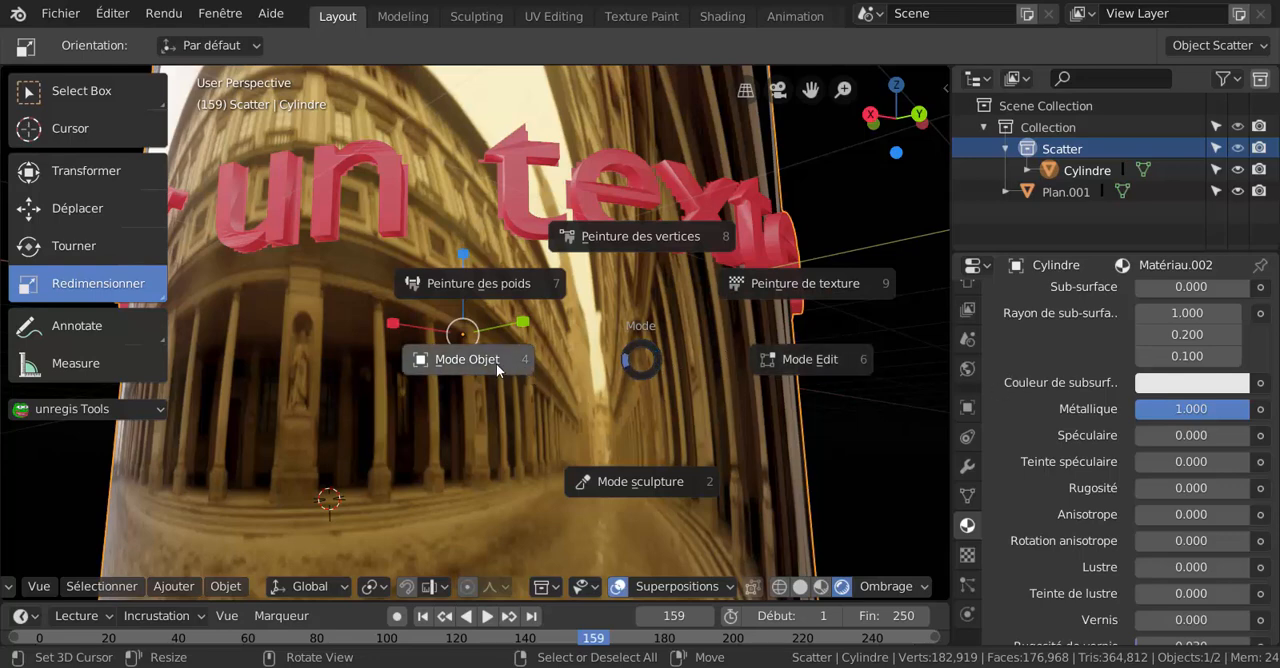
{"action": "left_click", "coordinate": [800, 362]}
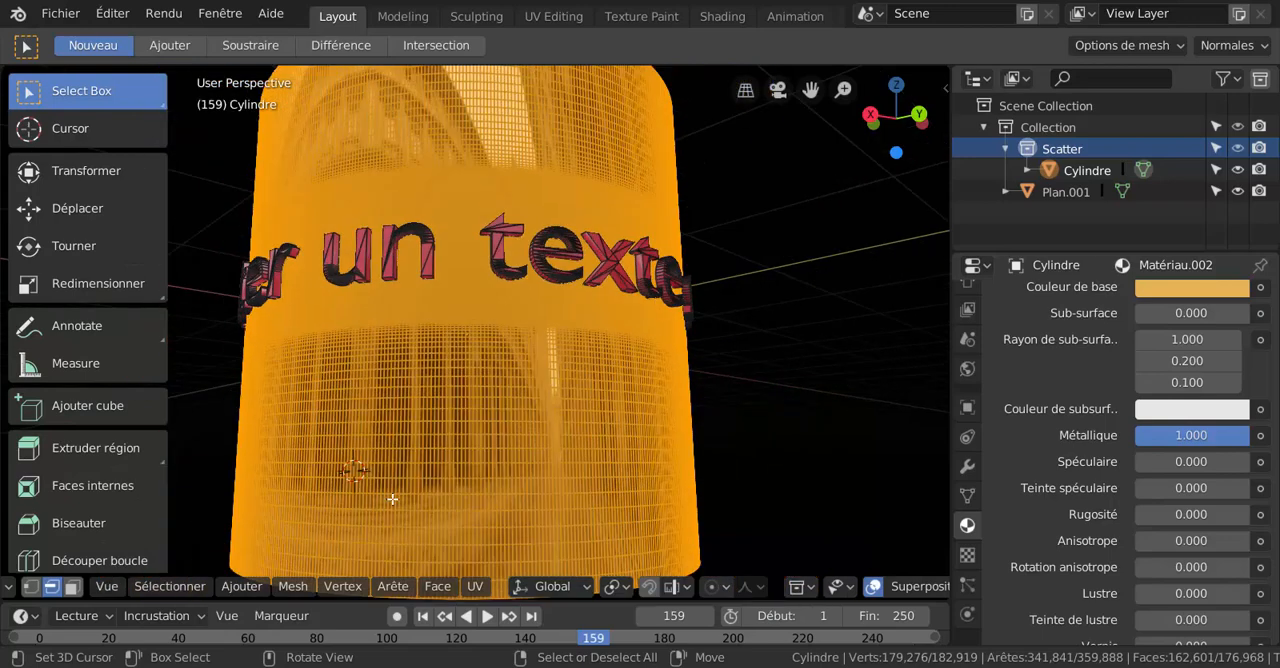
{"action": "left_click", "coordinate": [246, 589]}
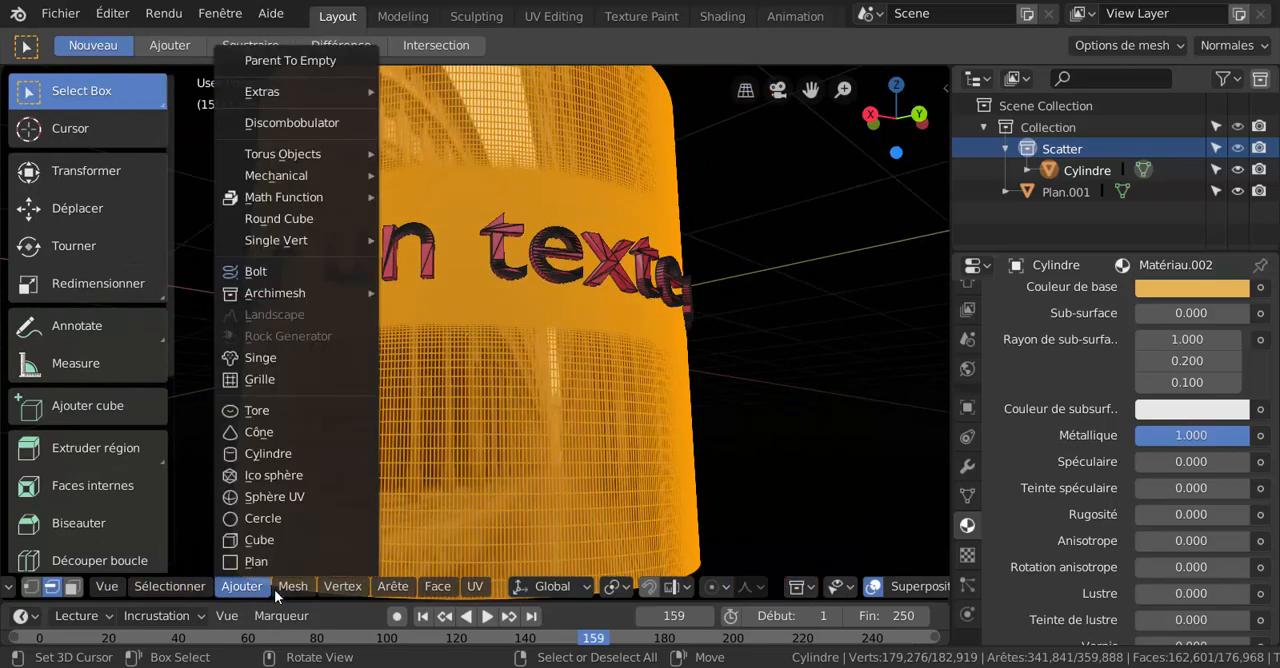
{"action": "mouse_move", "coordinate": [279, 589]}
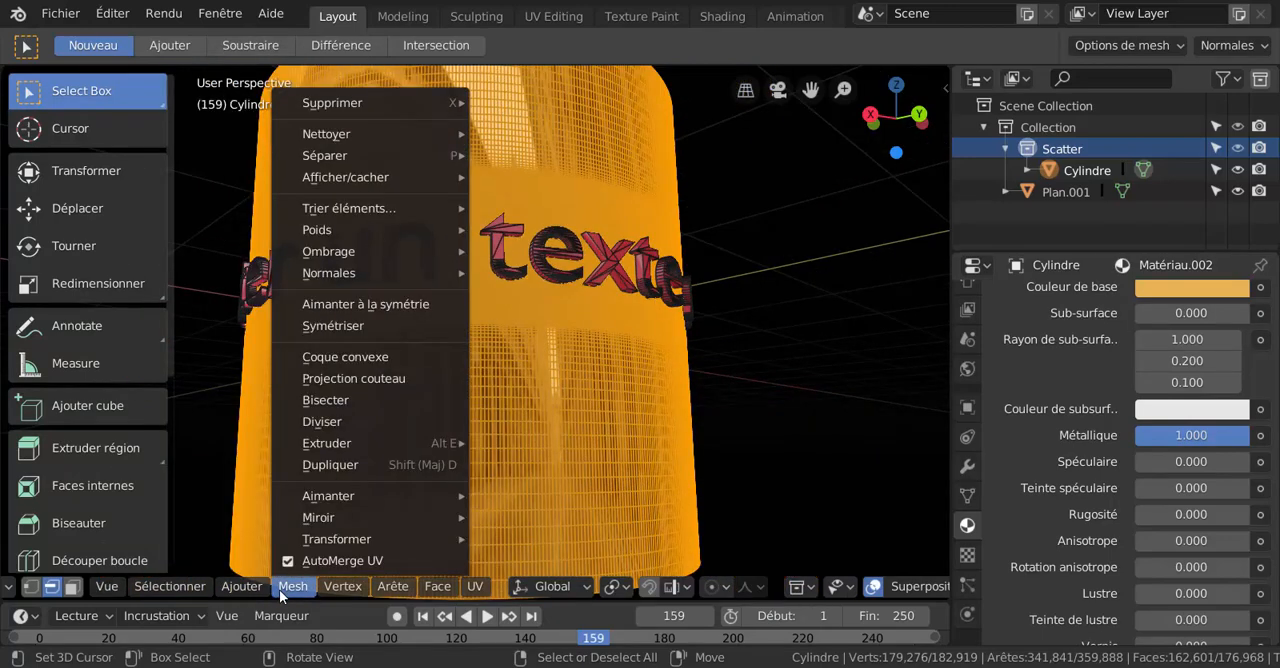
{"action": "mouse_move", "coordinate": [170, 586]}
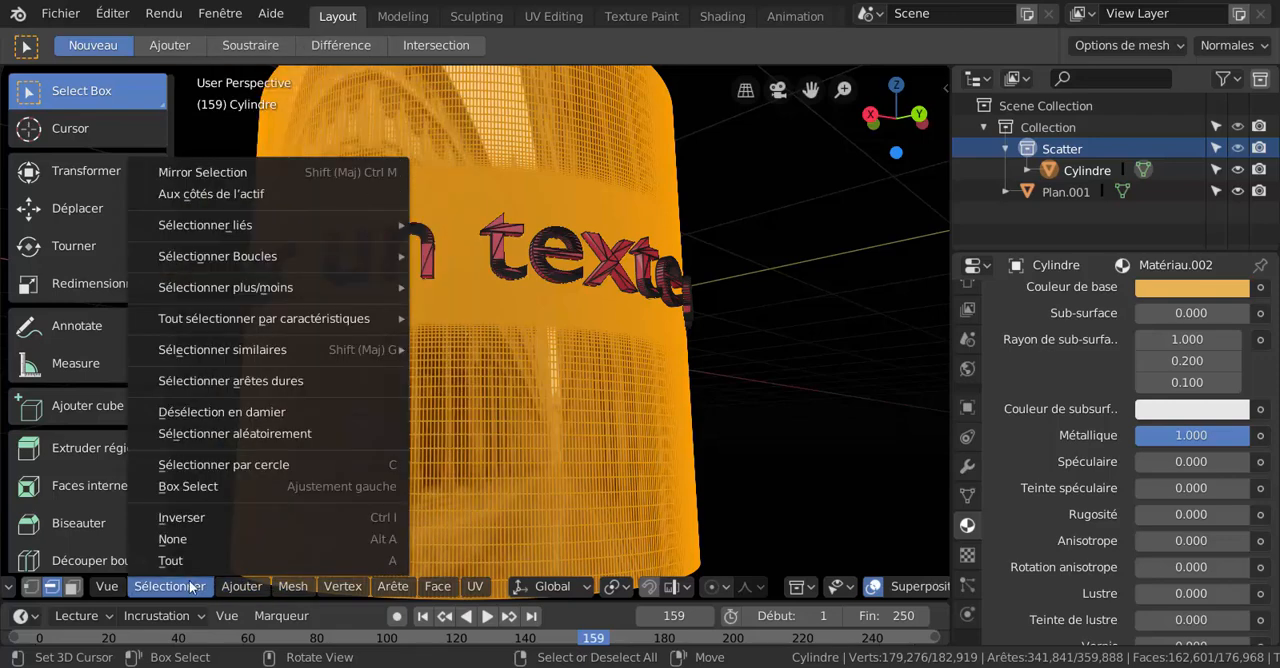
{"action": "left_click", "coordinate": [186, 521]}
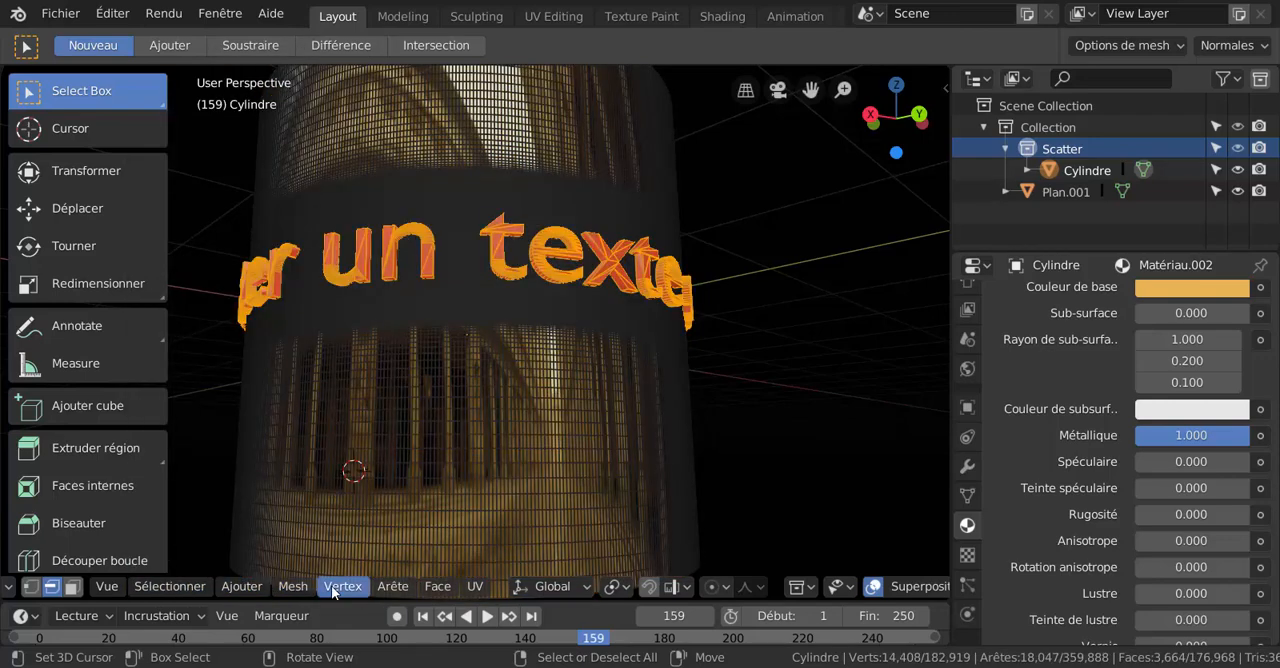
Try smooth shading (Ombrage lissé) on the selected letter faces, and check the lettering in Object Mode.
{"action": "left_click", "coordinate": [432, 585]}
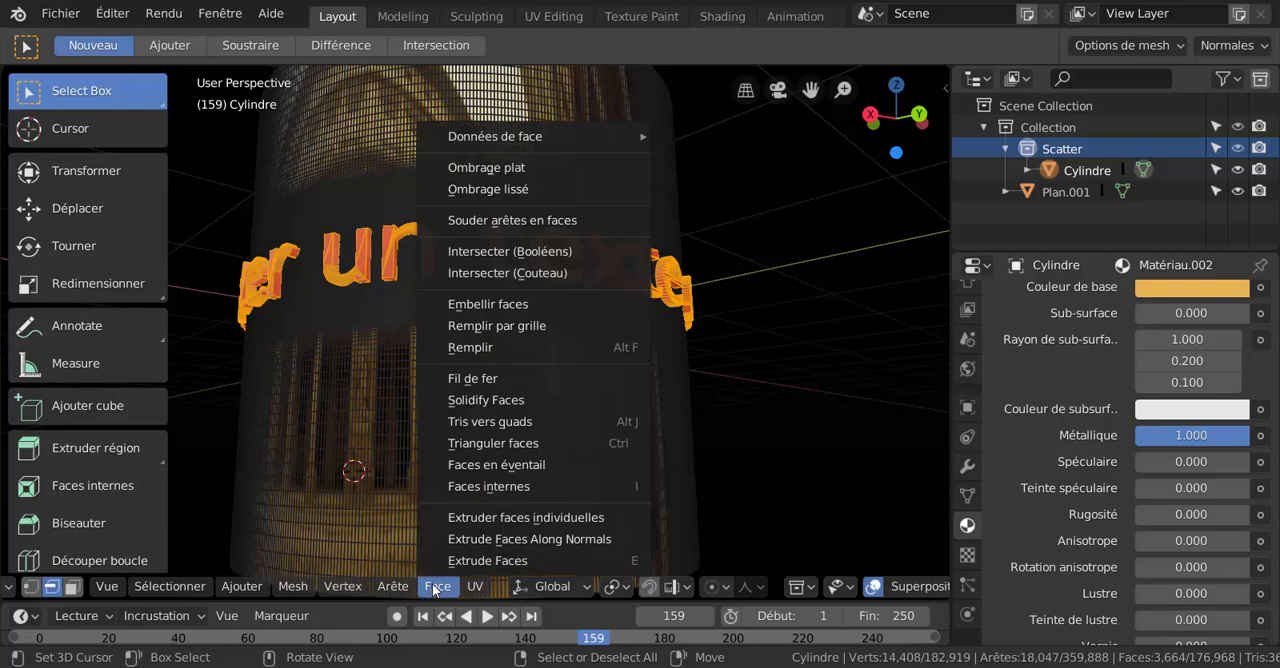
{"action": "left_click", "coordinate": [514, 190]}
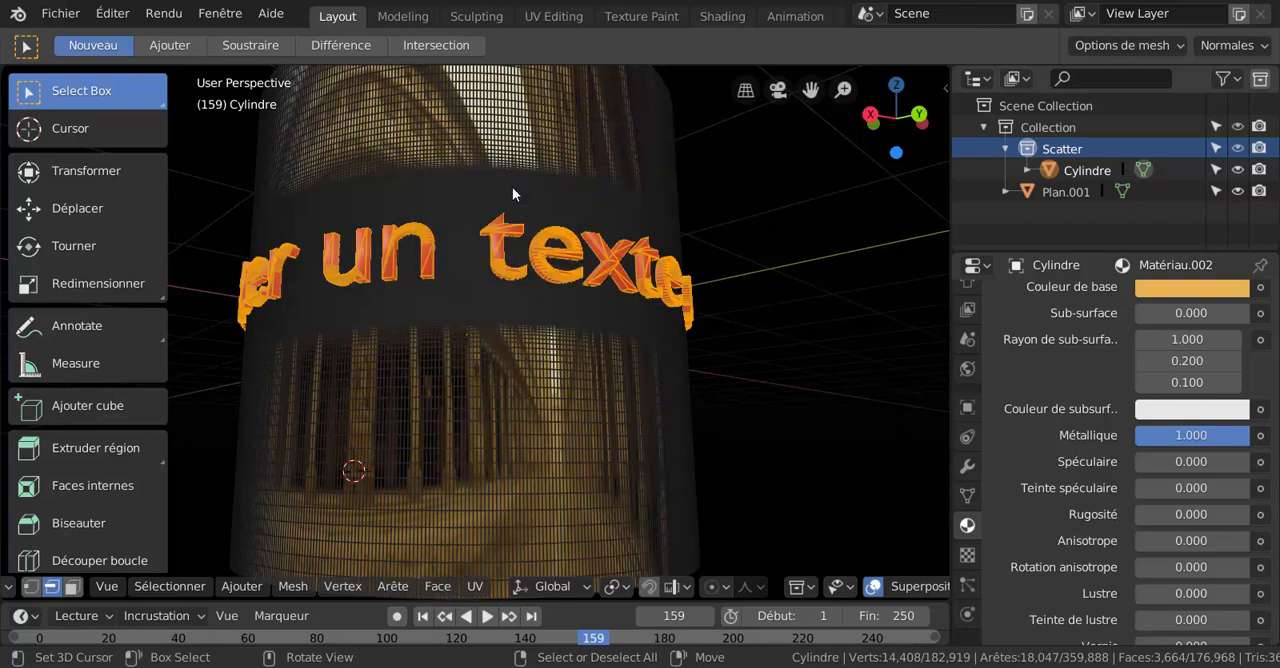
{"action": "left_click", "coordinate": [387, 589]}
{"action": "key", "text": "ctrl+Tab"}
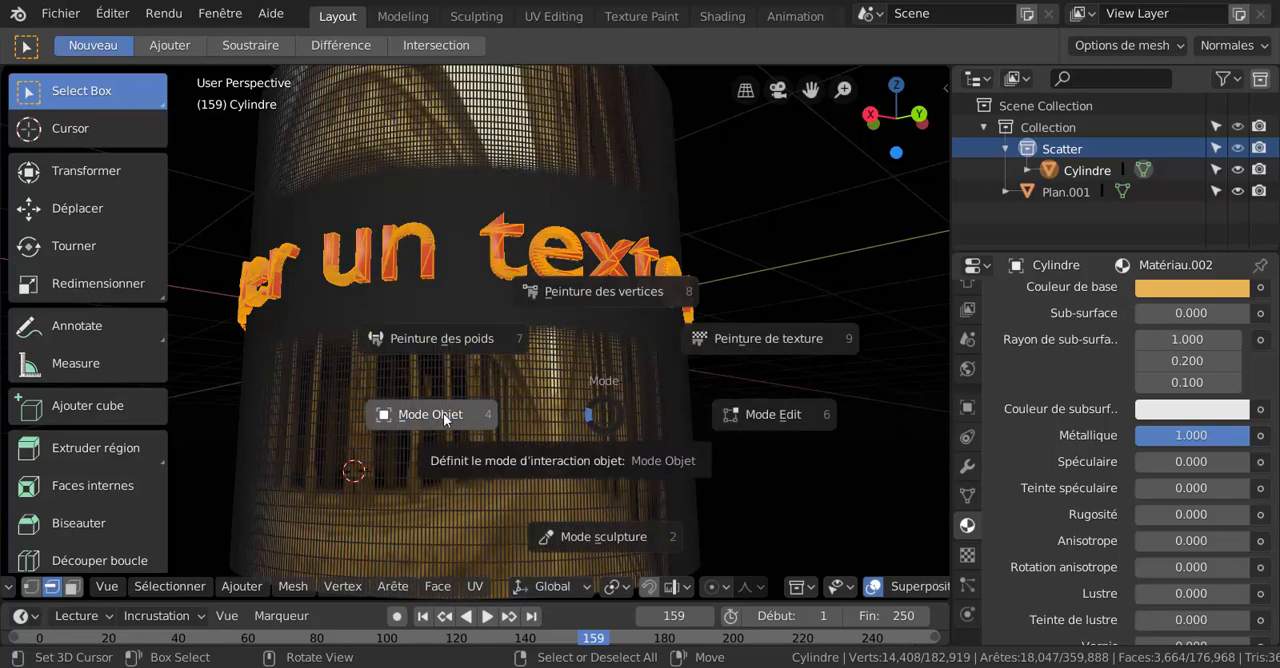
{"action": "left_click", "coordinate": [444, 415]}
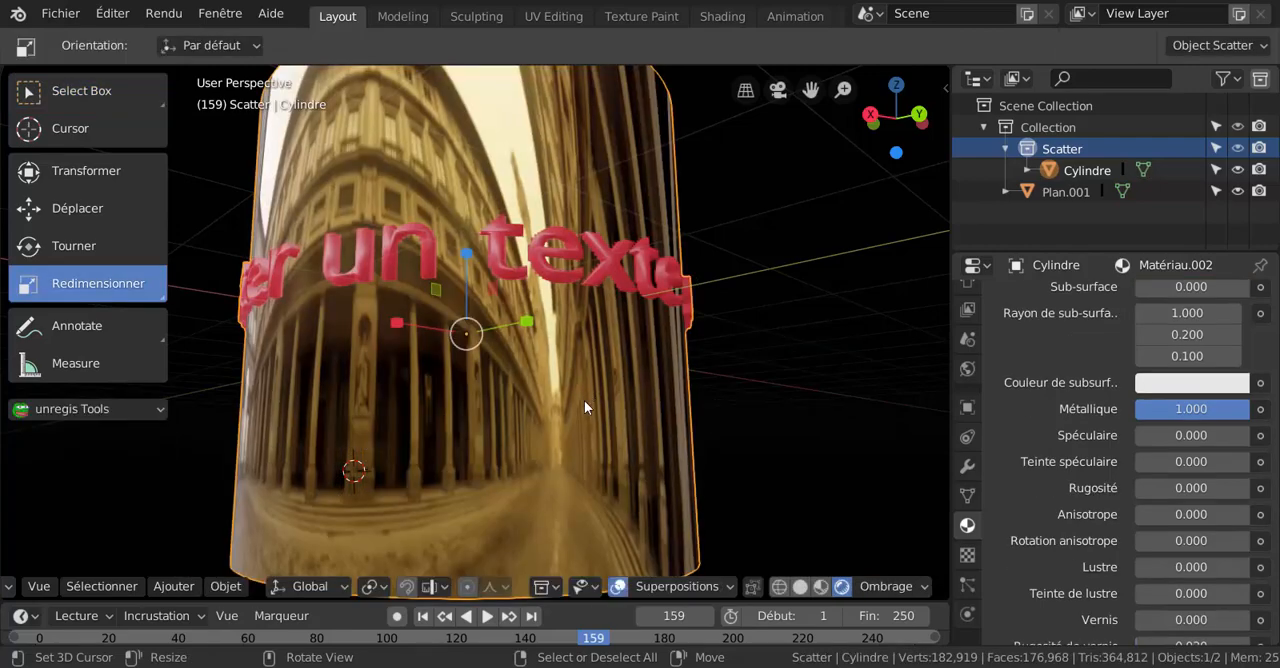
{"action": "middle_click_drag", "start_coordinate": [575, 440], "coordinate": [589, 213]}
{"action": "middle_click_drag", "start_coordinate": [521, 256], "coordinate": [580, 363]}
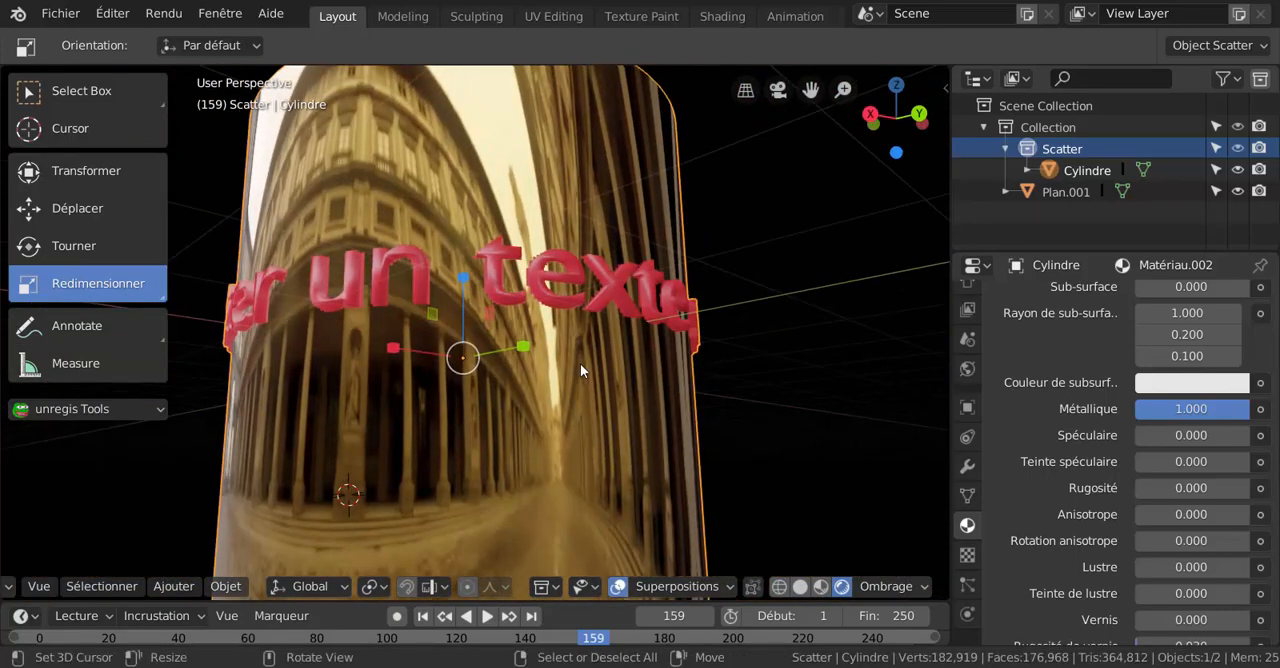
Undo the smooth shading of the letter faces while keeping the cylinder's smooth shading and roughness of 0.
{"action": "key", "text": "Tab"}
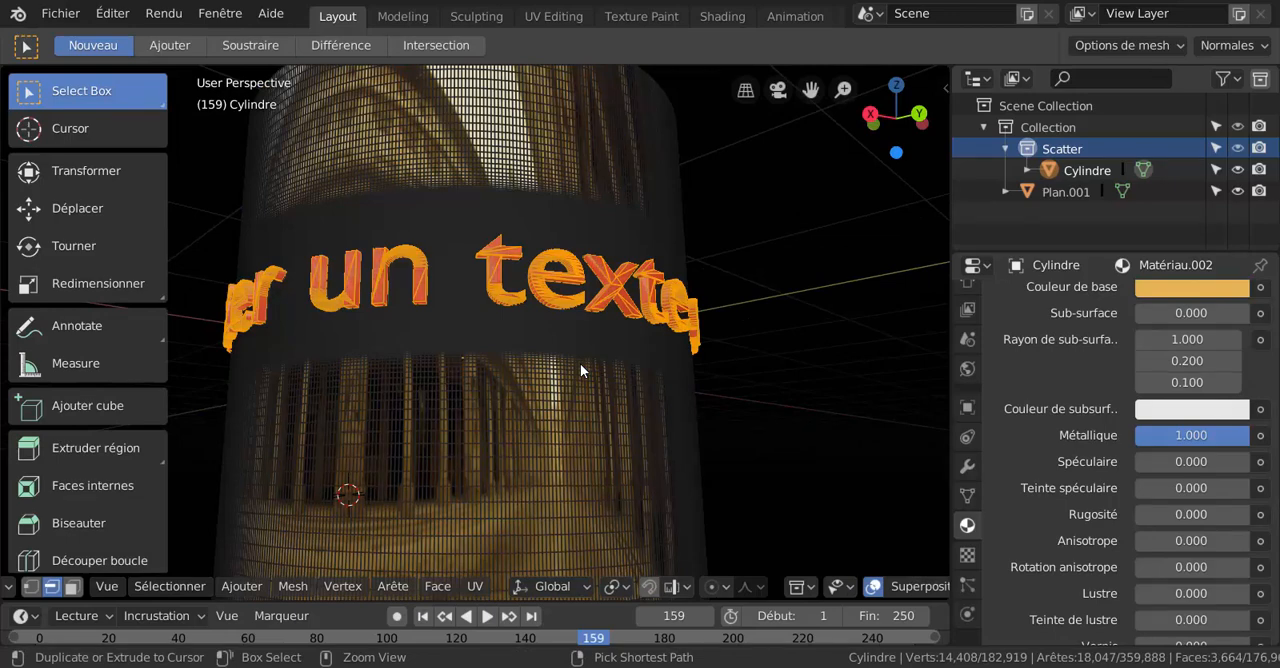
{"action": "key", "text": "a"}
{"action": "key", "text": "Tab"}
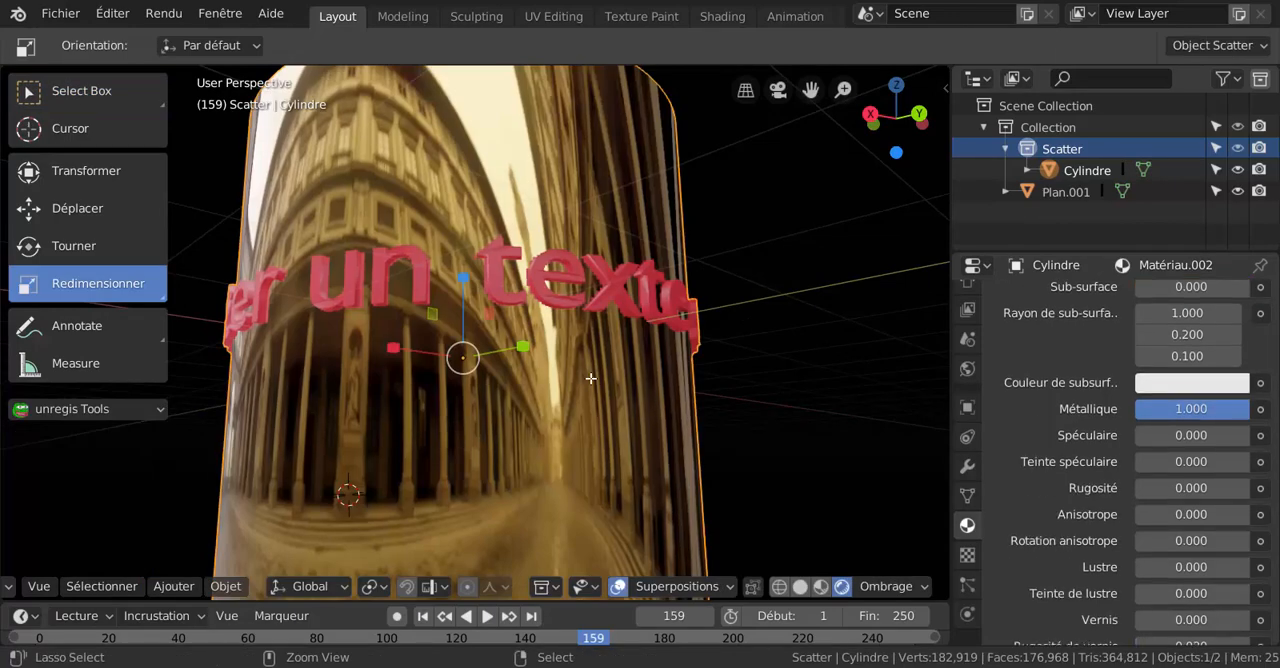
{"action": "key", "text": "Tab"}
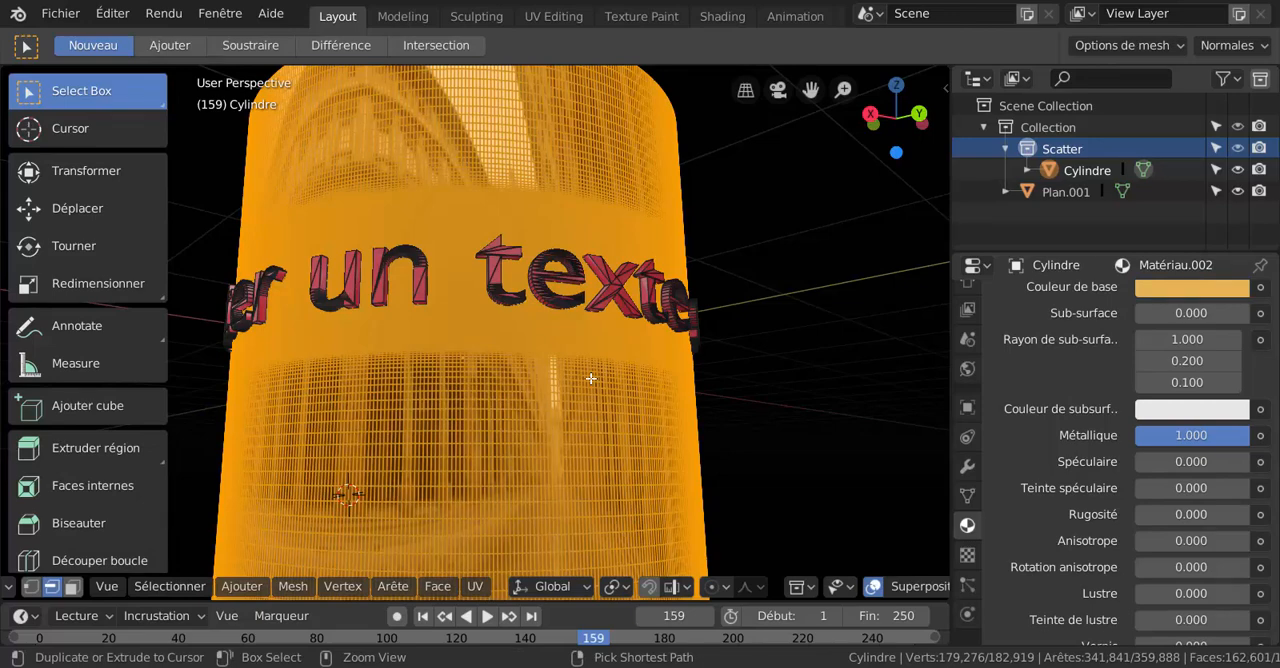
{"action": "key", "text": "Tab"}
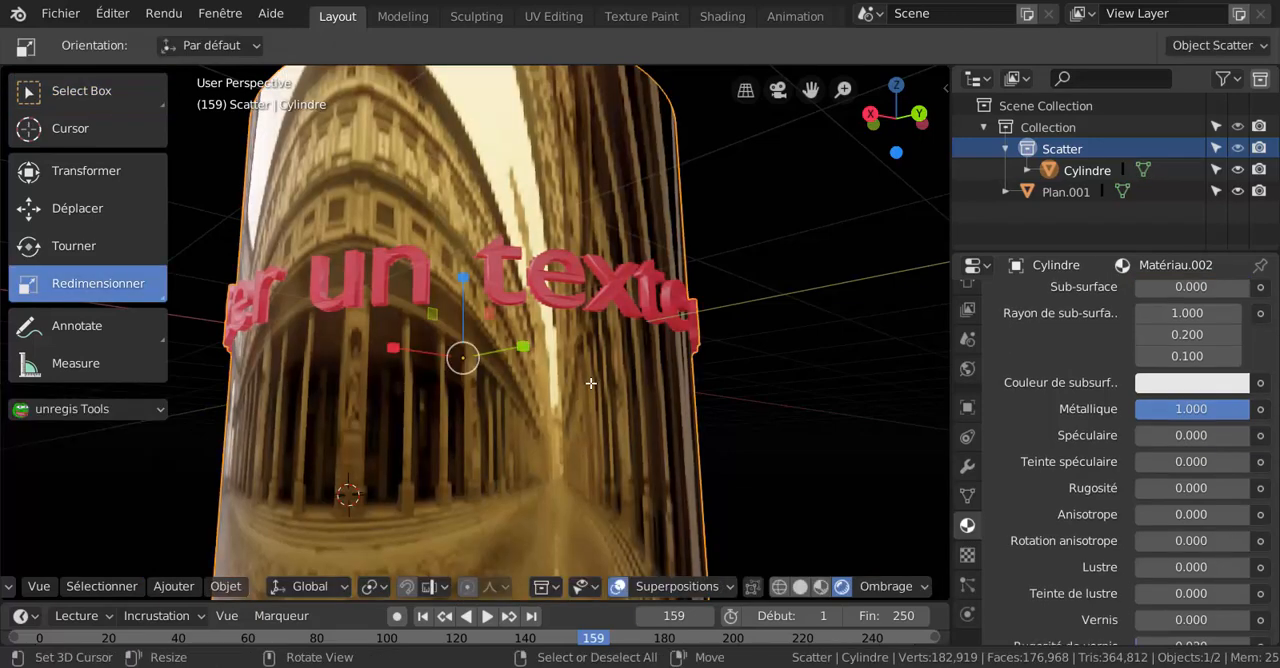
{"action": "key", "text": "ctrl+z"}
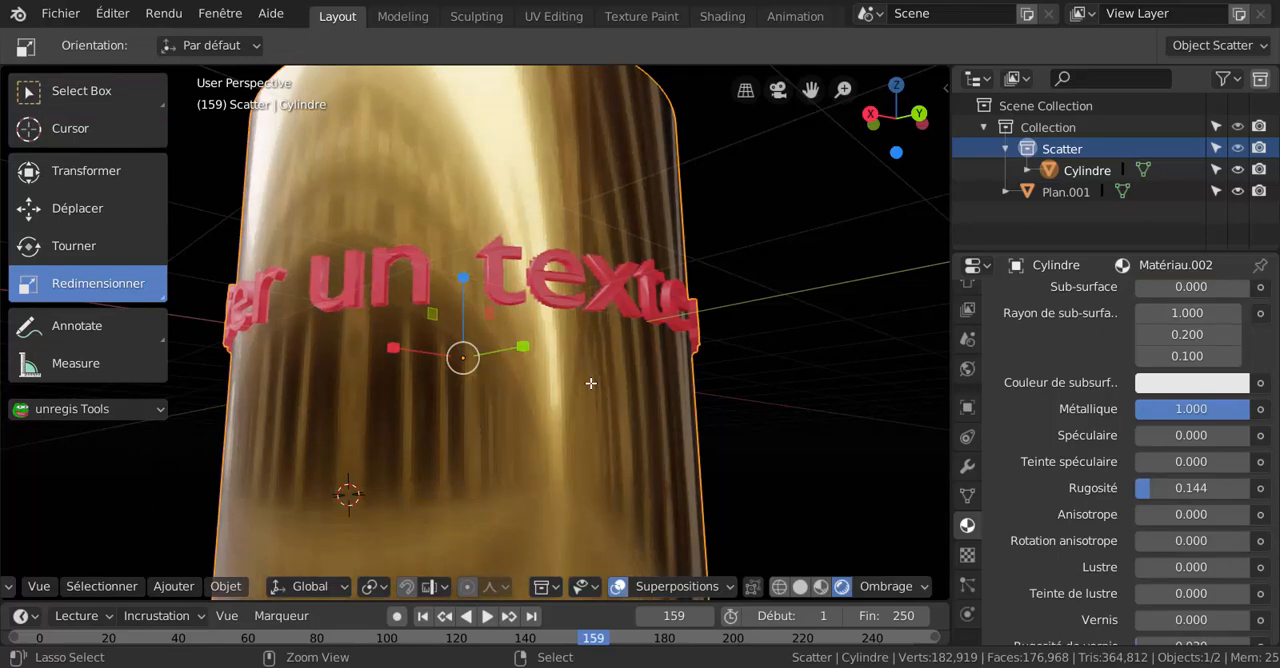
{"action": "key", "text": "ctrl+shift+z"}
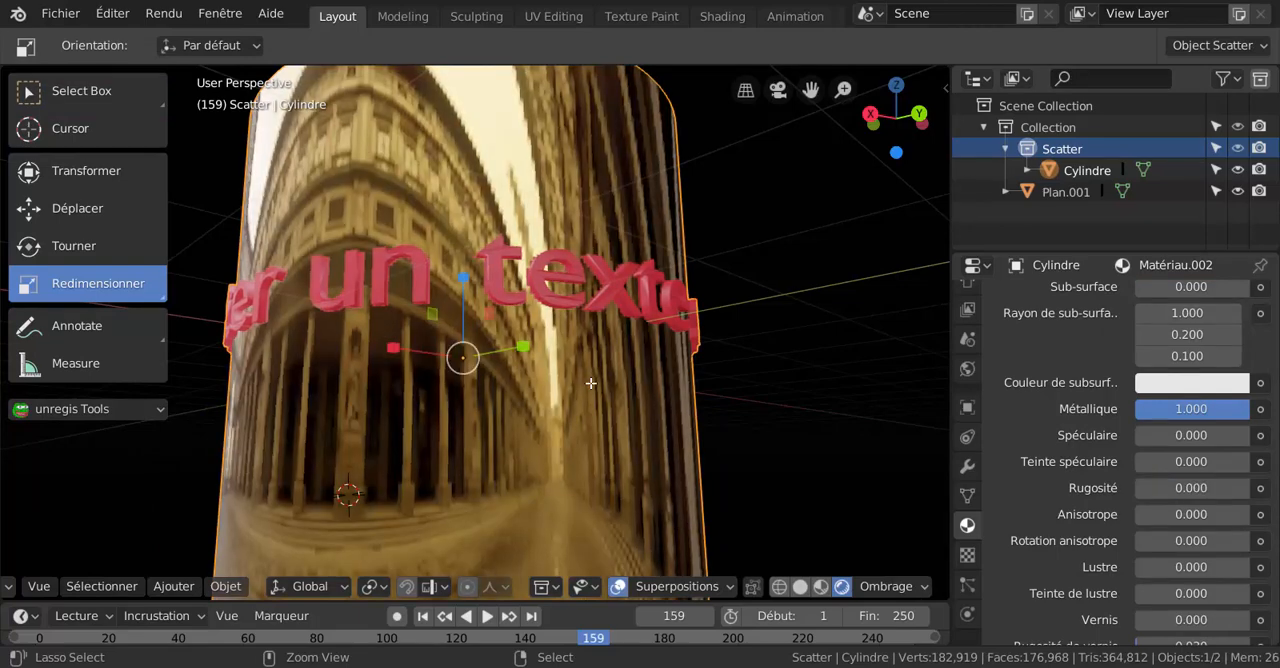
Examine the red relief letters and the reflections on the golden cylinder from several angles and distances.
{"action": "middle_click_drag", "start_coordinate": [576, 383], "coordinate": [660, 330]}
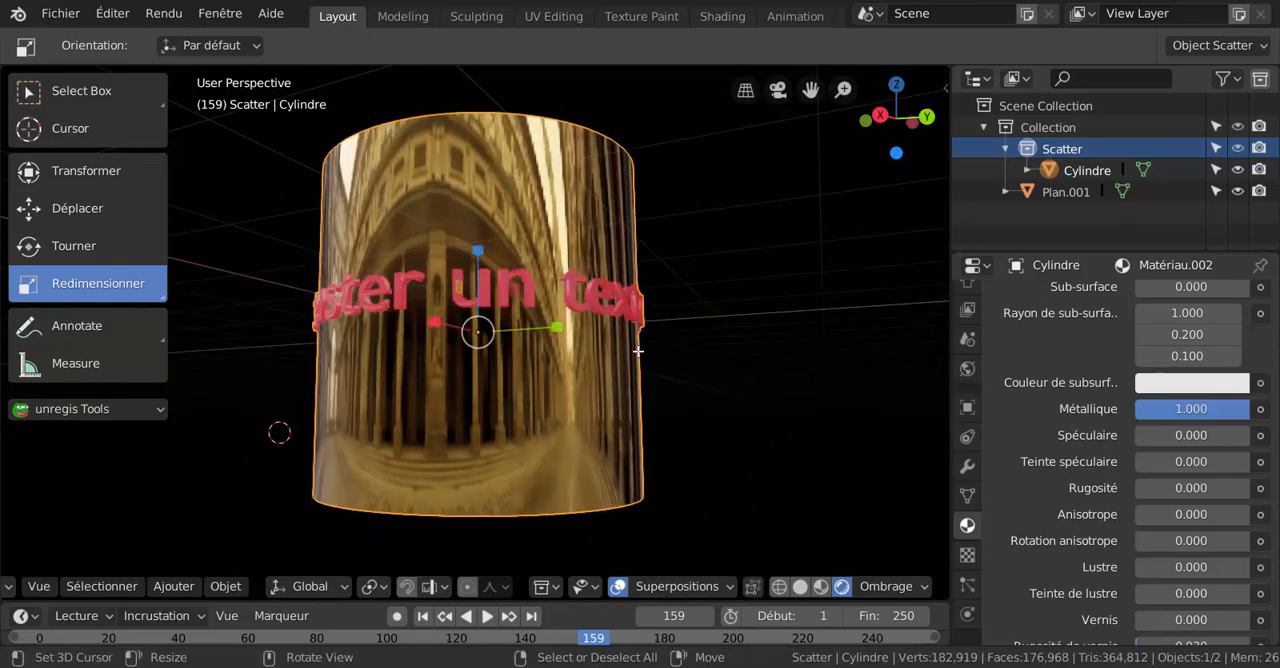
{"action": "scroll", "coordinate": [627, 385], "scroll_direction": "up", "scroll_amount": 2}
{"action": "scroll", "coordinate": [627, 385], "scroll_direction": "up", "scroll_amount": 1}
{"action": "scroll", "coordinate": [600, 380], "scroll_direction": "up", "scroll_amount": 2}
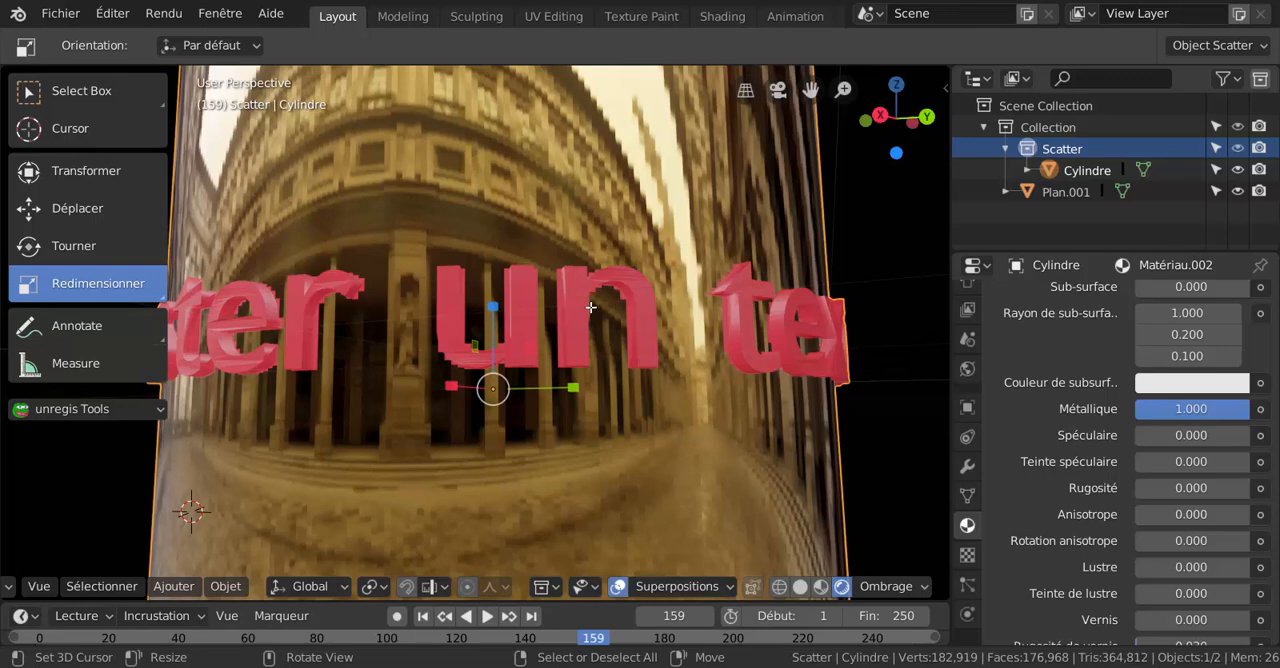
{"action": "scroll", "coordinate": [598, 288], "scroll_direction": "down", "scroll_amount": 3}
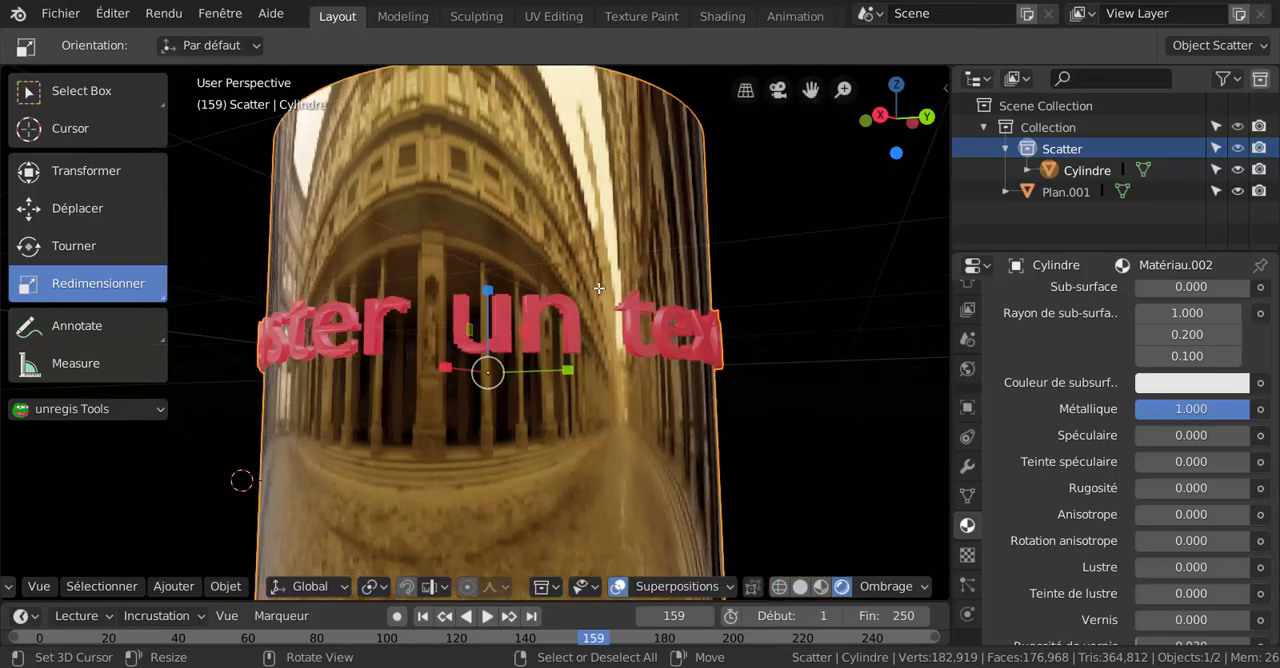
{"action": "middle_click_drag", "start_coordinate": [598, 288], "coordinate": [569, 338]}
{"action": "scroll", "coordinate": [560, 328], "scroll_direction": "up", "scroll_amount": 1}
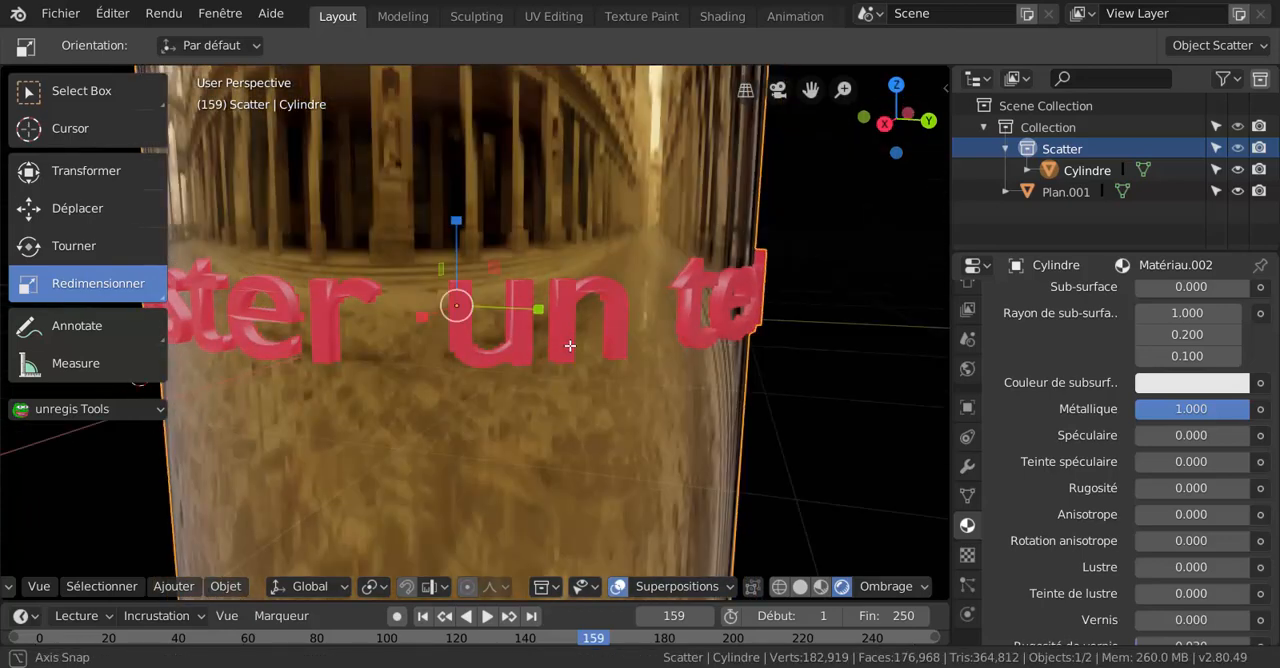
{"action": "scroll", "coordinate": [583, 327], "scroll_direction": "up", "scroll_amount": 3}
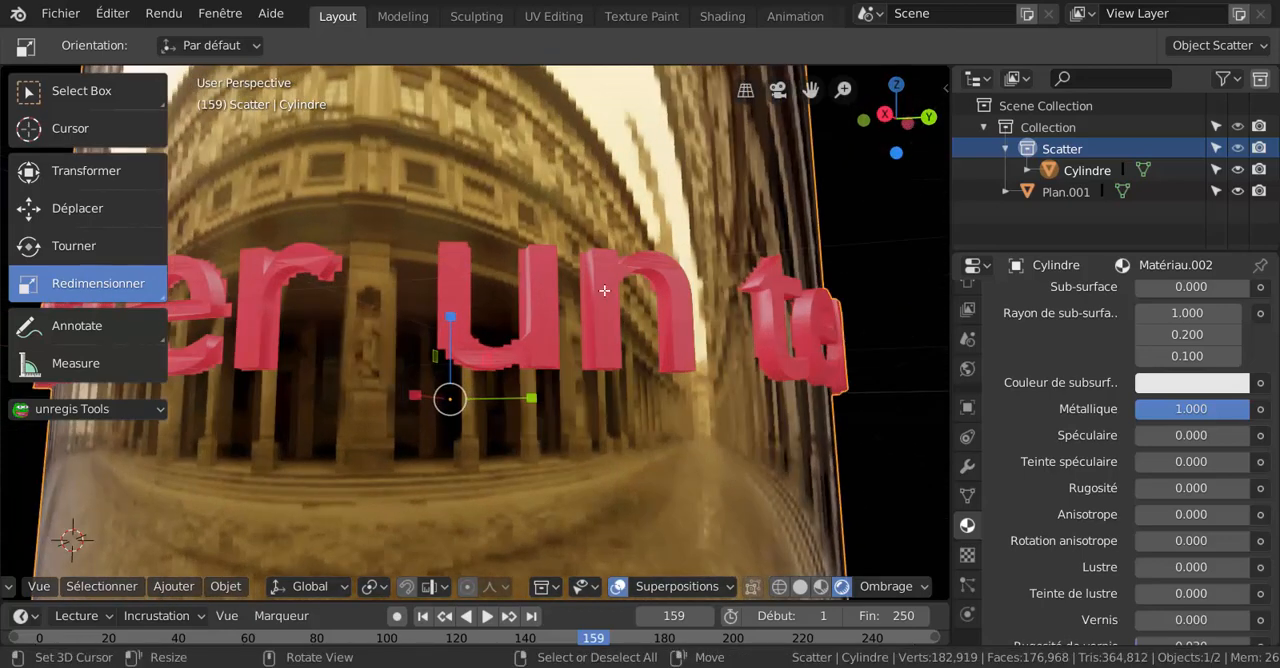
{"action": "scroll", "coordinate": [521, 347], "scroll_direction": "down", "scroll_amount": 6}
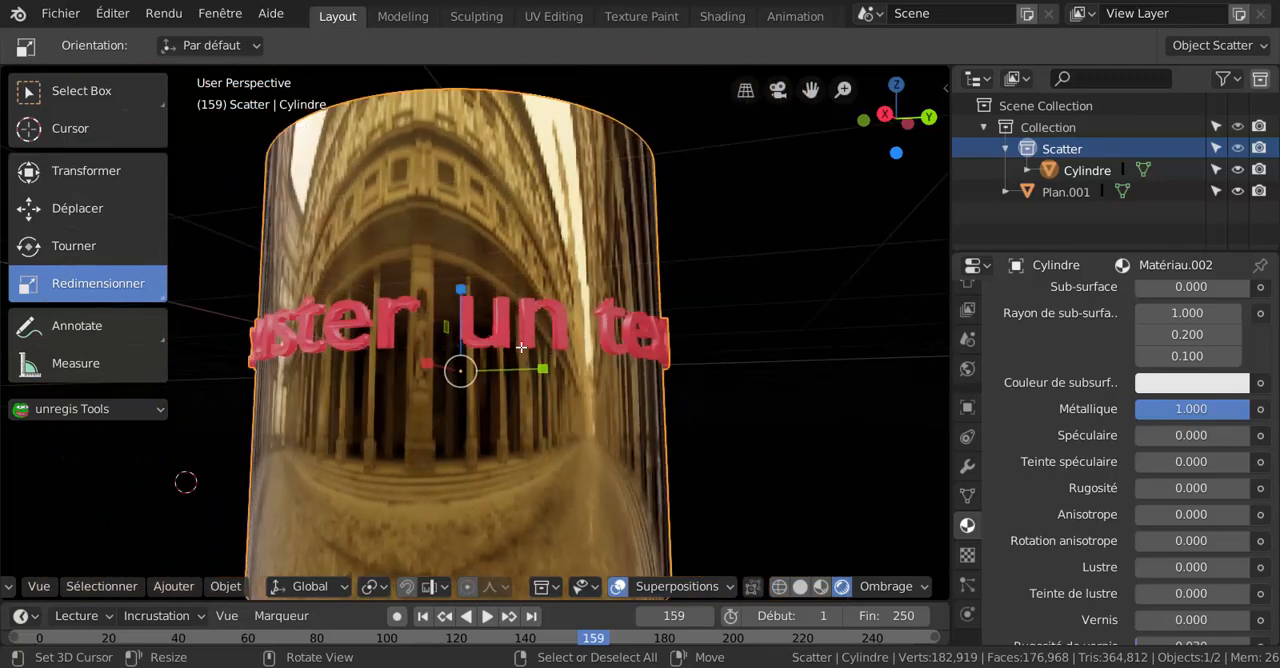
{"action": "mouse_move", "coordinate": [607, 379]}
{"action": "middle_mouse_down", "text": "shift"}
{"action": "mouse_move", "coordinate": [652, 379]}
{"action": "mouse_move", "coordinate": [605, 365]}
{"action": "middle_mouse_up", "text": "shift"}
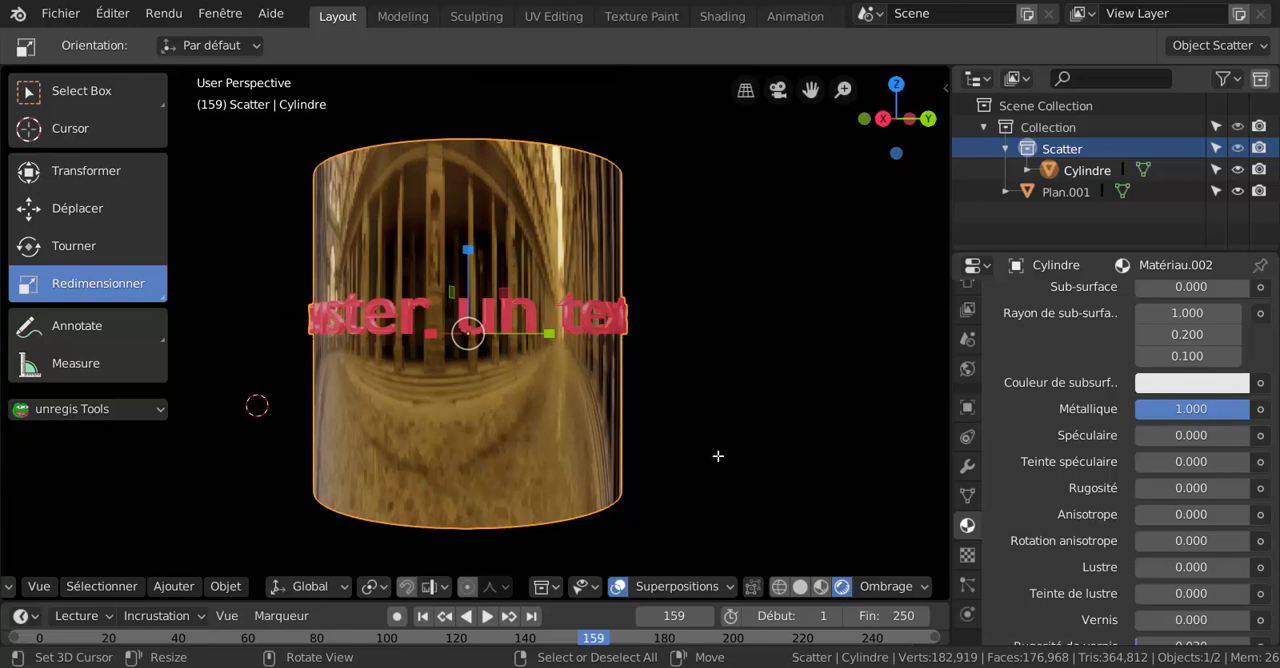
{"action": "mouse_move", "coordinate": [737, 454]}
{"action": "middle_mouse_down"}
{"action": "mouse_move", "coordinate": [737, 531]}
{"action": "mouse_move", "coordinate": [740, 431]}
{"action": "middle_mouse_up"}
{"action": "scroll", "coordinate": [740, 431], "scroll_direction": "up", "scroll_amount": 2}
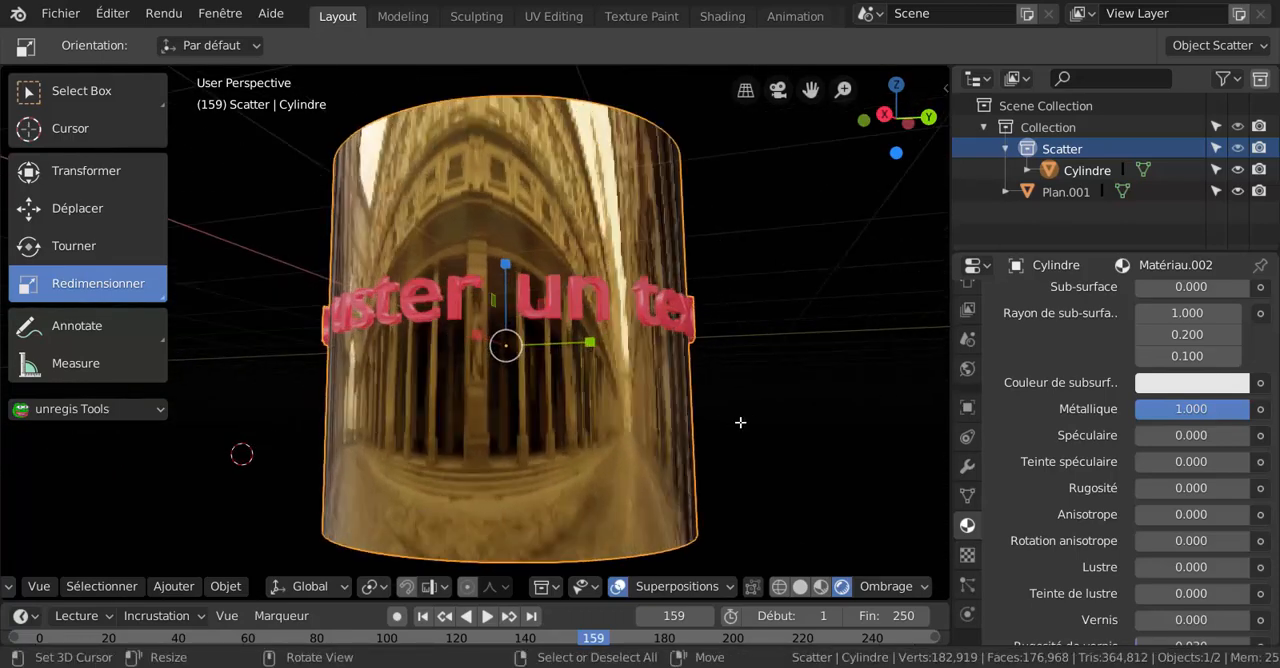